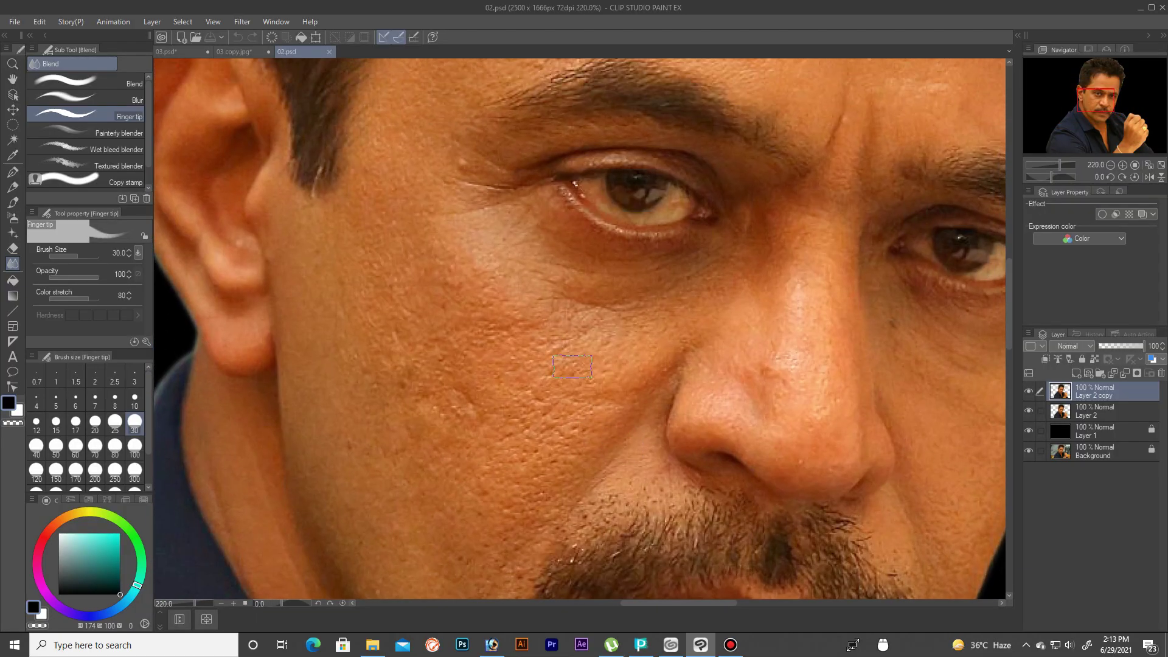
Step: Blend the cheek beside the nose into a smooth patch, extending it left and down
key("bracketleft")
key("bracketleft")
key("bracketleft")
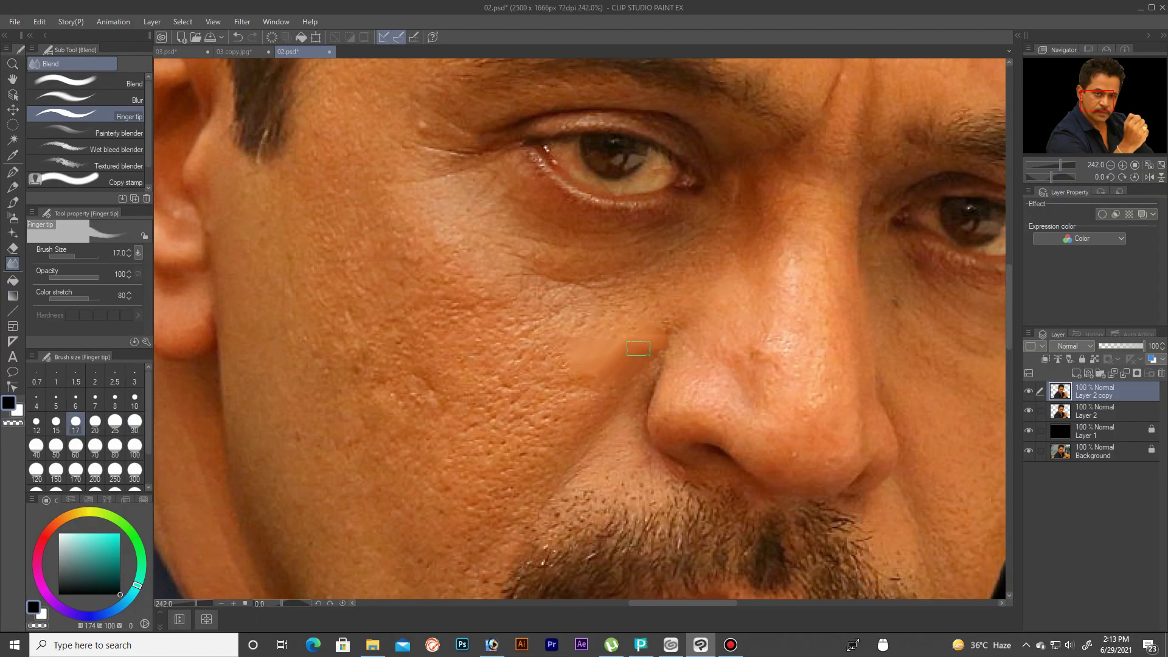
key("bracketright")
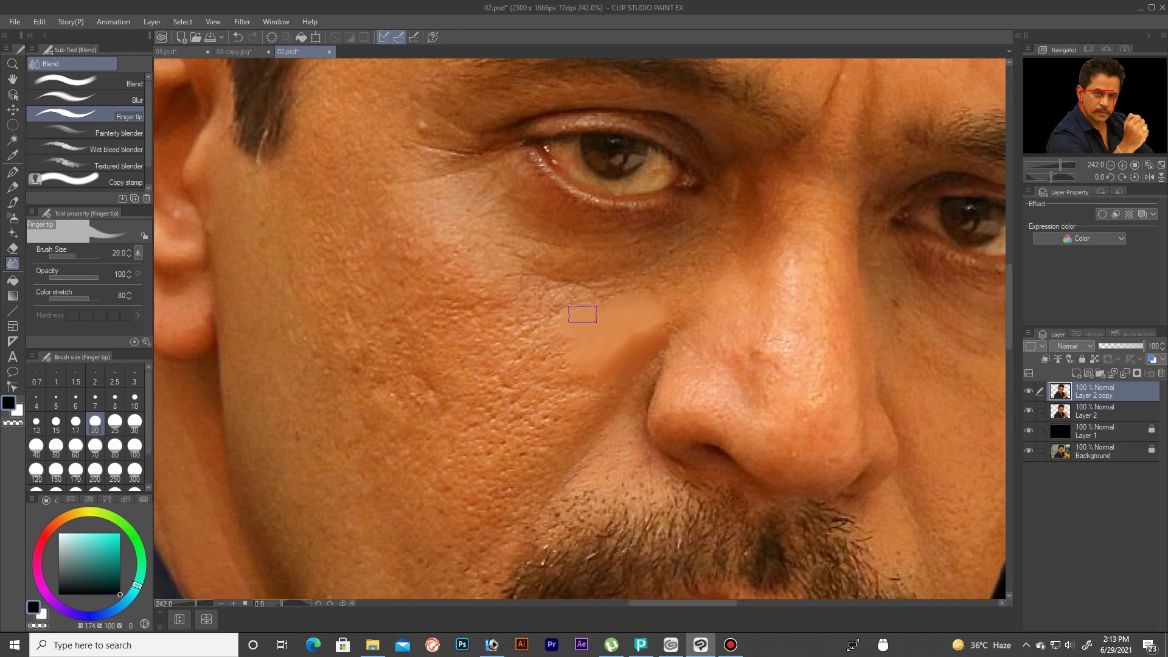
left_click_drag(582, 314, 532, 359)
key("bracketleft")
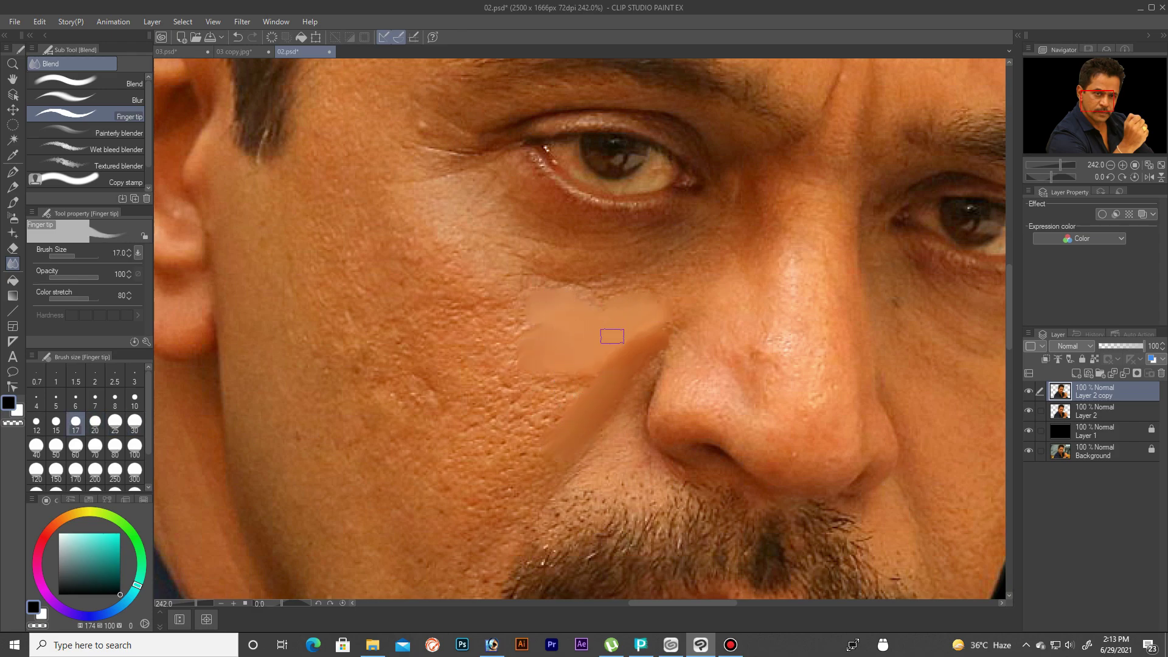
key("bracketright")
key("bracketright")
Step: Fine-tune the Finger tip brush size repeatedly while working the cheek up toward the eye
key("bracketright")
mouse_move(535, 331)
left_mouse_down()
mouse_move(544, 397)
mouse_move(440, 322)
mouse_move(409, 332)
left_mouse_up()
key("bracketright")
key("bracketleft")
key("bracketleft")
scroll(432, 387, "down", 2)
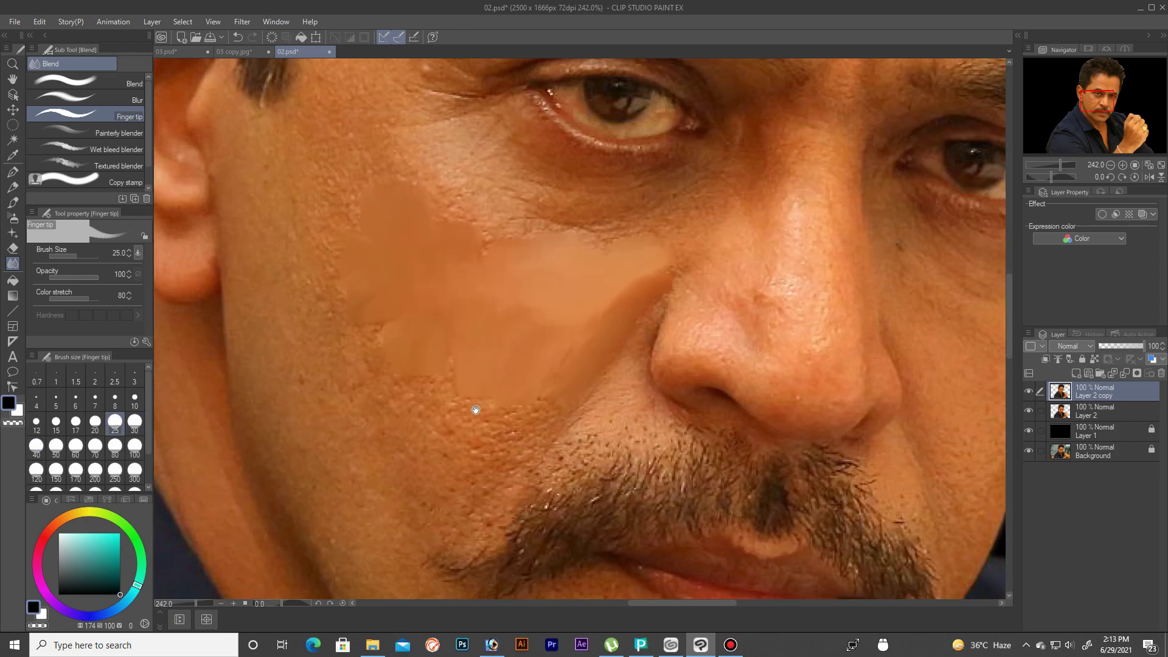
key("bracketleft")
key("bracketright")
key("bracketright")
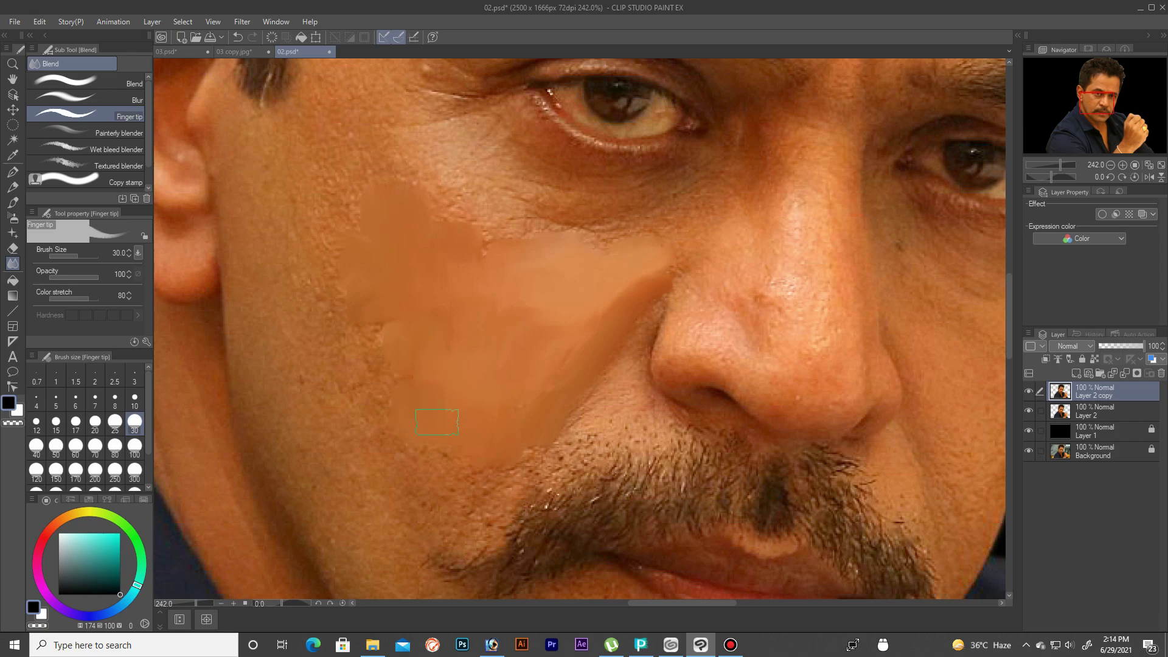
key("bracketleft")
key("bracketright")
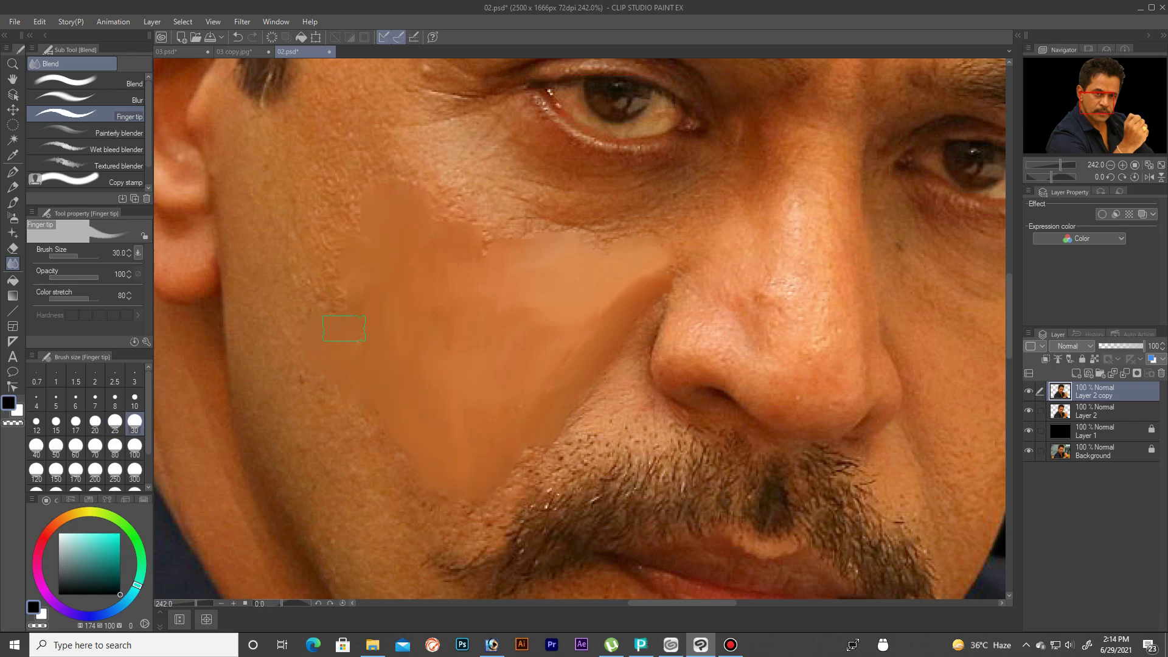
key("bracketright")
key("bracketleft")
key("bracketleft")
key("bracketright")
key("bracketright")
scroll(430, 230, "up", 2)
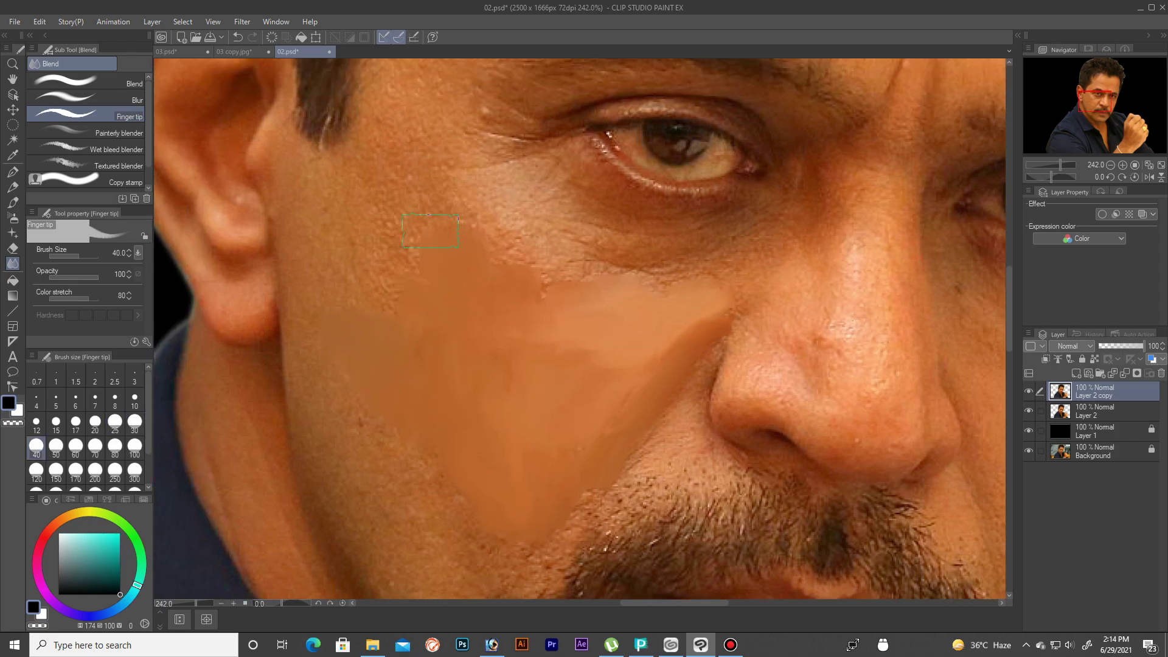
key("bracketleft")
key("bracketleft")
scroll(420, 243, "down", 2)
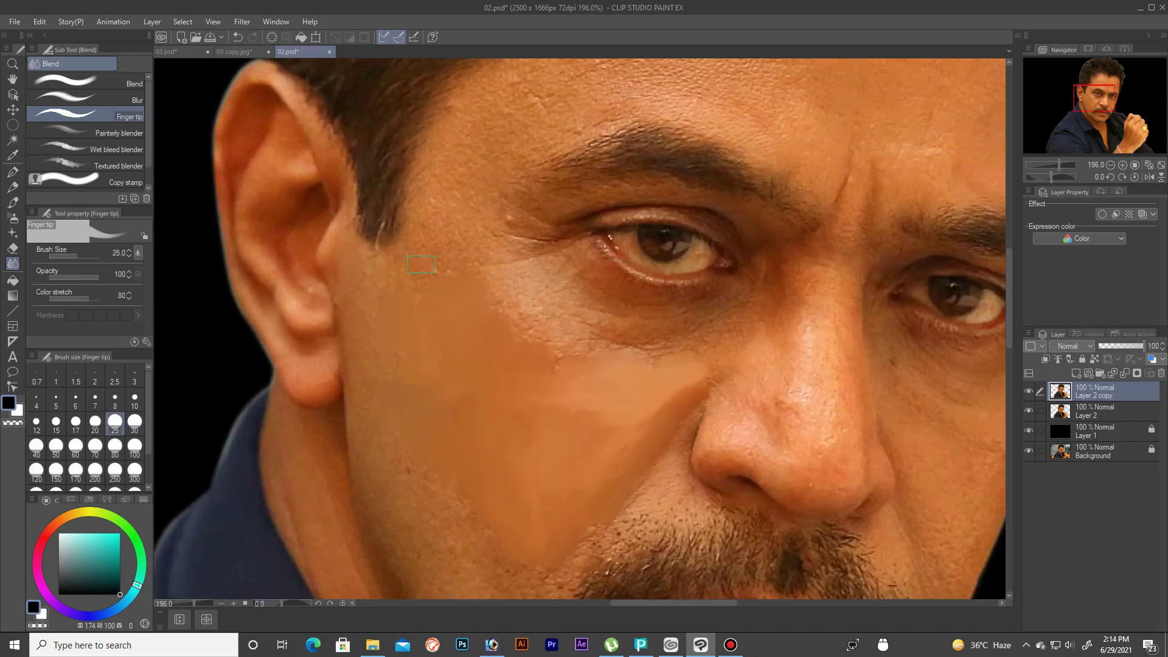
key("bracketright")
scroll(388, 301, "up", 2)
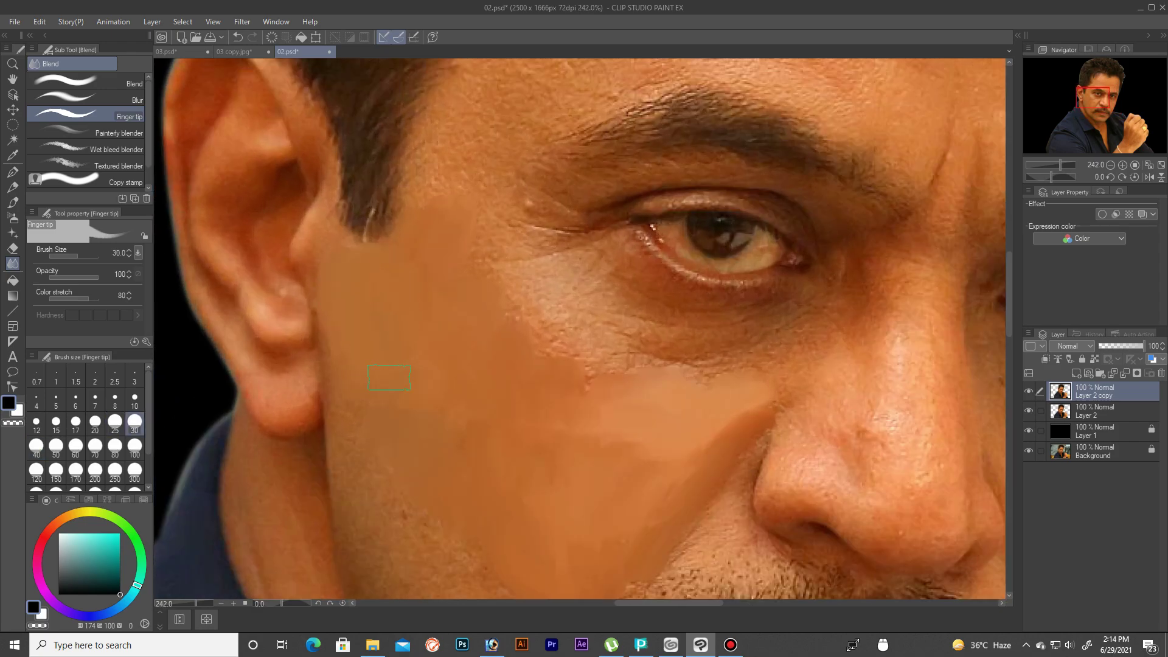
key("bracketleft")
key("bracketleft")
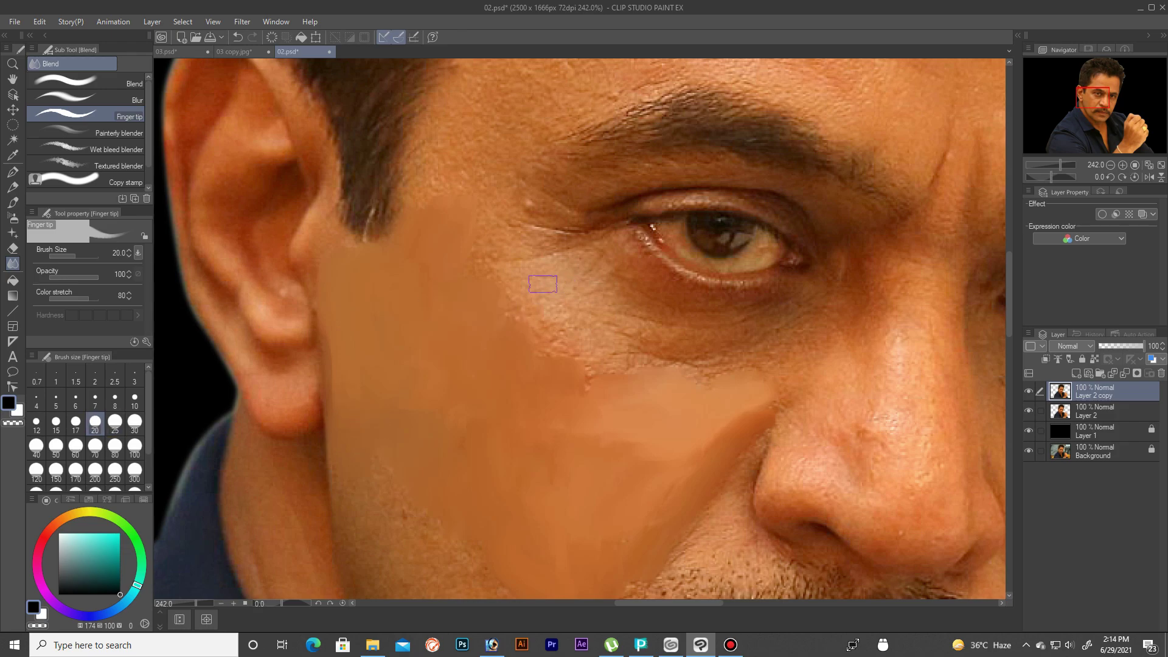
key("bracketleft")
key("bracketleft")
key("bracketleft")
key("bracketleft")
key("bracketright")
key("bracketright")
key("bracketright")
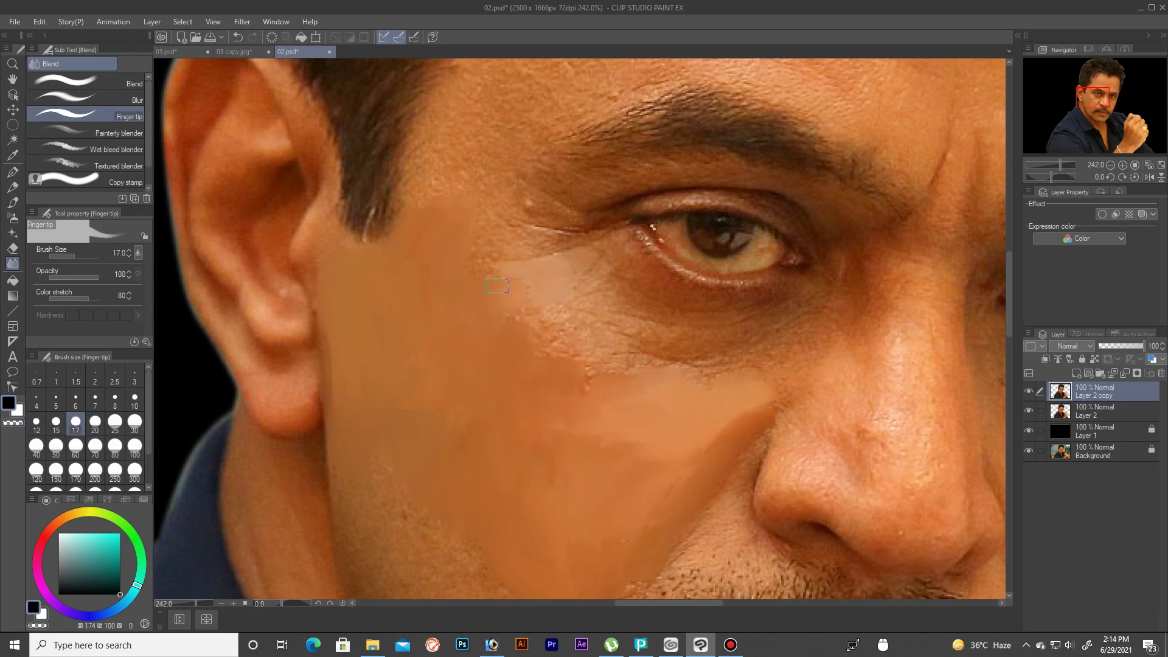
key("bracketleft")
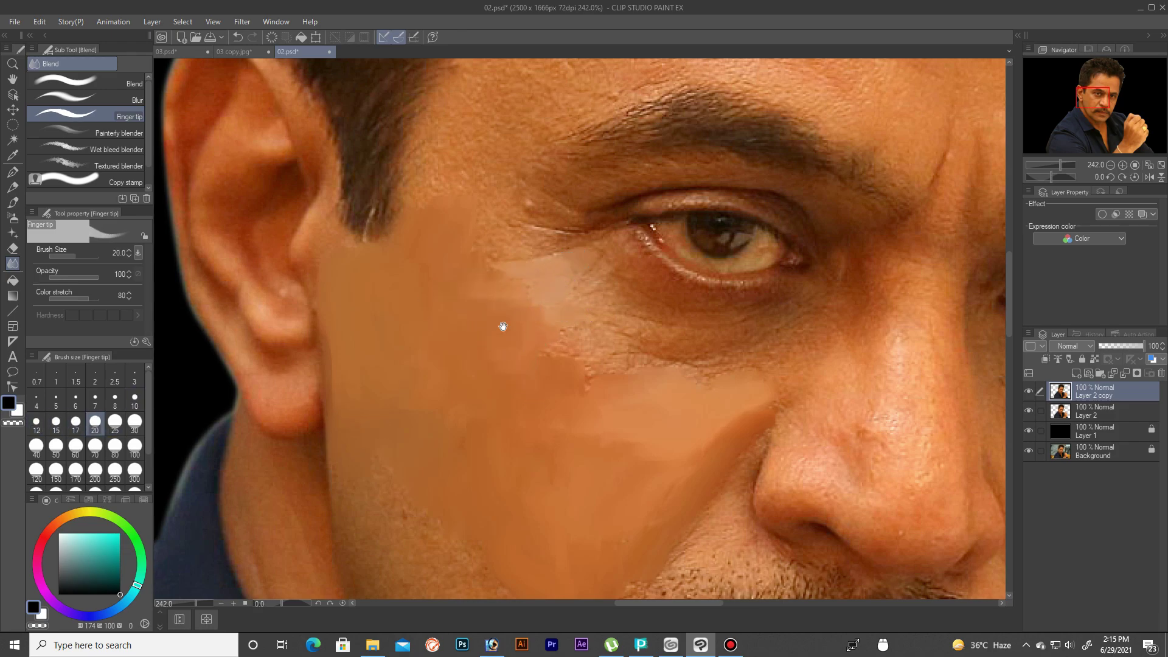
scroll(501, 366, "up", 3)
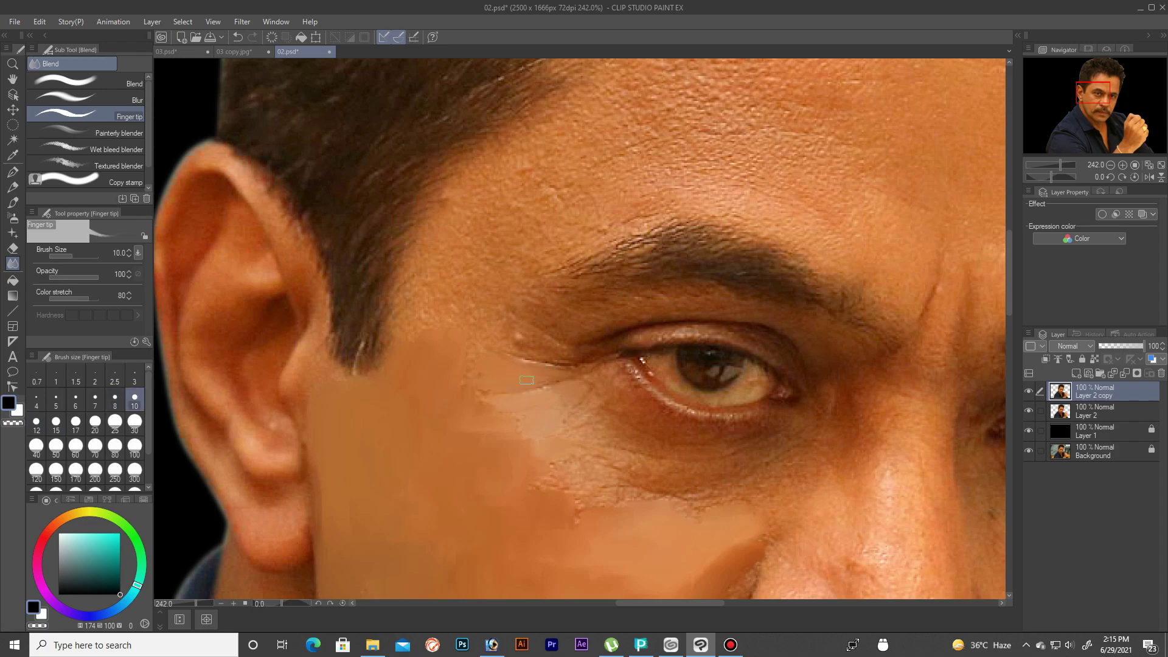
Step: Smudge the cheek at the eye corner and the temple with a larger blender
left_click_drag(547, 384, 486, 391)
key("bracketright")
key("bracketright")
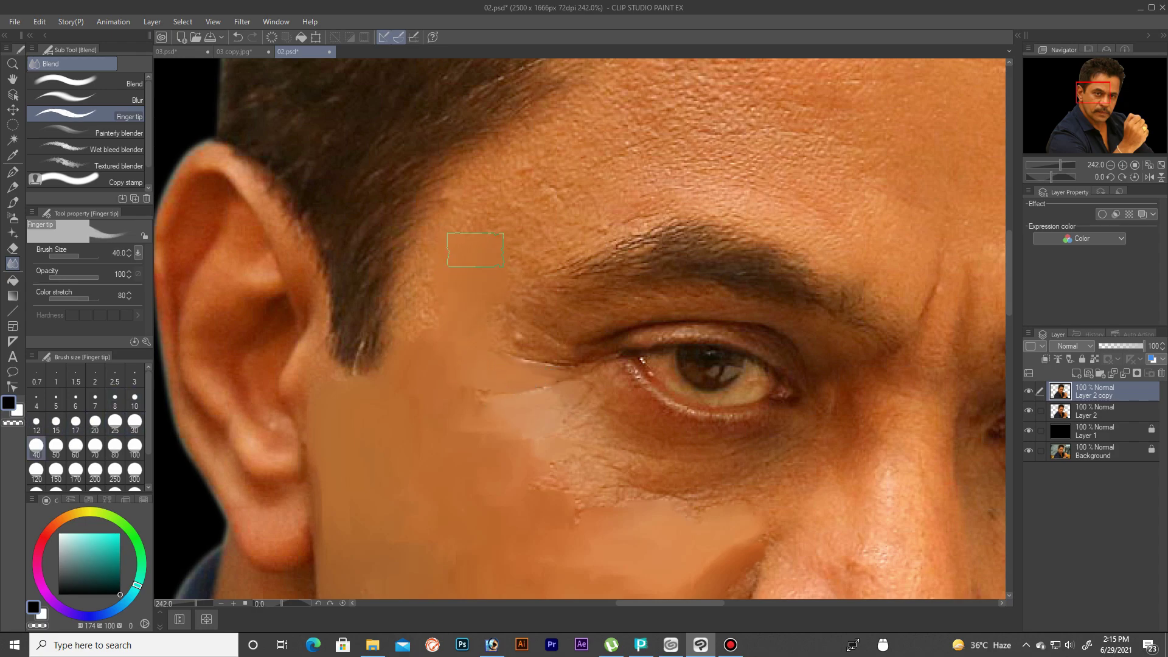
left_click_drag(438, 201, 547, 244)
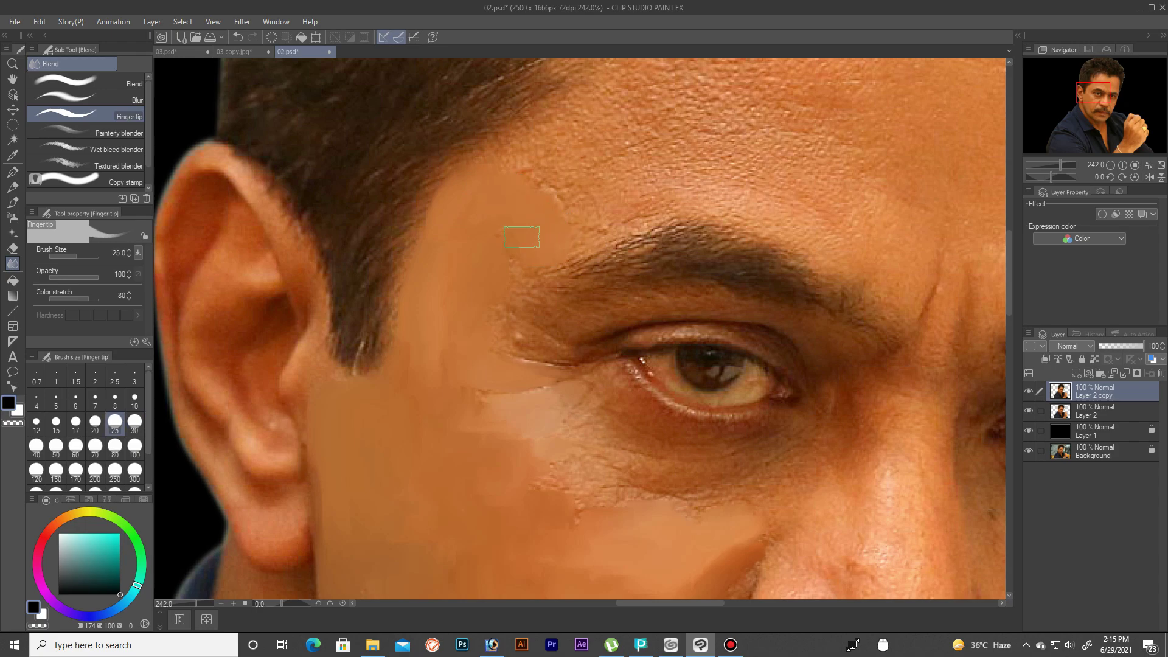
Step: Resize the blender and smooth the forehead just above the eyebrow
key("bracketleft")
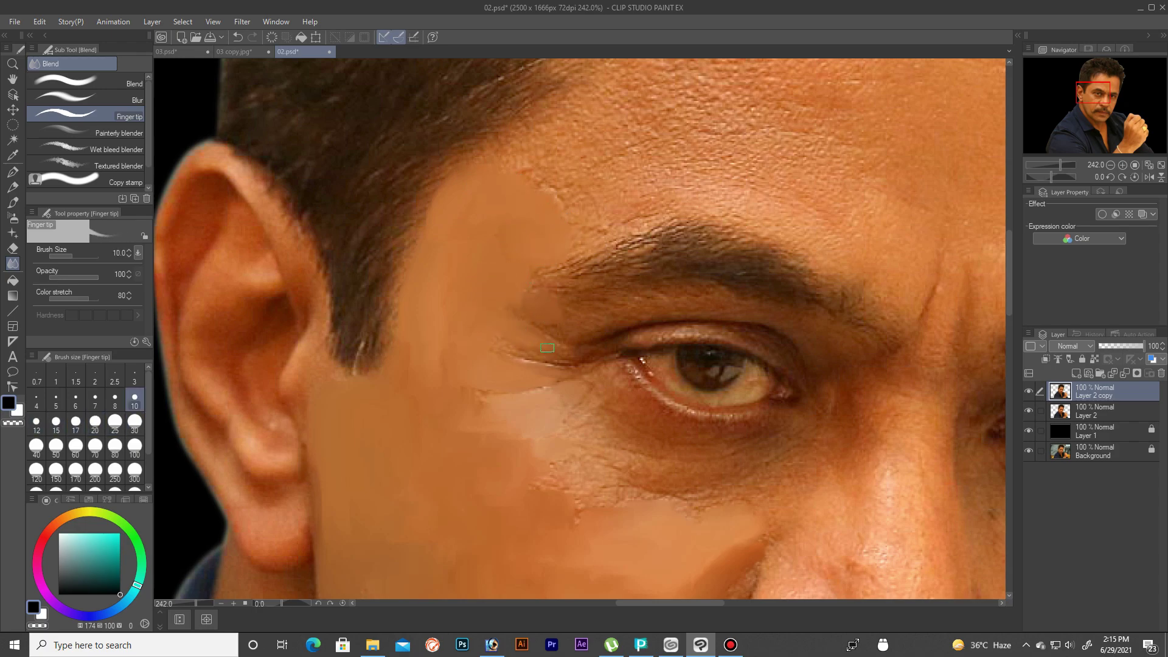
key("bracketleft")
key("bracketleft")
key("bracketleft")
key("bracketleft")
key("bracketright")
key("bracketright")
scroll(540, 319, "up", 2)
key("bracketright")
key("bracketright")
key("bracketright")
key("bracketright")
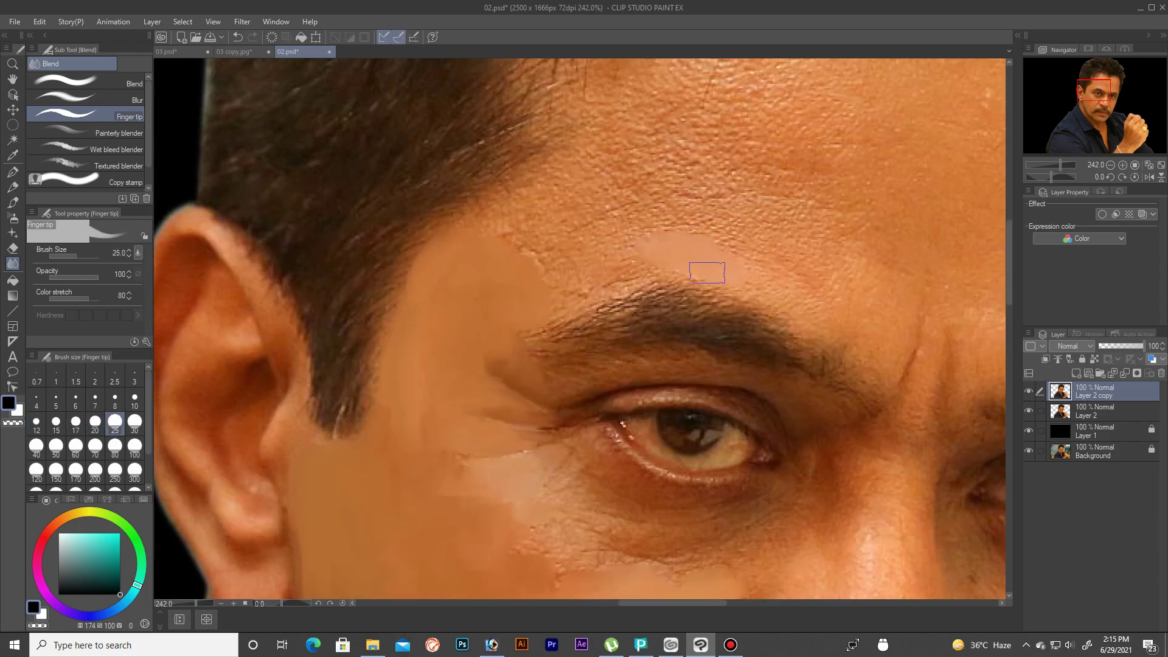
mouse_move(632, 243)
left_mouse_down()
mouse_move(707, 257)
mouse_move(584, 274)
mouse_move(556, 310)
mouse_move(557, 233)
mouse_move(528, 296)
left_mouse_up()
scroll(557, 305, "up", 2)
Step: Bring the forehead into view and smudge it upward from the brow
scroll(589, 274, "down", 2)
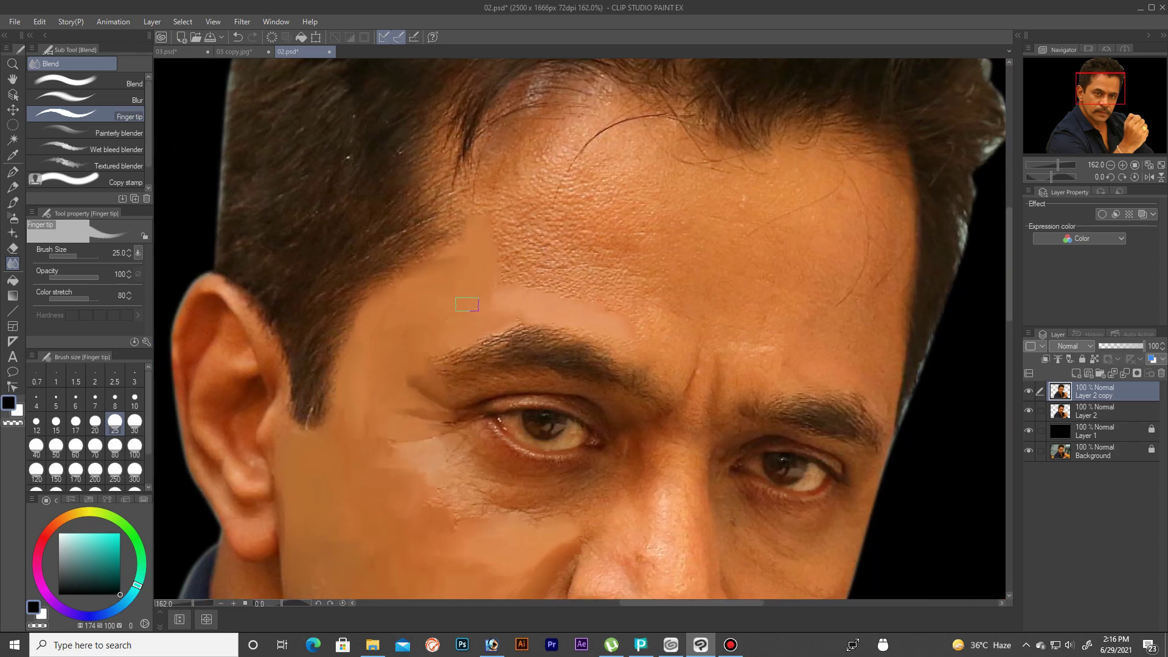
left_click_drag(589, 274, 535, 304)
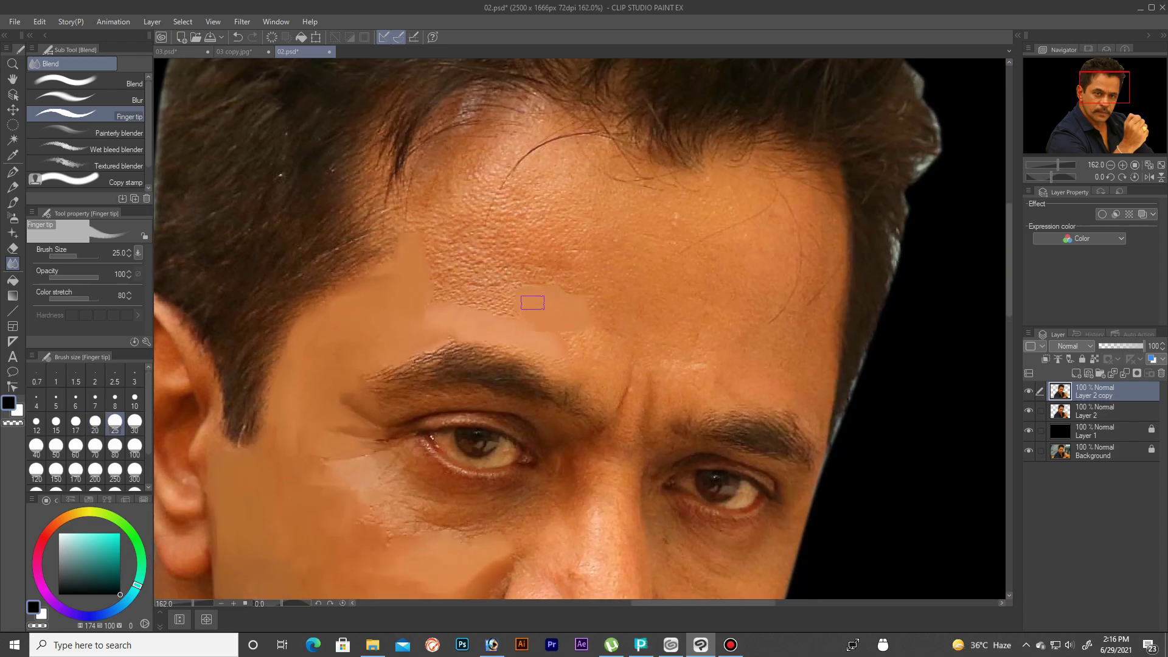
key("bracketleft")
key("bracketleft")
key("bracketright")
mouse_move(456, 285)
left_mouse_down()
mouse_move(505, 256)
mouse_move(457, 213)
left_mouse_up()
key("bracketright")
key("bracketright")
key("bracketright")
key("bracketleft")
key("bracketleft")
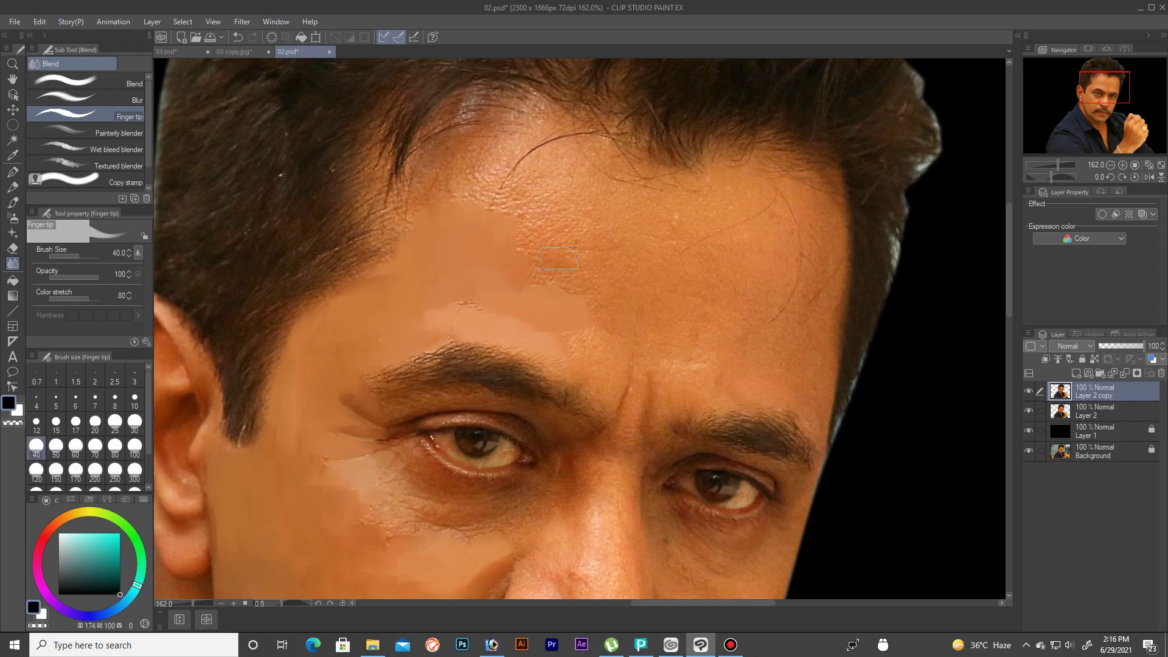
left_click_drag(531, 219, 508, 162)
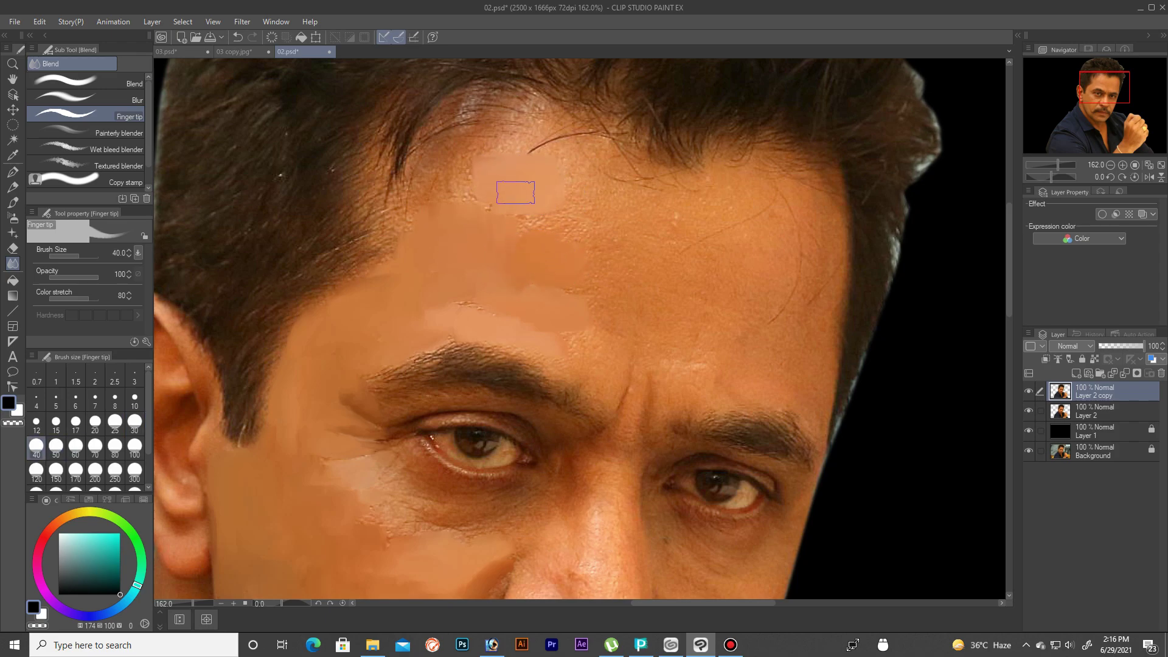
Step: Smudge the upper forehead smooth up to the hairline
scroll(514, 191, "up", 1)
key("bracketleft")
key("bracketleft")
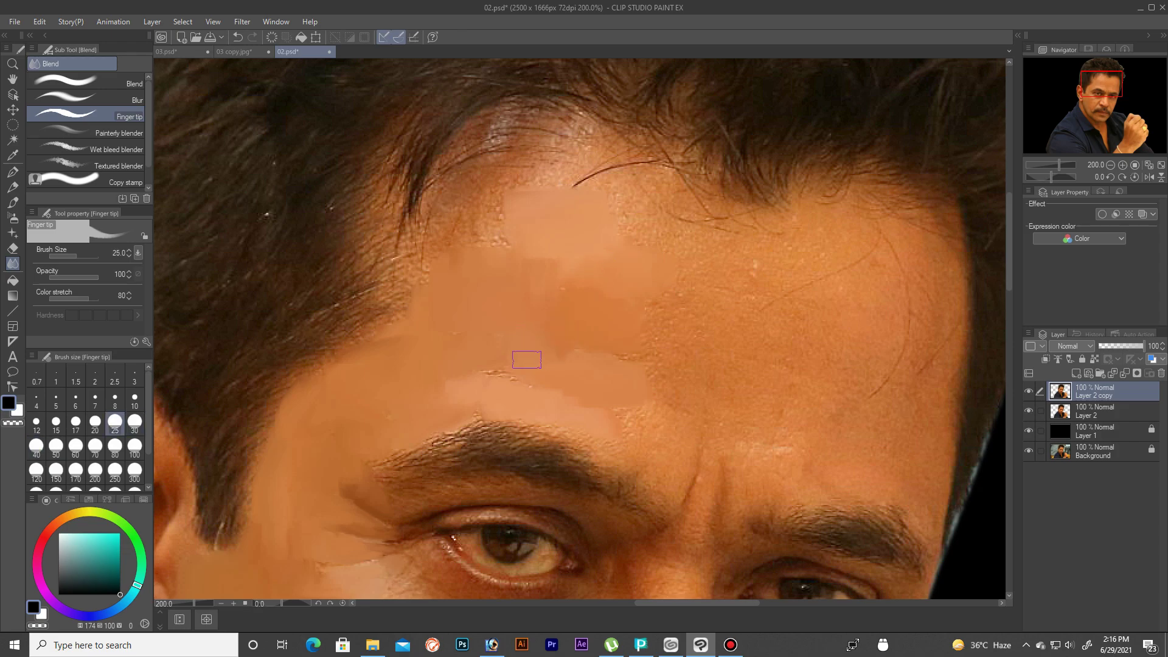
key("bracketleft")
key("bracketright")
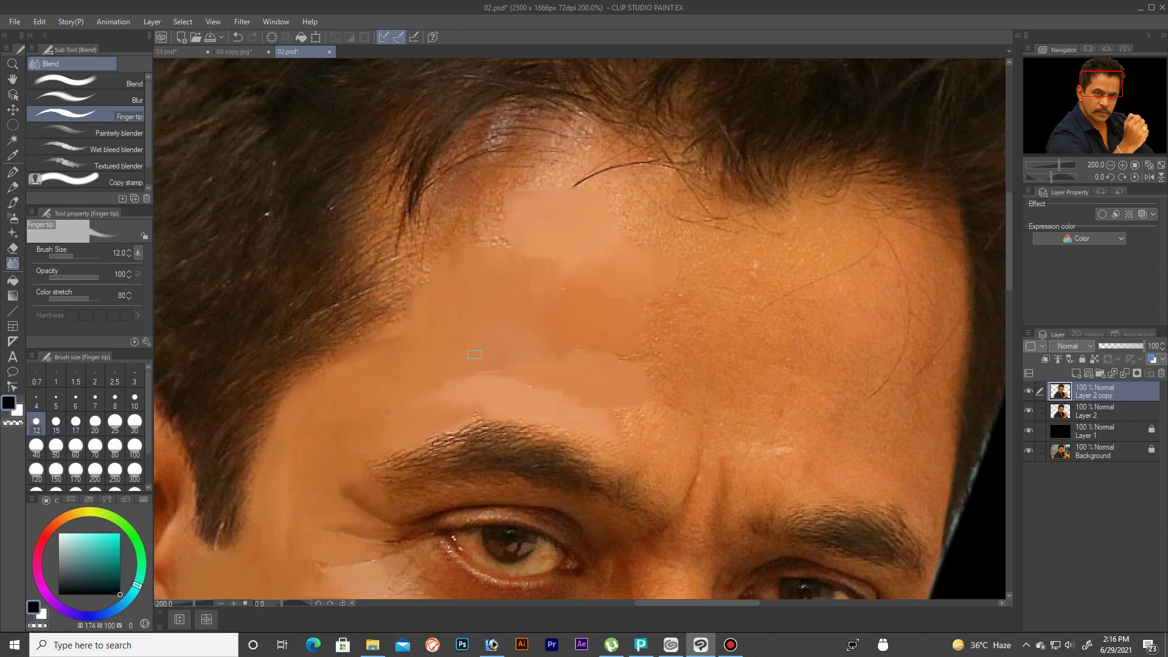
key("bracketright")
key("bracketright")
mouse_move(563, 186)
left_mouse_down()
mouse_move(556, 157)
mouse_move(614, 165)
left_mouse_up()
mouse_move(487, 182)
left_mouse_down()
mouse_move(511, 154)
mouse_move(463, 235)
left_mouse_up()
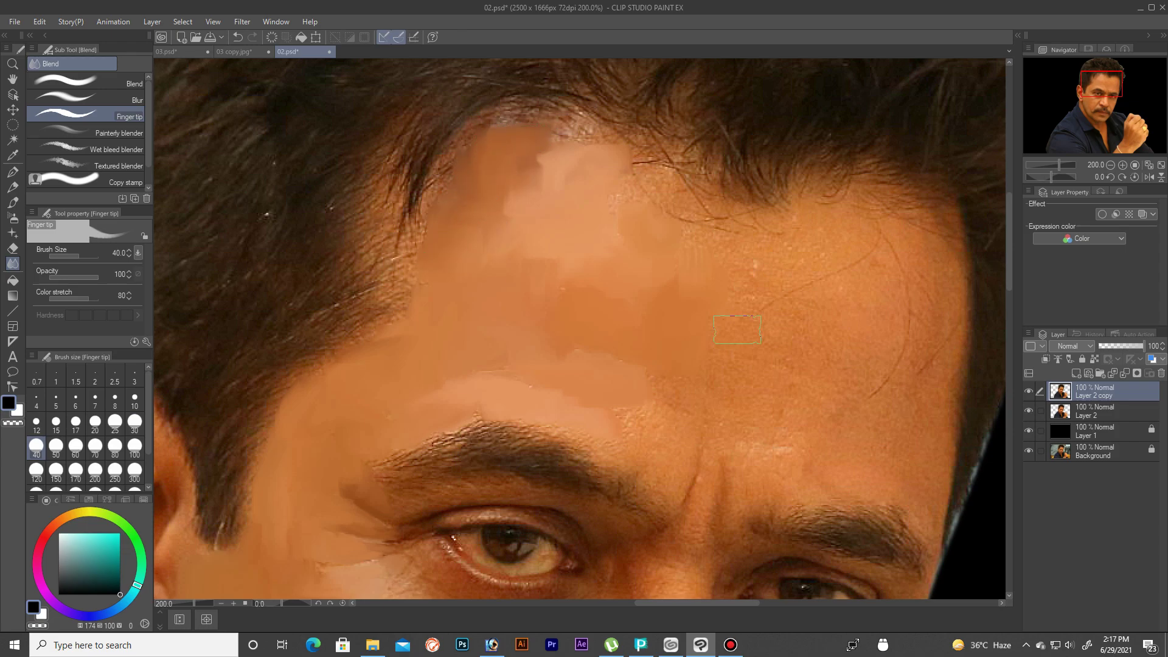
Step: Smooth the right side of the forehead, then reduce the blender size
mouse_move(736, 366)
left_mouse_down()
mouse_move(758, 347)
mouse_move(782, 378)
mouse_move(765, 272)
left_mouse_up()
key("bracketleft")
key("bracketleft")
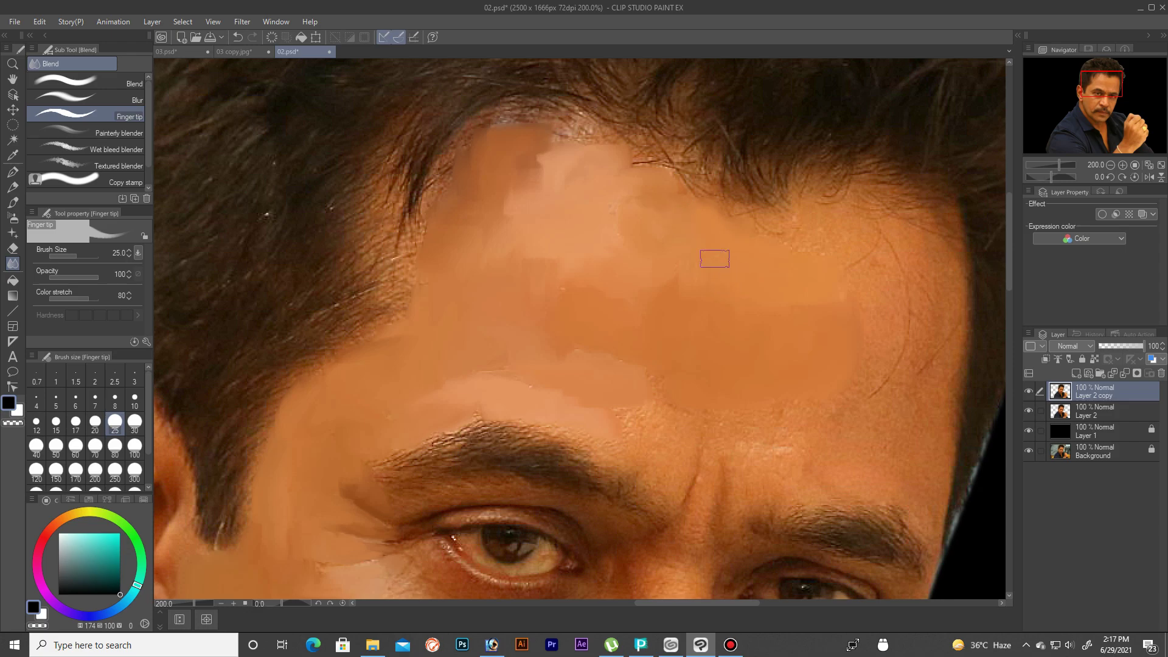
key("bracketleft")
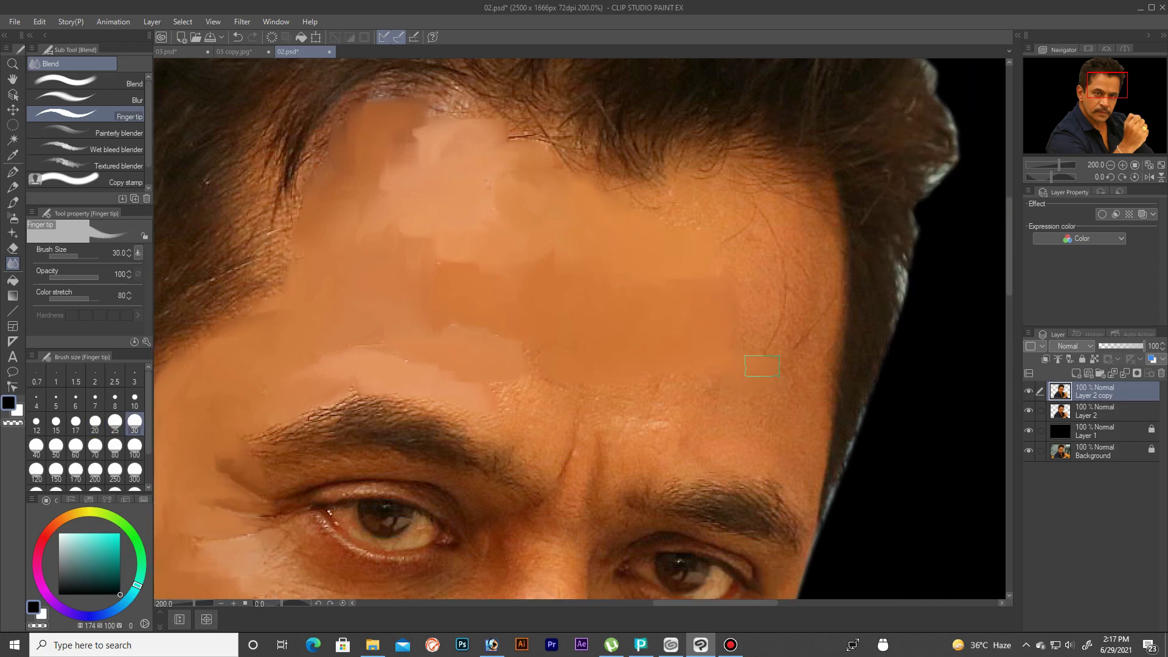
key("bracketleft")
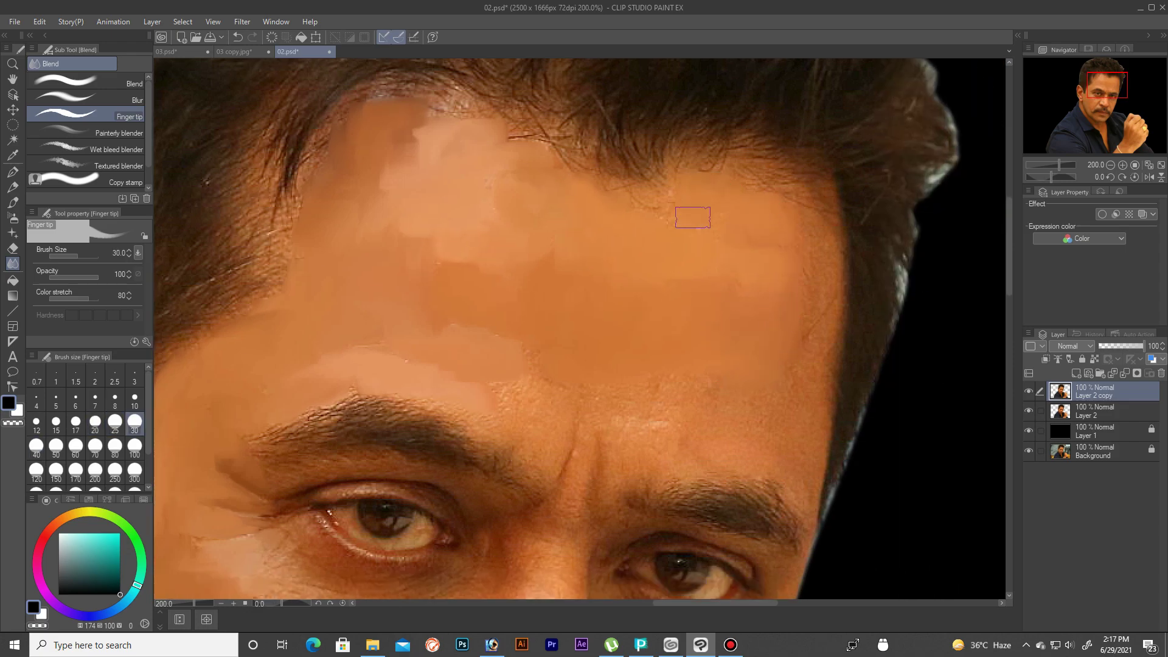
key("bracketleft")
key("bracketleft")
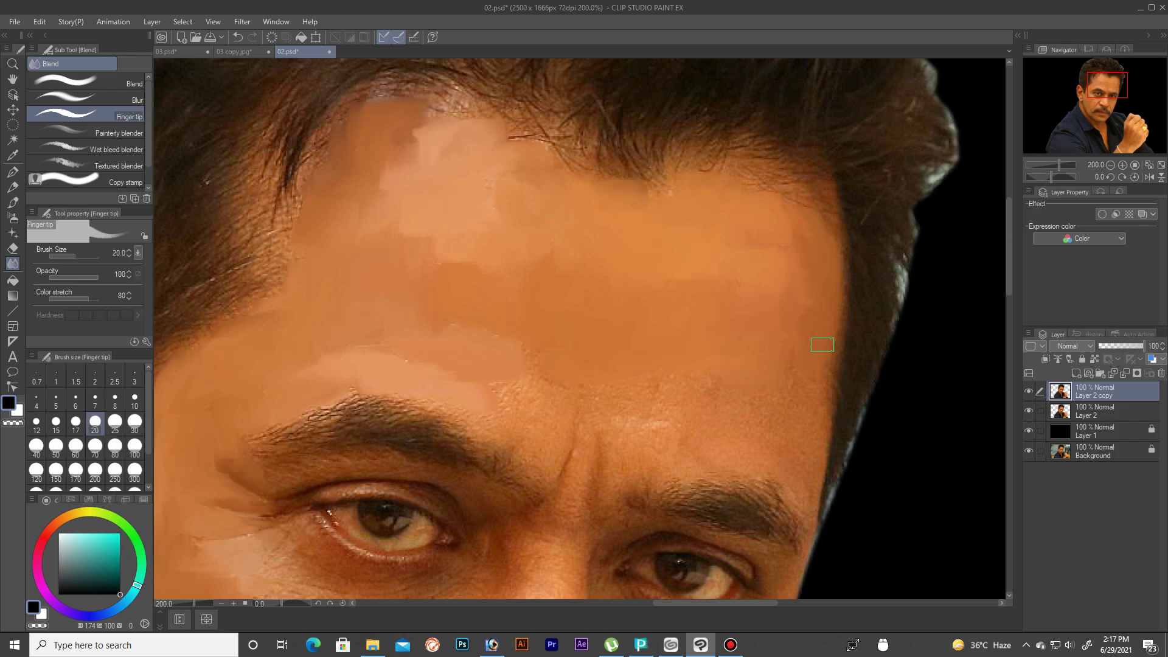
key("bracketright")
Step: Hide all palettes with Tab and zoom to 200% on the eyes and forehead
scroll(706, 323, "down", 4)
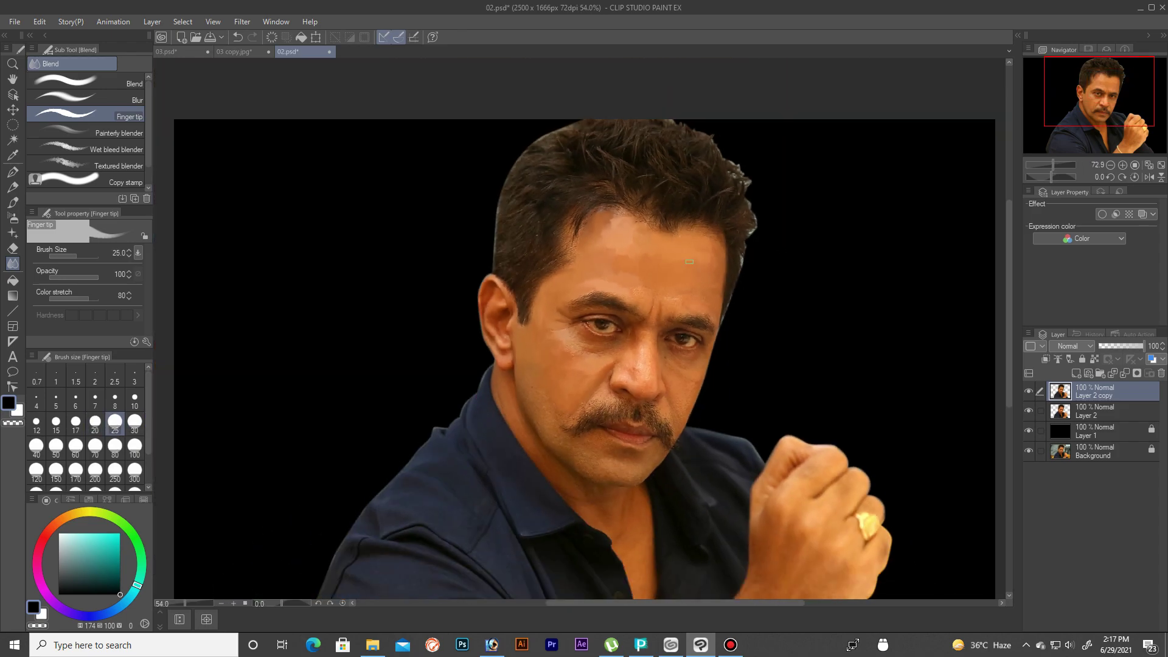
scroll(706, 323, "up", 1)
scroll(706, 323, "up", 1)
key("Tab")
scroll(706, 323, "up", 4)
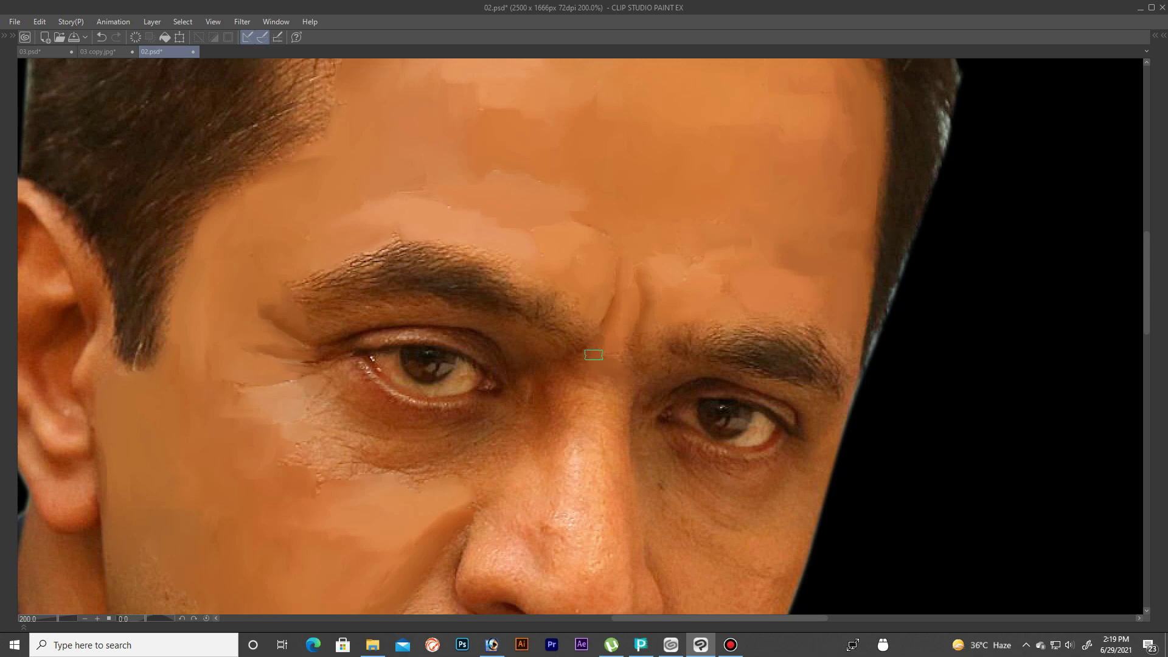
Step: Lighten and smooth the skin between the eyebrows and between the eyes
scroll(616, 329, "up", 2)
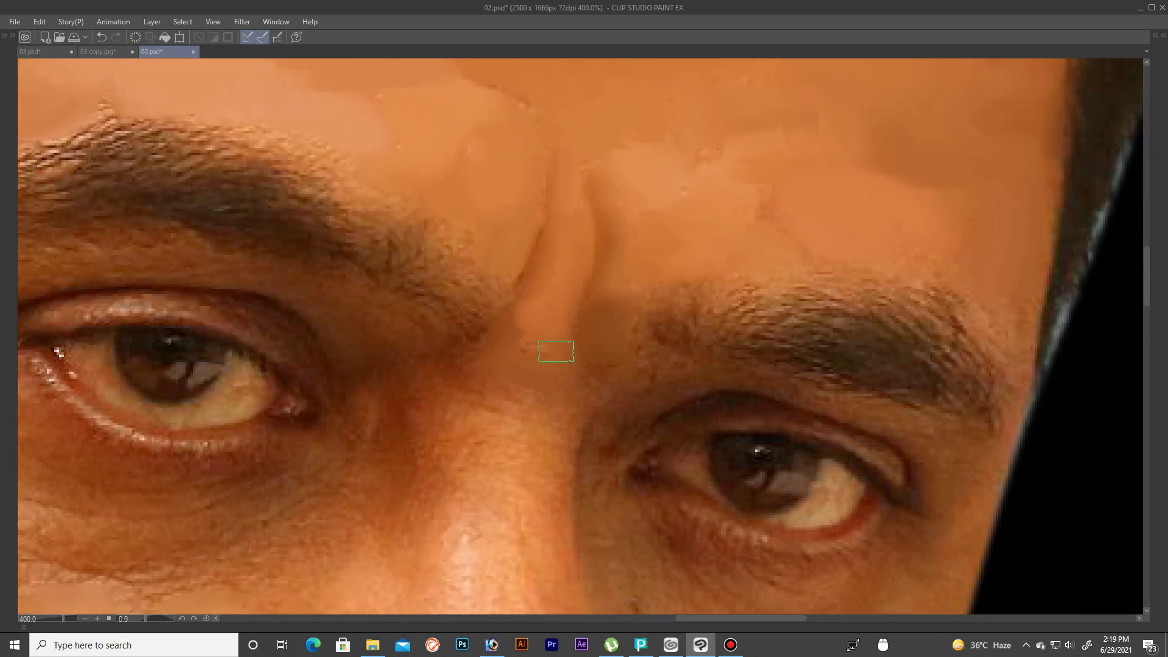
left_click_drag(584, 412, 600, 385)
mouse_move(543, 430)
left_mouse_down()
mouse_move(482, 399)
mouse_move(472, 349)
left_mouse_up()
left_click_drag(691, 185, 743, 113)
mouse_move(465, 313)
left_mouse_down()
mouse_move(579, 449)
mouse_move(605, 243)
left_mouse_up()
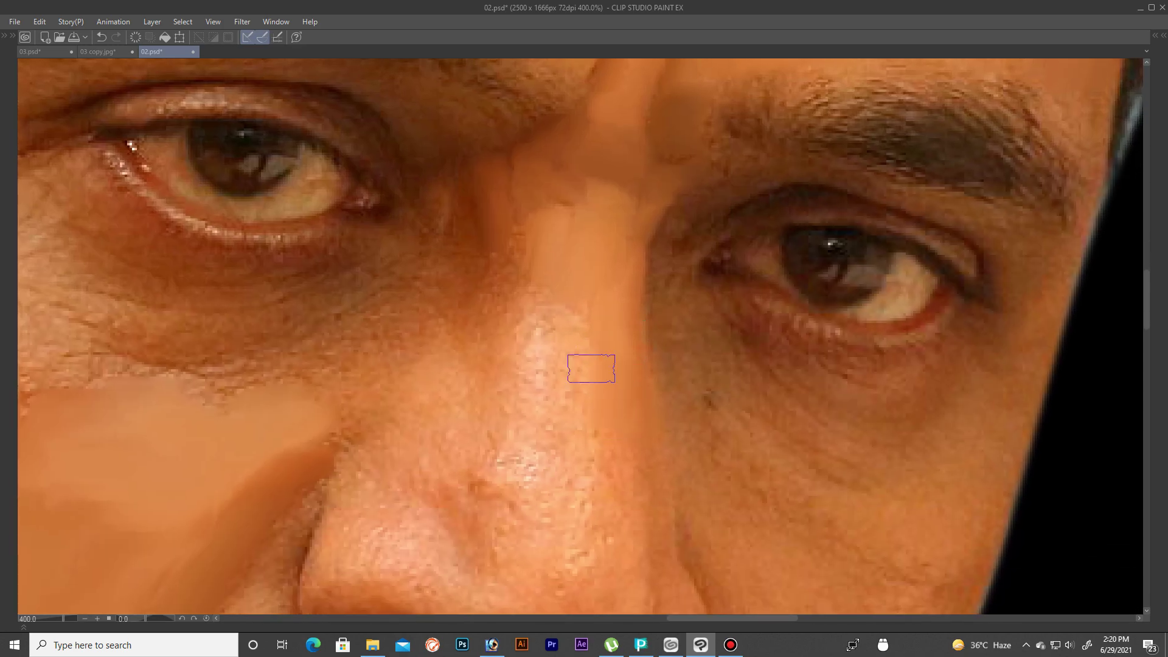
mouse_move(550, 304)
left_mouse_down()
mouse_move(492, 304)
mouse_move(498, 330)
left_mouse_up()
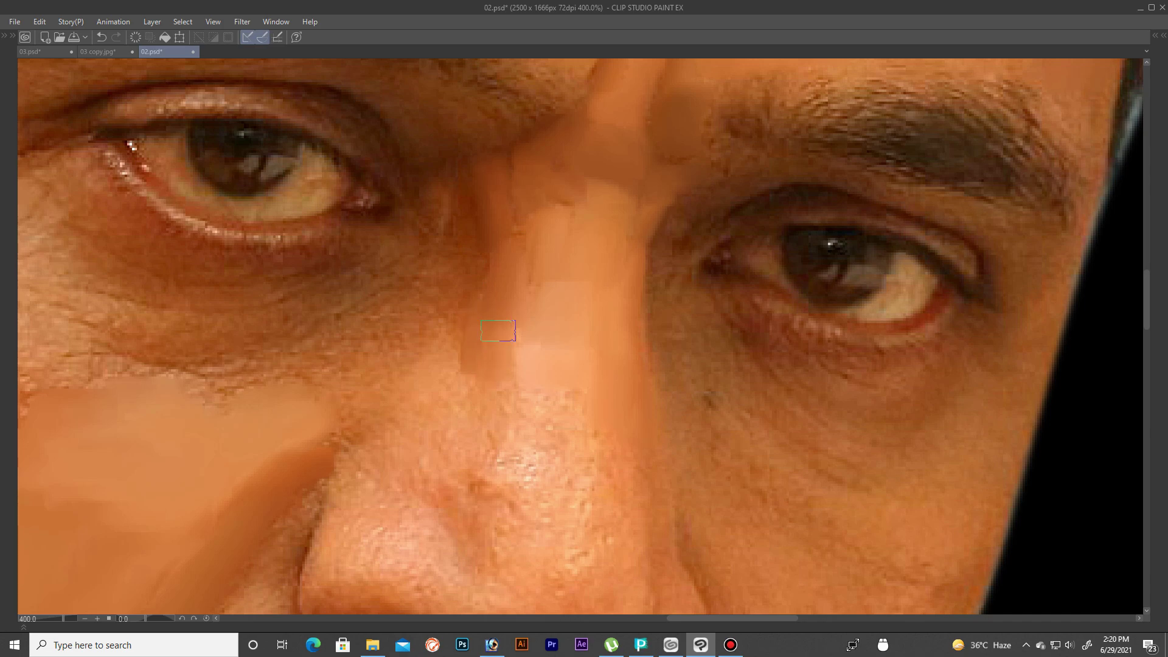
Step: Extend the smooth painted patch down the nose bridge and beside it
scroll(615, 347, "down", 3)
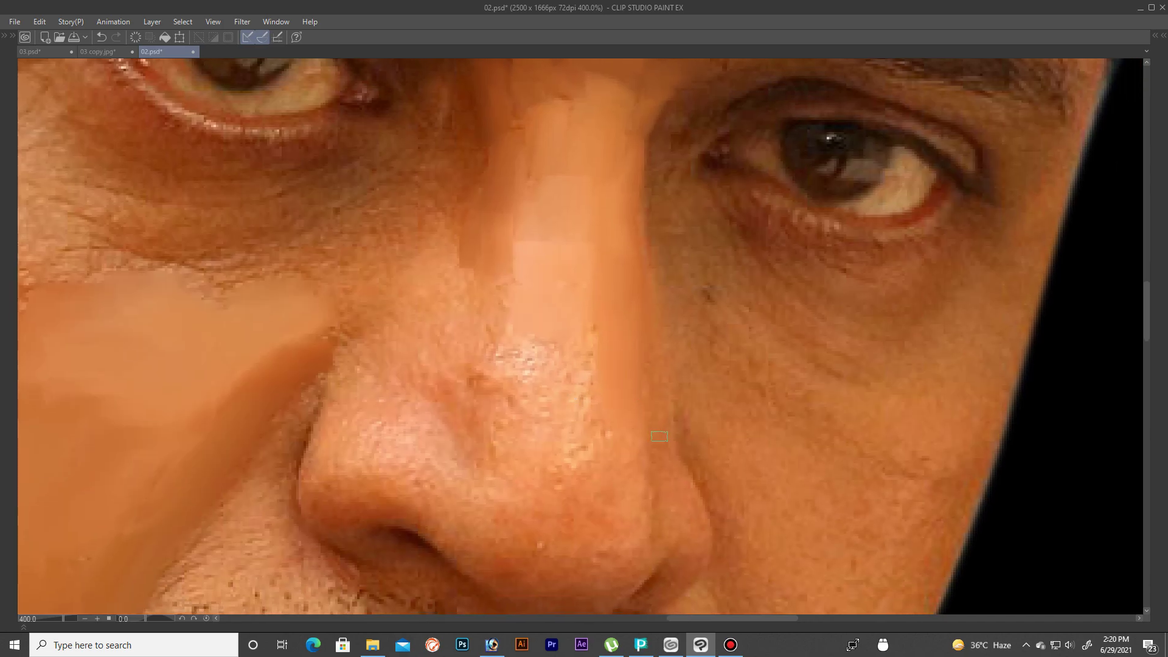
mouse_move(623, 515)
left_mouse_down()
mouse_move(572, 530)
mouse_move(556, 422)
mouse_move(574, 360)
mouse_move(523, 354)
left_mouse_up()
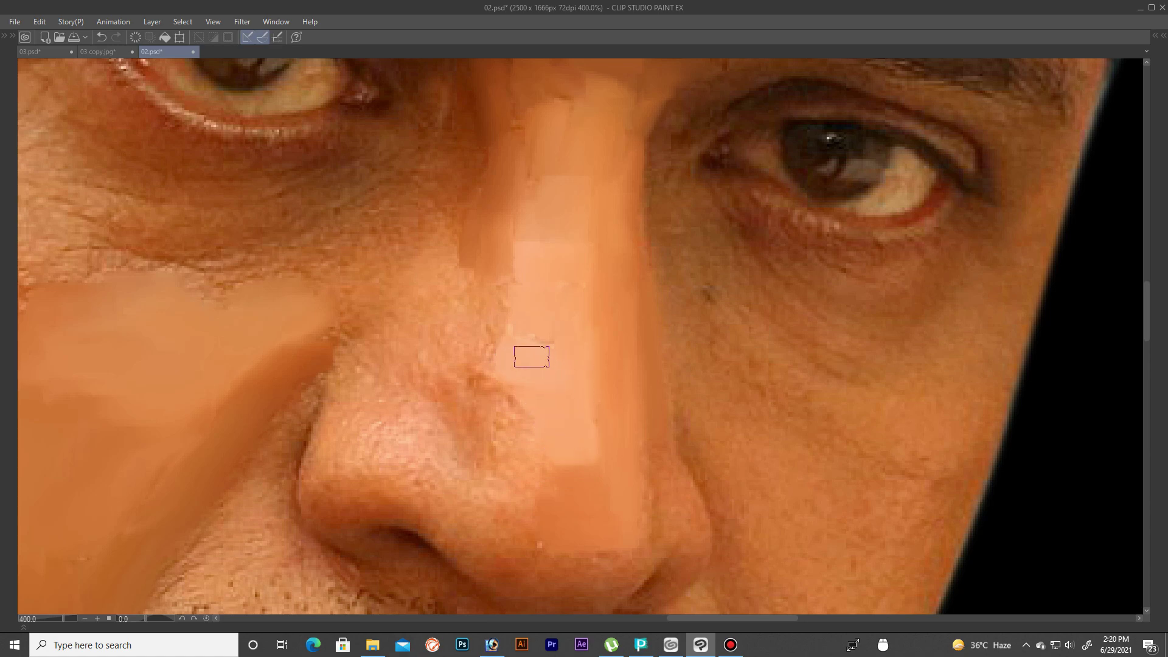
left_click_drag(496, 285, 451, 229)
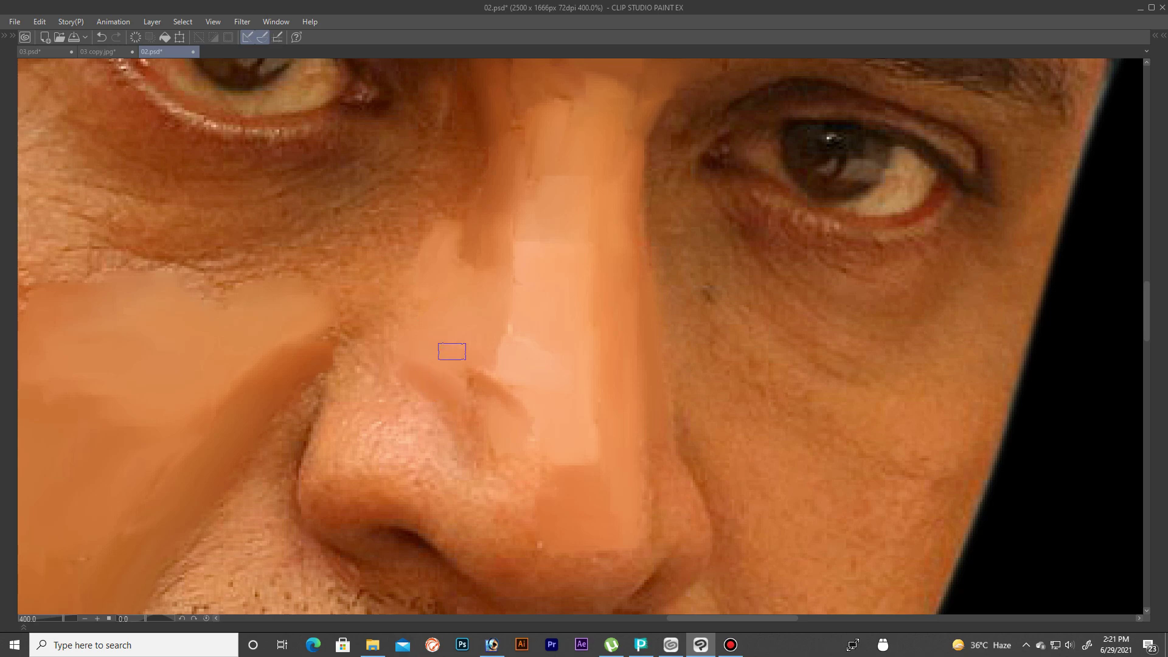
scroll(451, 351, "down", 1)
scroll(468, 337, "down", 2)
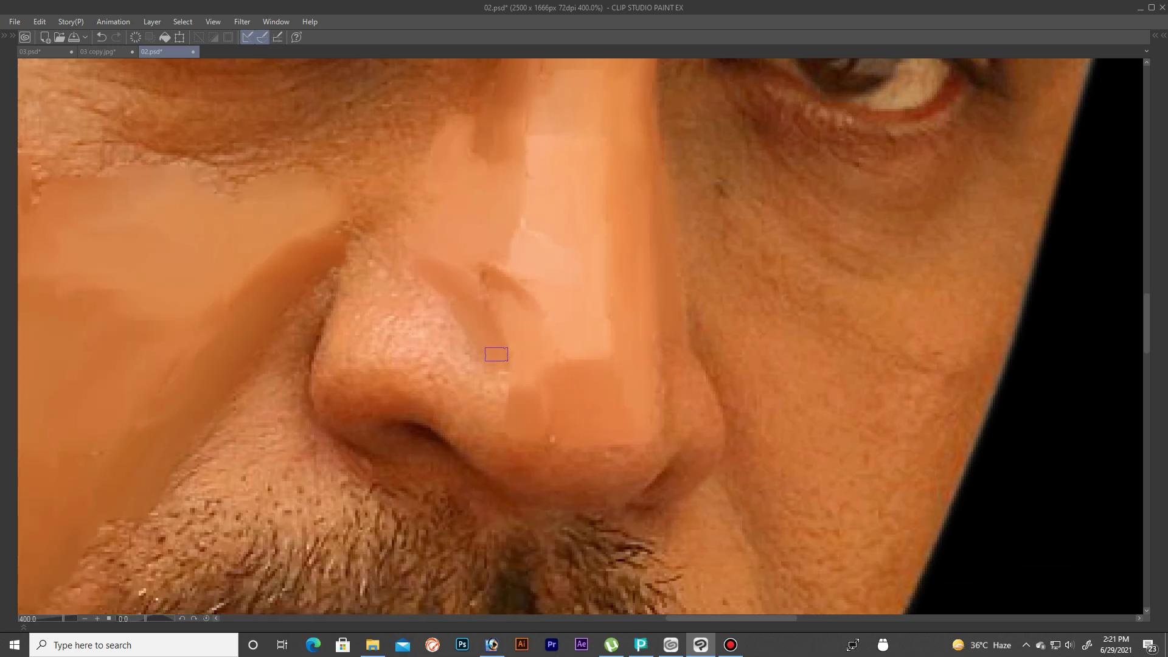
Step: Zoom to 800% and paint the nose tip and nostril wing into soft, lighter skin
scroll(490, 239, "down", 3)
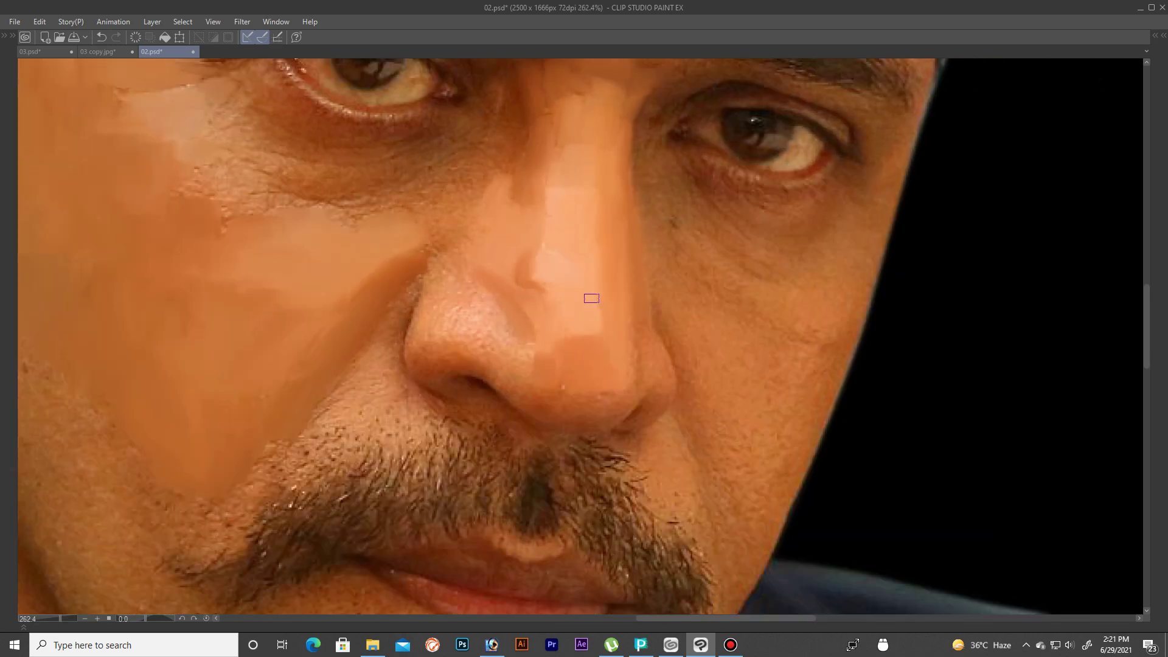
scroll(592, 300, "down", 4)
scroll(602, 279, "up", 1)
scroll(603, 279, "up", 2)
scroll(602, 286, "up", 3)
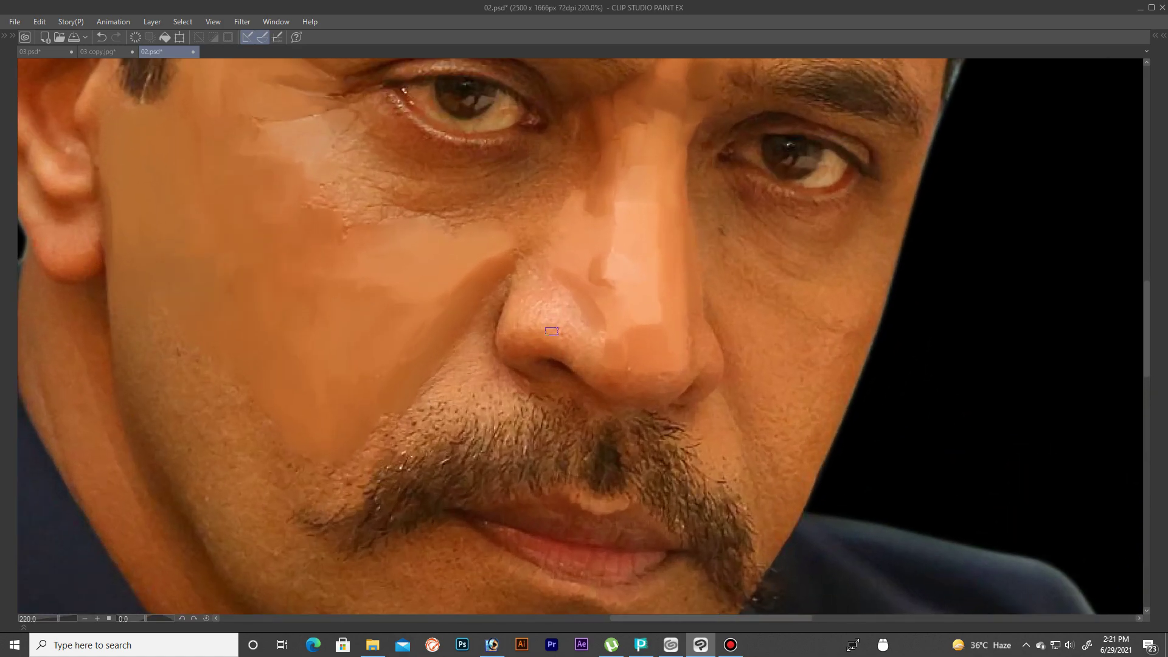
scroll(605, 365, "up", 4)
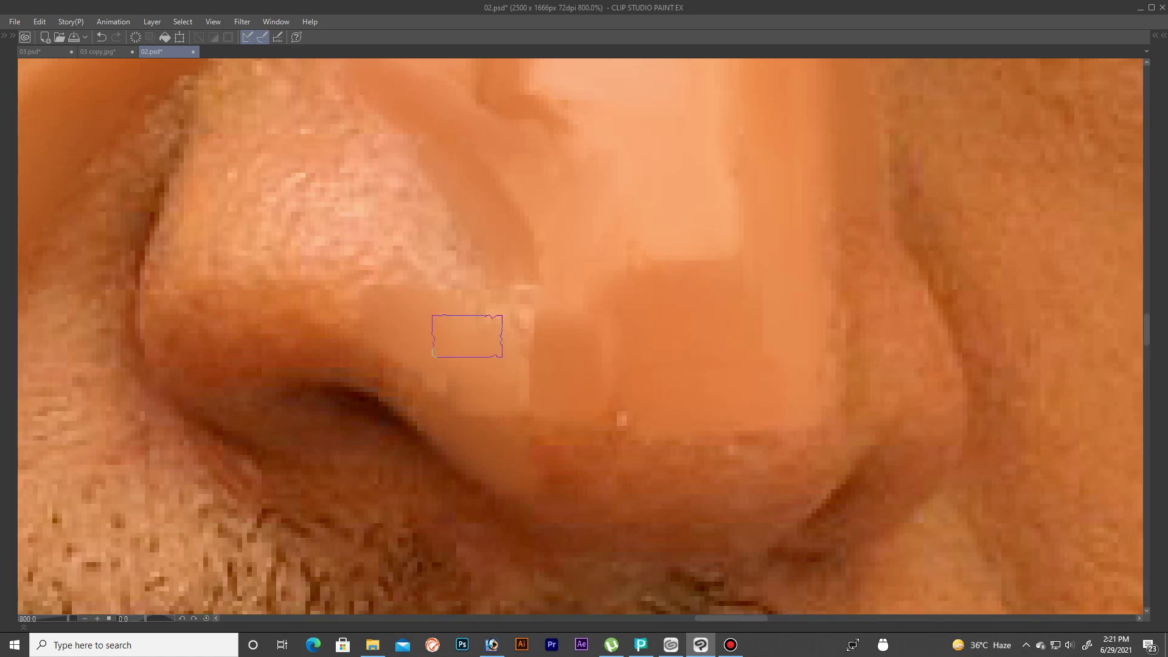
left_click_drag(464, 334, 359, 299)
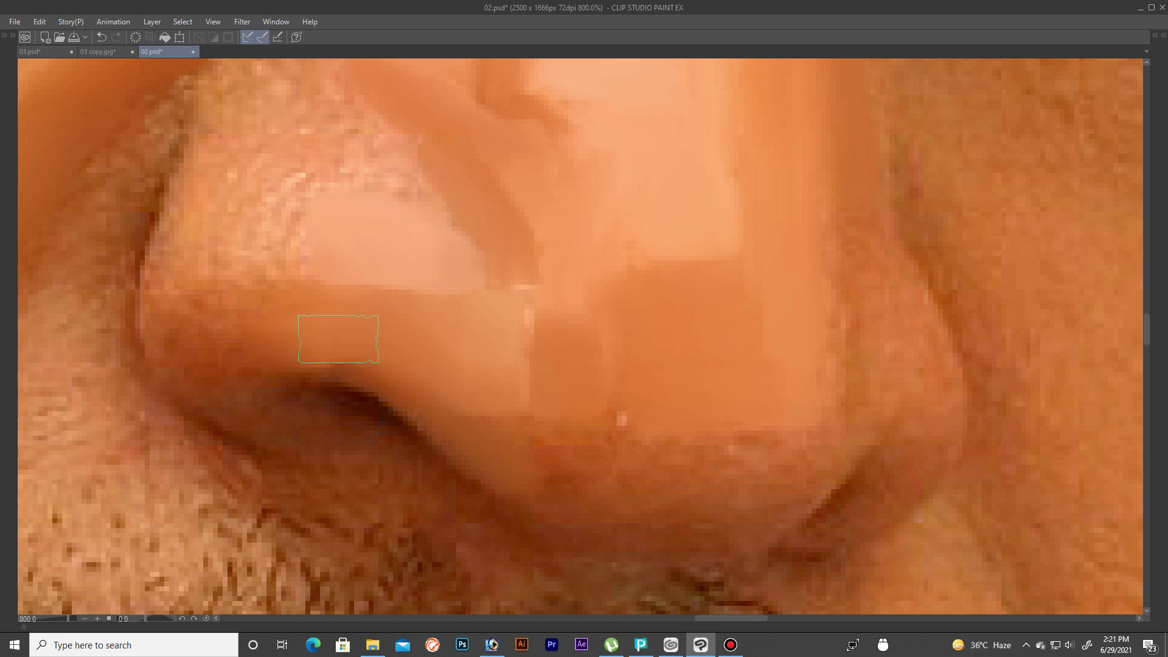
left_click_drag(262, 258, 312, 314)
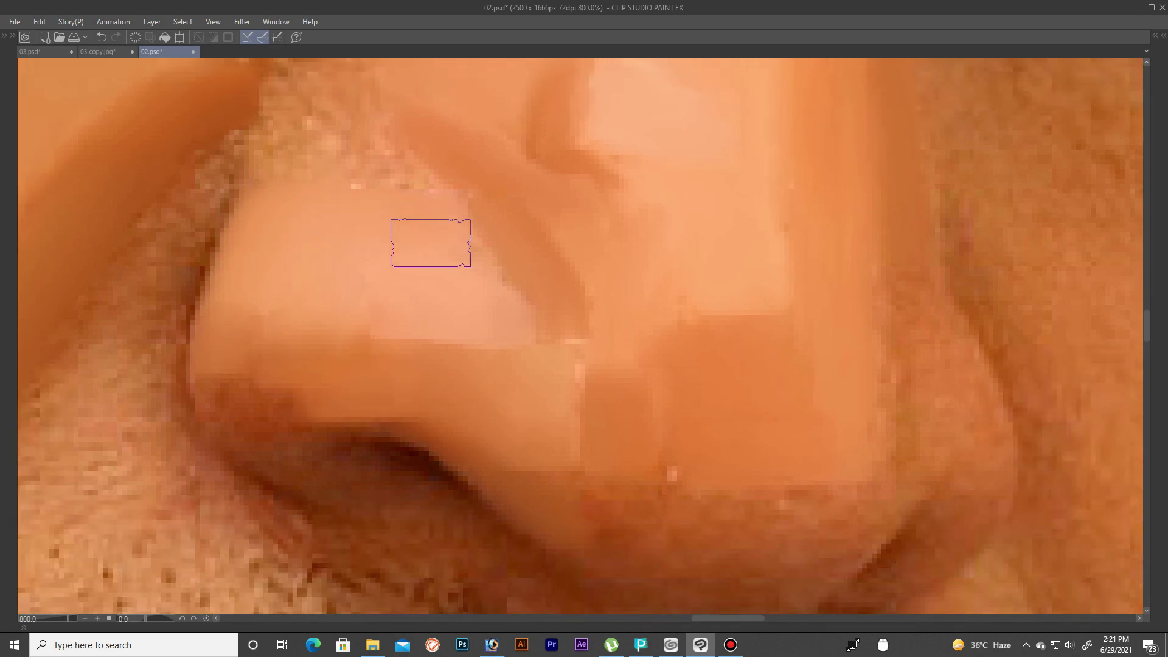
mouse_move(412, 161)
left_mouse_down()
mouse_move(413, 250)
mouse_move(480, 19)
left_mouse_up()
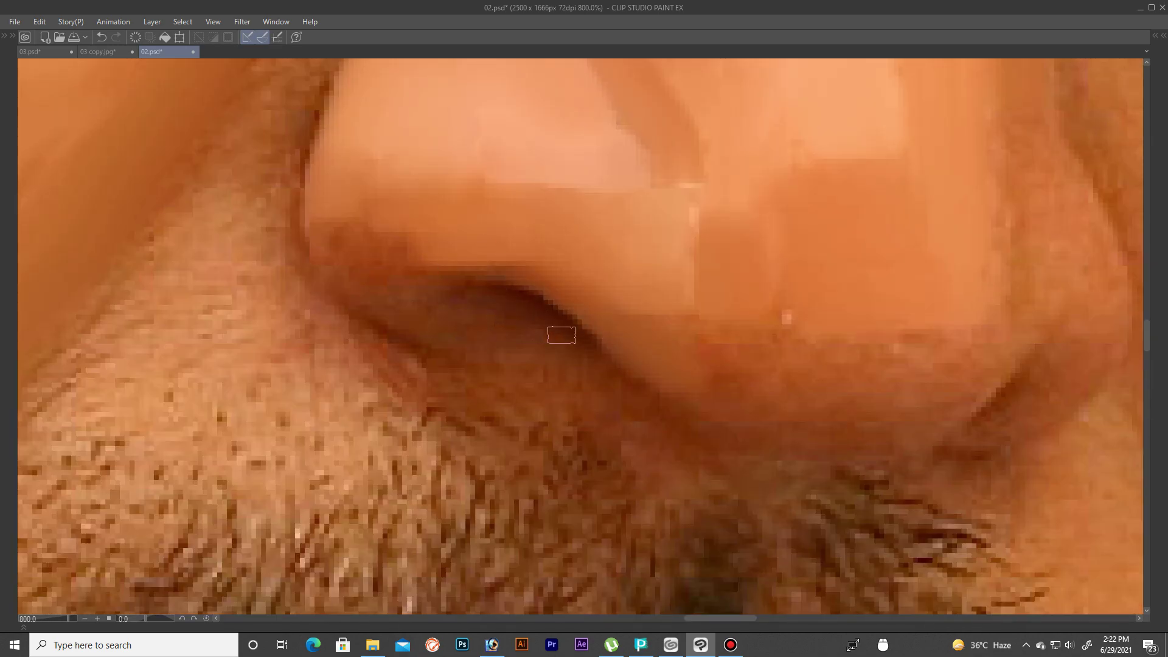
mouse_move(409, 259)
left_mouse_down()
mouse_move(359, 243)
mouse_move(504, 300)
mouse_move(487, 237)
mouse_move(406, 234)
mouse_move(399, 365)
left_mouse_up()
Step: Blend near the nose tip and side of the nose, undoing the last stray stroke
scroll(470, 300, "down", 5)
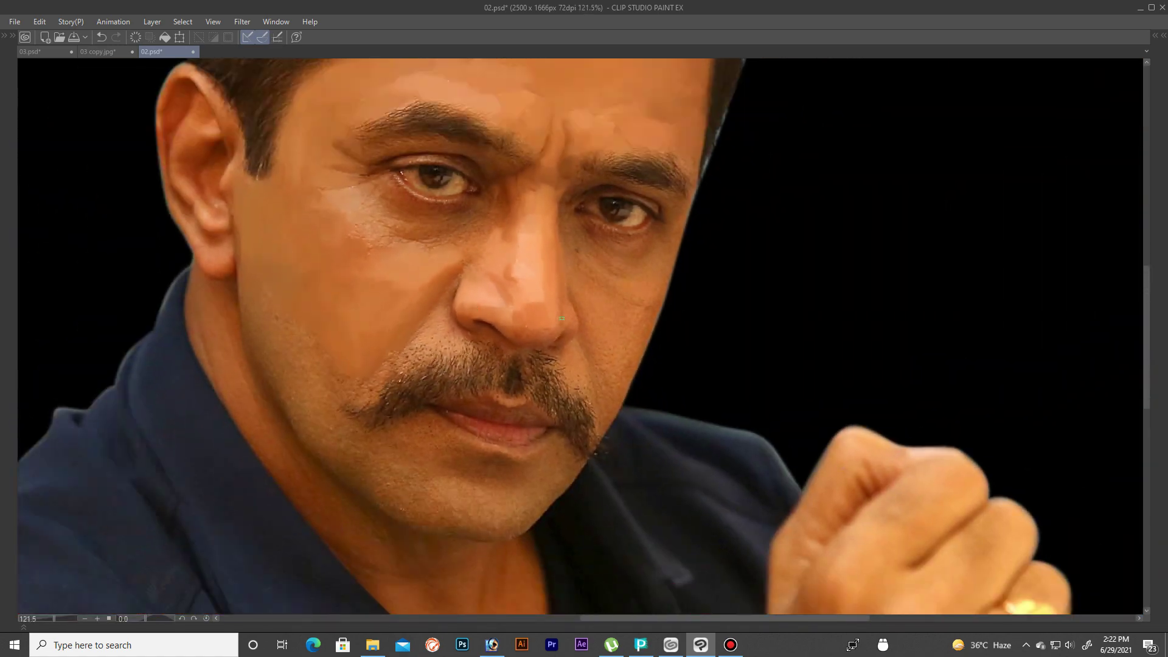
scroll(470, 299, "down", 1)
scroll(550, 383, "up", 3)
scroll(550, 383, "up", 1)
scroll(505, 389, "up", 2)
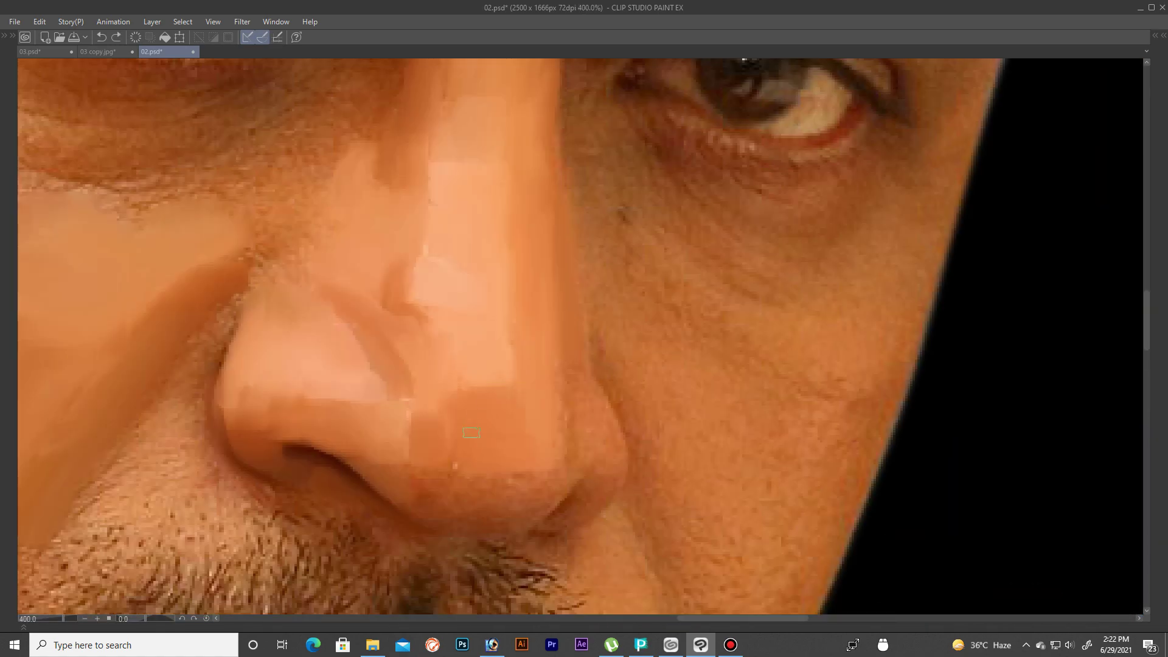
mouse_move(492, 487)
left_mouse_down()
mouse_move(484, 499)
mouse_move(456, 476)
left_mouse_up()
left_click_drag(451, 404, 517, 362)
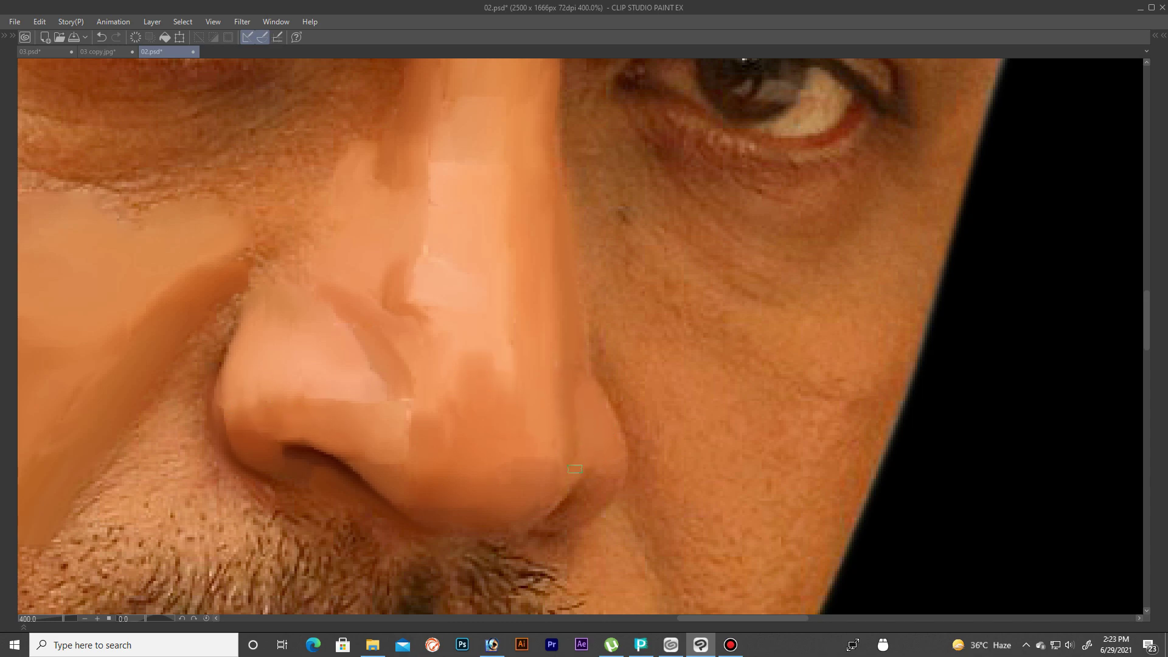
key("ctrl+z")
scroll(575, 469, "down", 3)
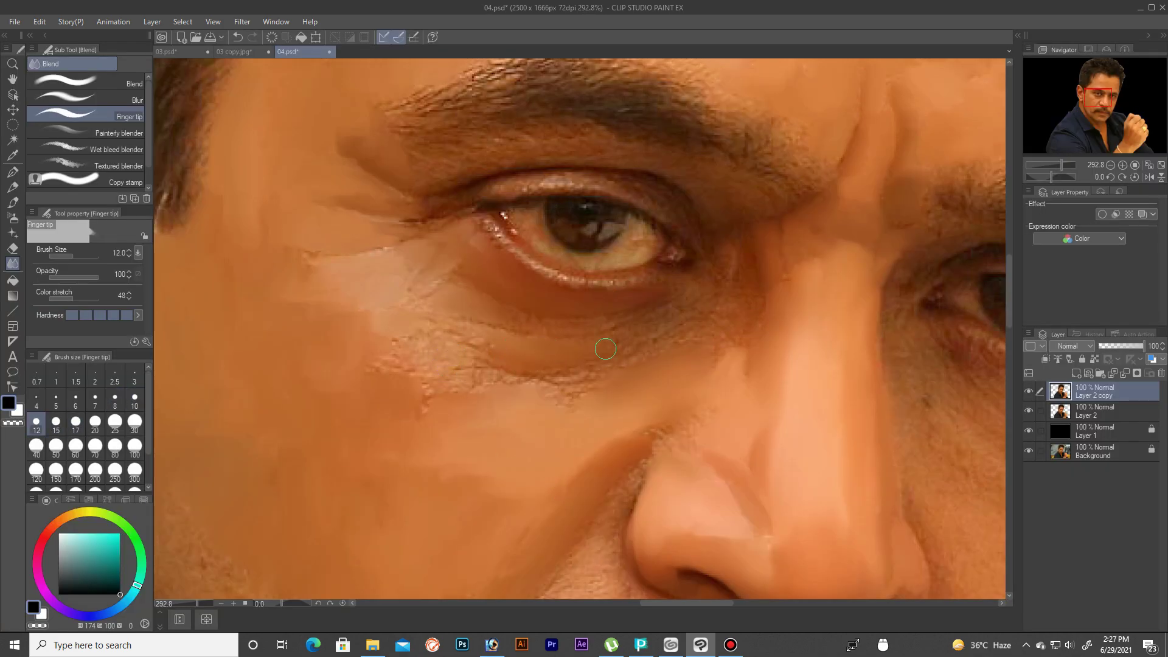
Step: Vary the Finger tip size between 7 and 20, settling at 15, for the under-eye skin
key("bracketright")
key("bracketright")
key("bracketright")
key("bracketright")
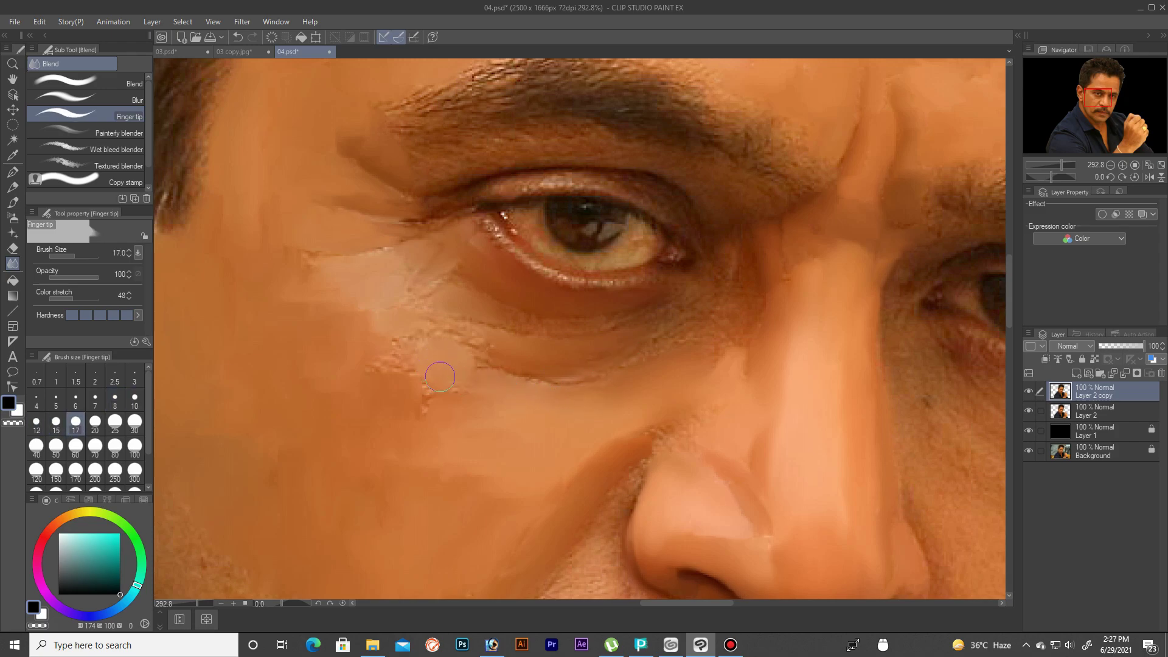
key("bracketleft")
key("bracketleft")
key("bracketleft")
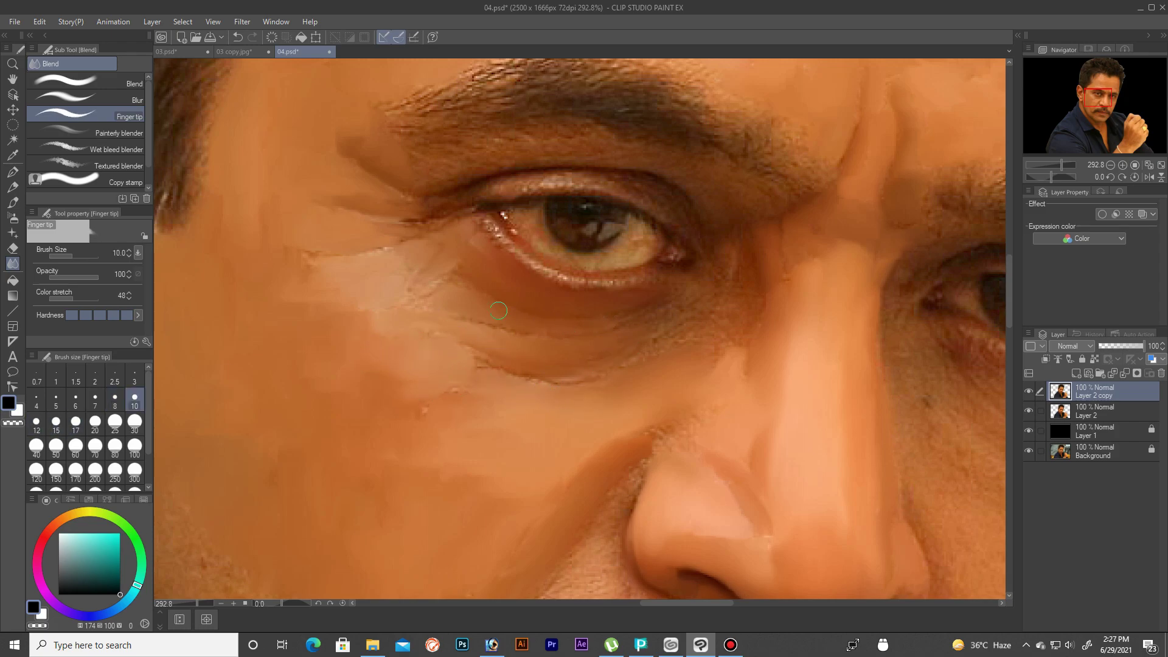
key("bracketright")
key("bracketright")
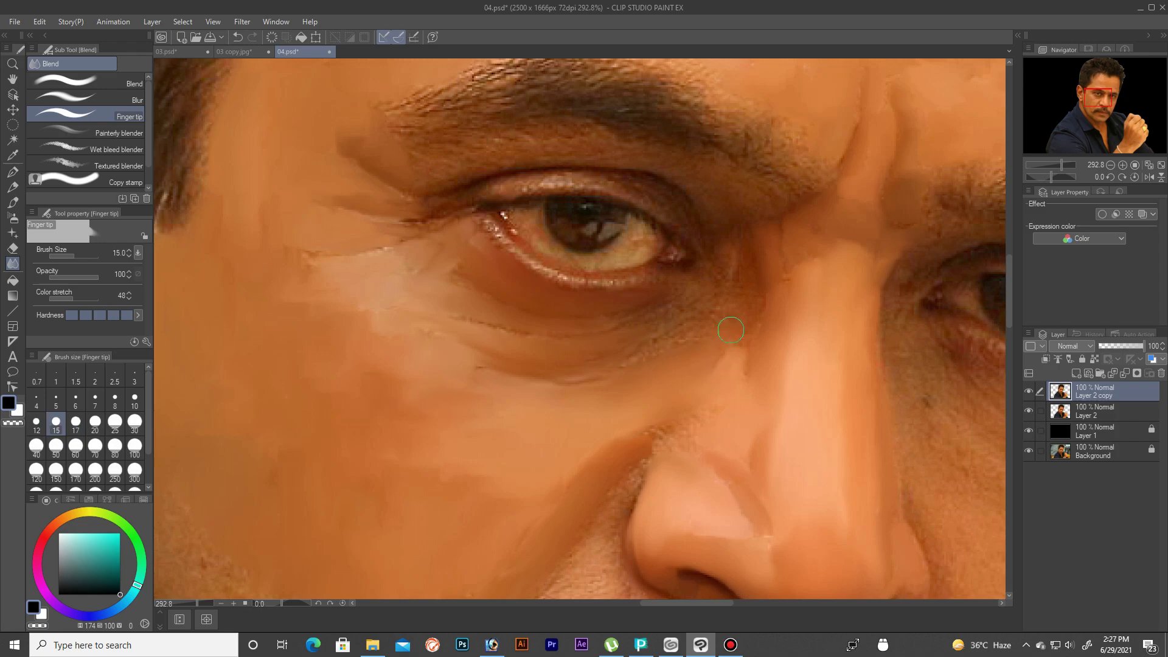
key("bracketleft")
key("bracketleft")
key("bracketleft")
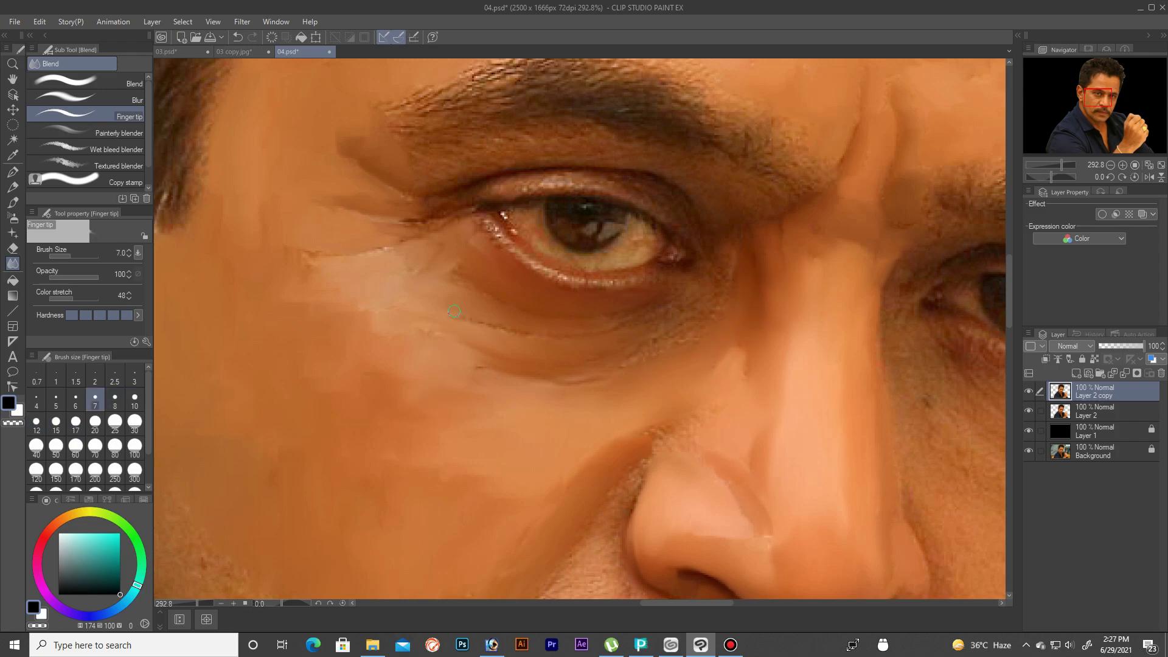
key("bracketright")
key("bracketright")
key("bracketright")
key("bracketleft")
key("bracketleft")
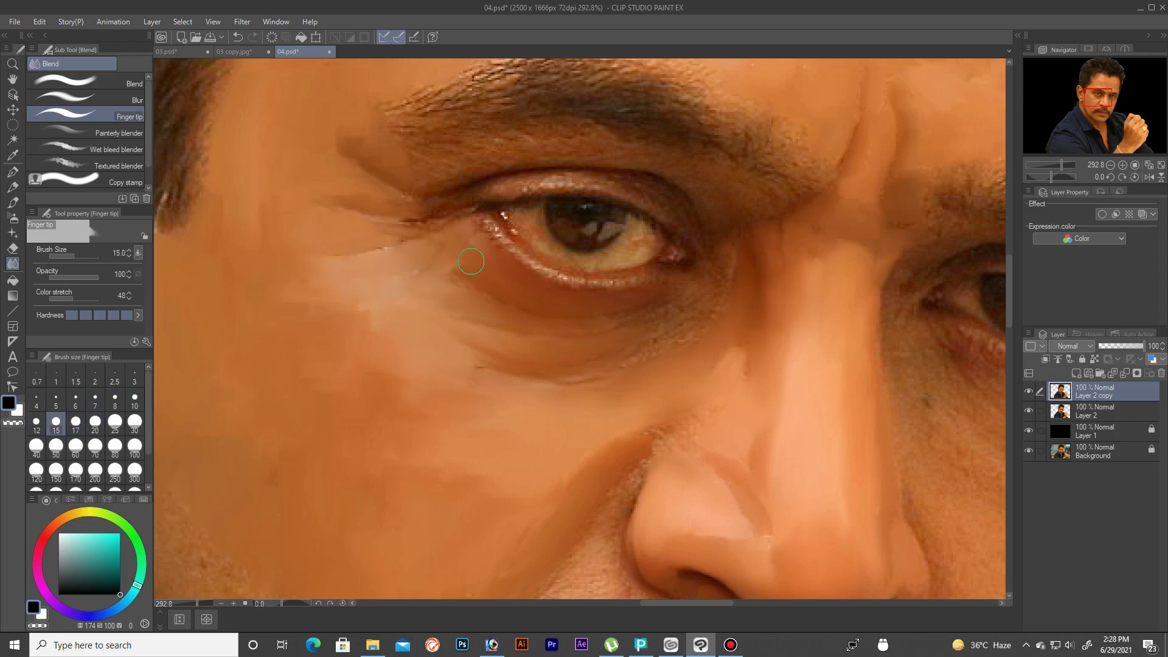
scroll(522, 299, "down", 5)
scroll(522, 299, "down", 2)
Step: Raise the Finger tip Color stretch and smudge along the crease beside the nose
scroll(667, 366, "up", 3)
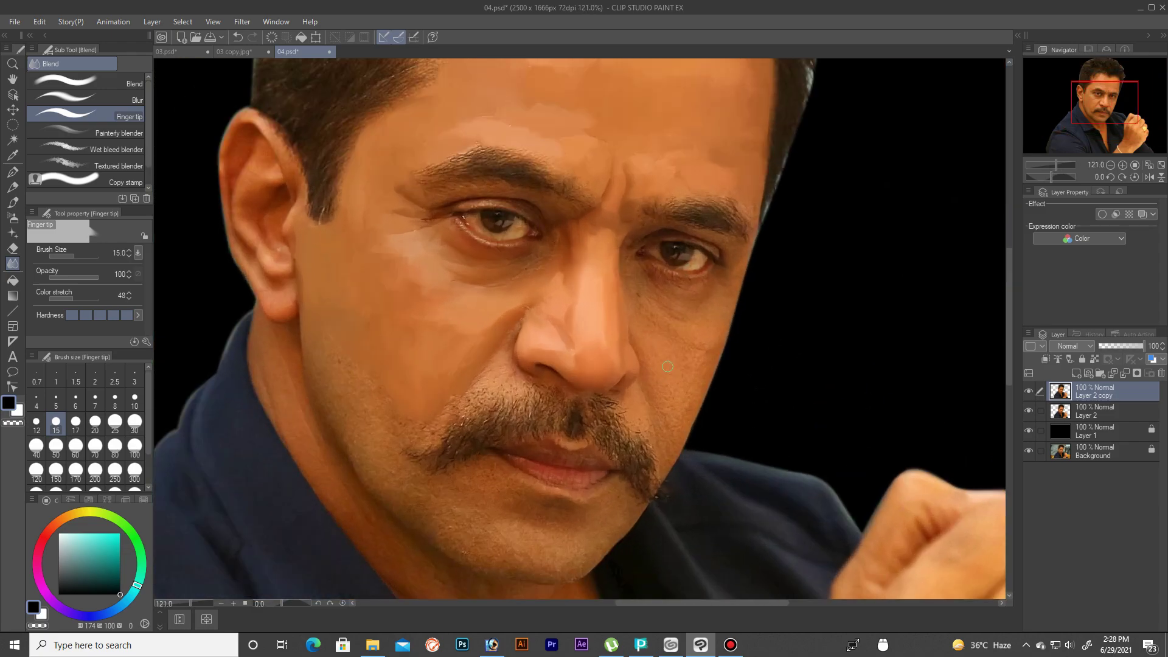
scroll(667, 365, "up", 3)
left_click(91, 299)
scroll(425, 322, "up", 2)
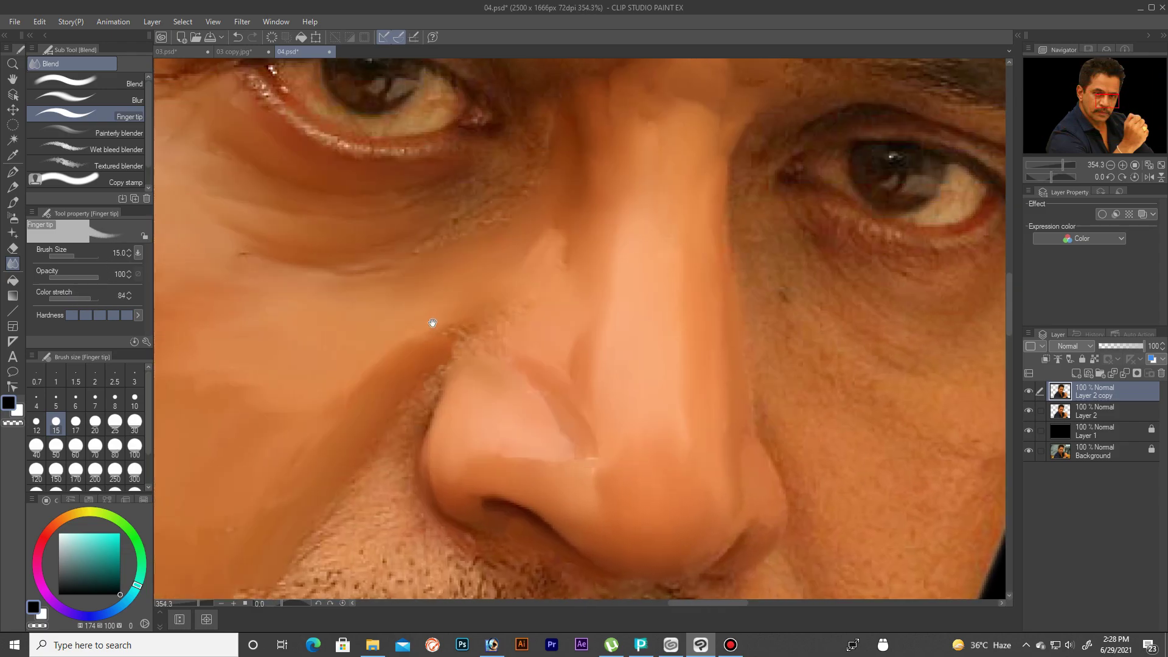
scroll(404, 266, "up", 2)
mouse_move(408, 368)
left_mouse_down()
mouse_move(490, 338)
mouse_move(529, 307)
mouse_move(588, 212)
left_mouse_up()
Step: Switch the blender between sizes 7 and 10 for the under-eye and inner eye corner
key("bracketleft")
key("bracketleft")
key("bracketleft")
key("bracketright")
key("bracketright")
key("bracketright")
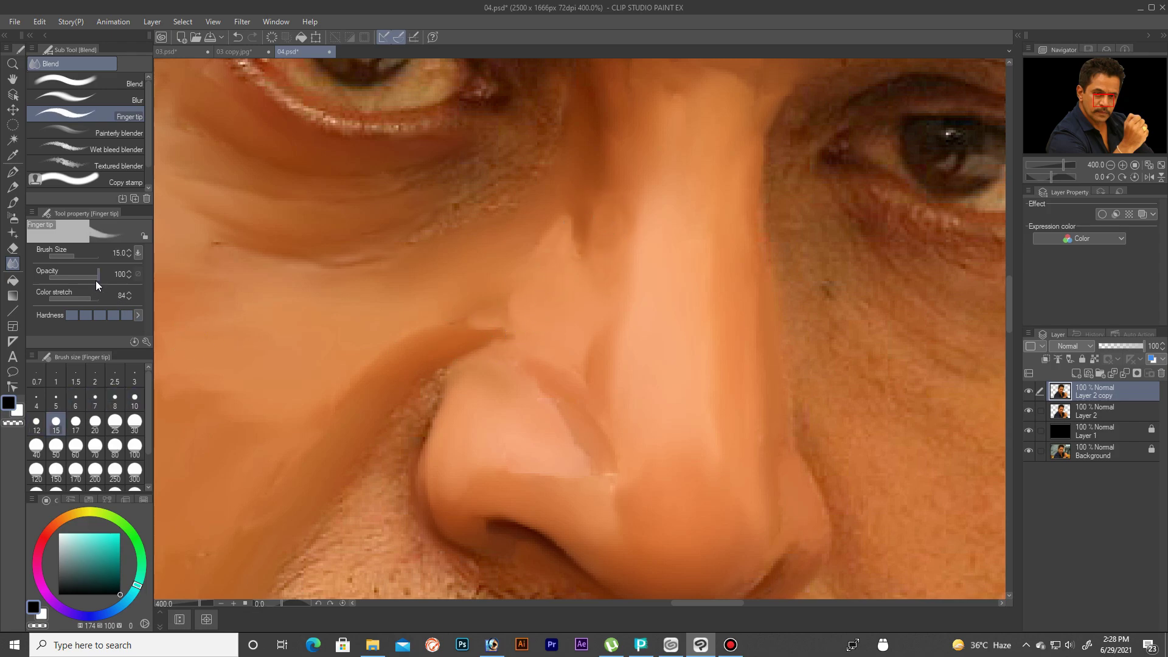
scroll(484, 383, "up", 3)
key("bracketleft")
key("bracketleft")
key("bracketleft")
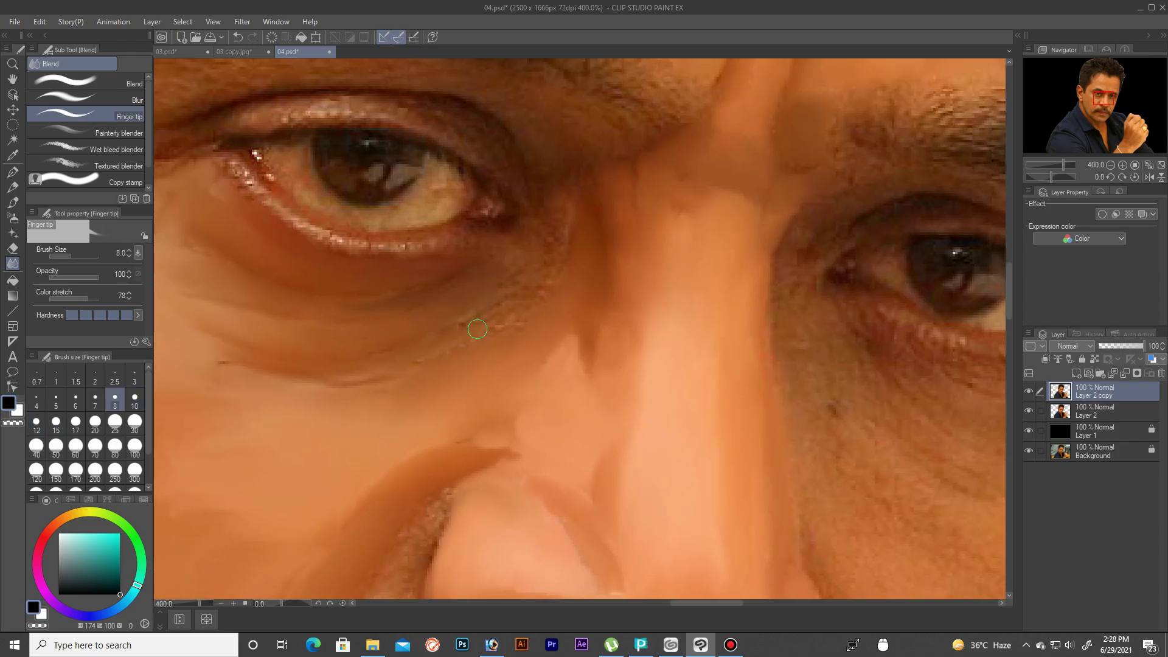
key("bracketright")
key("bracketleft")
key("bracketleft")
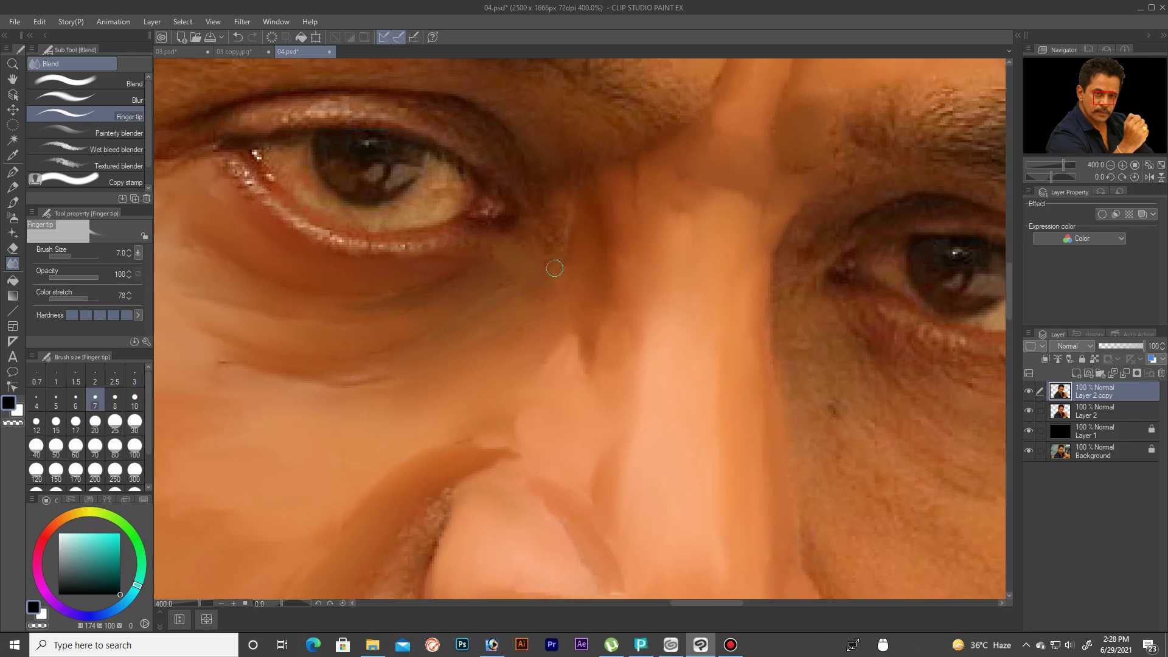
key("bracketright")
key("bracketright")
scroll(573, 272, "down", 5)
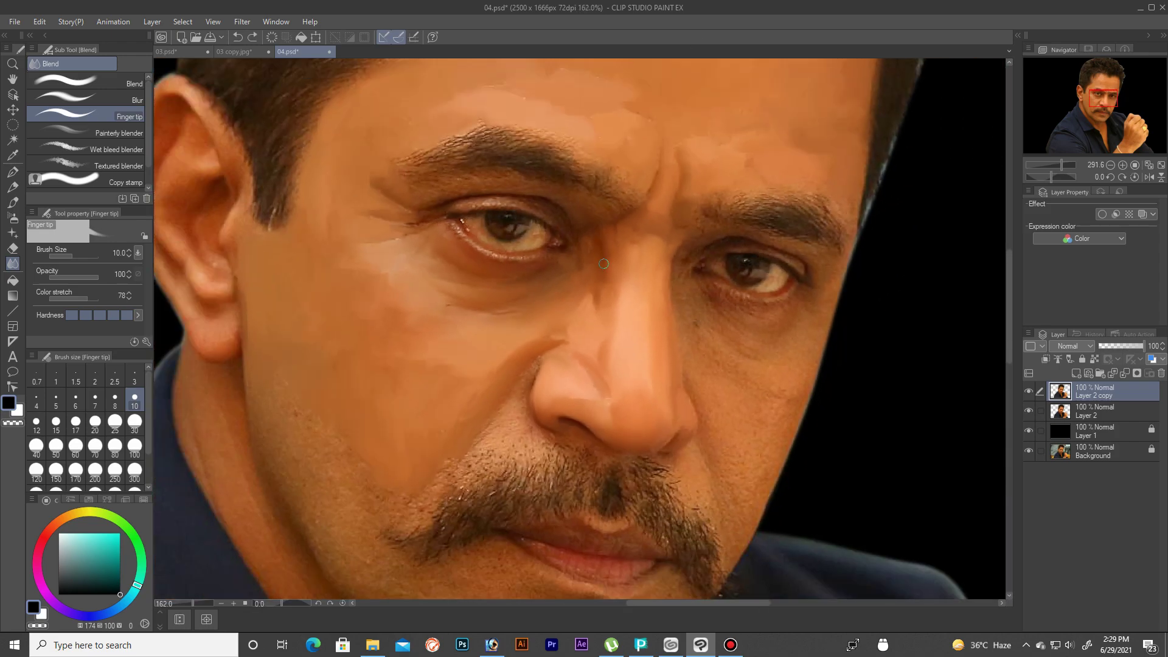
Step: Enlarge the blender to size 40 and smudge the cheek stubble smooth
scroll(515, 384, "up", 4)
key("bracketright")
key("bracketright")
key("bracketright")
key("bracketright")
key("bracketright")
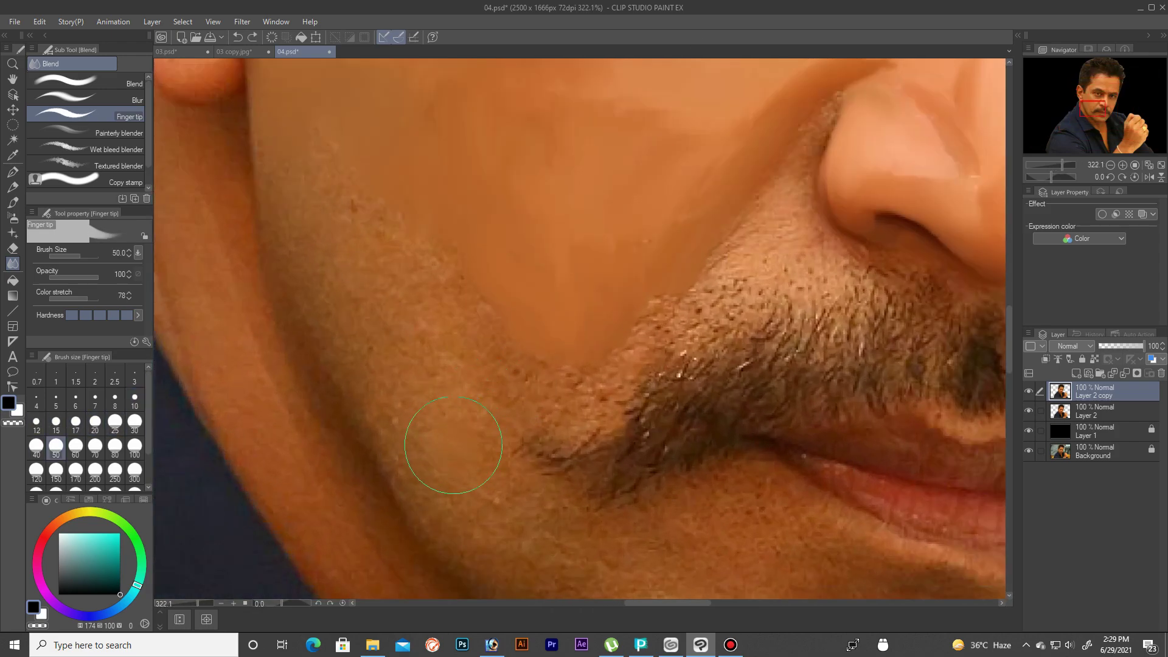
key("bracketleft")
key("bracketleft")
key("bracketleft")
key("bracketleft")
key("bracketright")
key("bracketright")
key("bracketright")
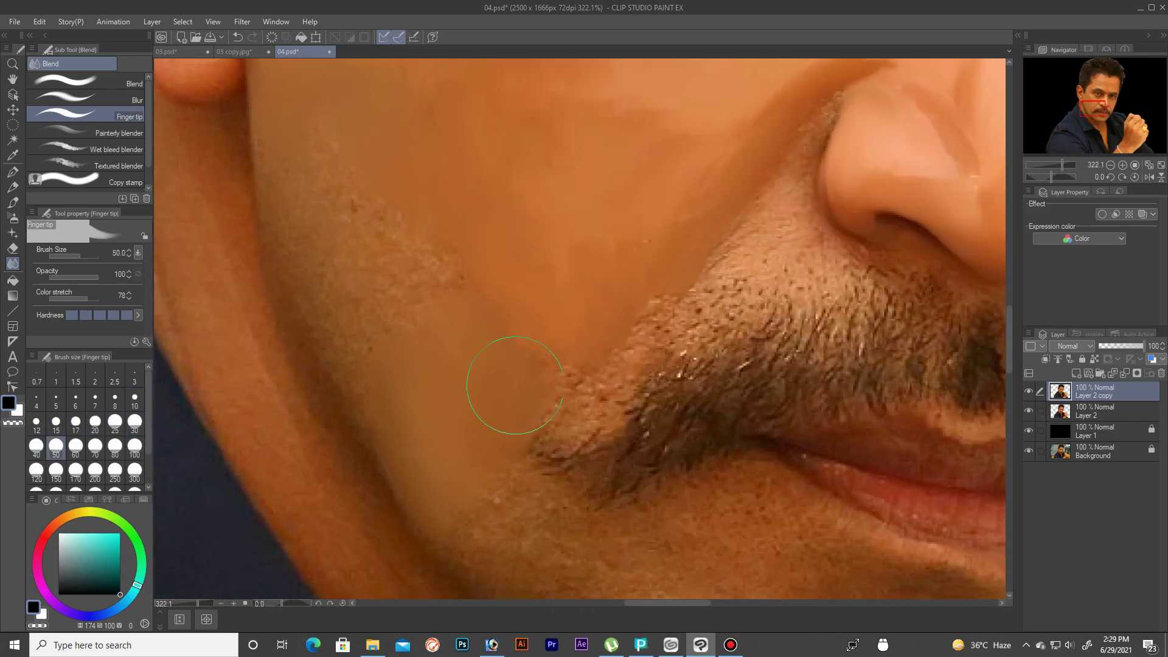
key("bracketleft")
left_click_drag(376, 402, 425, 480)
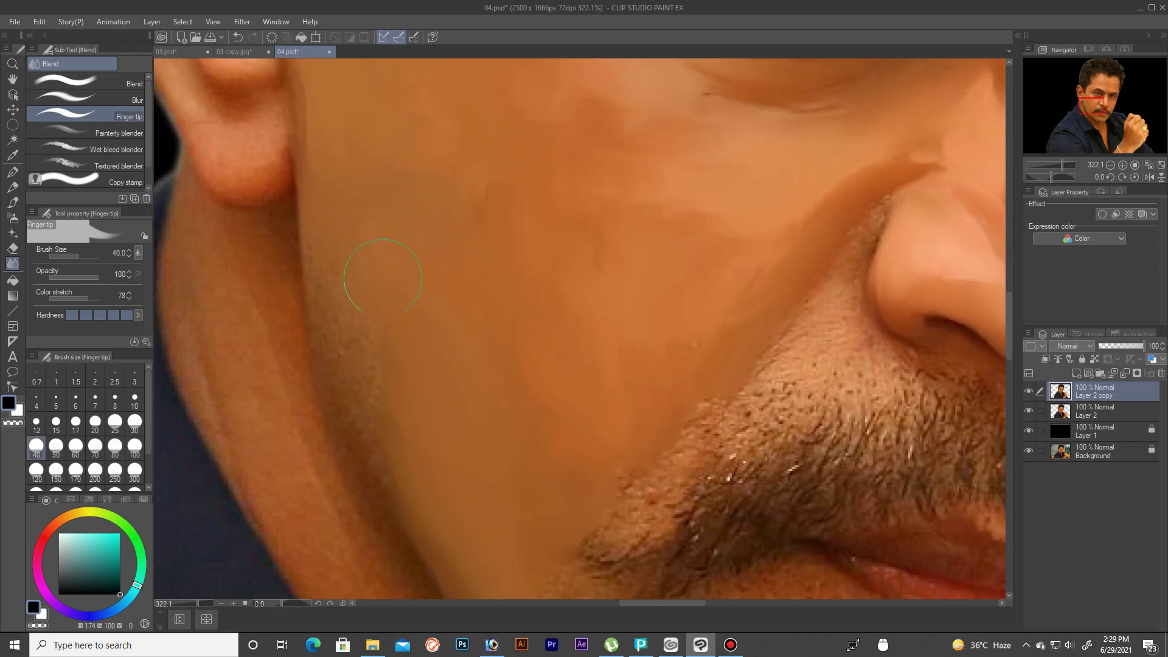
mouse_move(334, 308)
left_mouse_down()
mouse_move(396, 455)
mouse_move(387, 420)
left_mouse_up()
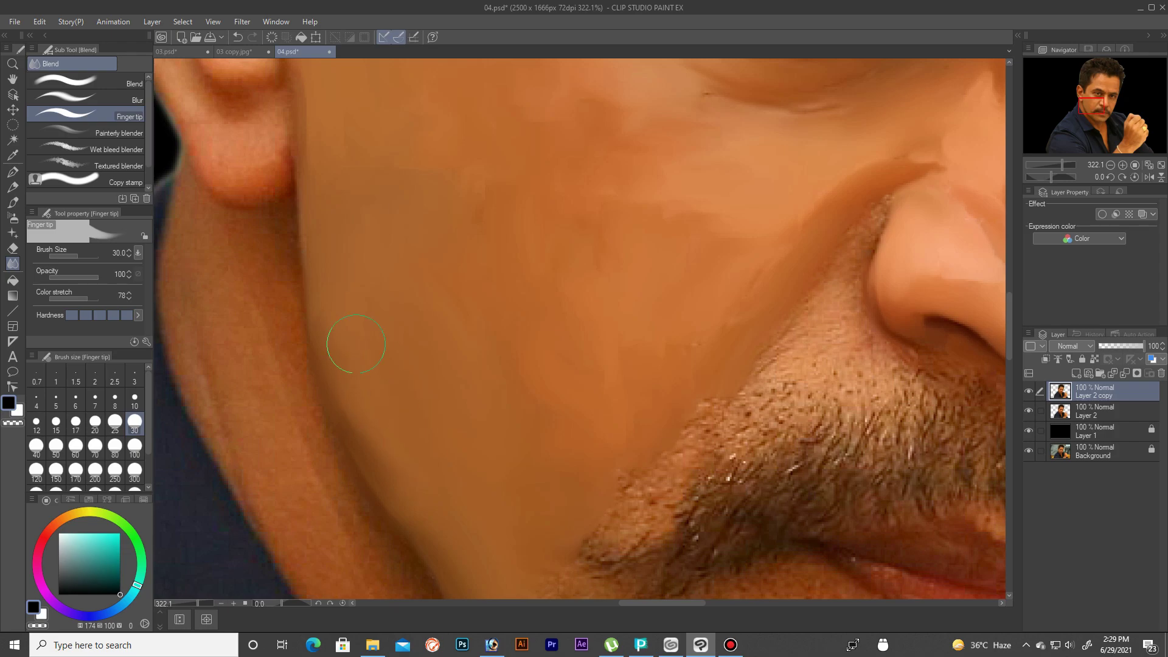
Step: Smudge the jawline beside the moustache, alternating finer and broader brush sizes
scroll(355, 344, "down", 3)
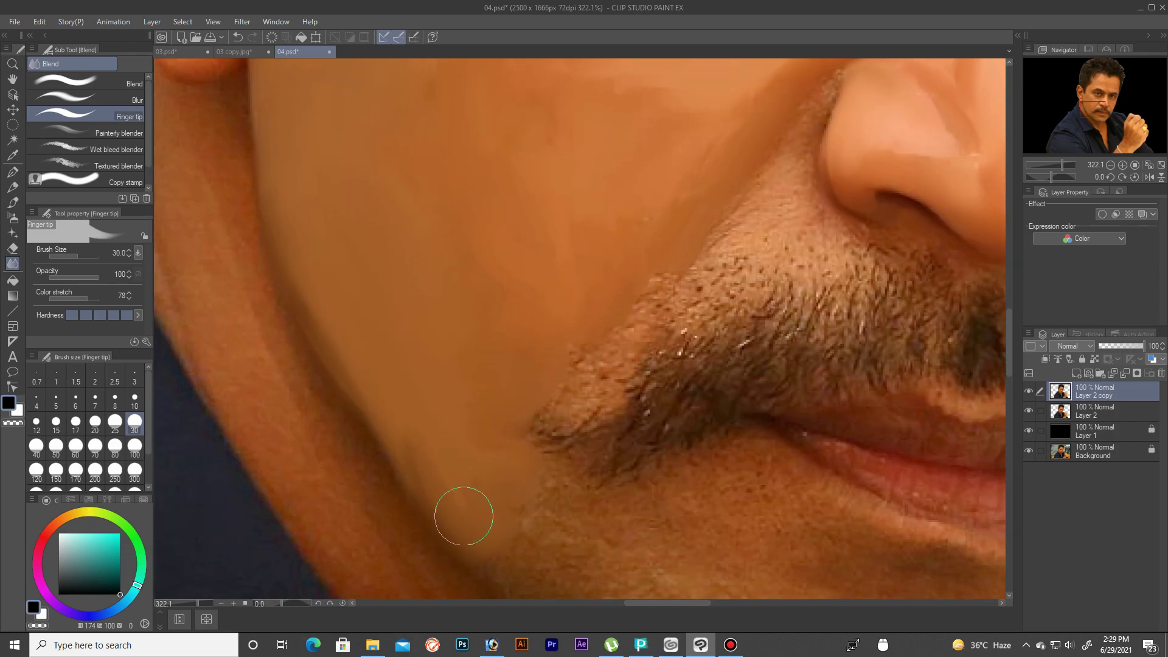
scroll(499, 474, "down", 4)
scroll(479, 415, "down", 2)
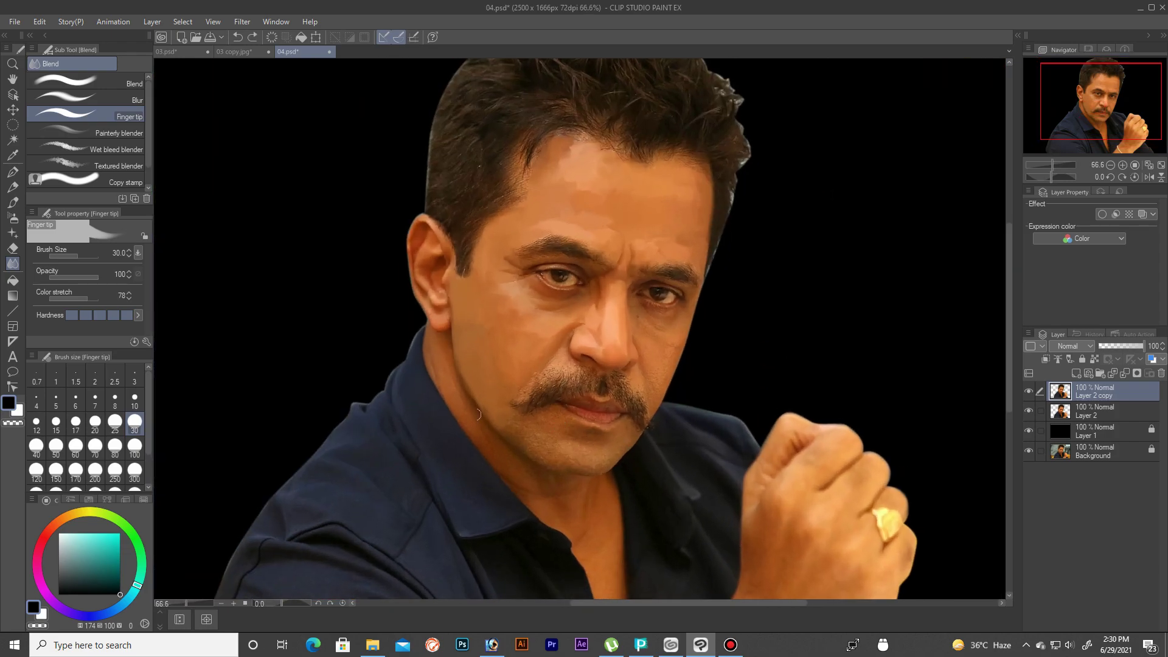
scroll(479, 414, "up", 6)
key("bracketleft")
key("bracketleft")
key("bracketleft")
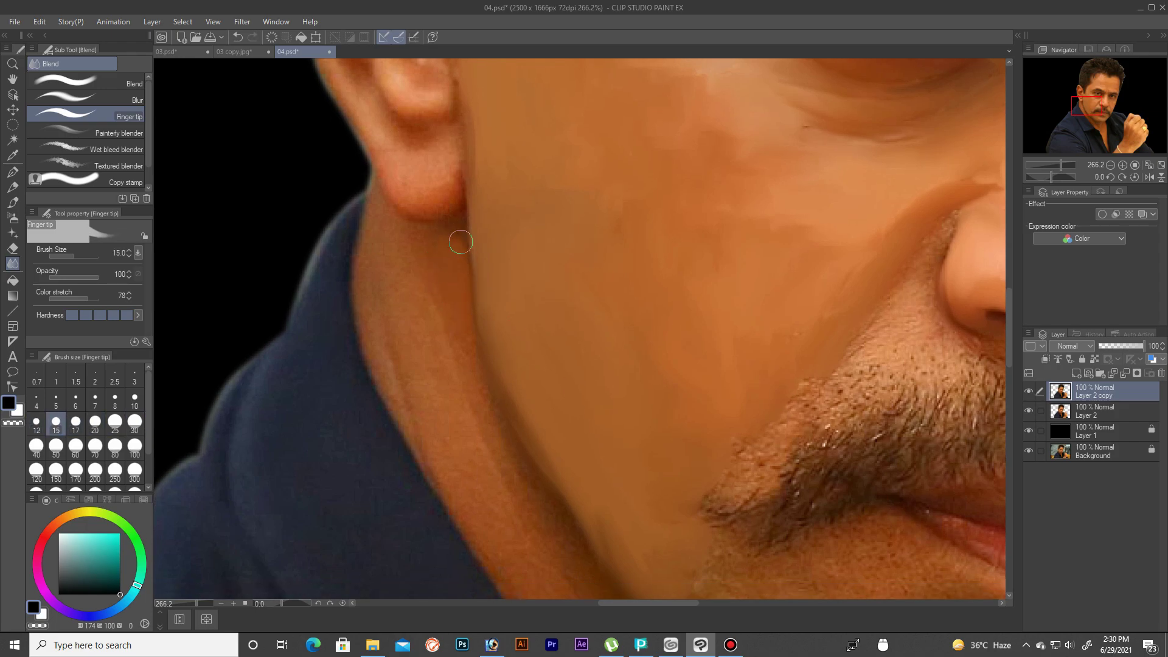
scroll(473, 357, "down", 2)
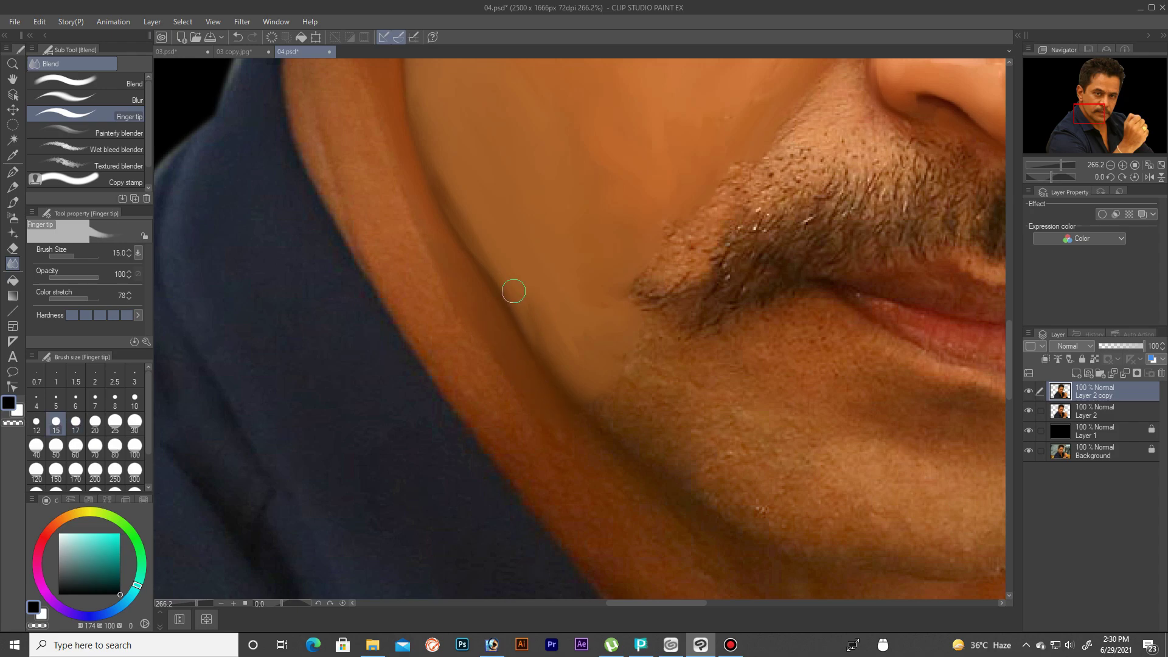
key("bracketright")
key("bracketright")
key("bracketright")
key("bracketright")
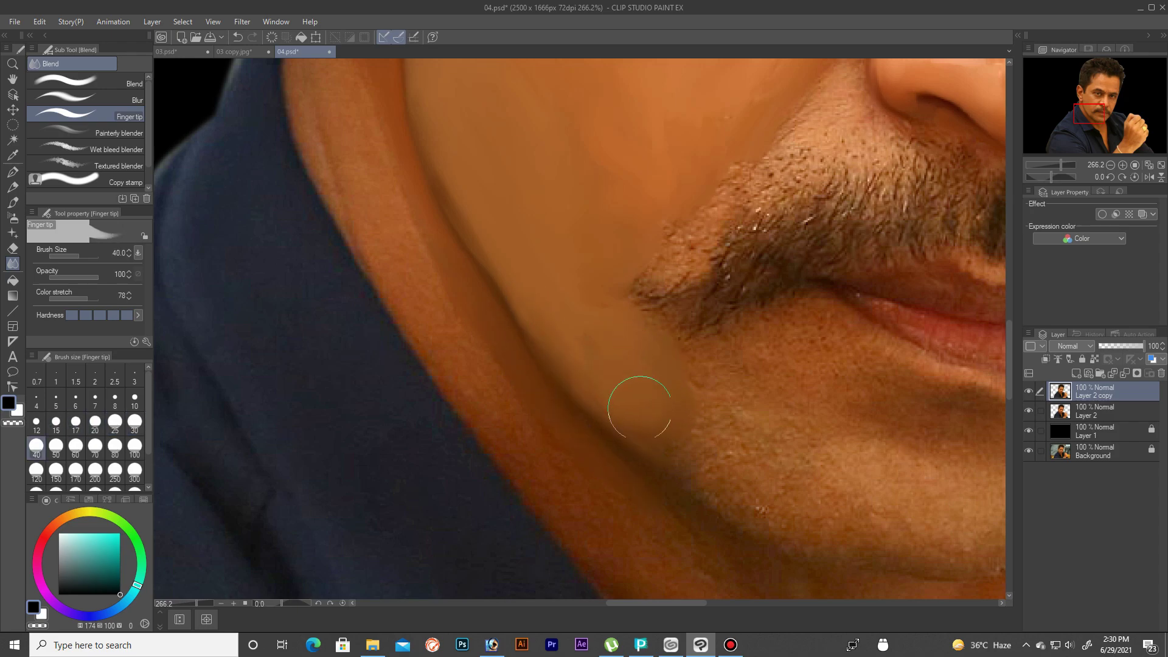
key("bracketleft")
key("bracketleft")
key("bracketleft")
key("bracketleft")
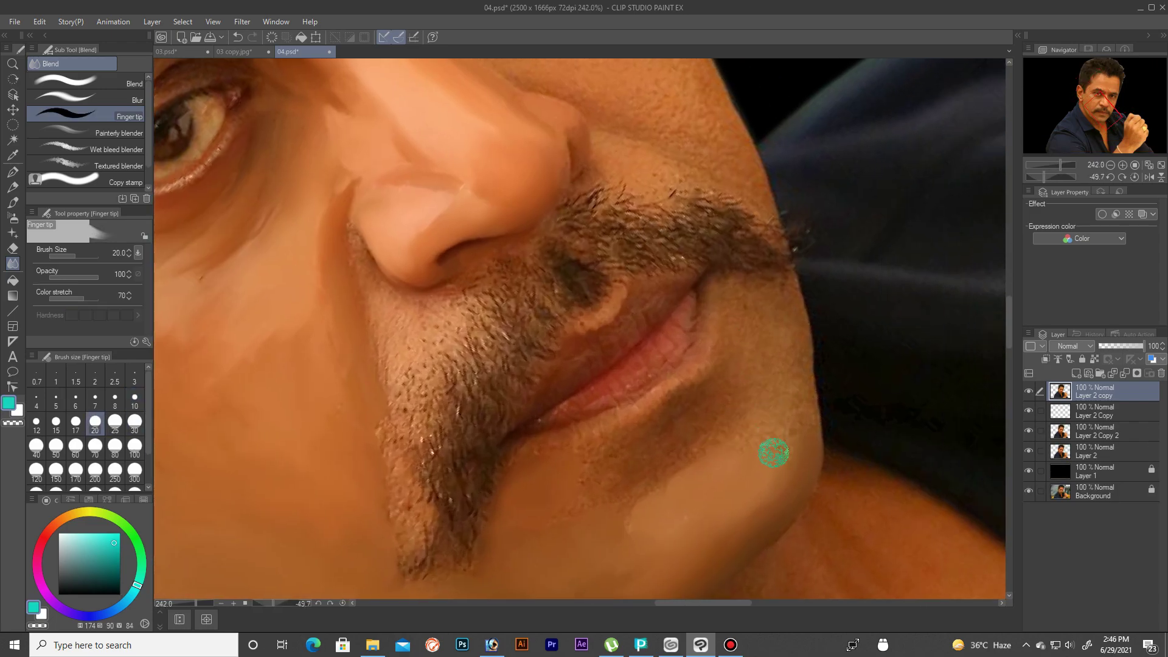
Step: Smudge the lips, mouth corner and chin with the Finger tip blender at varying brush sizes
key("bracketleft")
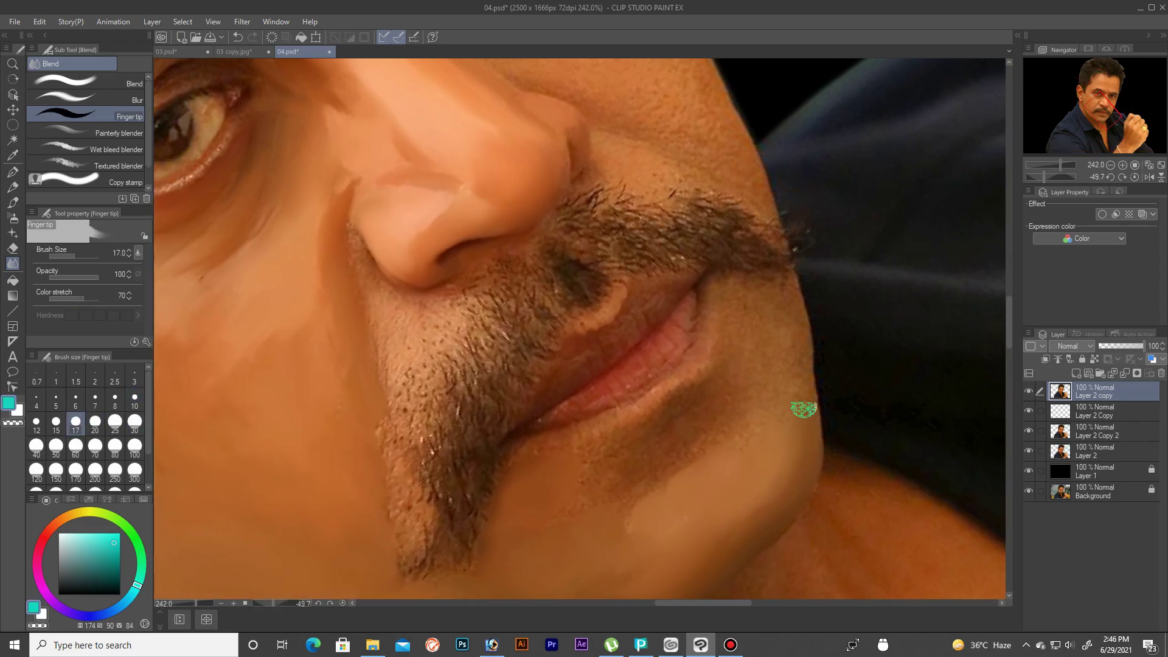
key("bracketleft")
key("bracketright")
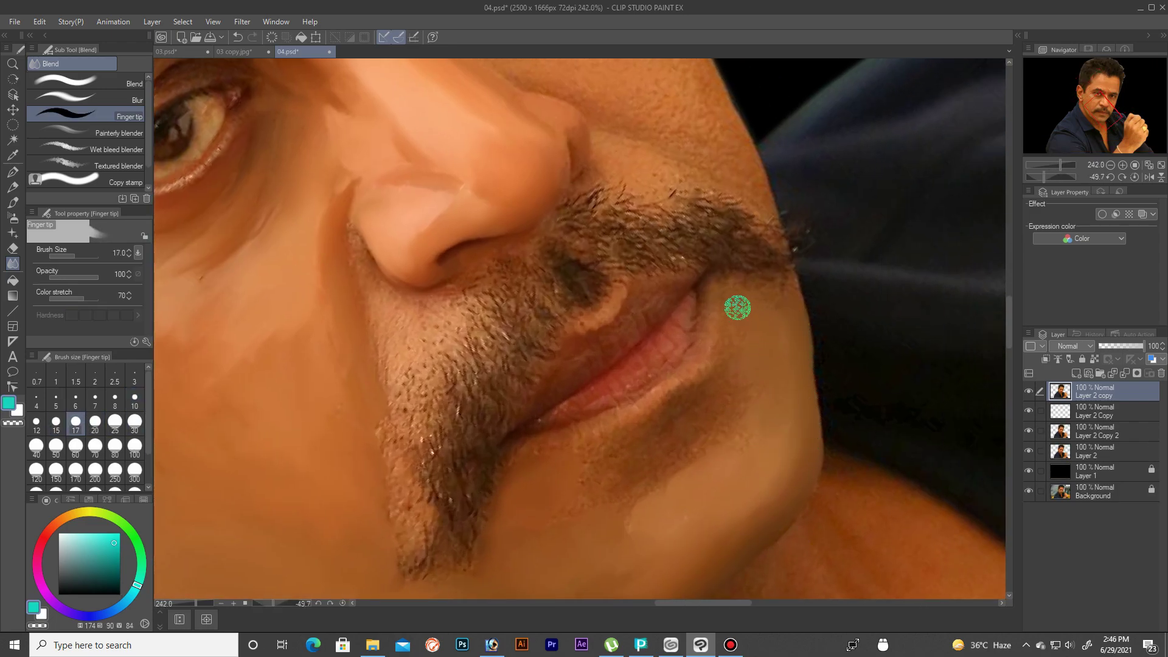
key("bracketleft")
key("bracketright")
key("bracketleft")
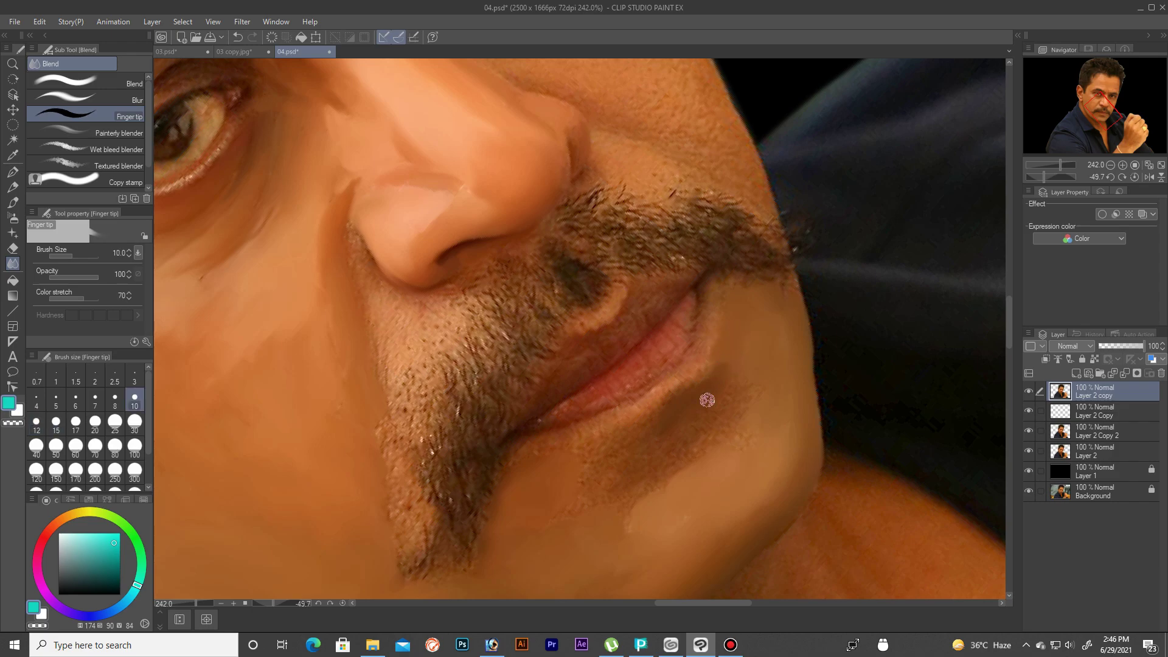
key("bracketright")
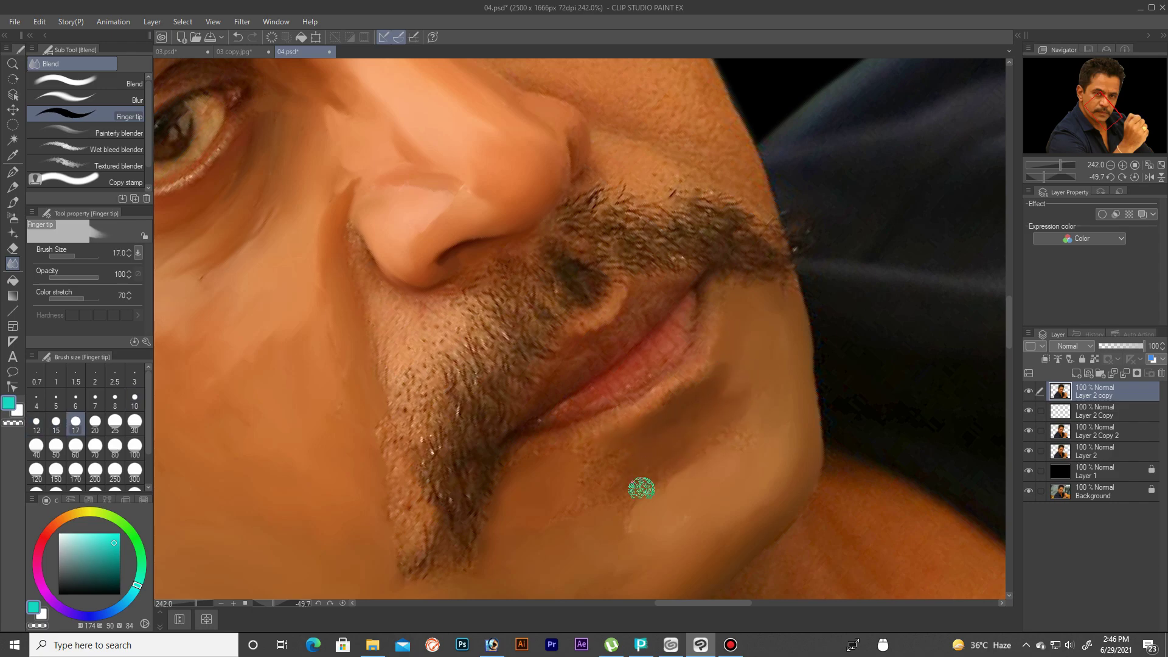
key("bracketright")
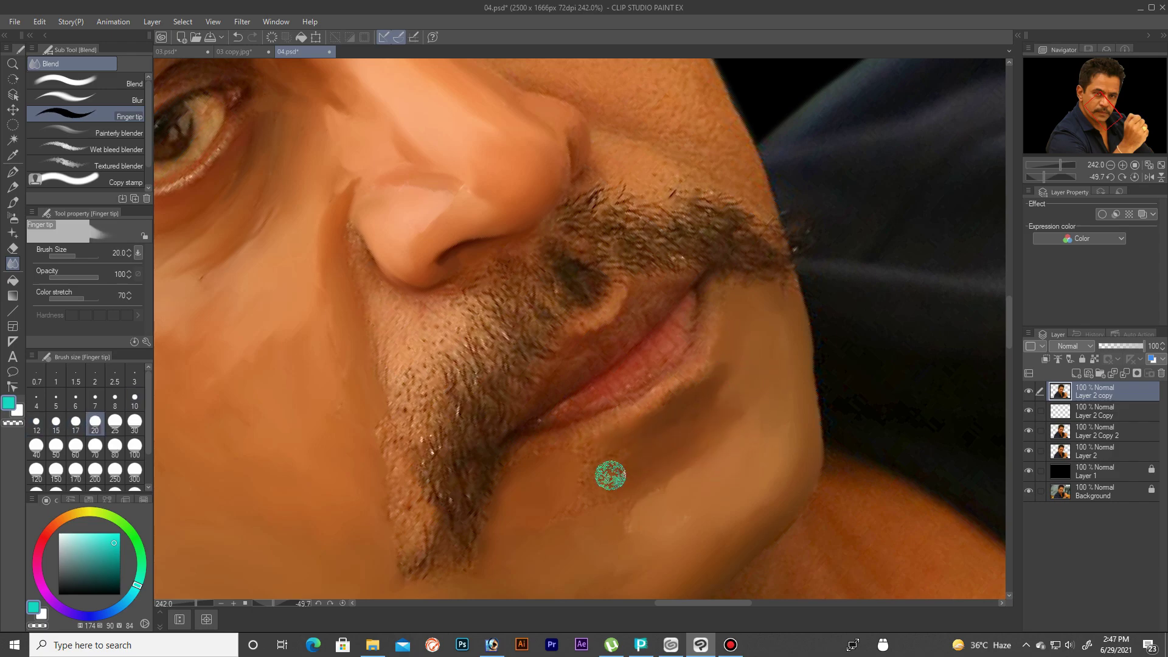
key("bracketleft")
key("bracketright")
key("bracketright")
key("bracketleft")
key("bracketleft")
key("bracketleft")
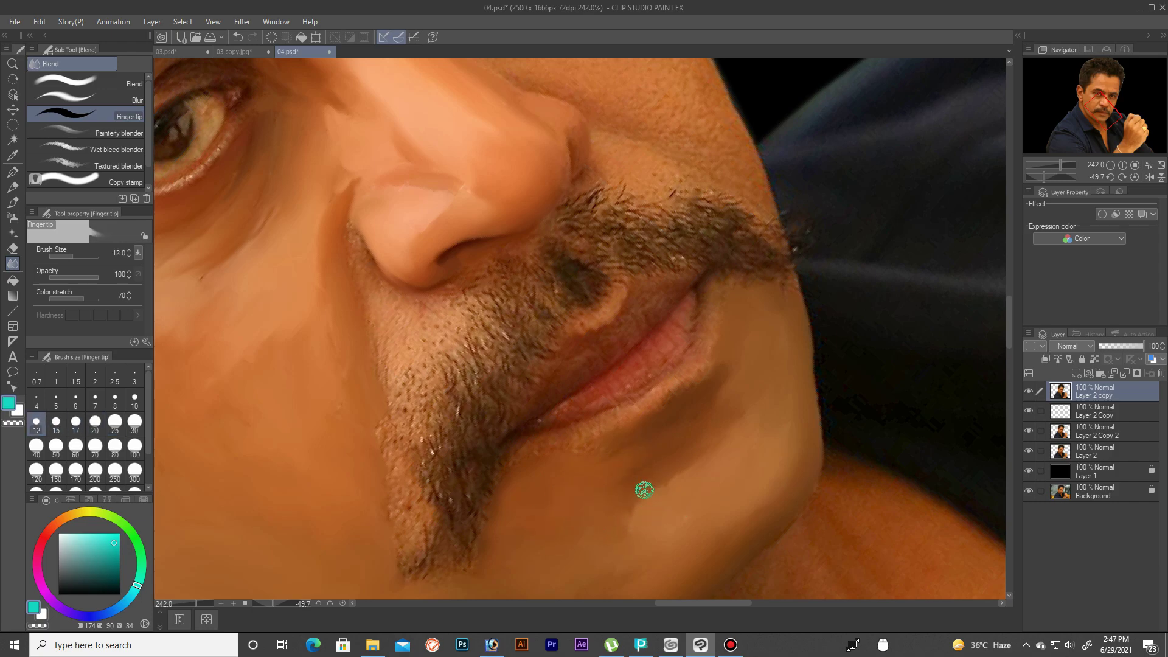
key("bracketleft")
key("bracketleft")
key("bracketleft")
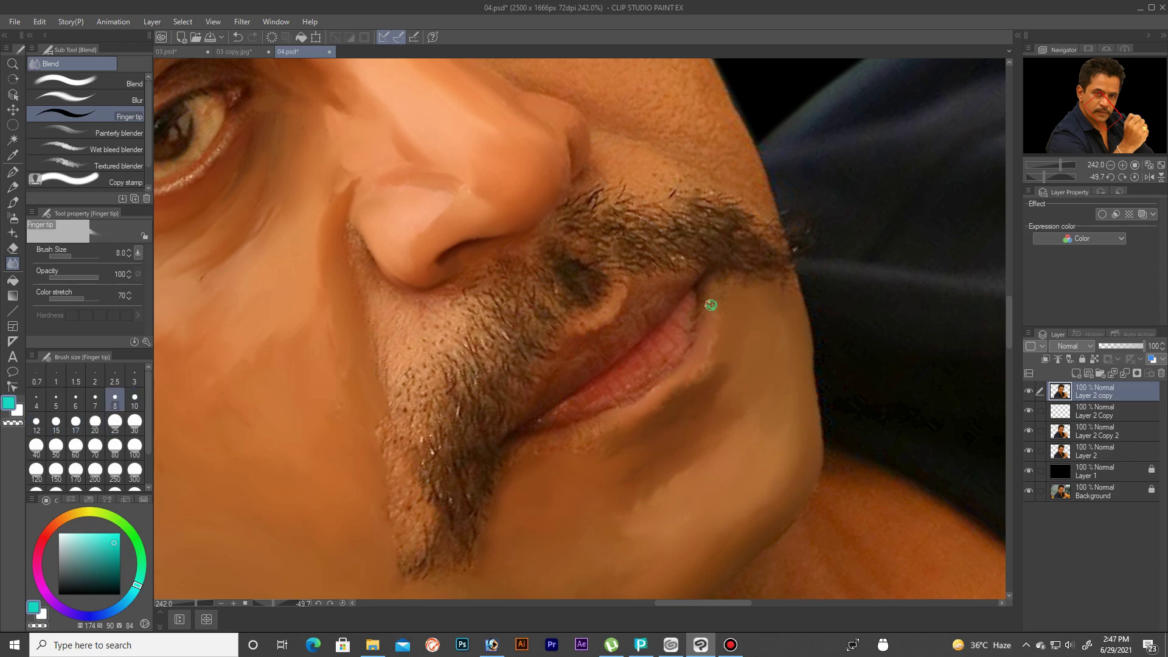
key("bracketright")
key("bracketleft")
key("bracketright")
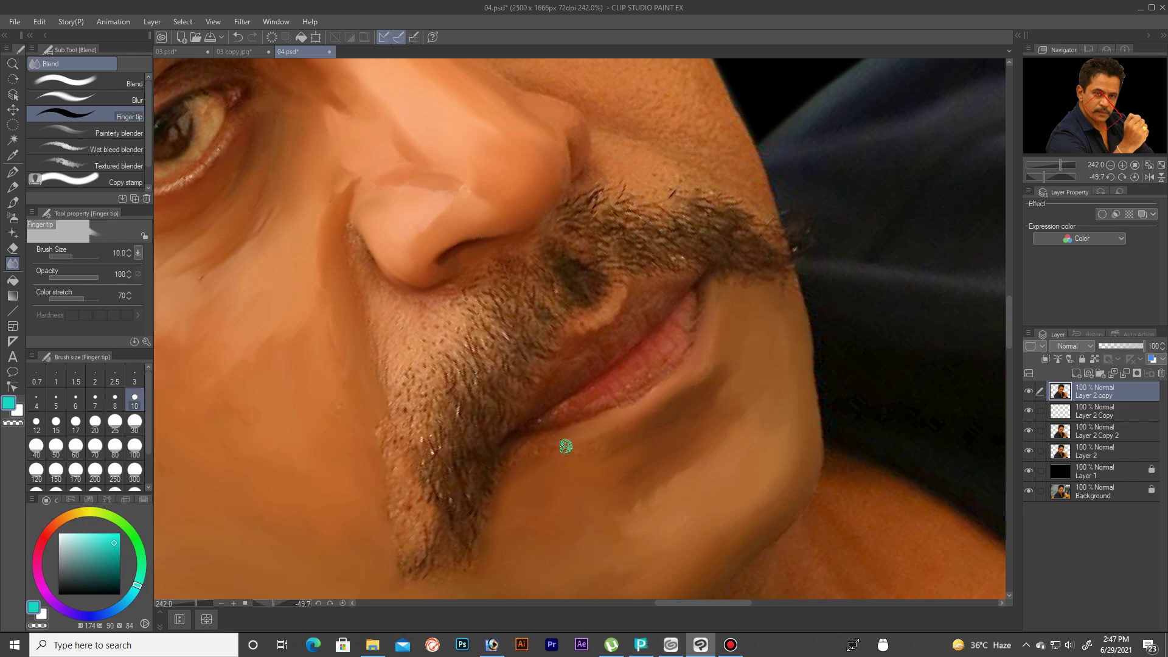
key("bracketright")
key("bracketright")
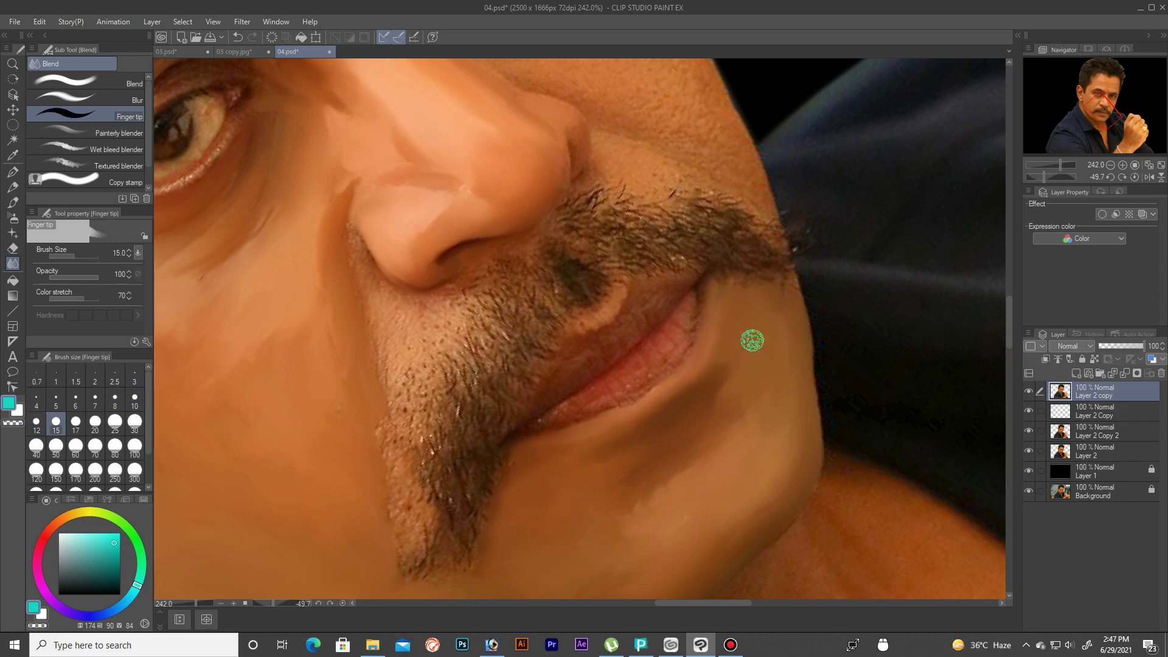
Step: Bring the mouth and nose into view and blend fine detail around the lips
scroll(751, 339, "down", 3)
scroll(797, 286, "up", 2)
left_click_drag(797, 285, 751, 370)
key("bracketleft")
key("bracketleft")
key("bracketleft")
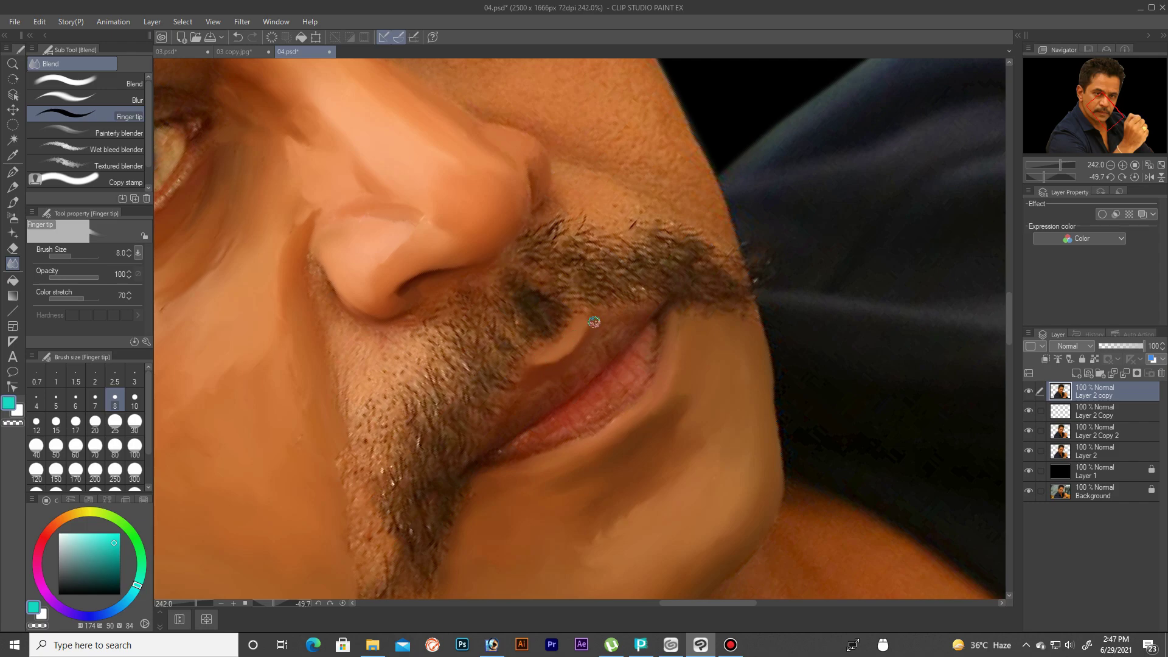
key("bracketleft")
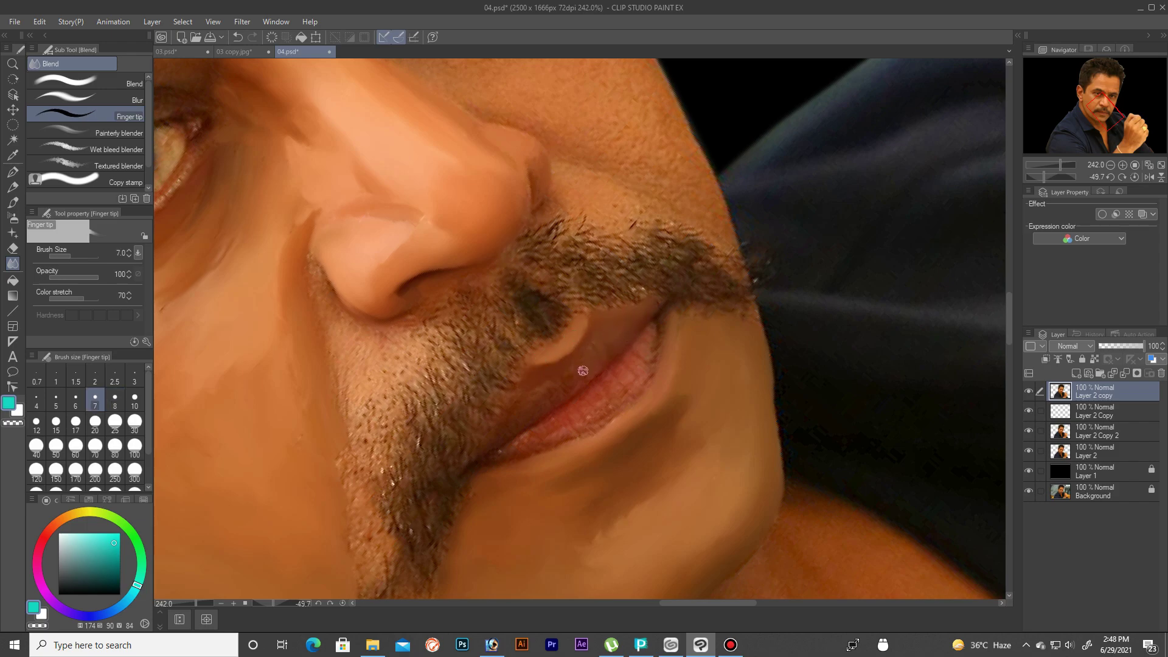
key("bracketright")
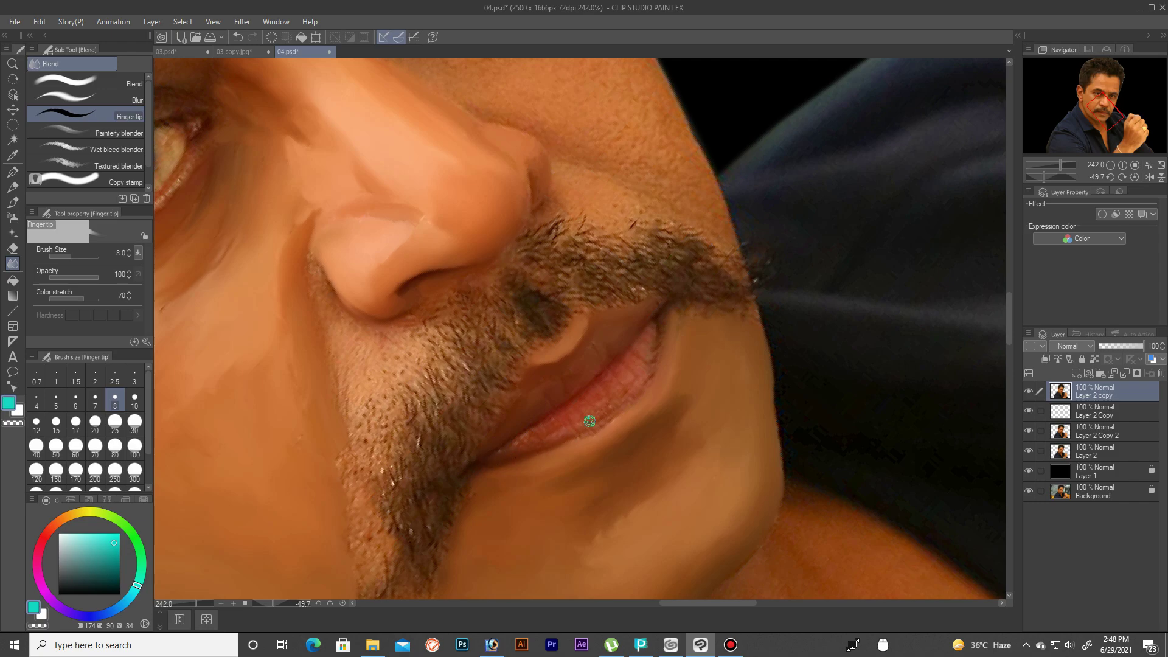
key("bracketleft")
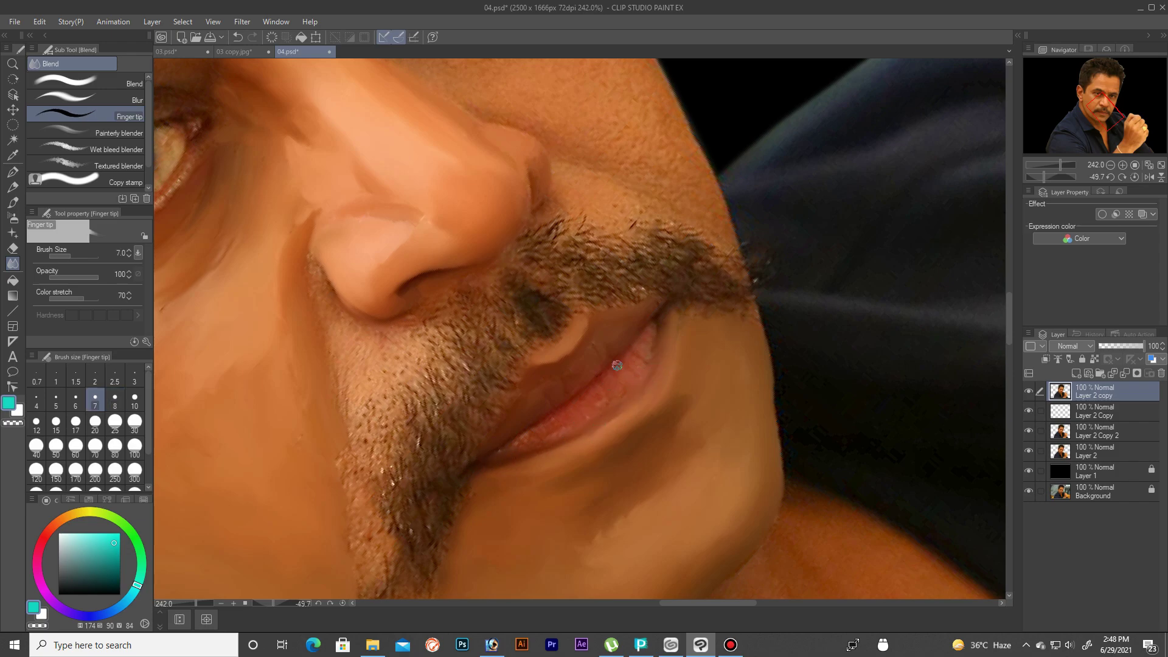
key("bracketleft")
key("bracketright")
key("bracketleft")
key("bracketright")
key("bracketright")
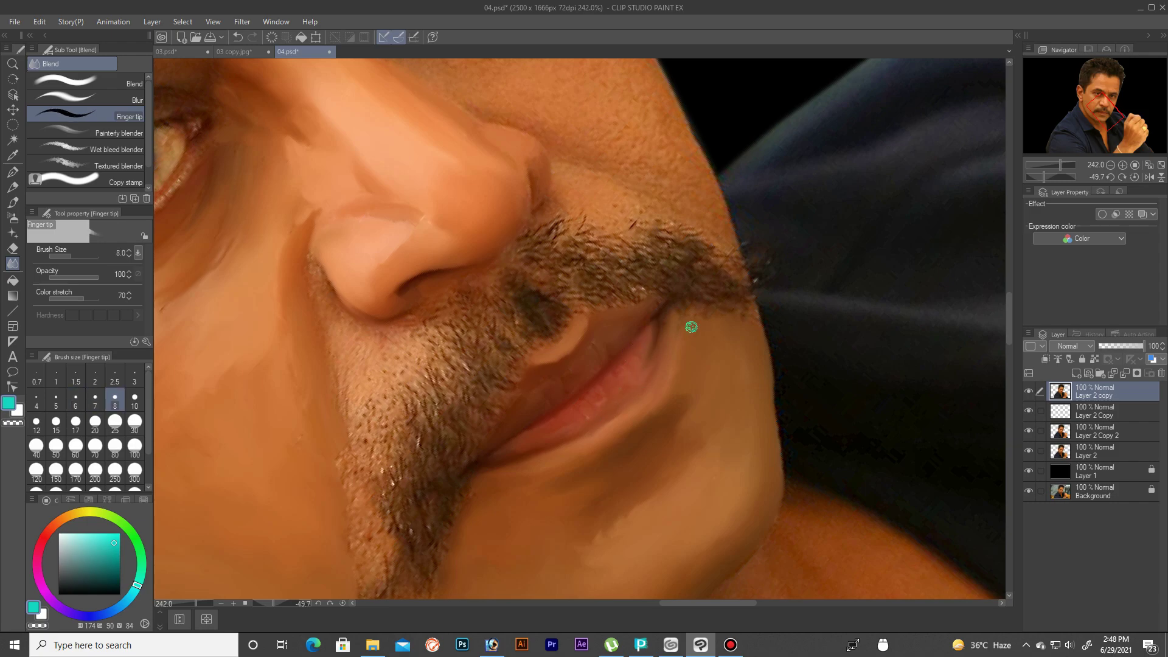
scroll(689, 305, "down", 3)
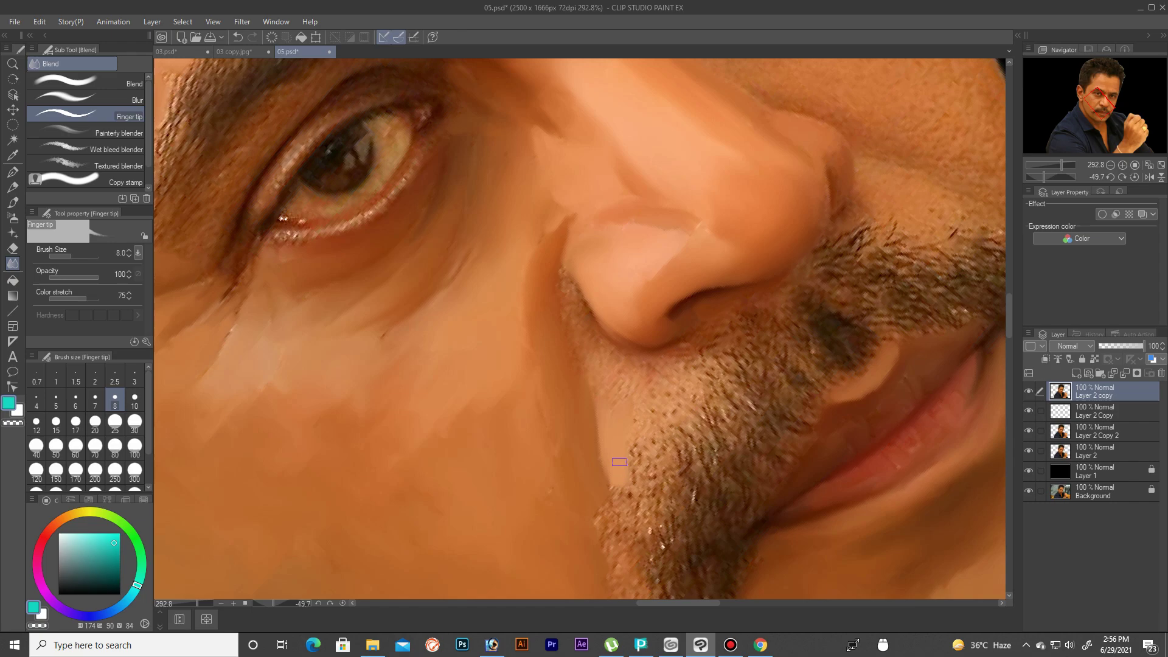
Step: Resize the Finger tip blender down to a fine tip for work beside the nose
key("bracketright")
key("bracketright")
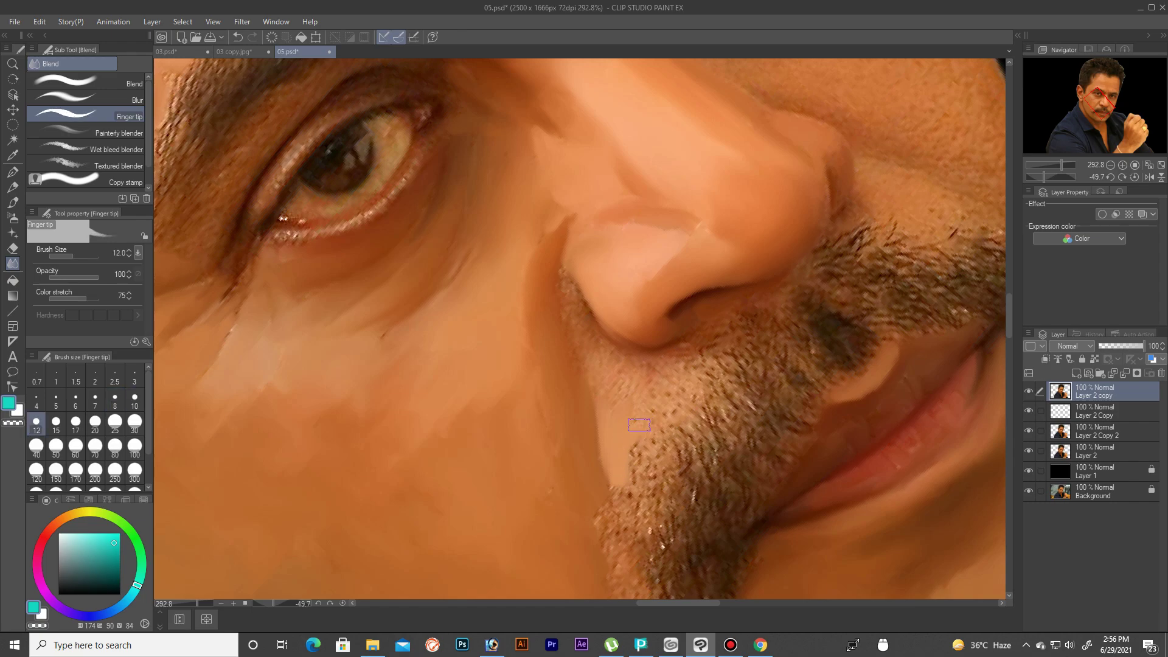
key("bracketright")
key("bracketleft")
key("bracketright")
key("bracketleft")
key("bracketleft")
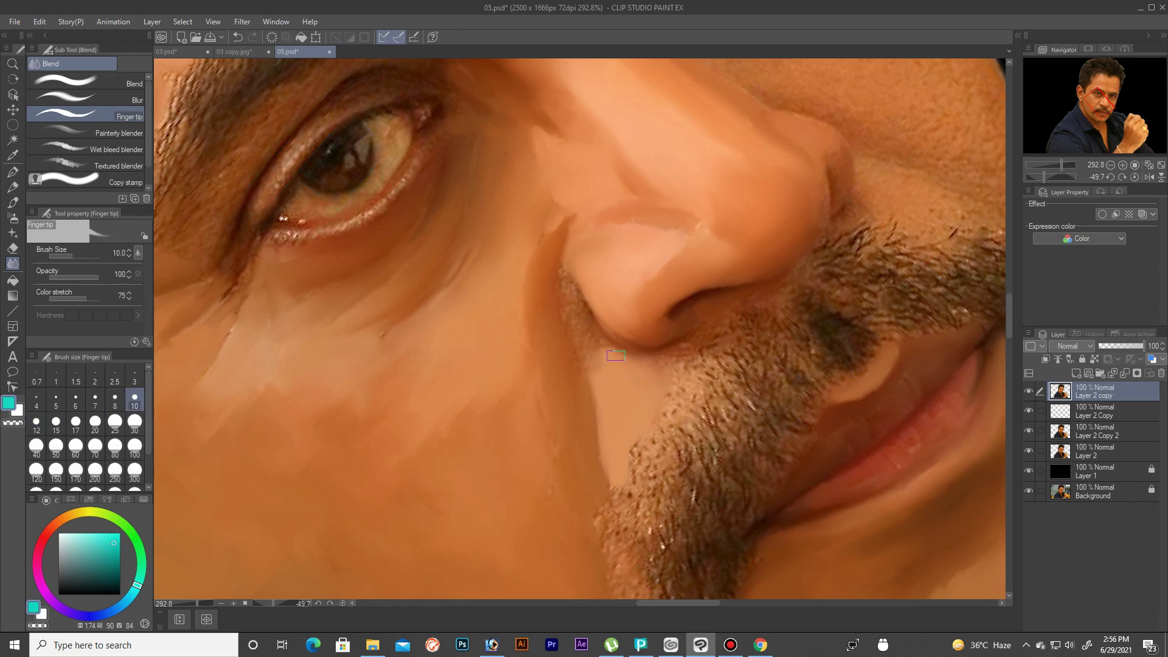
key("bracketright")
key("bracketleft")
key("bracketleft")
key("bracketleft")
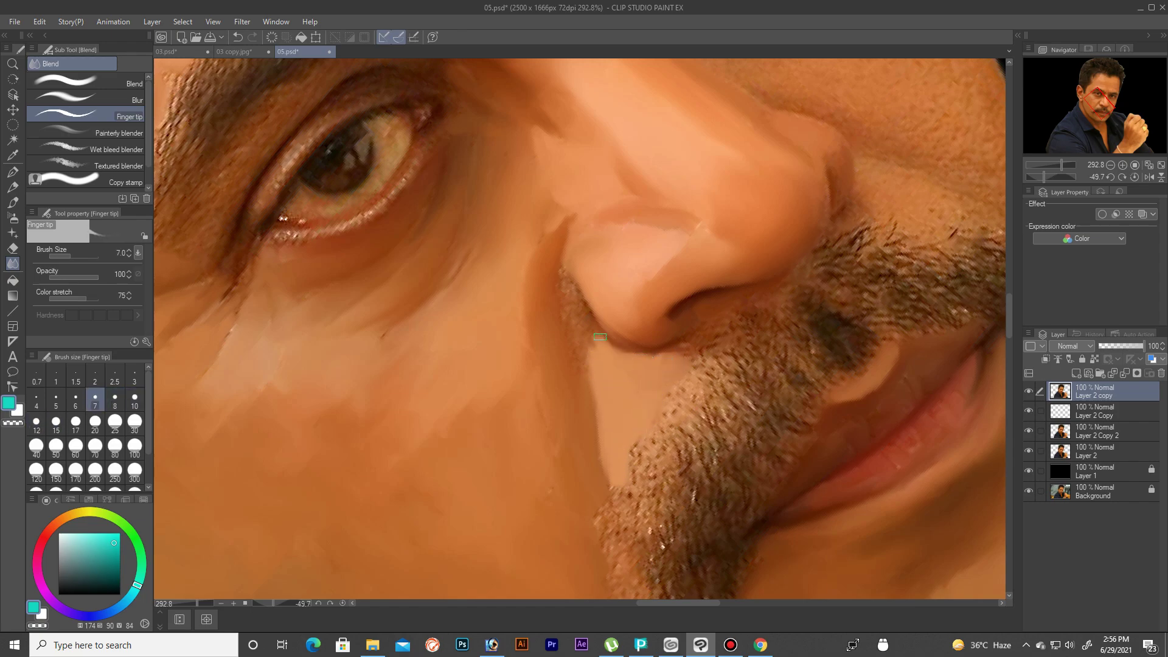
key("bracketright")
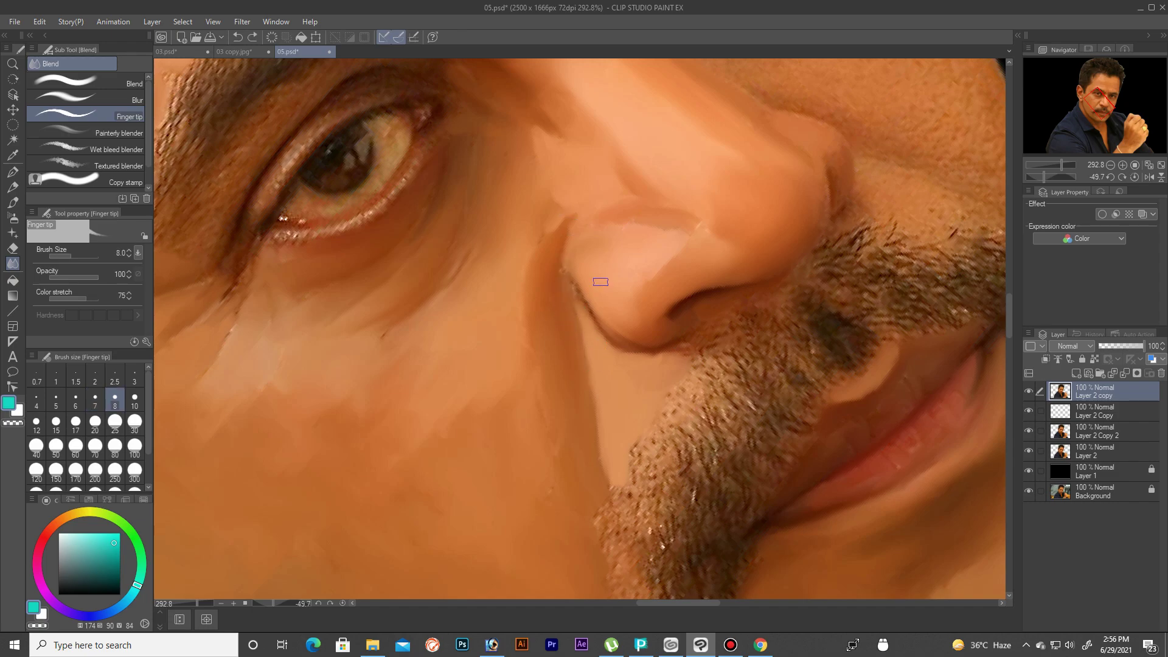
scroll(600, 282, "up", 1)
key("bracketleft")
key("bracketleft")
key("bracketleft")
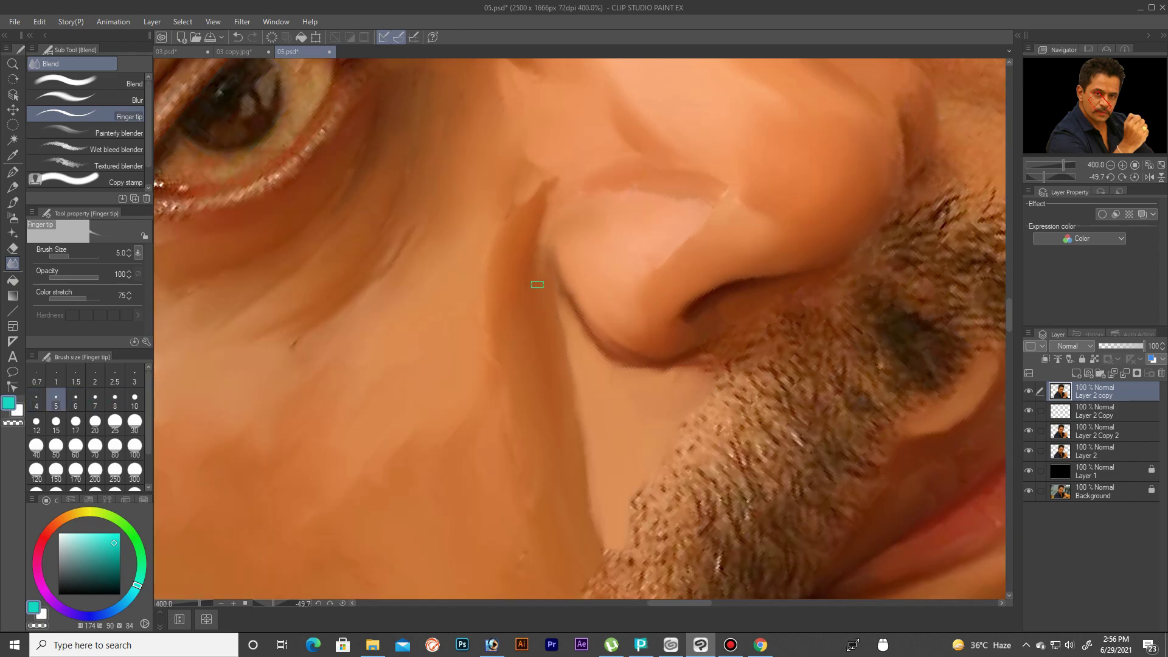
key("bracketright")
key("bracketright")
key("bracketright")
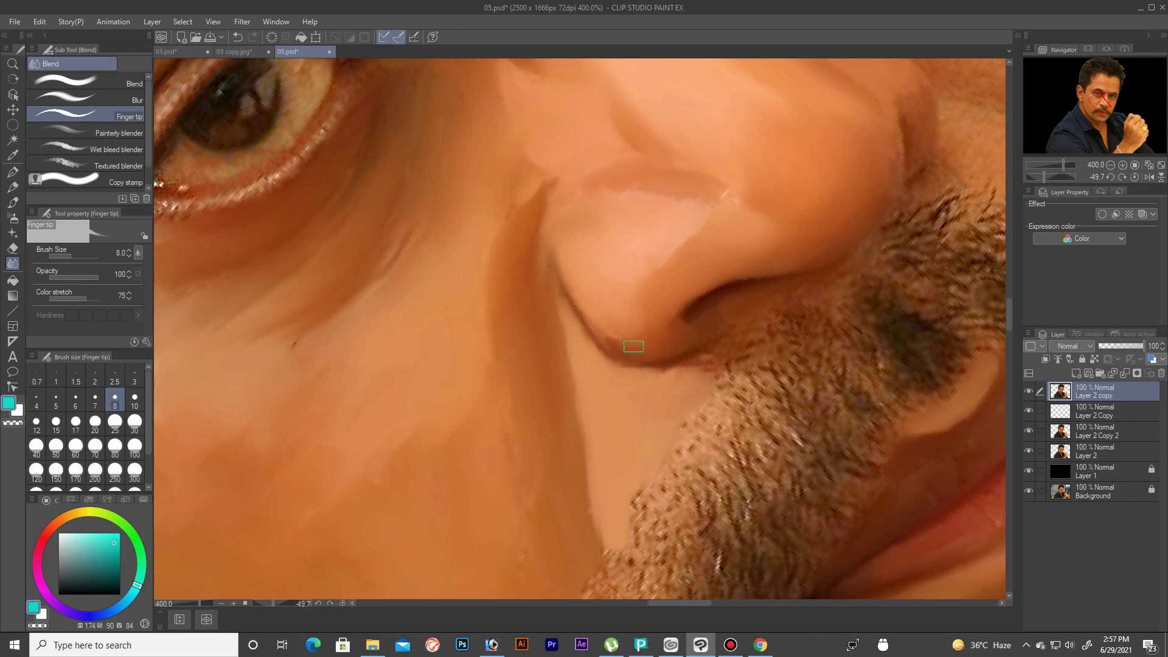
key("bracketleft")
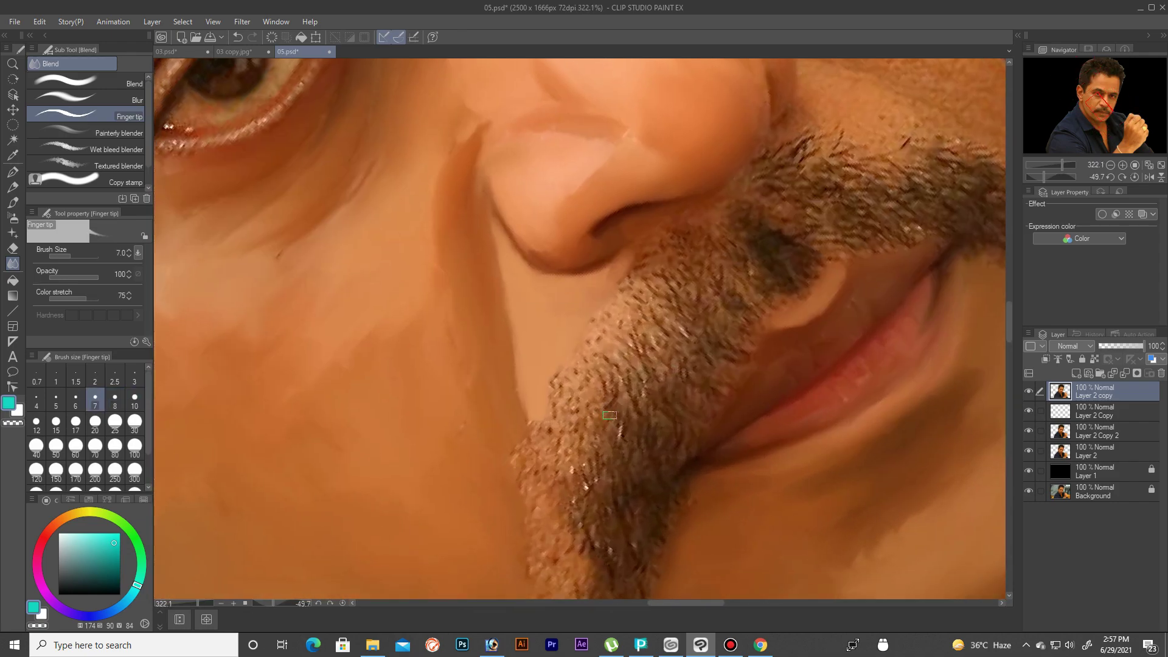
key("bracketright")
key("bracketleft")
Step: Smudge the lower moustache edge into the skin toward the chin
mouse_move(642, 346)
left_mouse_down()
mouse_move(608, 420)
mouse_move(593, 426)
left_mouse_up()
left_click_drag(608, 359, 578, 435)
key("bracketleft")
mouse_move(575, 366)
left_mouse_down()
mouse_move(561, 385)
mouse_move(575, 480)
mouse_move(578, 429)
mouse_move(623, 464)
left_mouse_up()
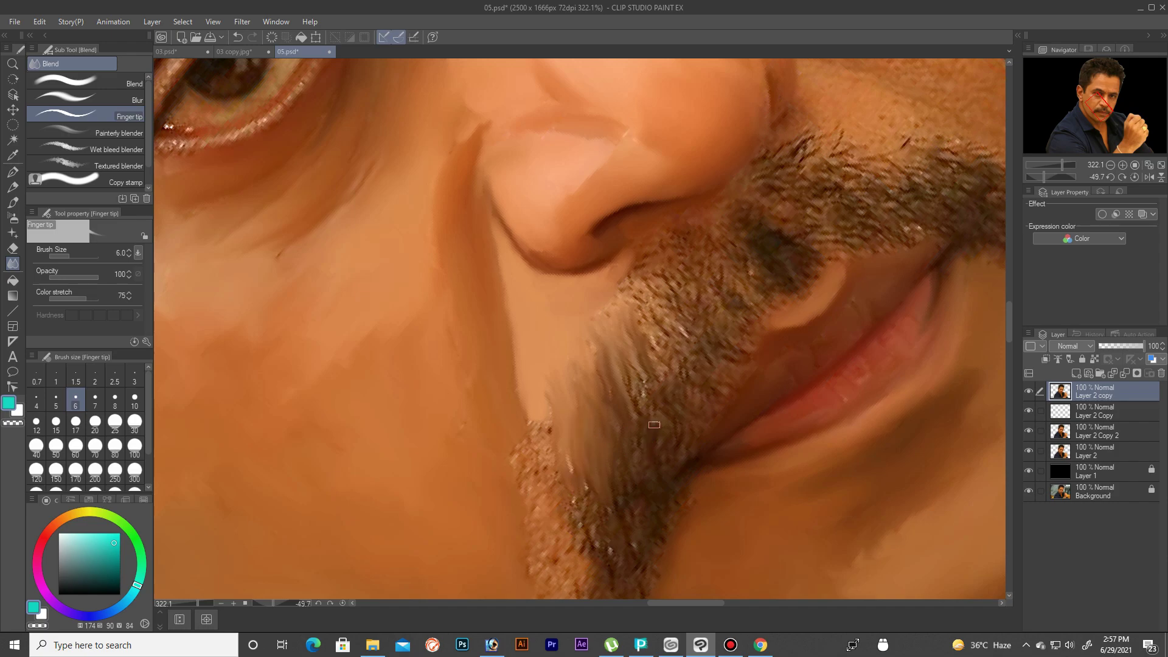
left_click_drag(654, 425, 620, 359)
mouse_move(670, 393)
left_mouse_down()
mouse_move(627, 292)
mouse_move(655, 347)
mouse_move(594, 368)
left_mouse_up()
key("bracketright")
key("bracketright")
left_click_drag(551, 420, 541, 466)
key("bracketright")
key("bracketright")
key("bracketright")
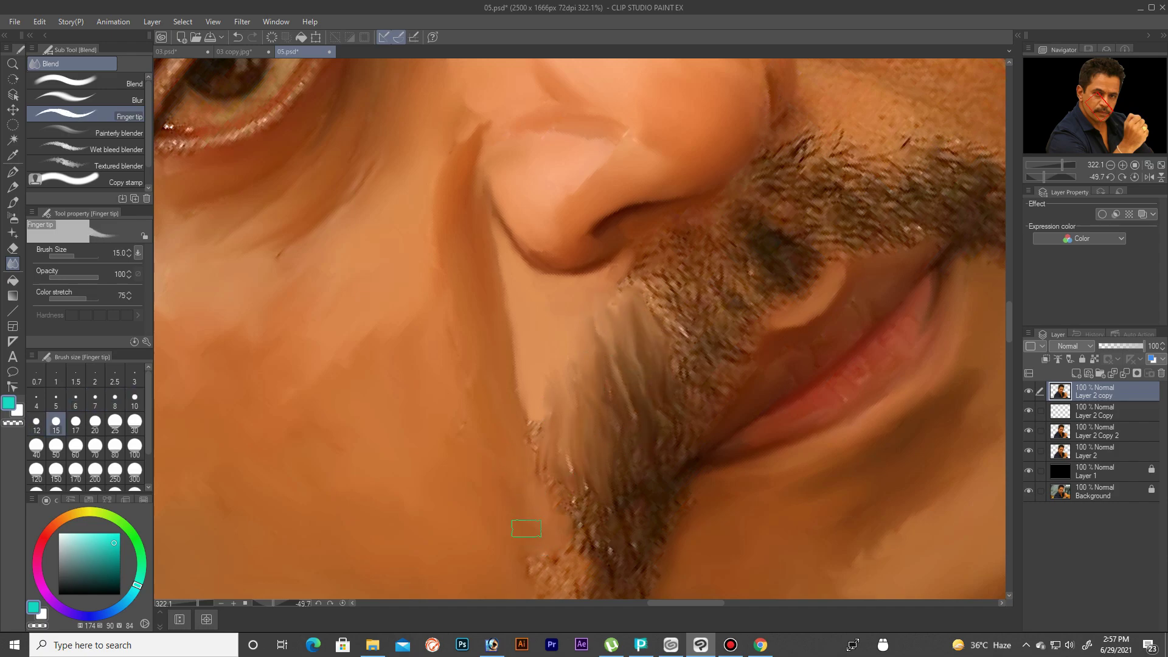
Step: Smear the moustache edge into soft strands and smooth the speckled lower beard edge and tip
key("bracketleft")
key("bracketleft")
key("bracketleft")
key("bracketleft")
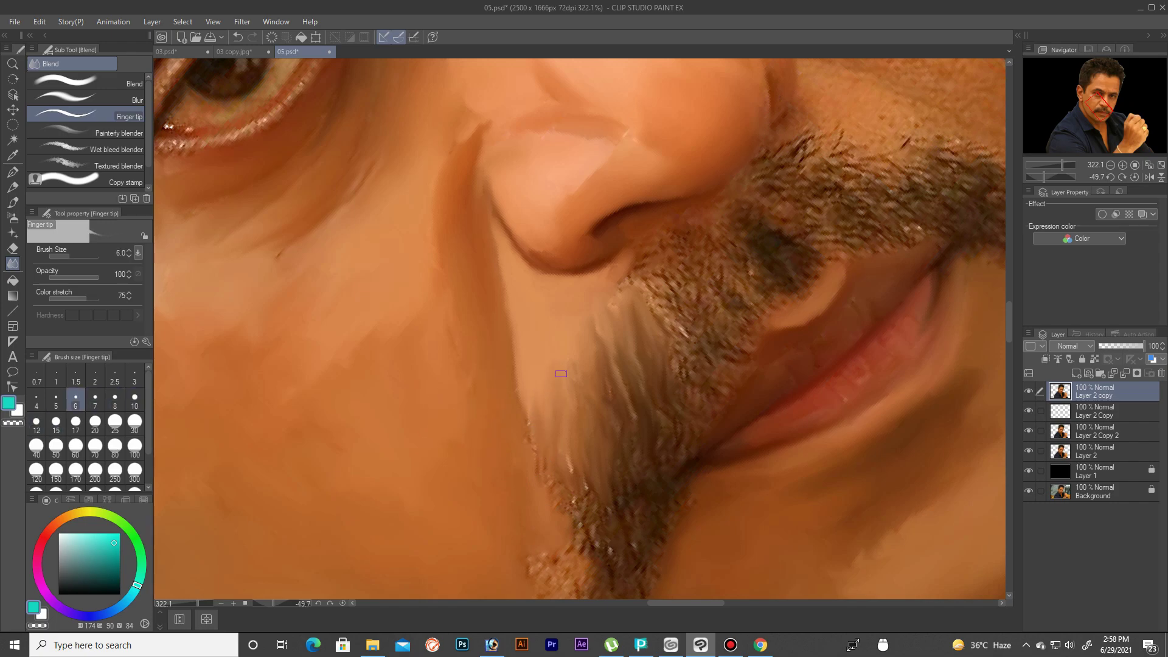
key("bracketright")
left_click_drag(581, 481, 599, 530)
key("bracketright")
left_click_drag(630, 383, 617, 493)
left_click_drag(614, 359, 599, 492)
mouse_move(600, 408)
left_mouse_down()
mouse_move(588, 493)
mouse_move(643, 383)
left_mouse_up()
key("bracketleft")
key("bracketleft")
key("bracketright")
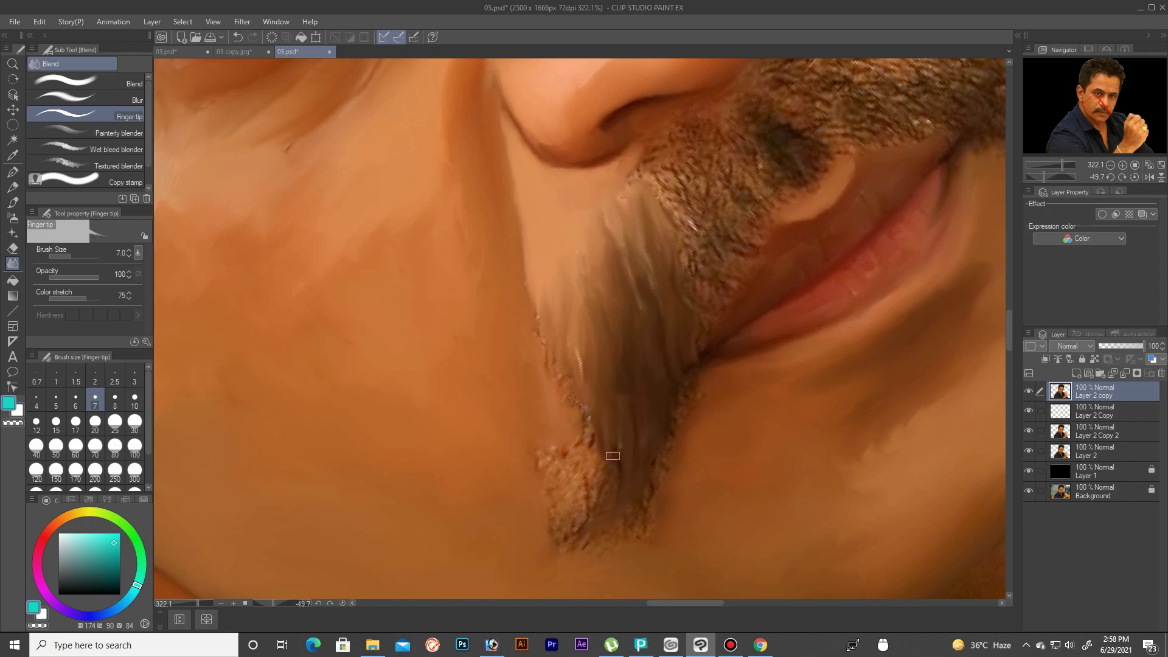
key("bracketright")
key("bracketright")
key("bracketright")
left_click_drag(569, 444, 545, 487)
key("bracketright")
key("bracketright")
key("bracketright")
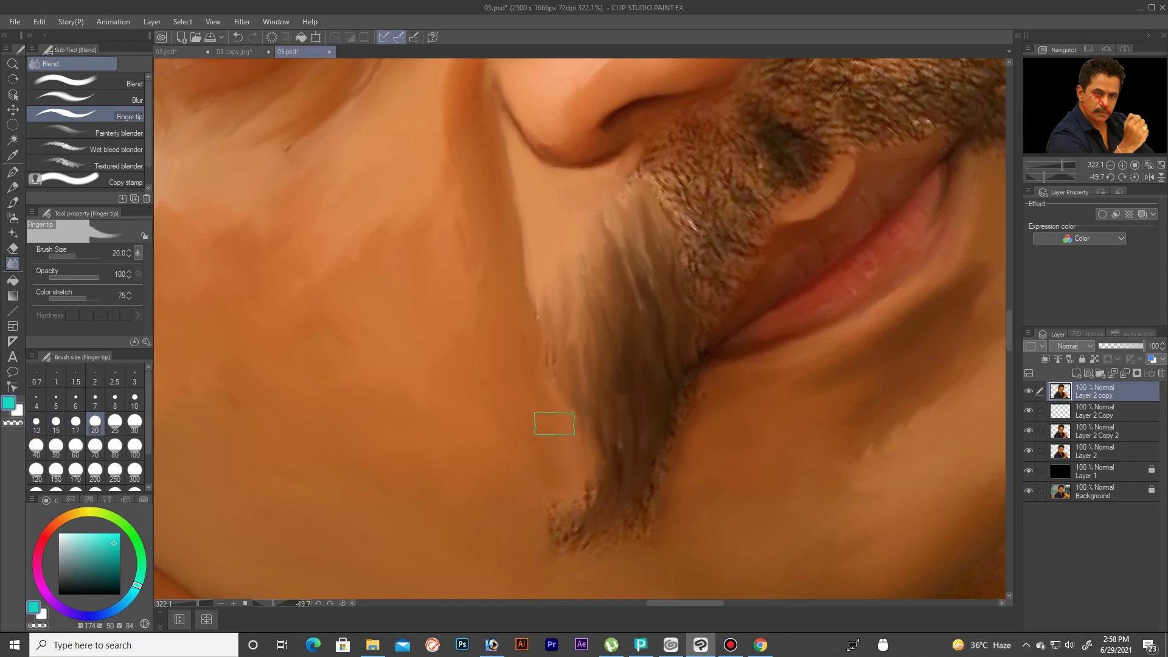
key("bracketleft")
key("bracketleft")
key("bracketleft")
key("bracketleft")
key("bracketleft")
left_click_drag(594, 464, 584, 545)
left_click_drag(659, 451, 621, 548)
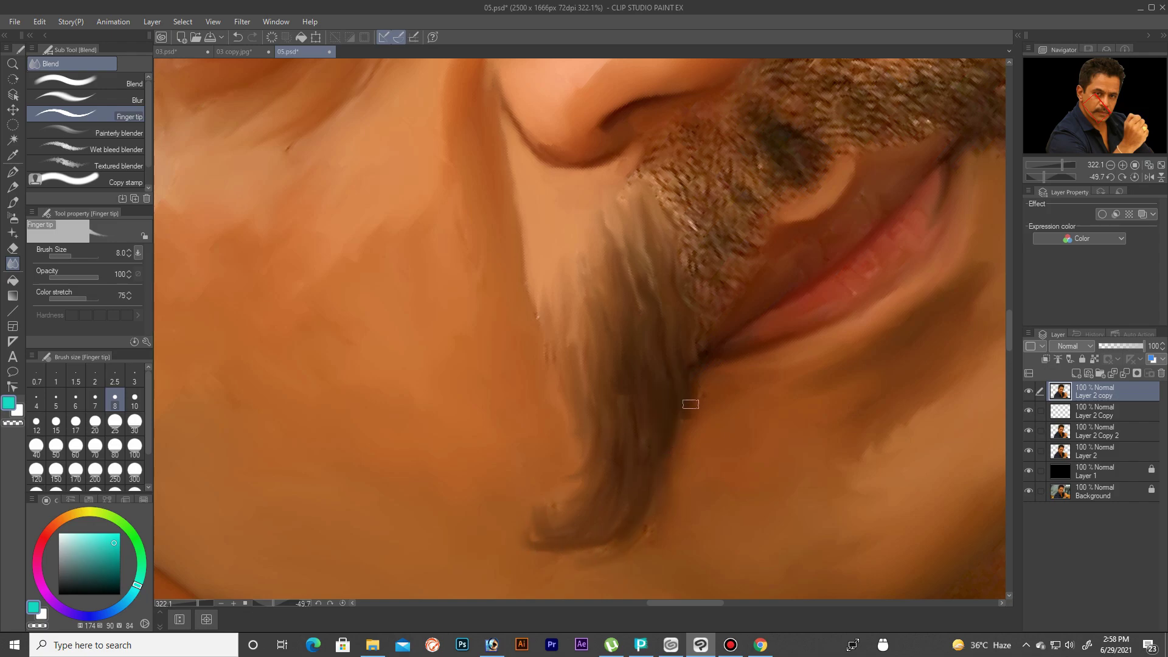
Step: Smudge the beard edge below the nose downward into soft strands
scroll(596, 550, "up", 5)
scroll(633, 487, "up", 1)
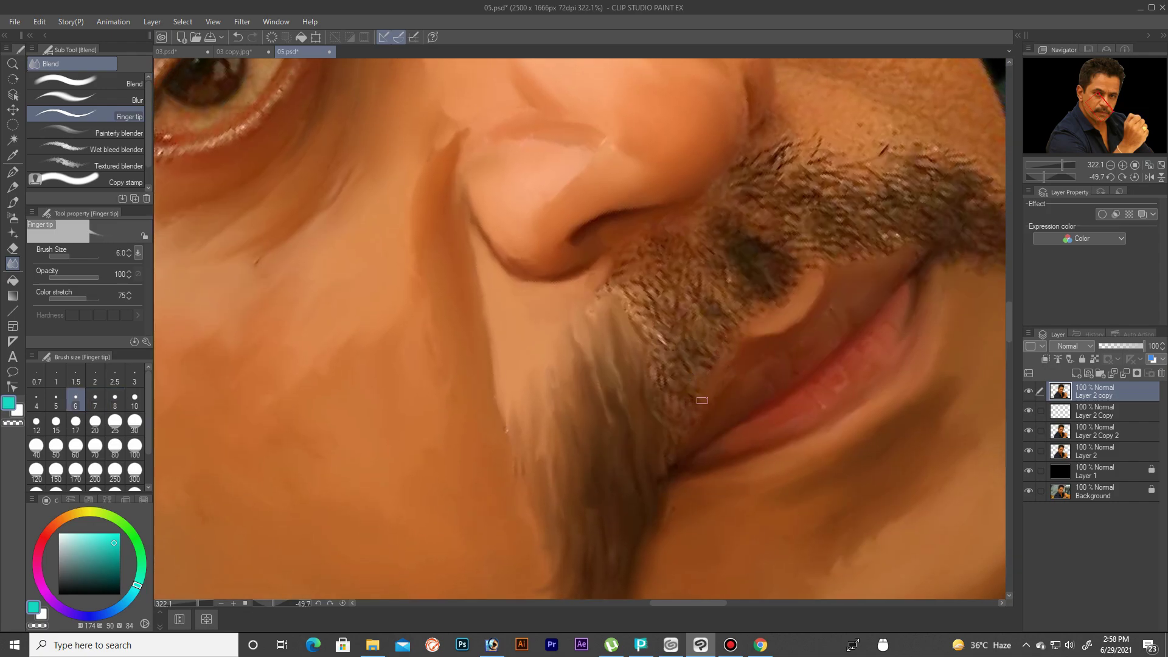
key("bracketleft")
left_click_drag(651, 286, 624, 323)
left_click_drag(632, 263, 602, 301)
key("bracketleft")
mouse_move(663, 274)
left_mouse_down()
mouse_move(639, 316)
mouse_move(677, 370)
left_mouse_up()
key("bracketright")
key("bracketright")
left_click_drag(679, 252, 683, 316)
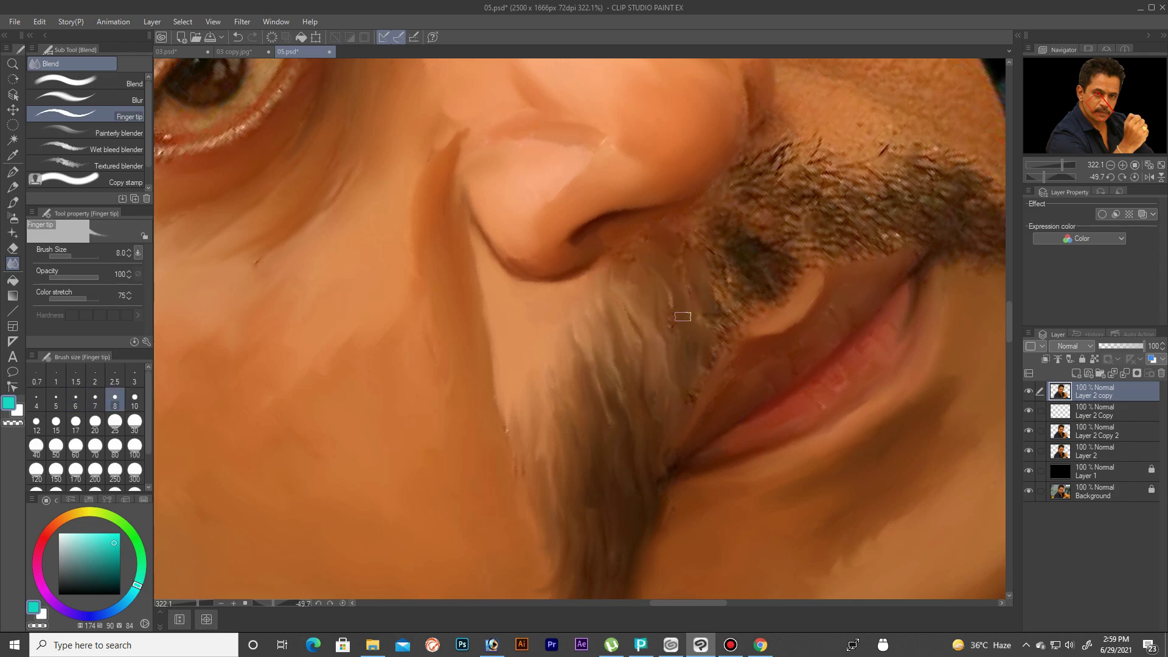
key("bracketleft")
Step: Lighten the moustache strands and pull its far end into fine wisps
key("bracketleft")
key("bracketleft")
key("bracketright")
key("bracketright")
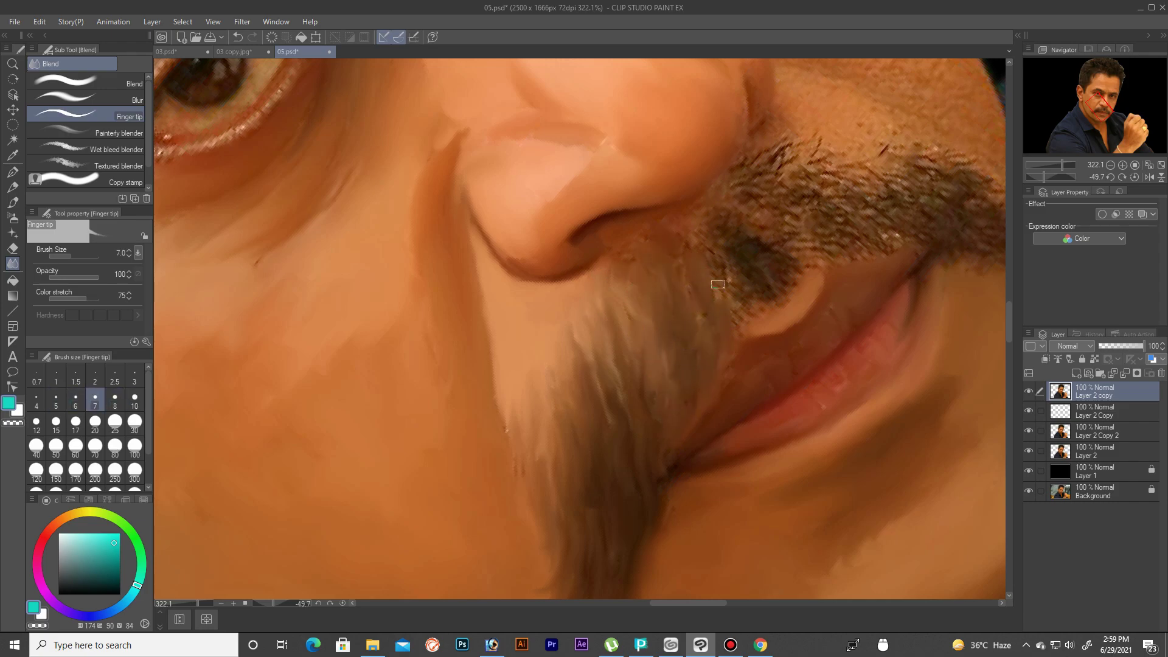
left_click_drag(751, 236, 748, 194)
key("bracketright")
key("bracketleft")
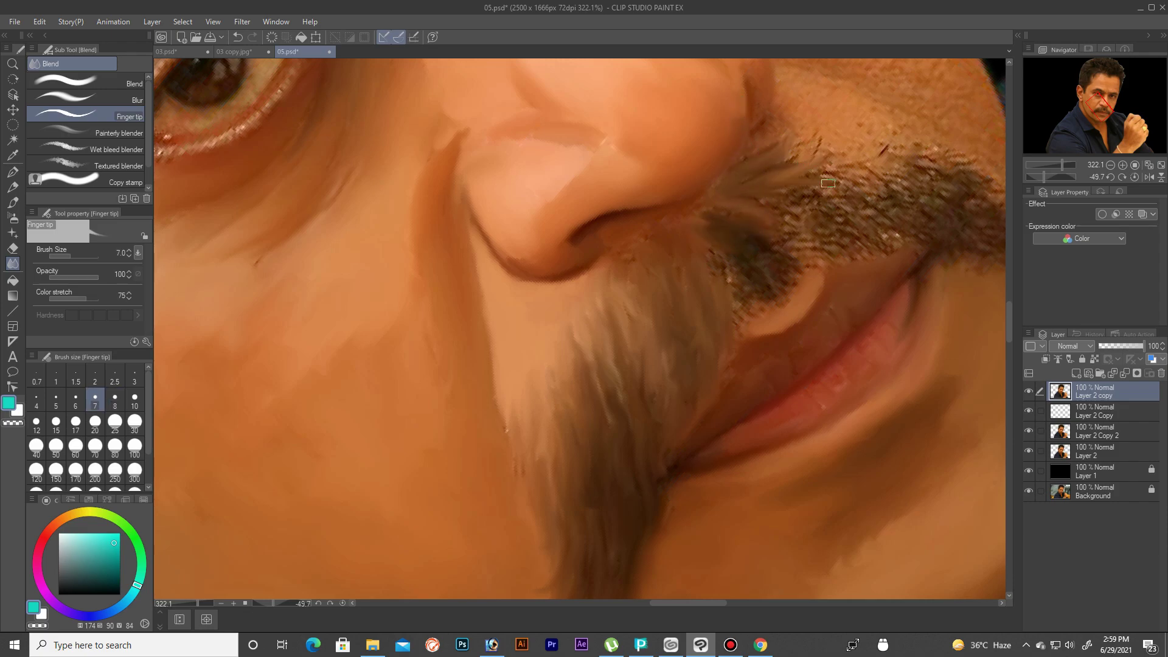
key("bracketleft")
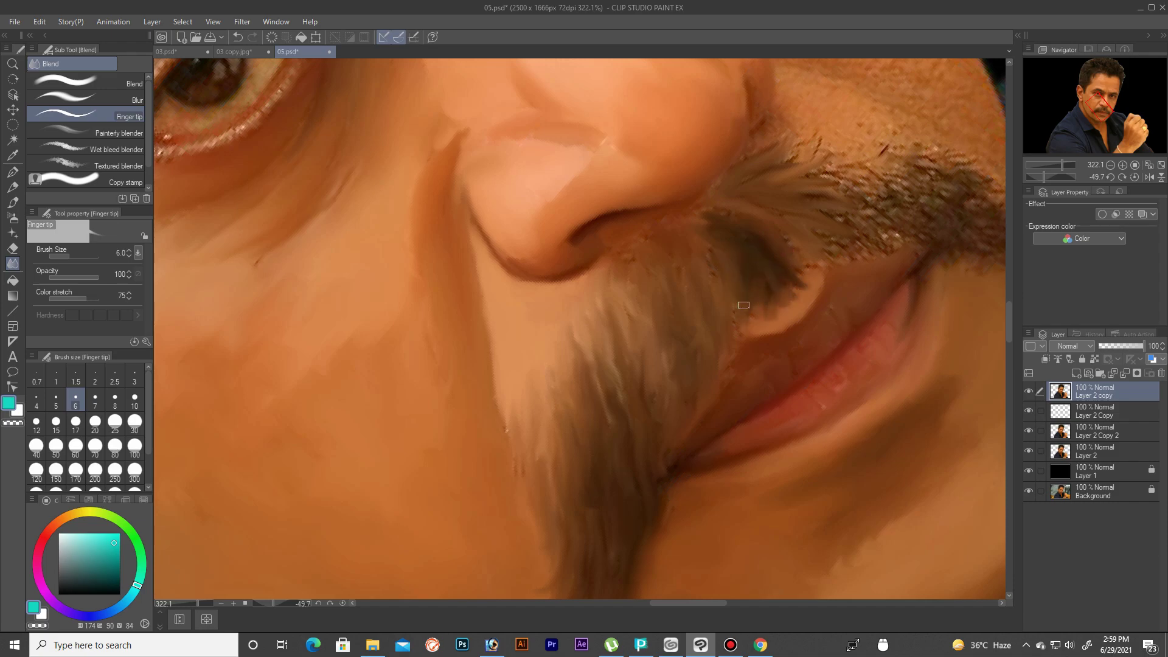
left_click_drag(744, 305, 713, 340)
mouse_move(811, 281)
left_mouse_down()
mouse_move(777, 238)
mouse_move(818, 242)
mouse_move(818, 253)
left_mouse_up()
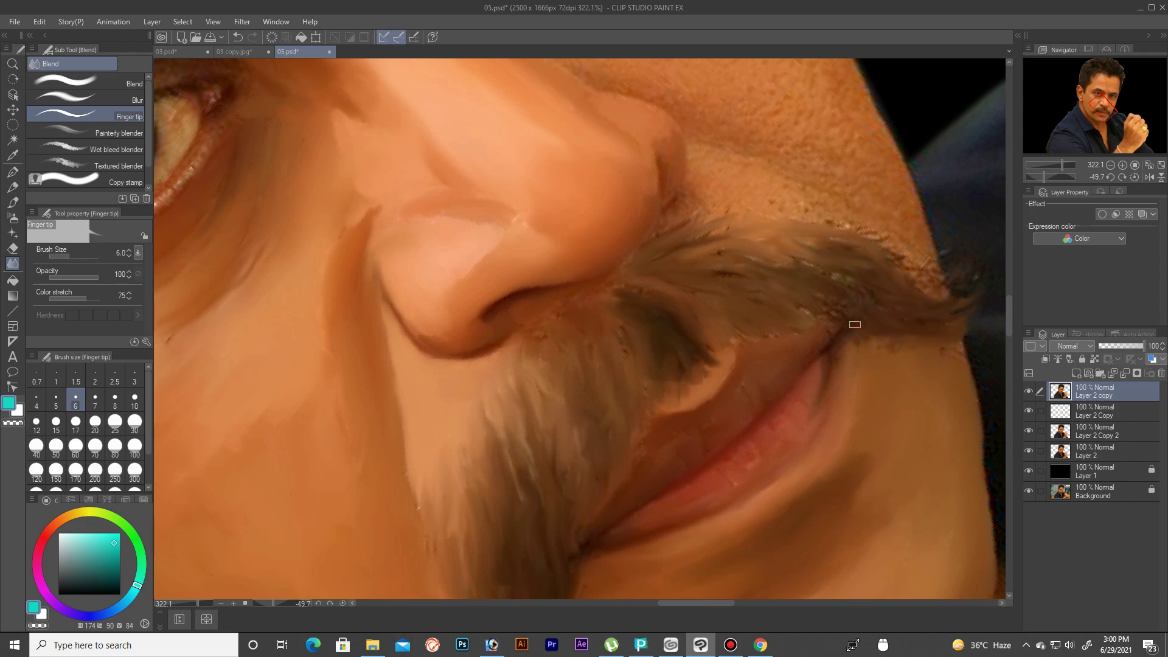
Step: Zoom the view and enlarge the smudging brush for broader blending
scroll(744, 258, "down", 5)
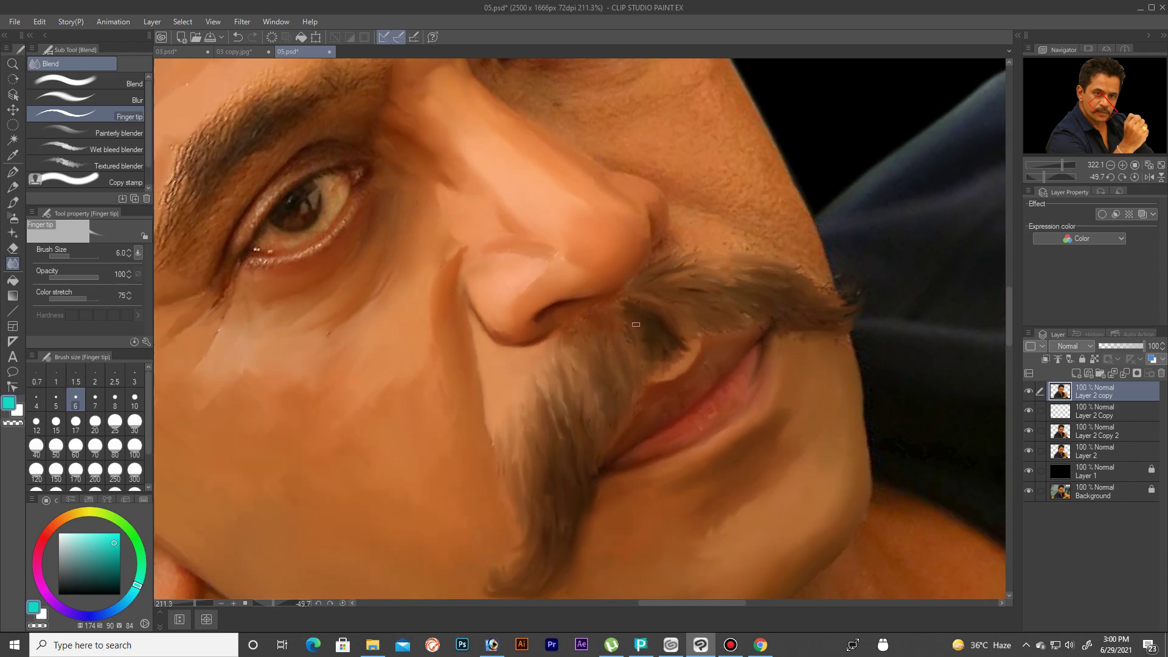
scroll(700, 252, "up", 4)
scroll(649, 247, "up", 2)
key("bracketright")
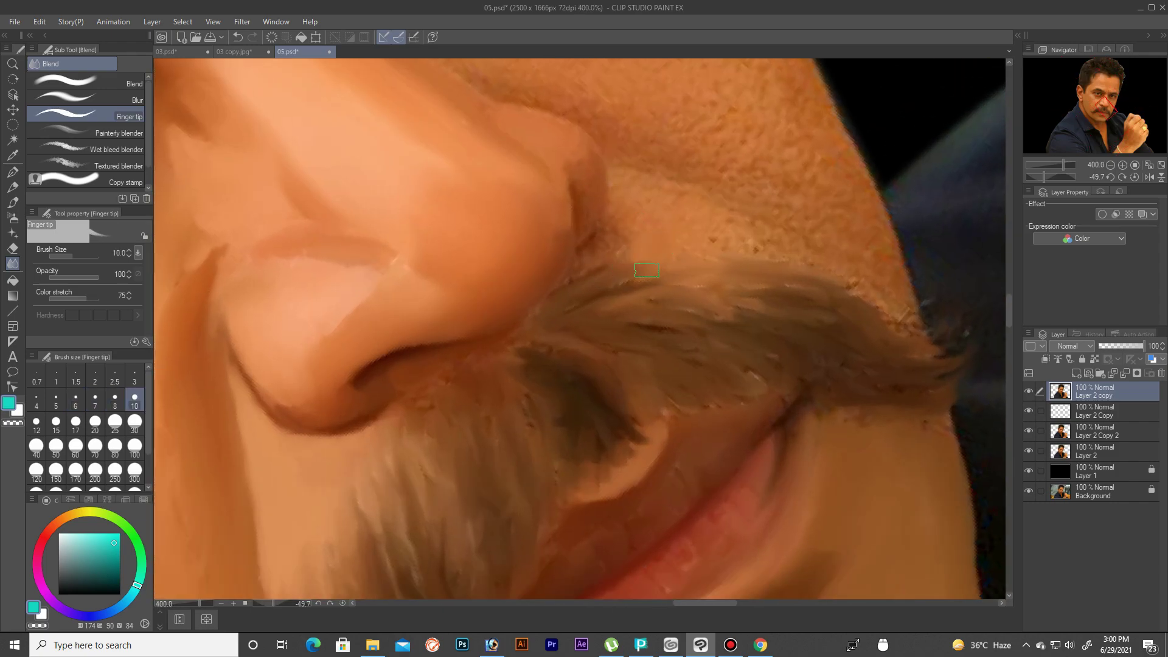
key("bracketright")
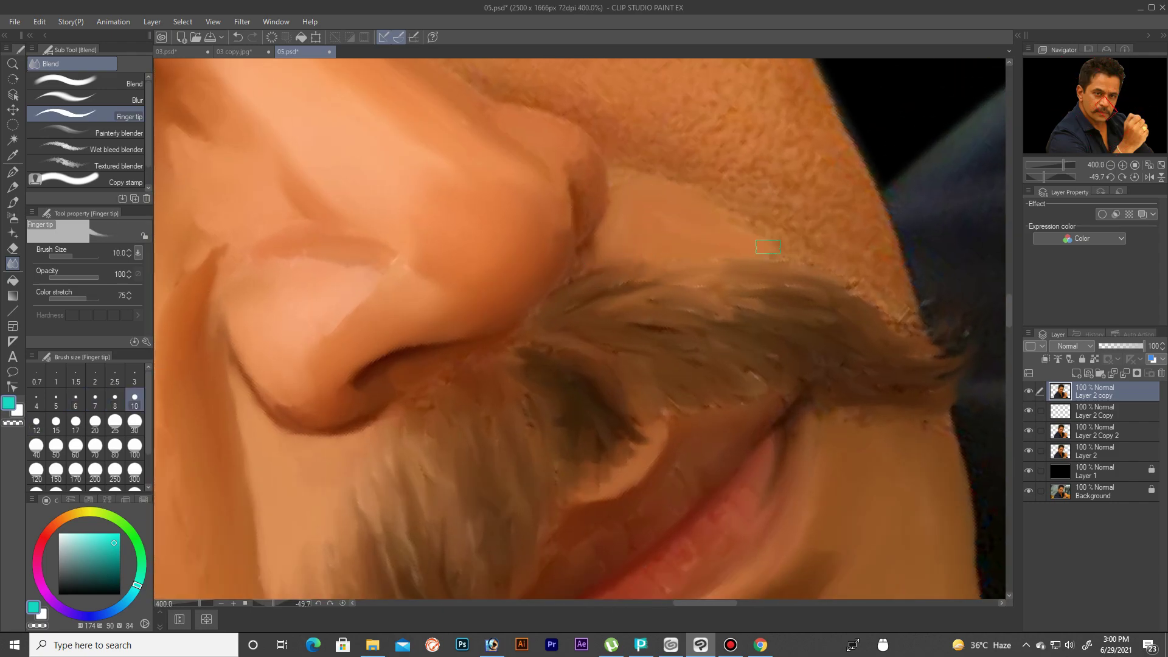
scroll(699, 243, "up", 2)
key("bracketright")
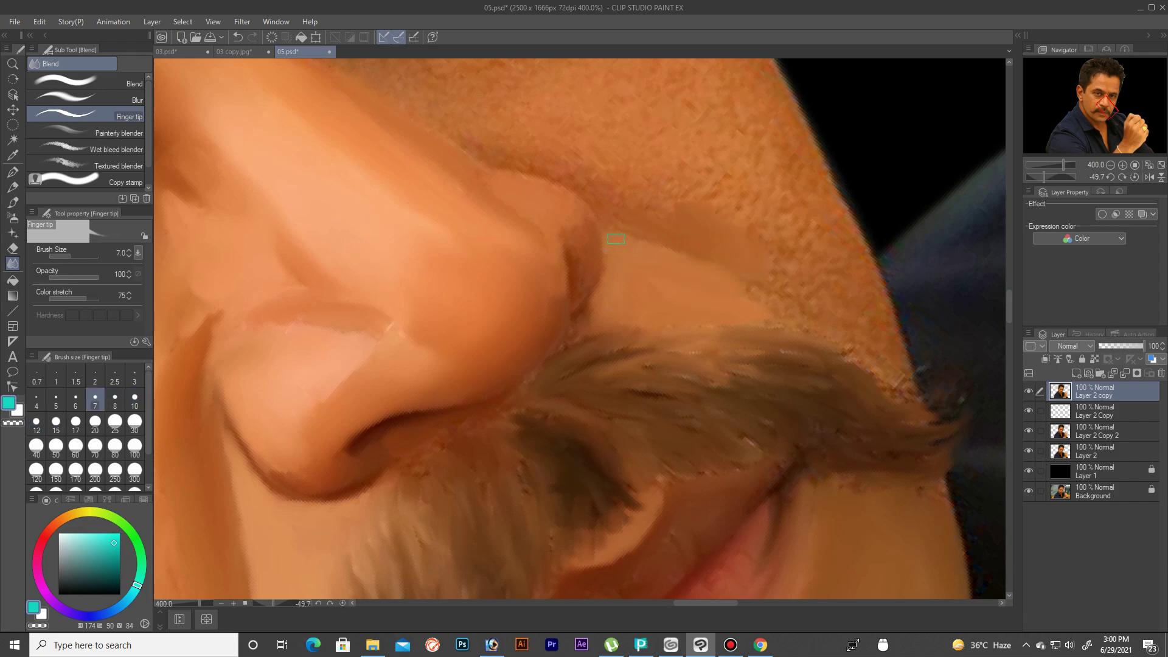
scroll(742, 328, "up", 2)
key("bracketright")
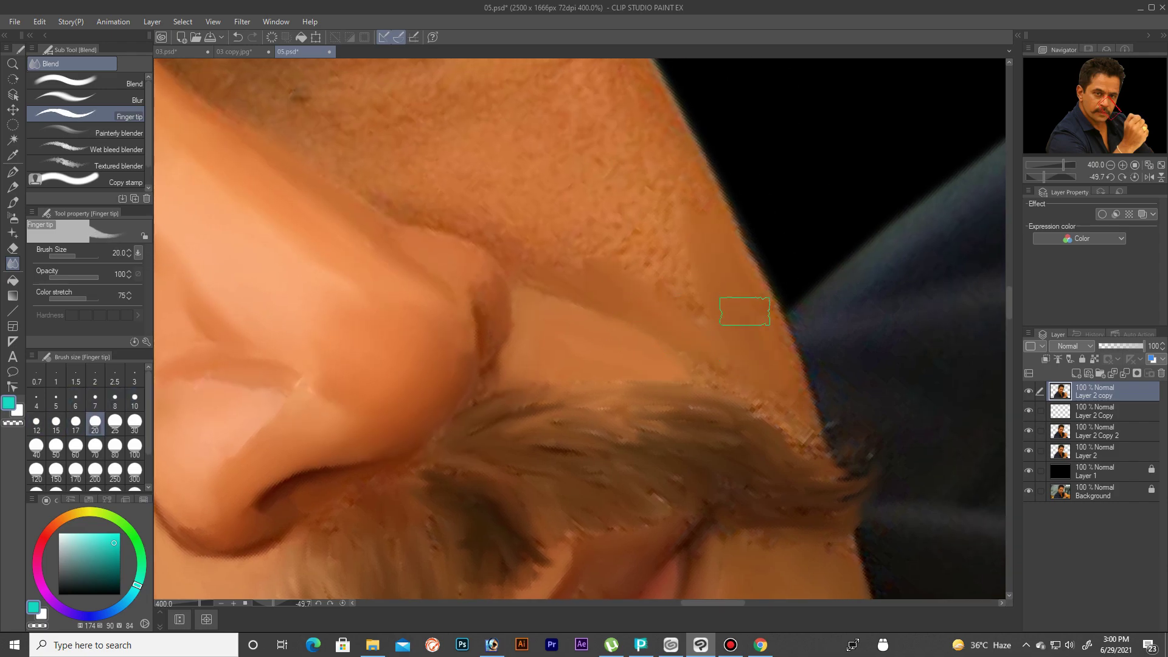
scroll(748, 313, "up", 2)
key("bracketright")
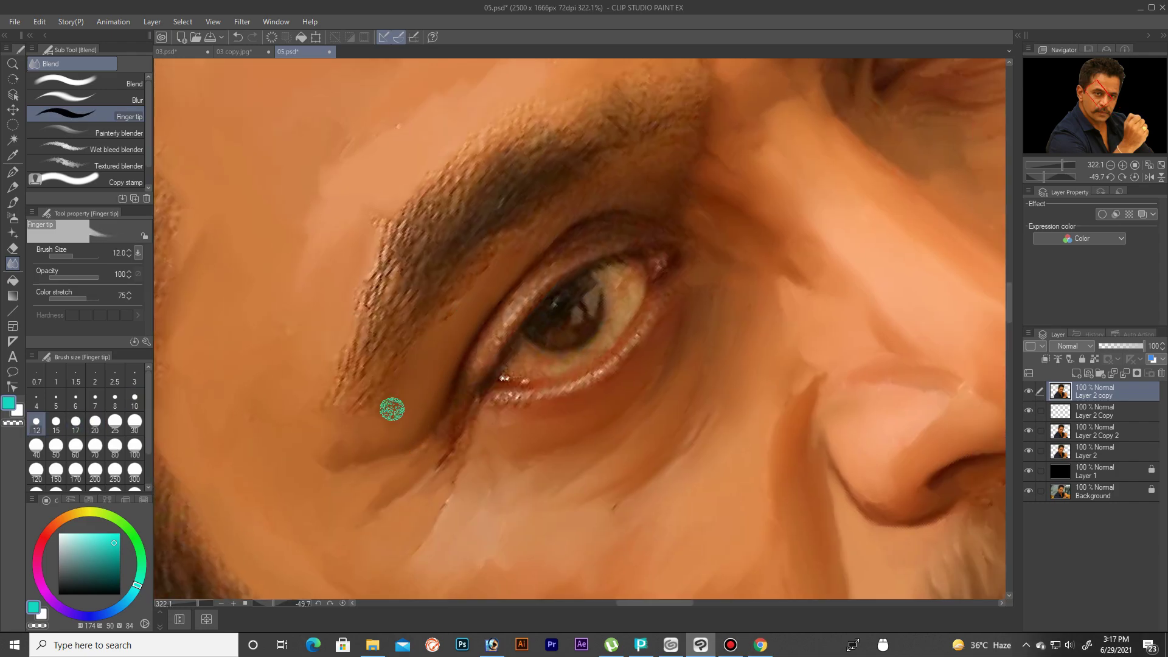
Step: Lighten and blend the dark crease under the eye with a small smudging brush
key("bracketleft")
key("bracketright")
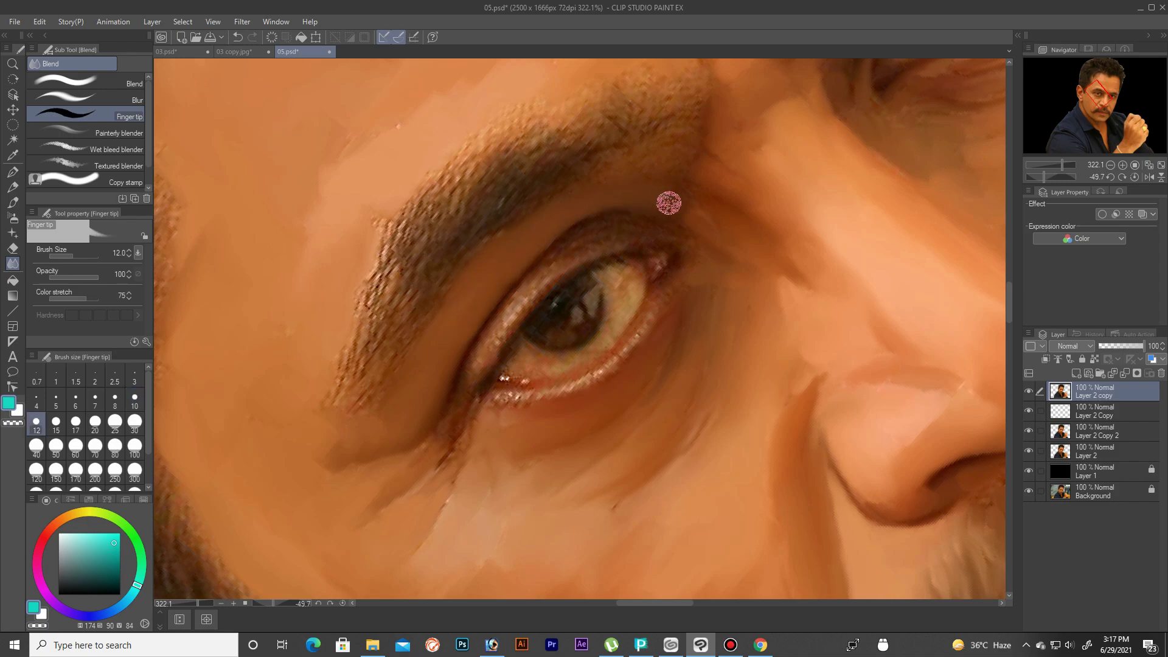
key("bracketleft")
key("bracketleft")
key("bracketleft")
key("bracketright")
key("bracketright")
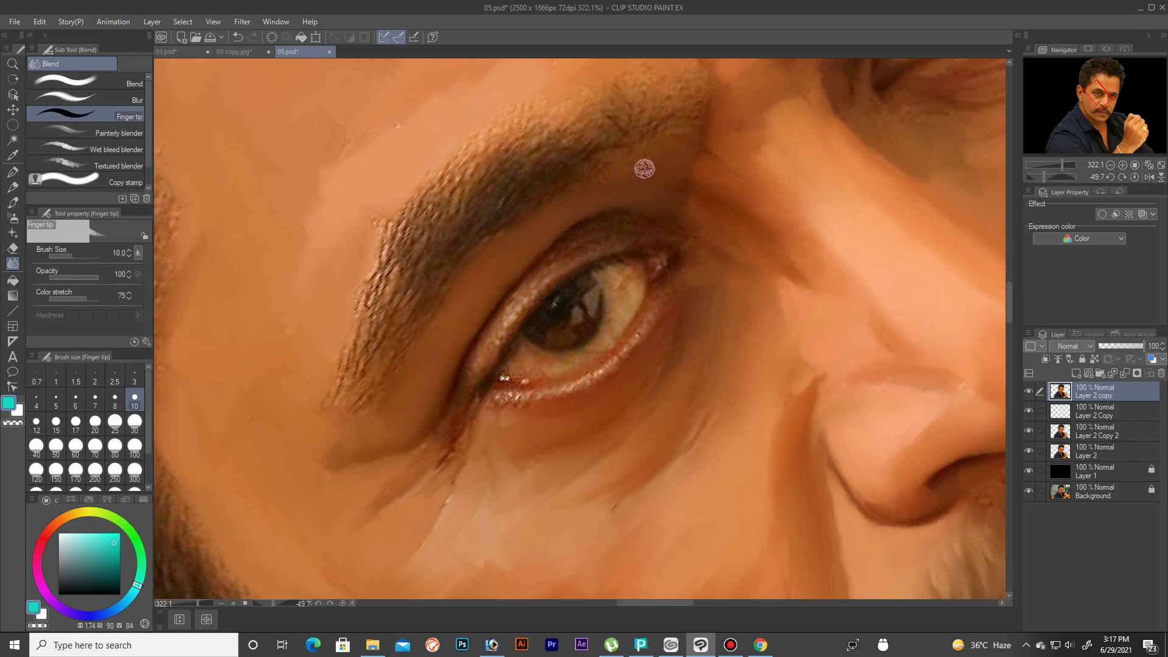
key("bracketleft")
key("bracketleft")
left_click_drag(477, 368, 459, 403)
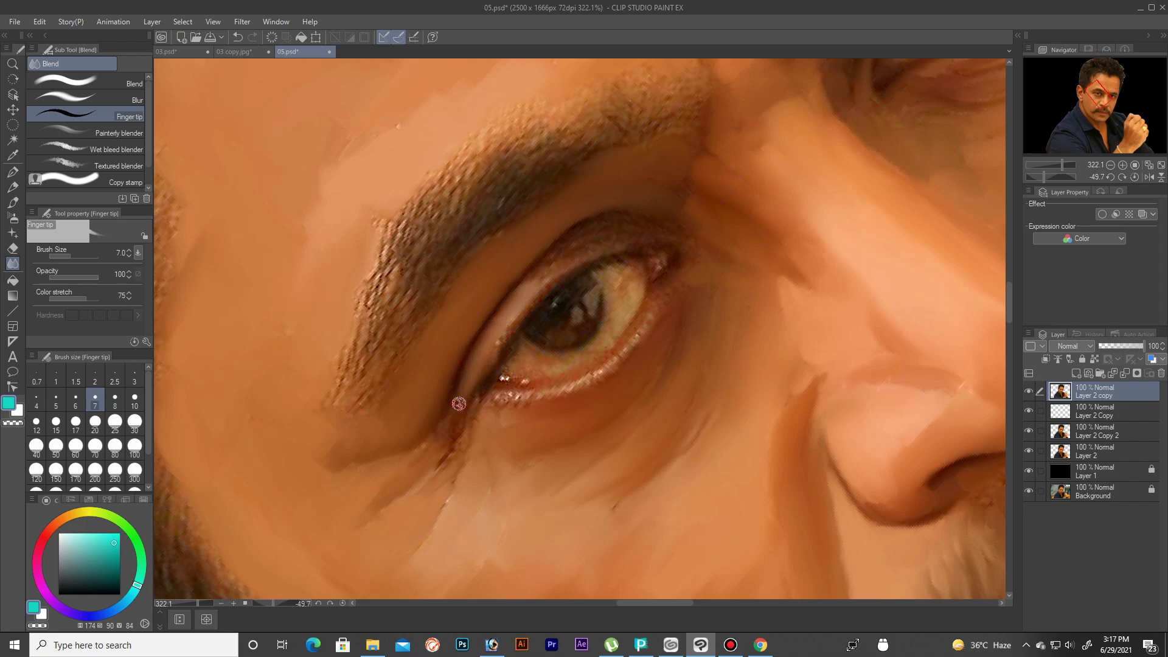
key("bracketleft")
key("bracketleft")
key("bracketright")
key("bracketright")
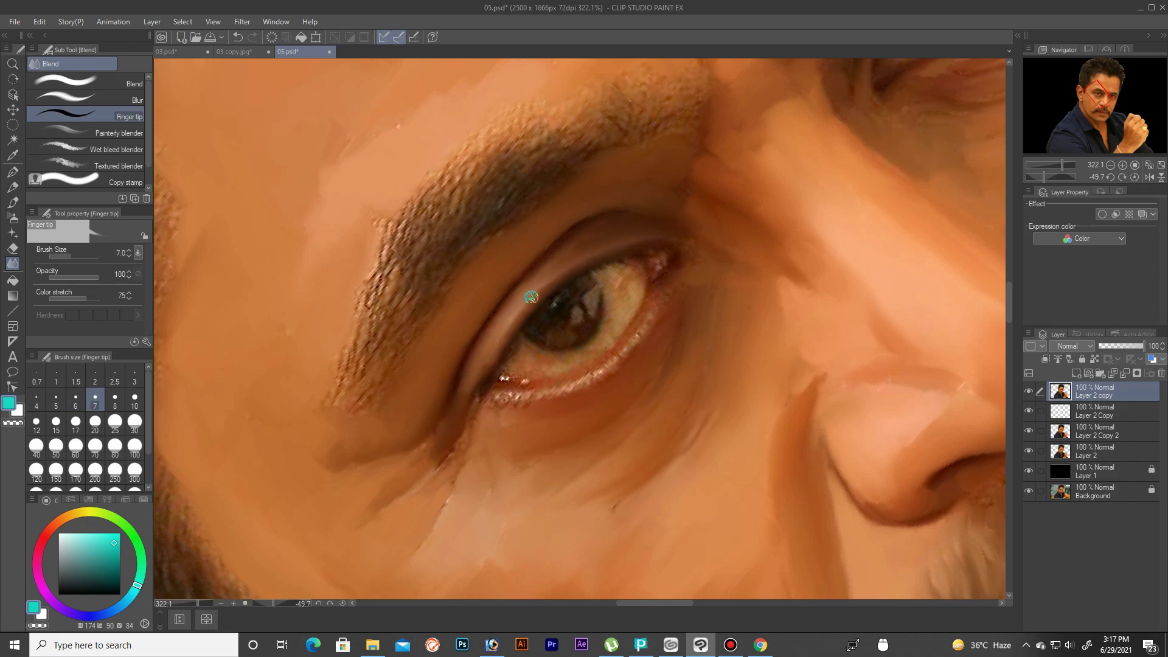
Step: Blend fine detail around the other eye and the brow area
key("bracketleft")
key("bracketleft")
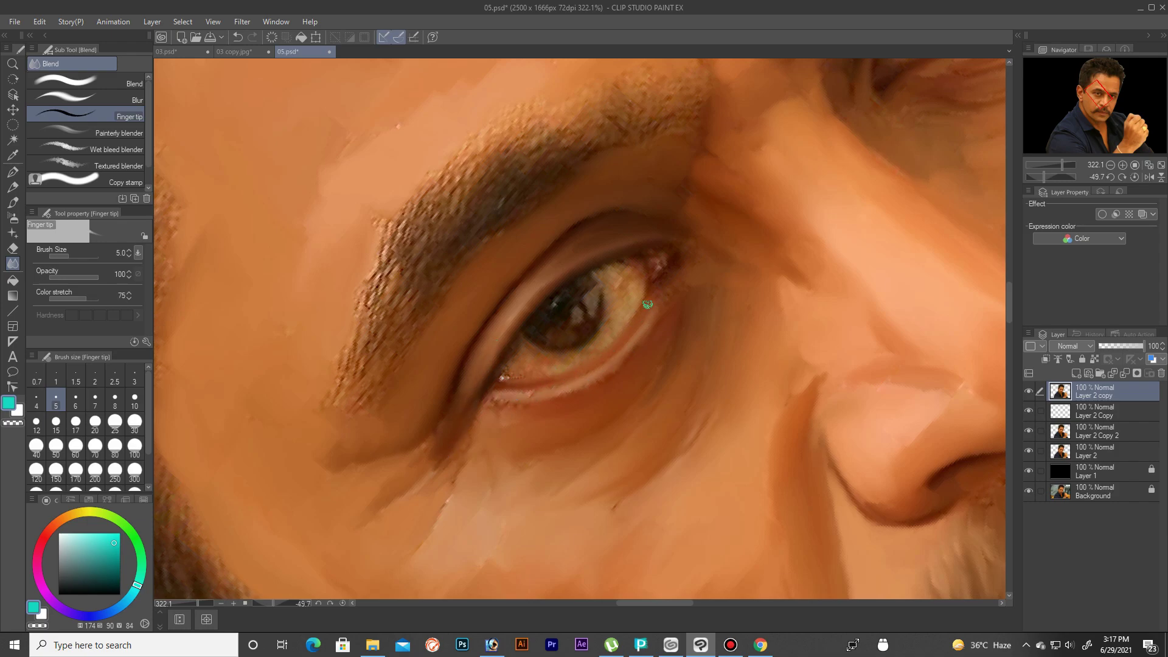
key("bracketright")
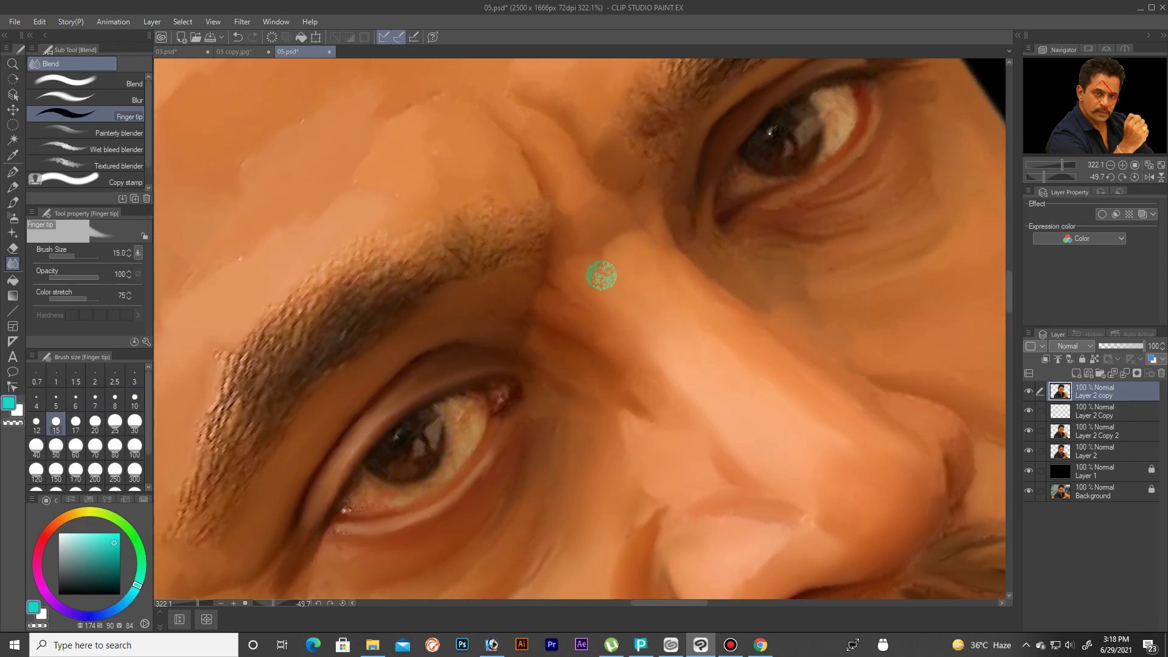
key("bracketleft")
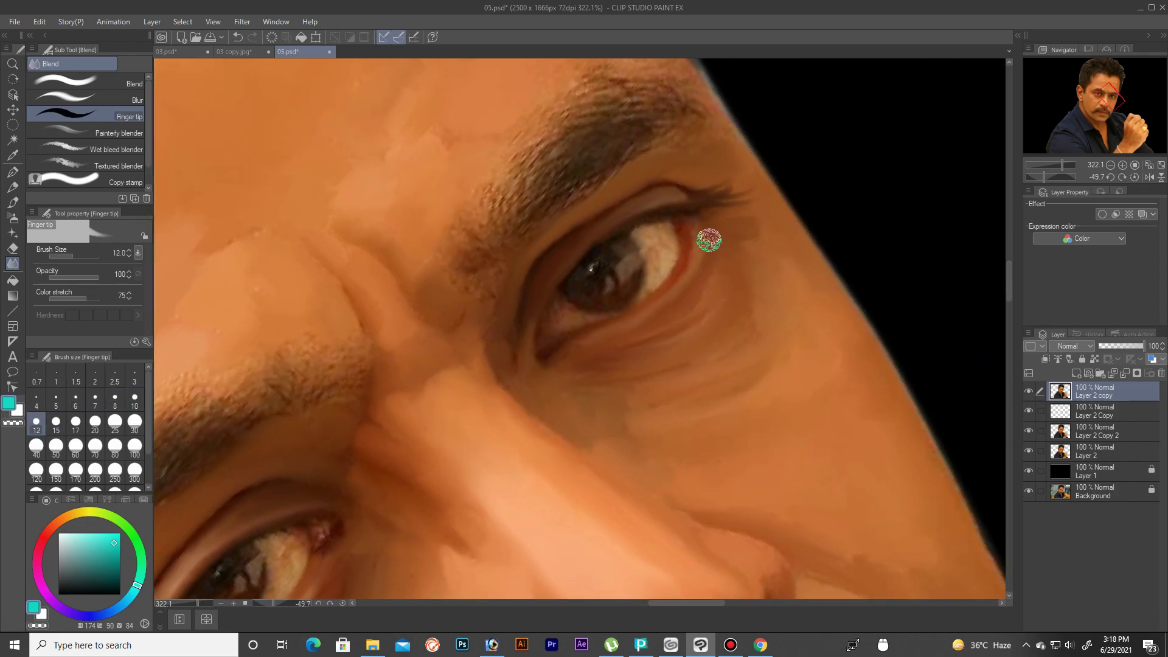
key("bracketleft")
key("bracketleft")
key("bracketright")
key("bracketright")
key("bracketright")
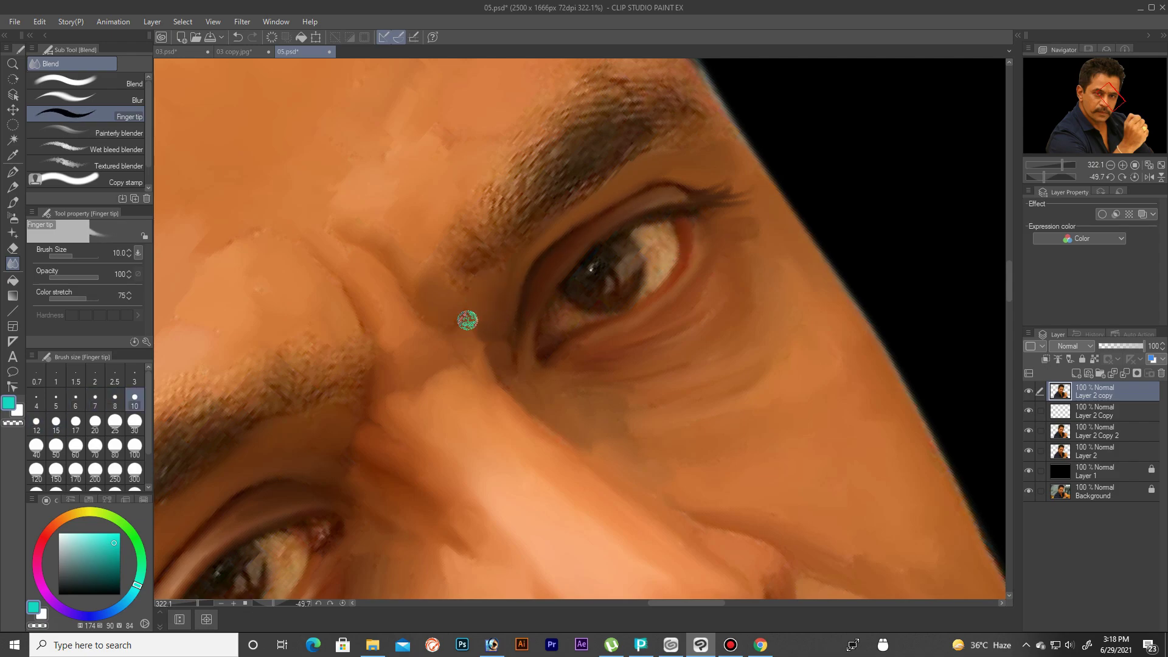
key("bracketright")
key("bracketright")
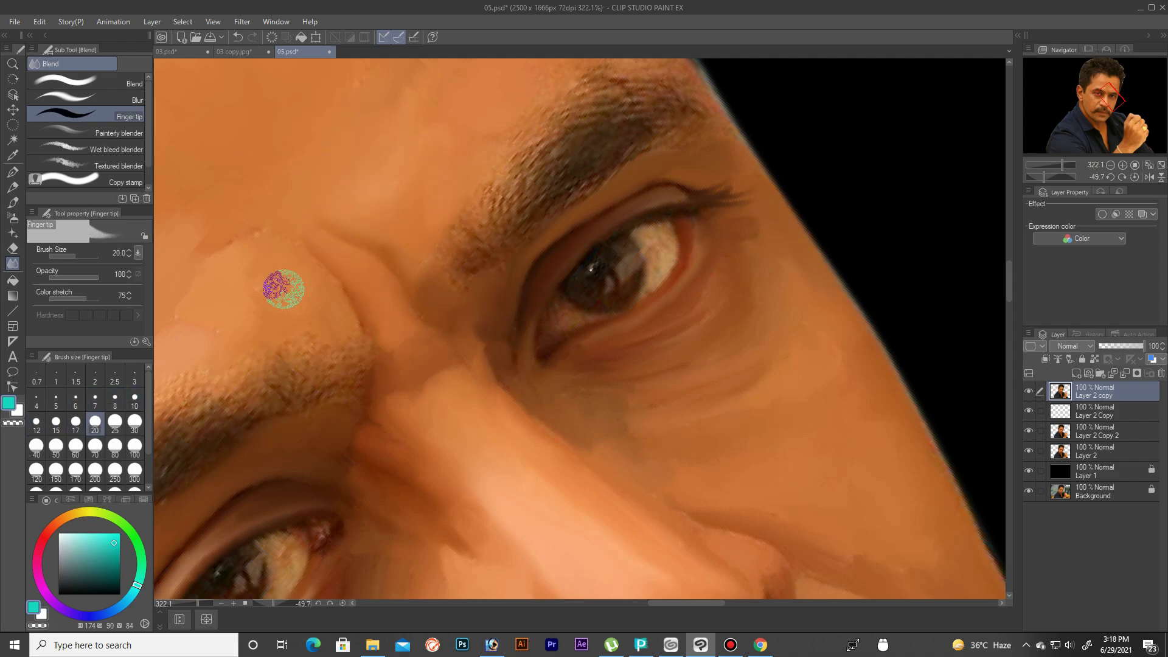
scroll(348, 130, "up", 2)
key("bracketleft")
key("bracketleft")
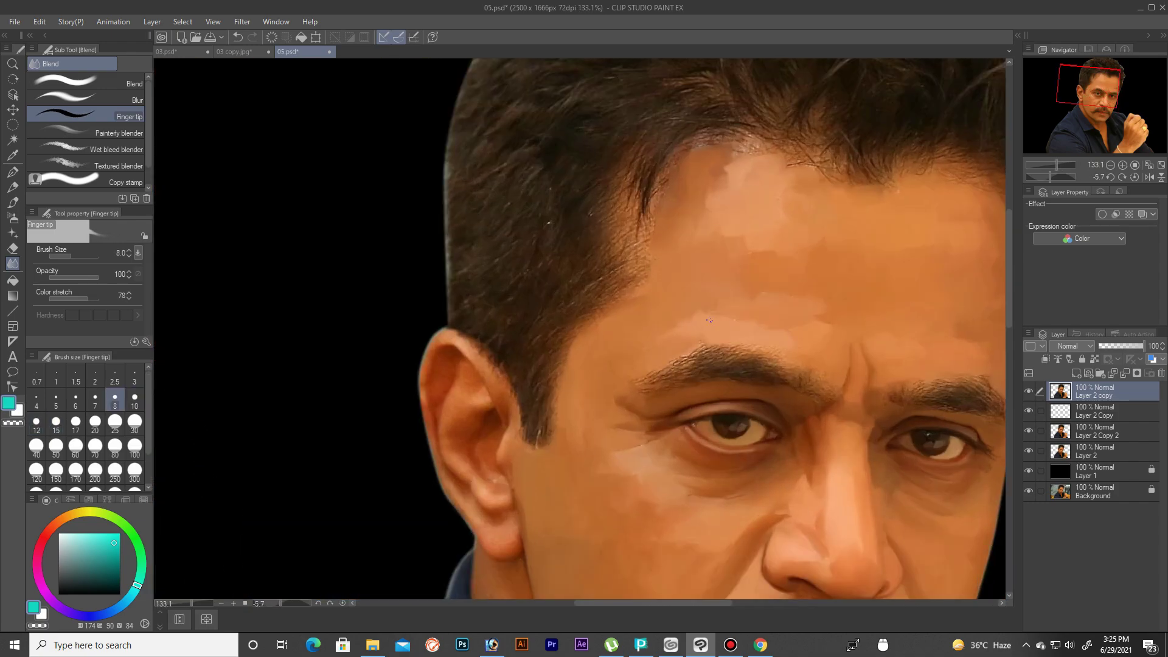
Step: Blend the eyebrow's upper-left hairs and upper edge into the forehead skin
scroll(710, 320, "up", 3)
scroll(709, 320, "up", 3)
key("bracketright")
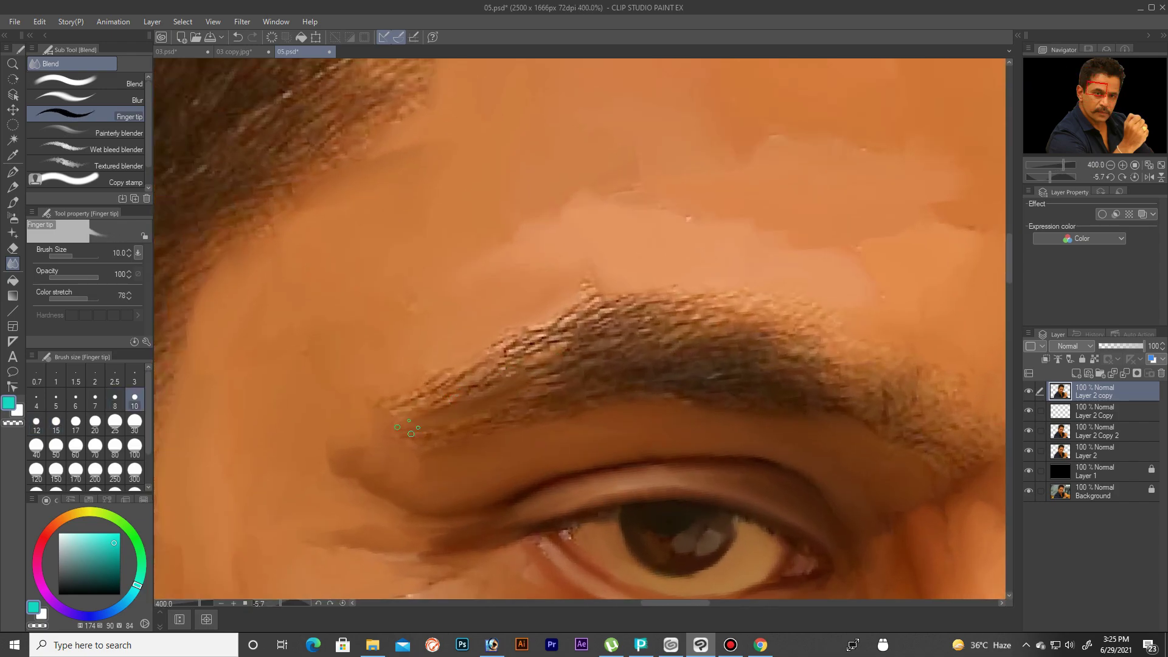
left_click_drag(577, 341, 527, 393)
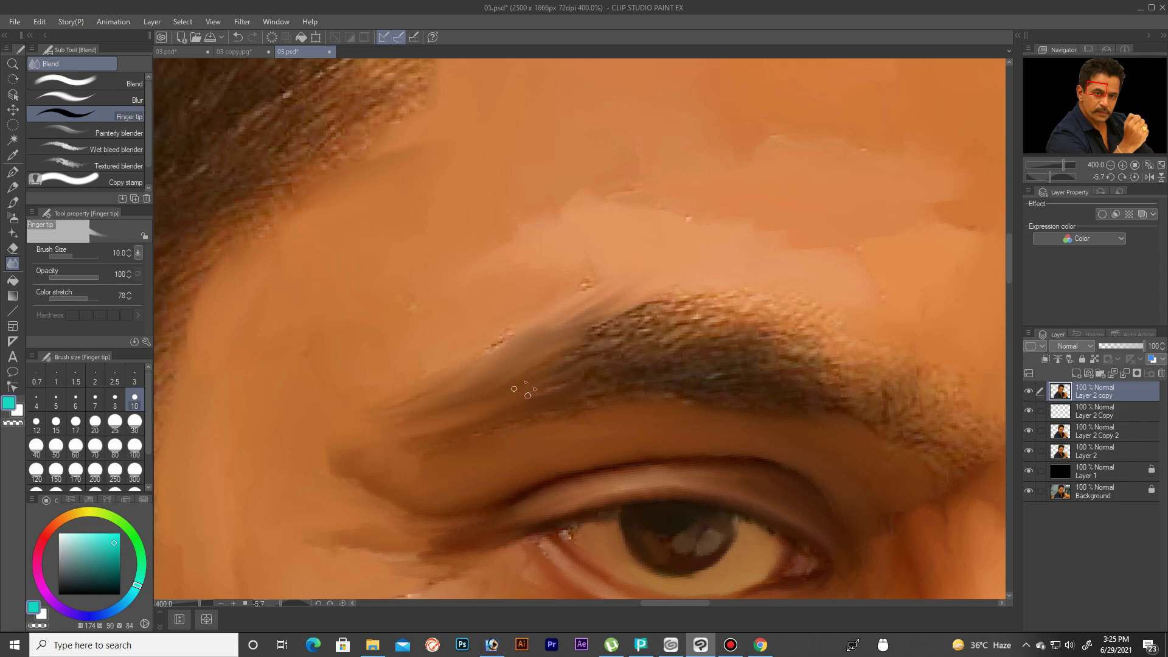
key("bracketright")
left_click_drag(699, 325, 615, 304)
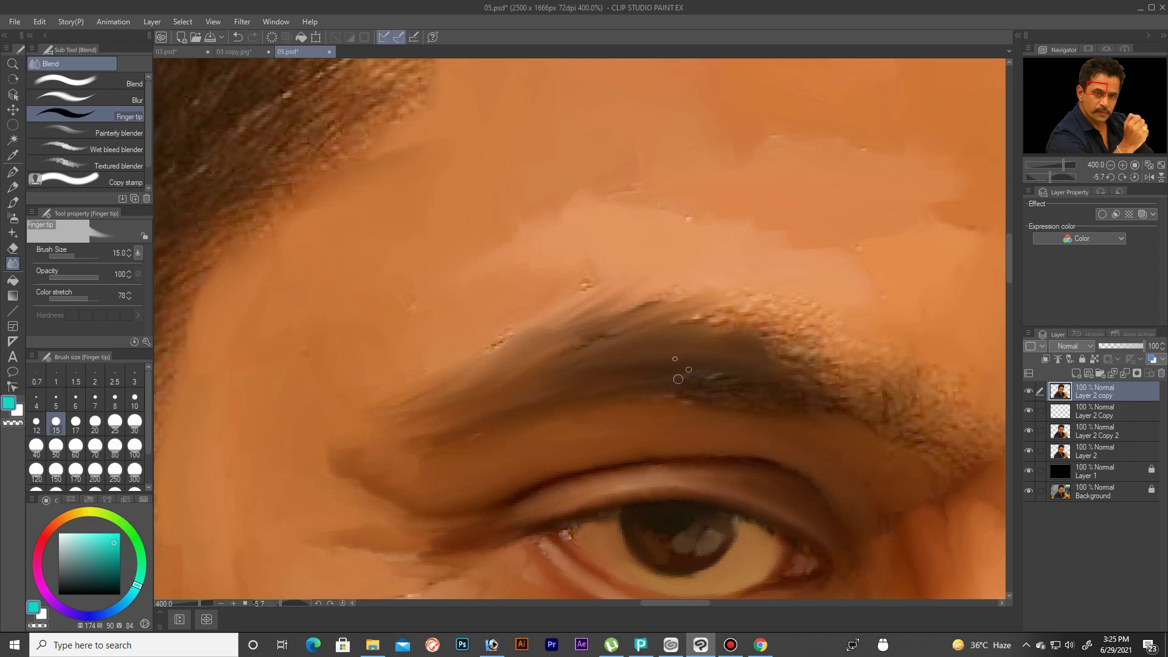
key("bracketleft")
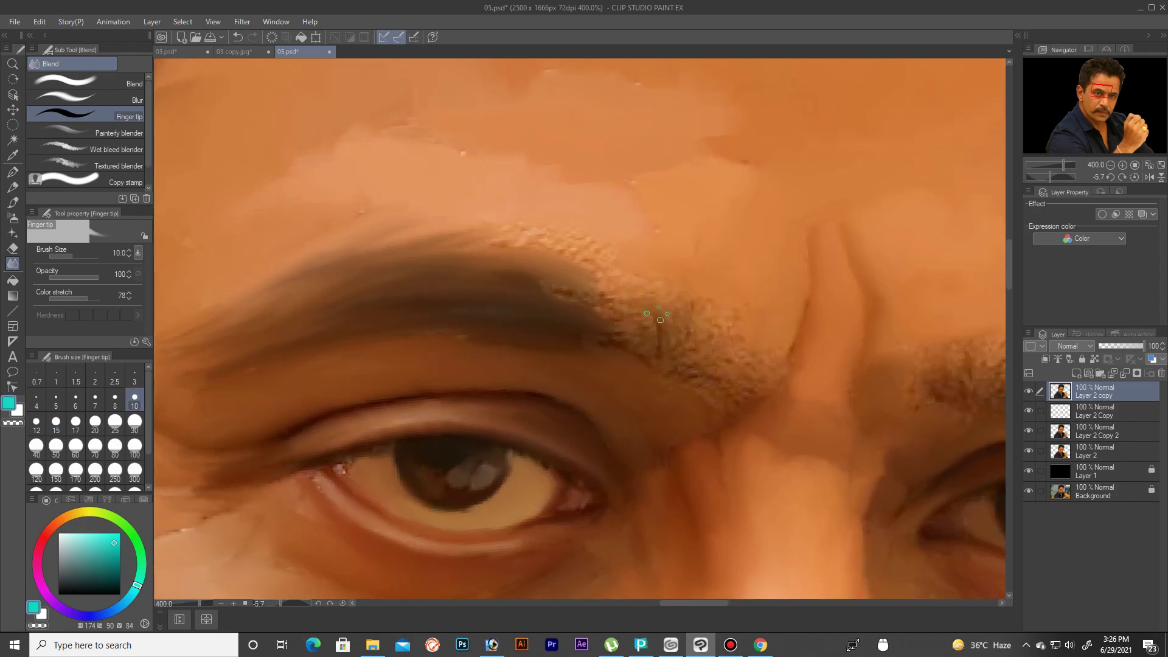
left_click_drag(577, 306, 620, 277)
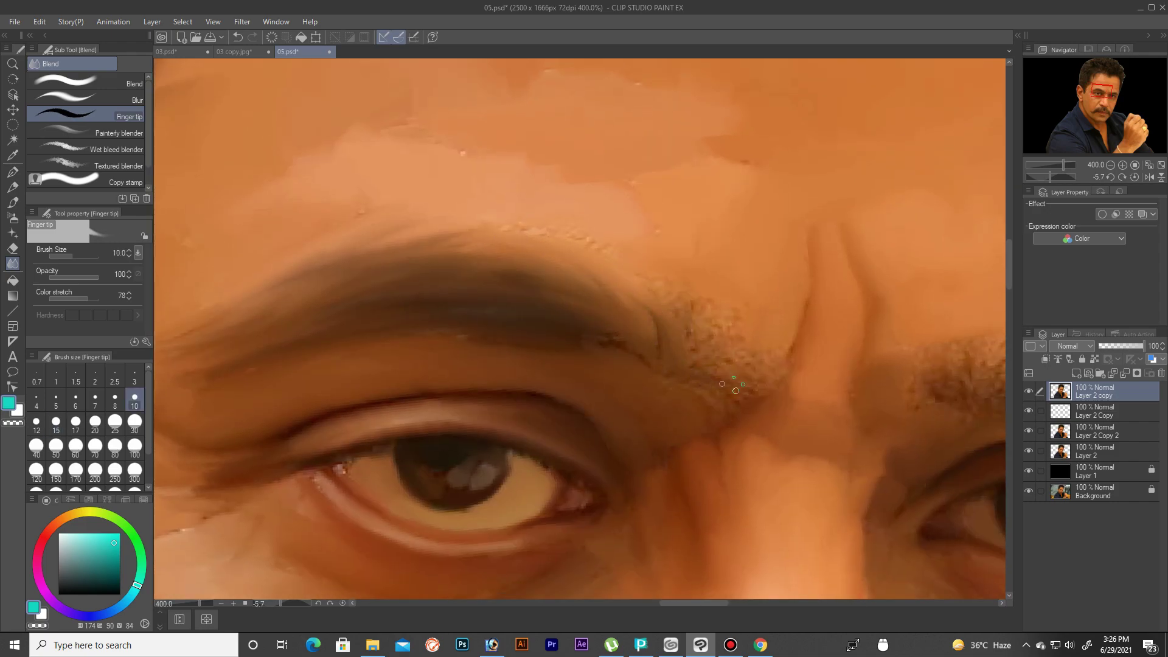
Step: Smooth the inner eyebrow texture and upper edge toward its outer end, then zoom out
left_click_drag(736, 390, 635, 292)
left_click_drag(752, 378, 673, 338)
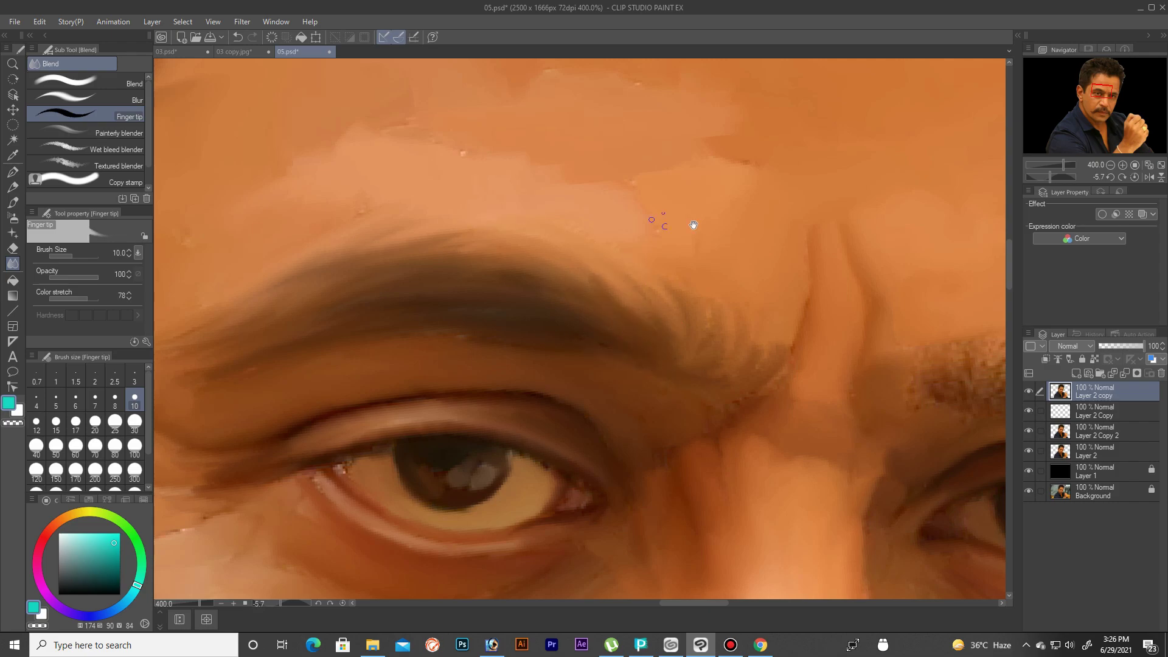
left_click_drag(693, 225, 925, 228)
left_click_drag(566, 283, 590, 331)
mouse_move(588, 277)
left_mouse_down()
mouse_move(797, 283)
mouse_move(876, 304)
mouse_move(905, 341)
left_mouse_up()
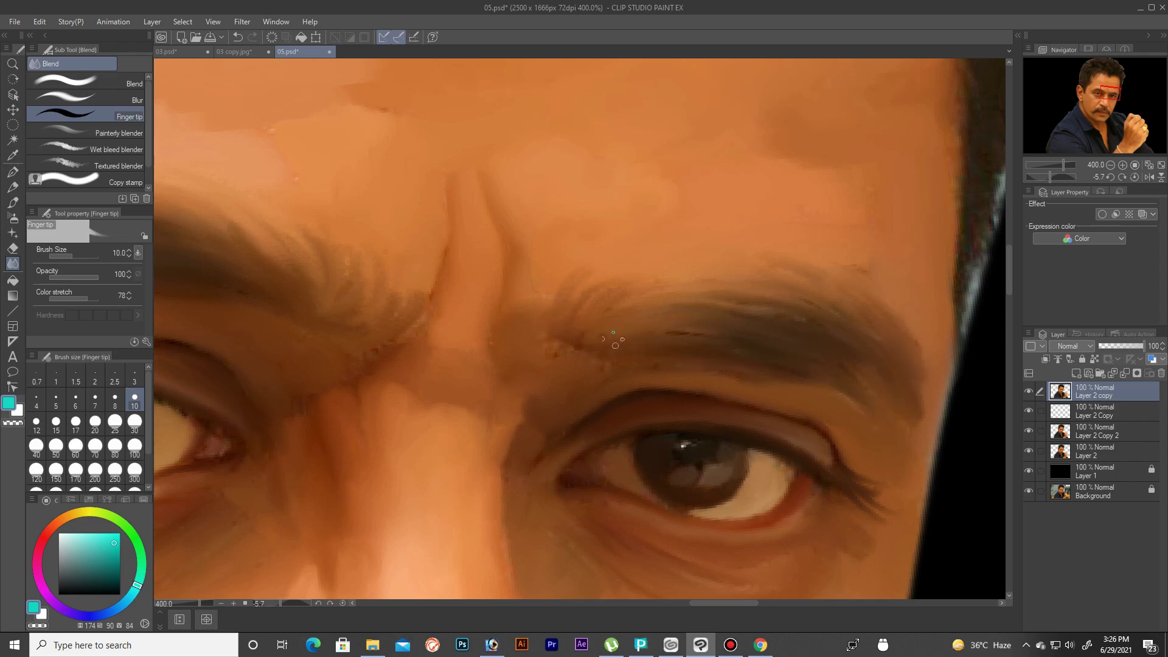
scroll(615, 345, "down", 4)
scroll(615, 345, "down", 2)
scroll(615, 345, "up", 1)
scroll(615, 345, "up", 1)
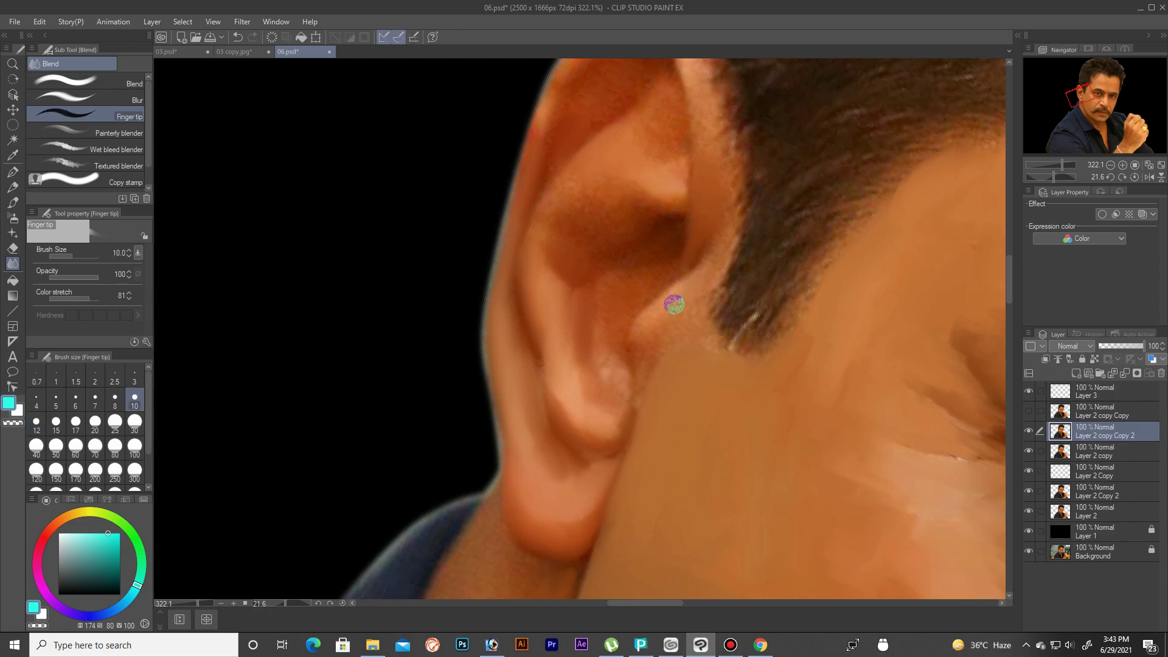
Step: Smudge the skin around the ear smooth with a fine Finger tip blending brush
key("bracketleft")
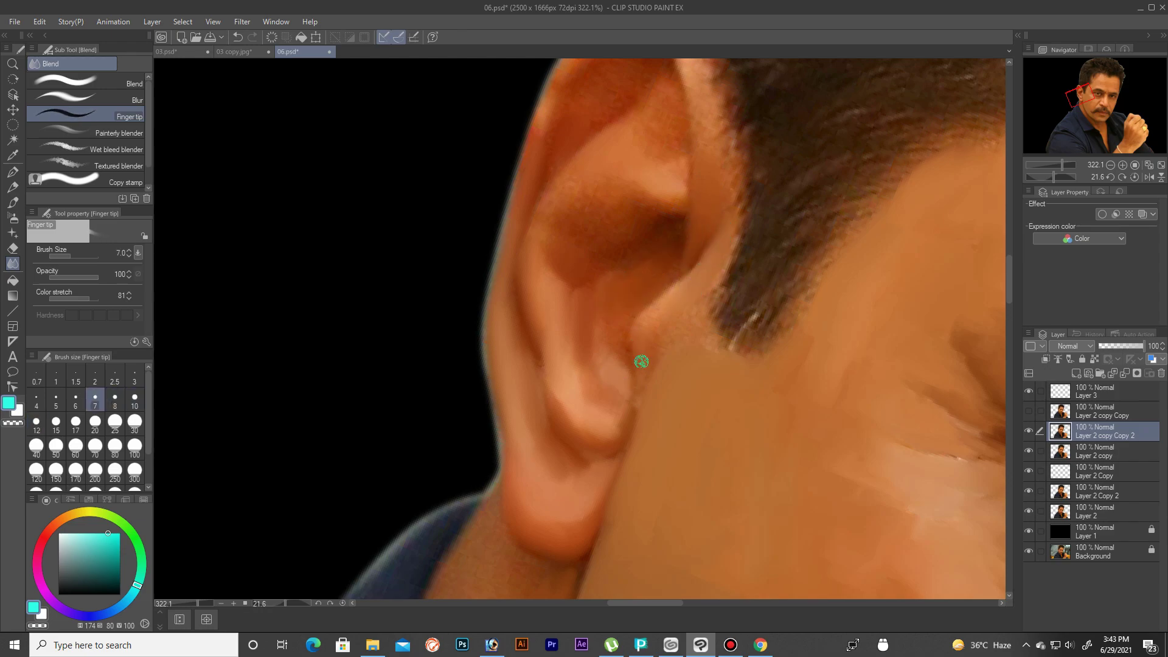
key("bracketright")
key("bracketright")
key("bracketright")
key("bracketleft")
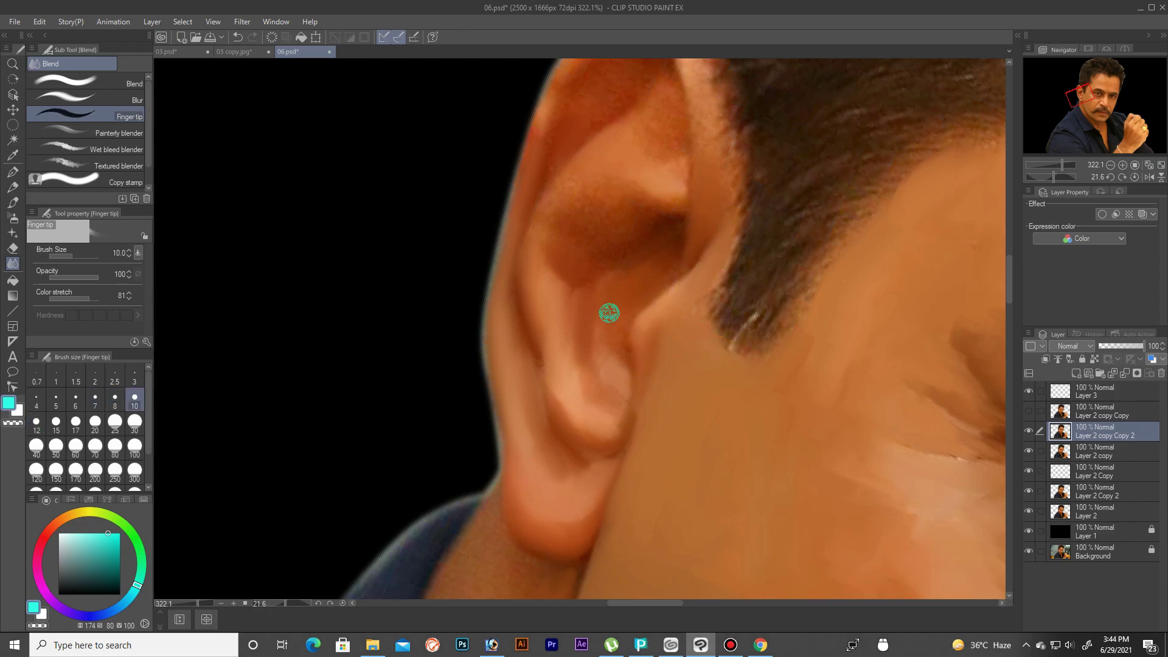
key("bracketright")
key("bracketright")
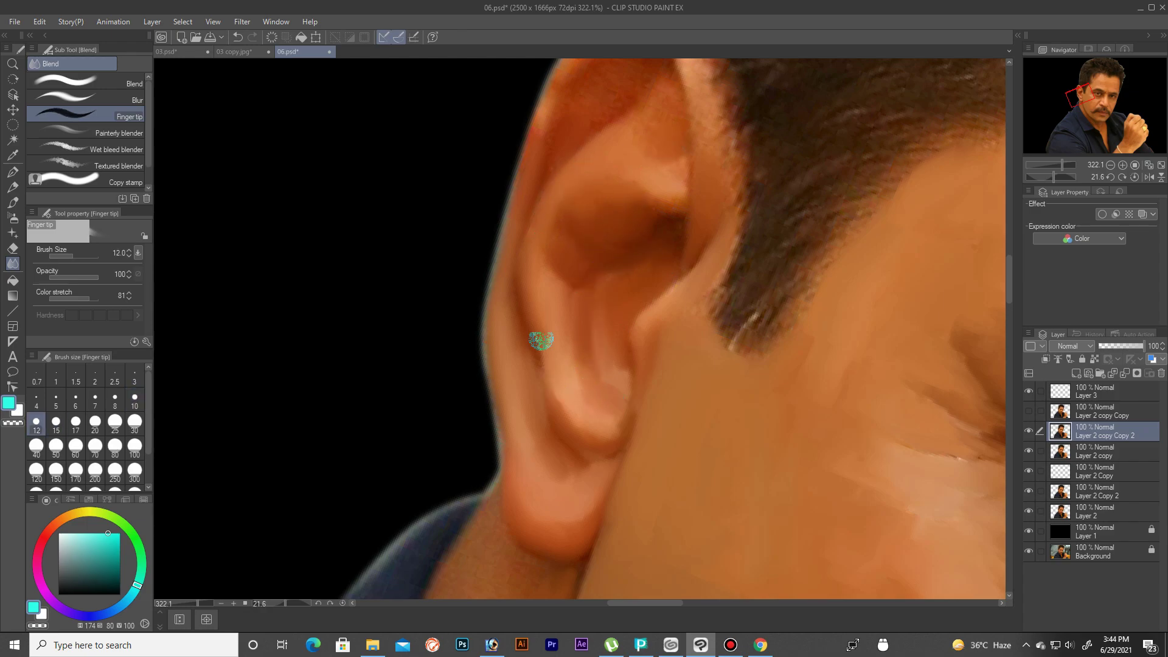
scroll(609, 342, "up", 2)
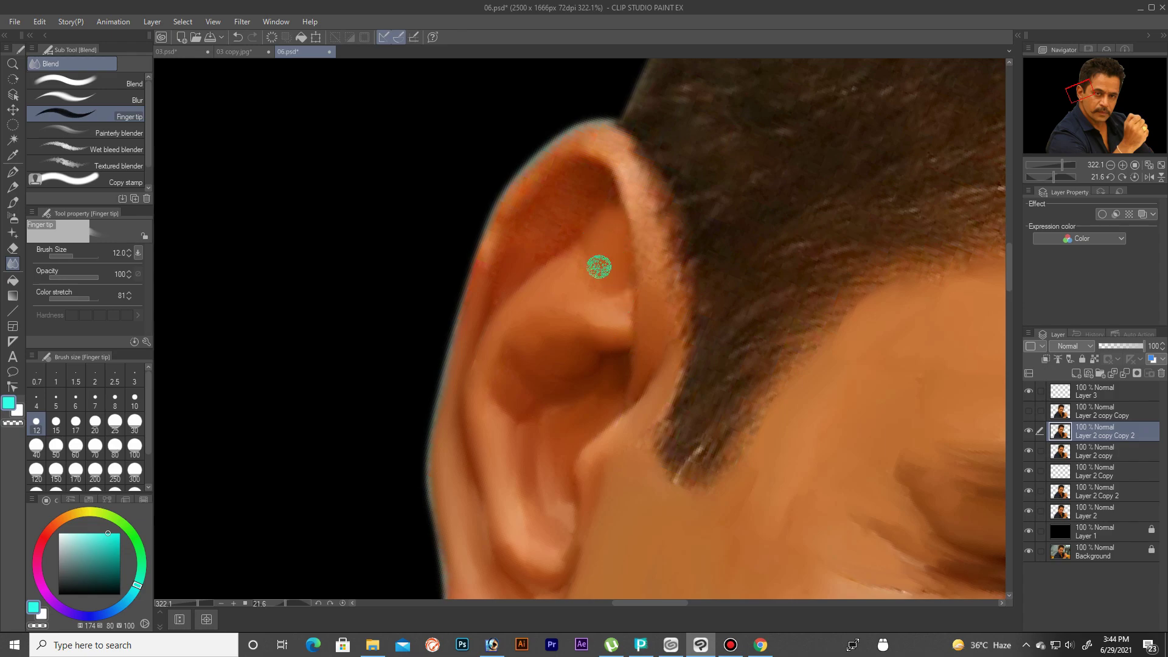
key("bracketleft")
key("bracketleft")
key("bracketright")
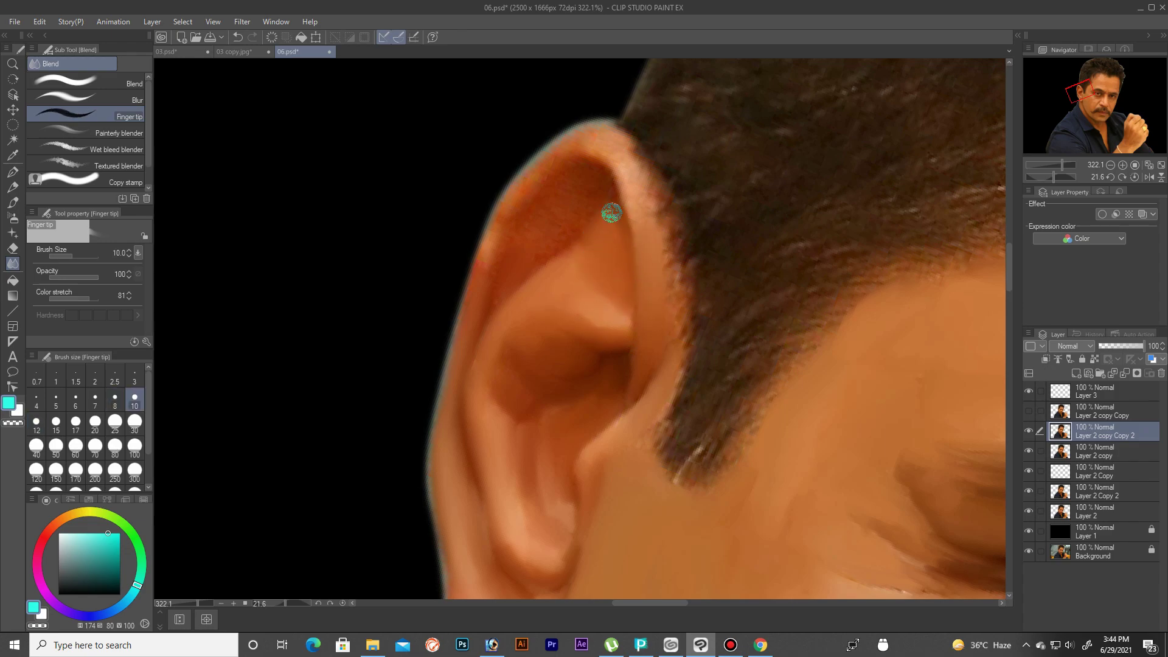
key("bracketright")
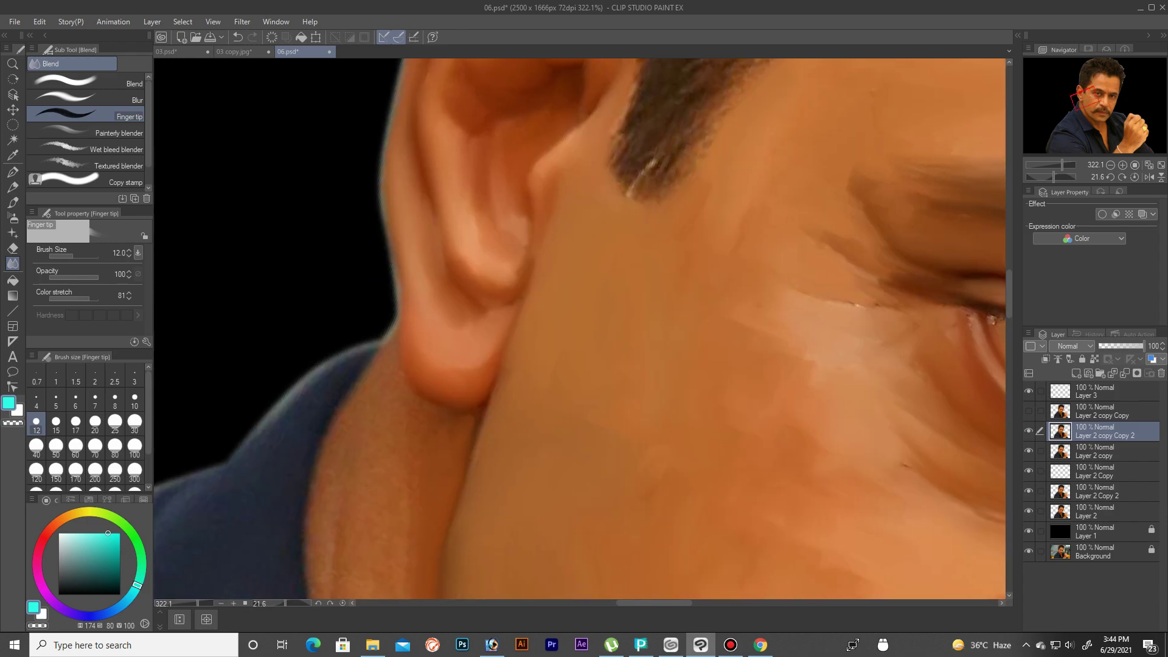
Step: Blend the jaw and upper neck skin into smooth painterly tones
scroll(426, 440, "down", 5)
key("bracketright")
key("bracketright")
key("bracketleft")
key("bracketleft")
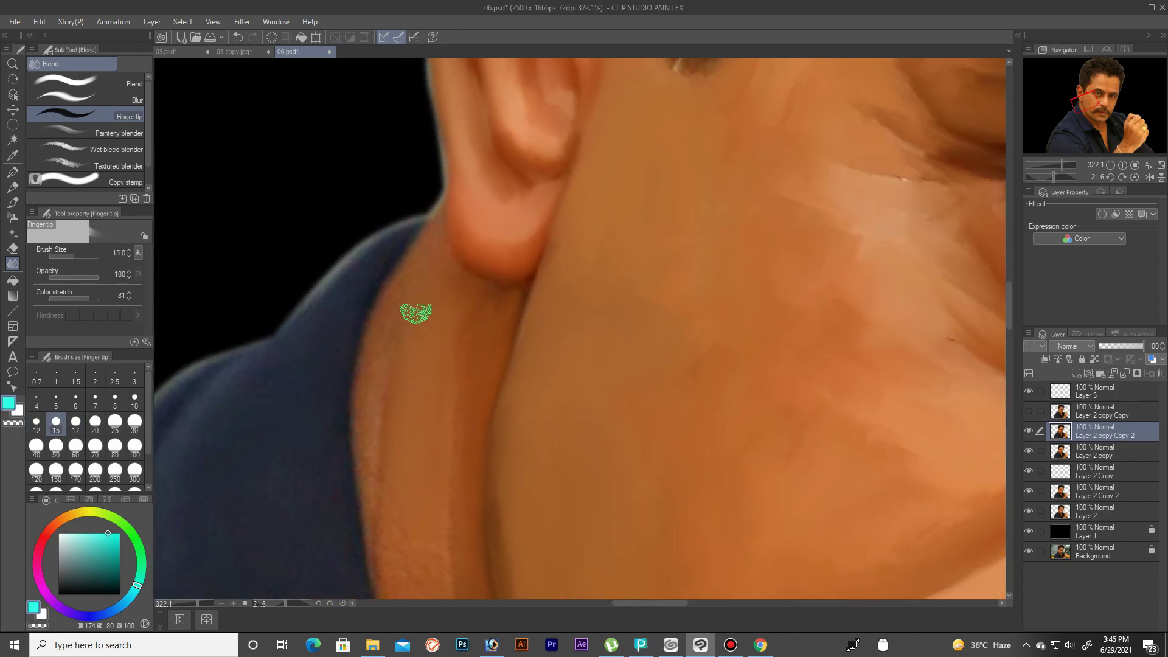
key("bracketleft")
scroll(463, 255, "down", 3)
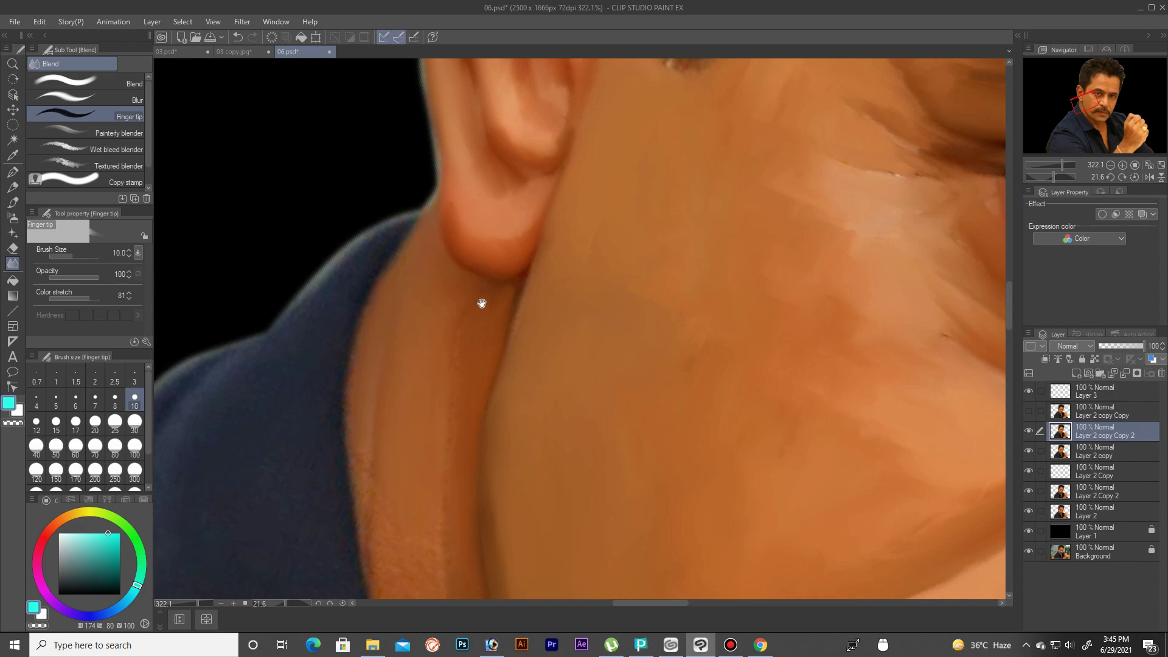
key("bracketright")
key("bracketright")
key("bracketright")
key("bracketright")
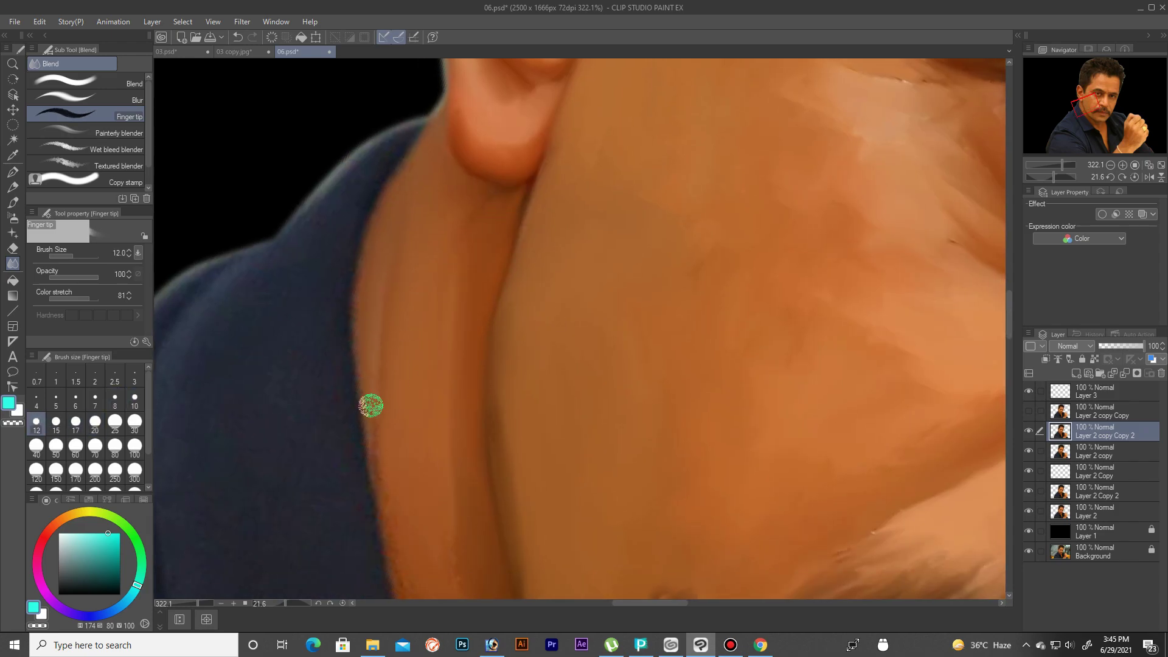
Step: Continue smoothing the skin down the neck with broader blending strokes
scroll(410, 180, "down", 5)
key("bracketleft")
scroll(387, 249, "down", 5)
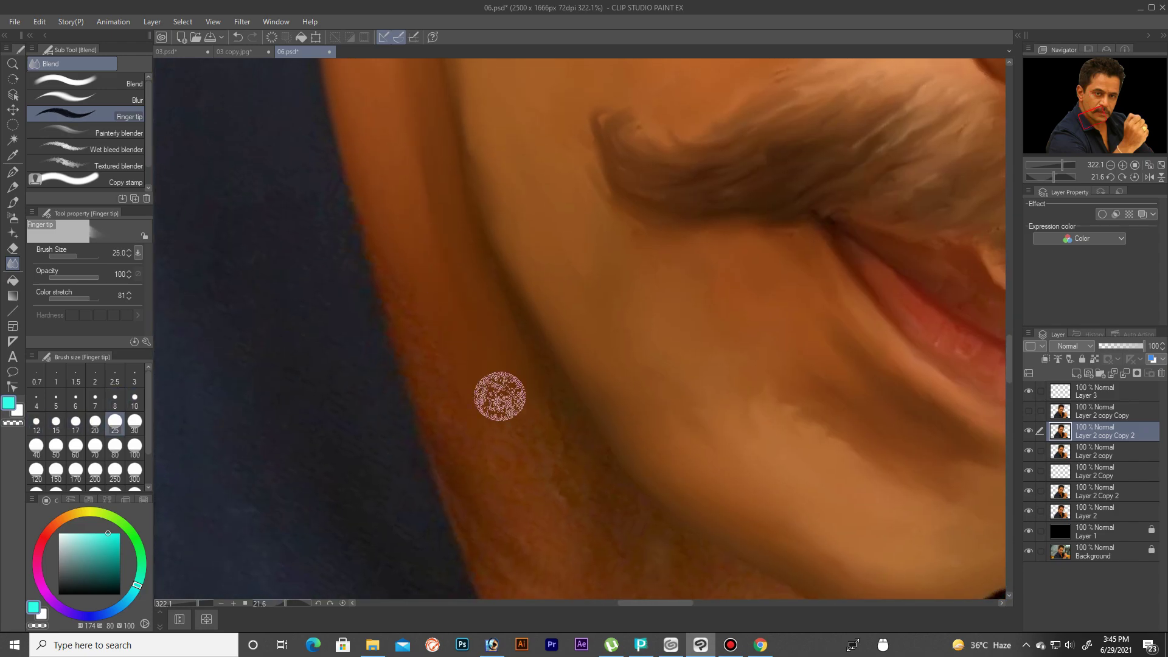
key("bracketright")
scroll(615, 487, "down", 3)
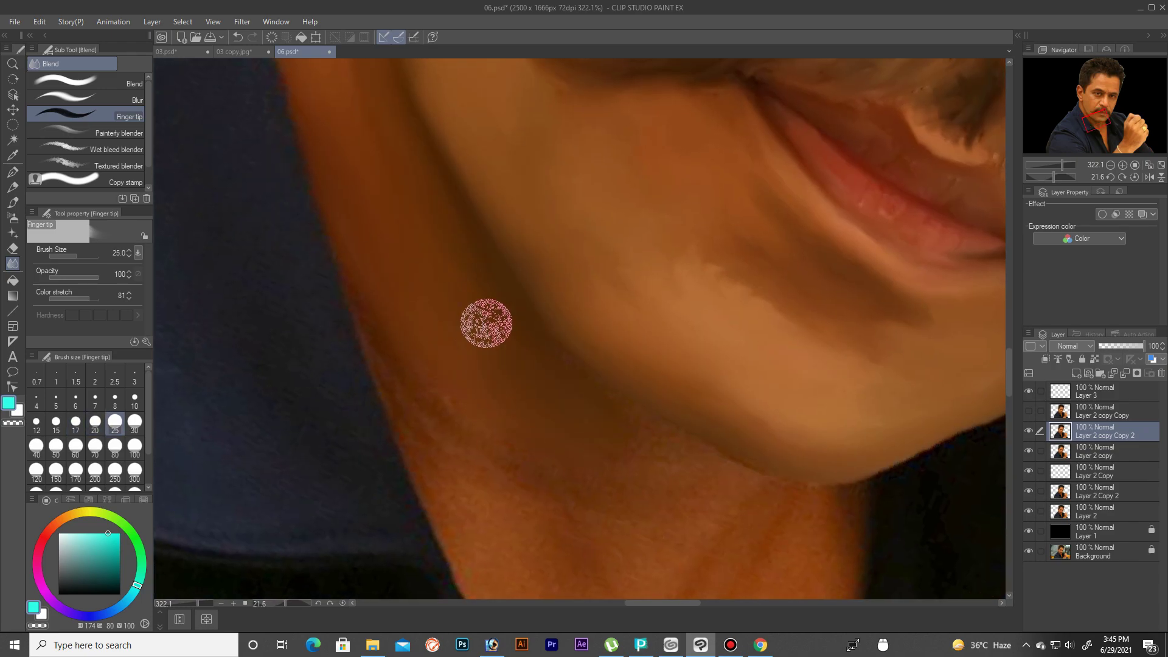
key("bracketleft")
key("bracketleft")
key("bracketleft")
scroll(572, 115, "down", 5)
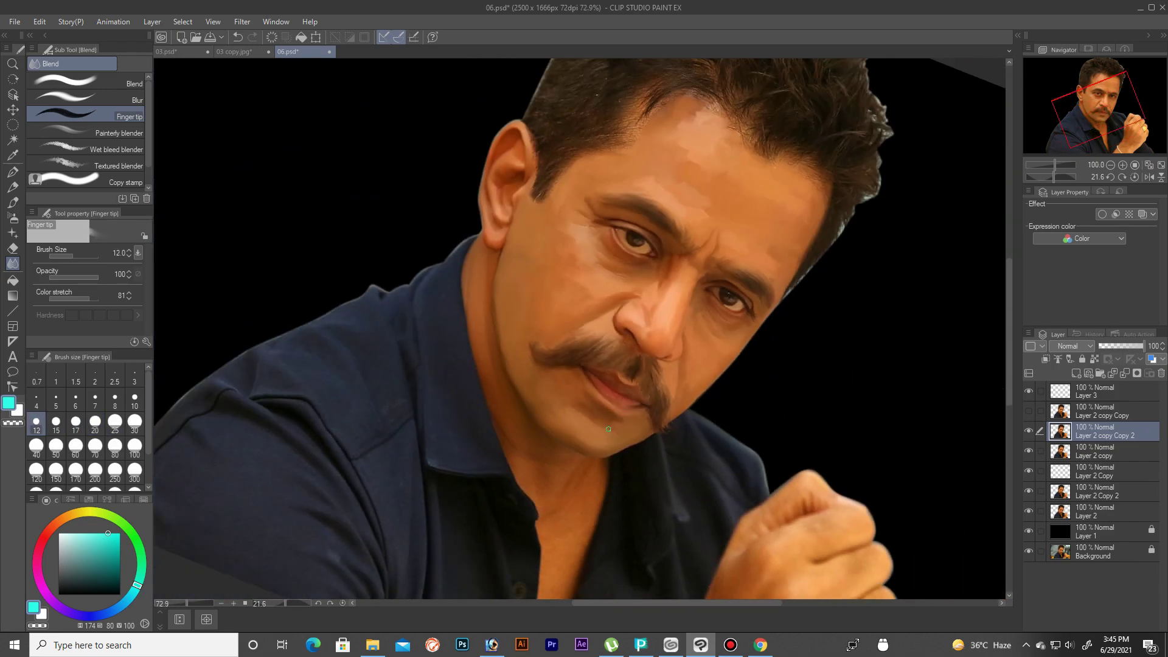
scroll(432, 472, "up", 4)
Step: Refine the neck edges with a smaller blending brush
key("bracketleft")
key("bracketleft")
key("bracketleft")
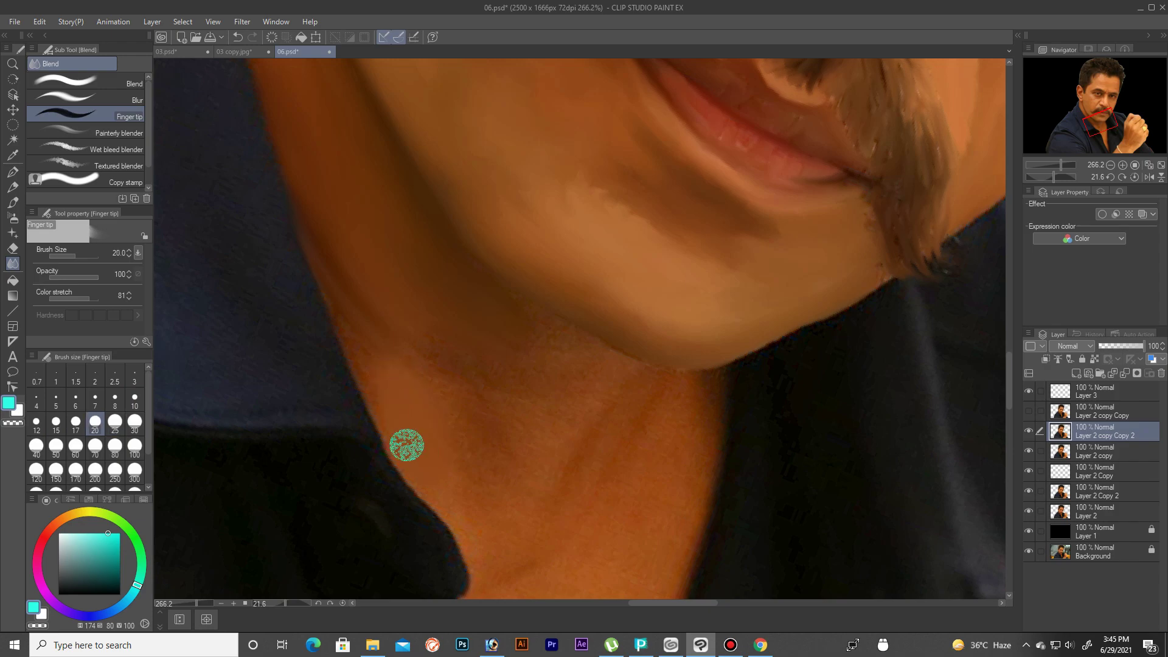
key("bracketleft")
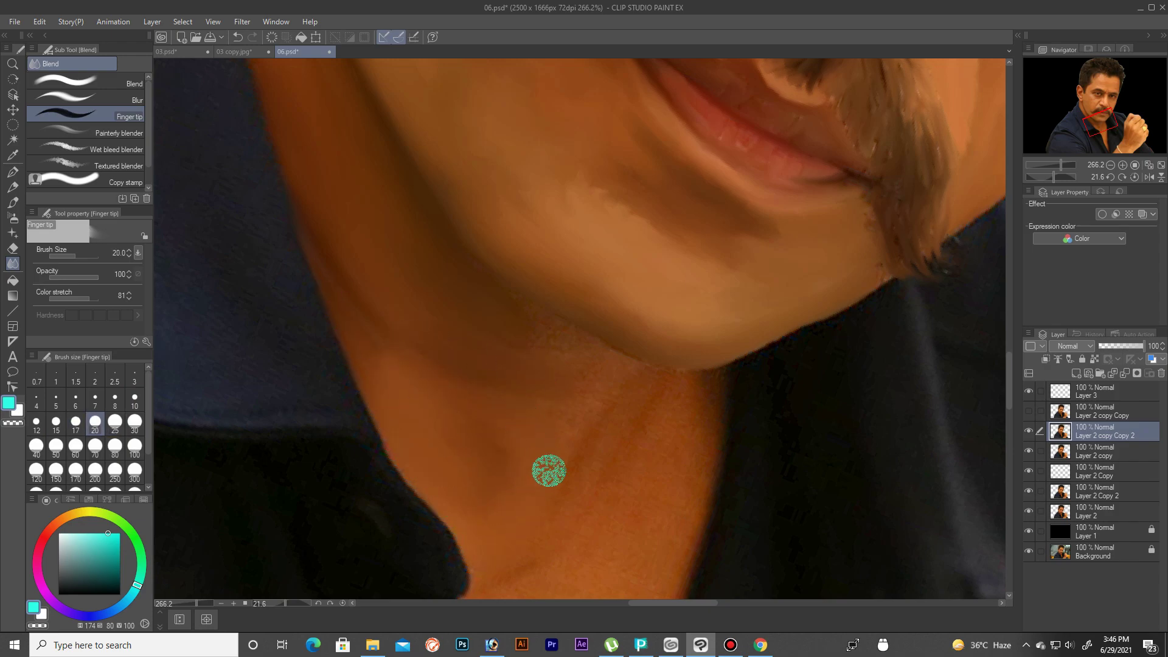
key("bracketleft")
key("bracketleft")
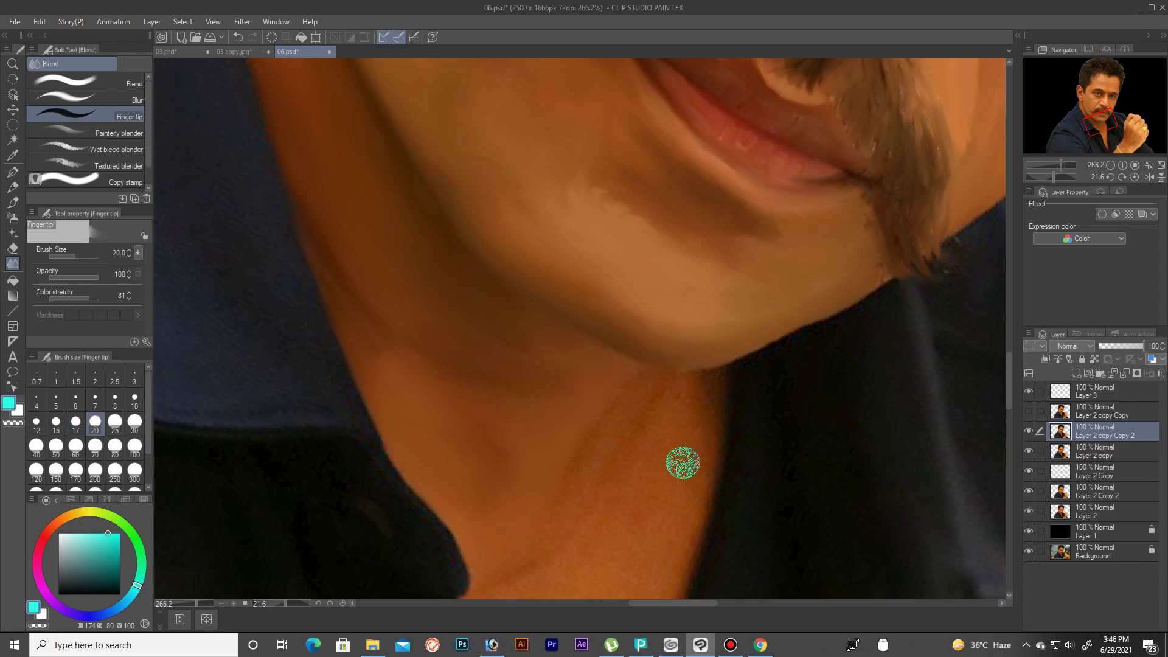
key("bracketleft")
key("bracketright")
key("bracketright")
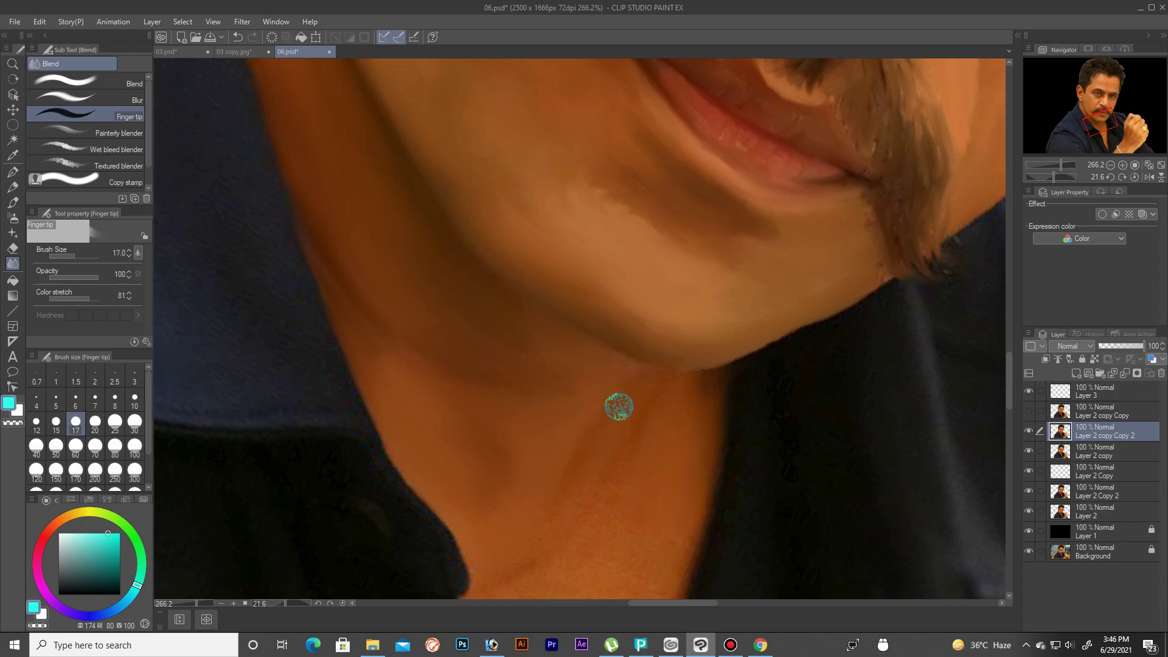
key("bracketleft")
key("bracketleft")
key("bracketleft")
key("bracketright")
key("bracketright")
Step: Blend the chest skin, view the whole portrait, and save the painting
scroll(663, 380, "down", 5)
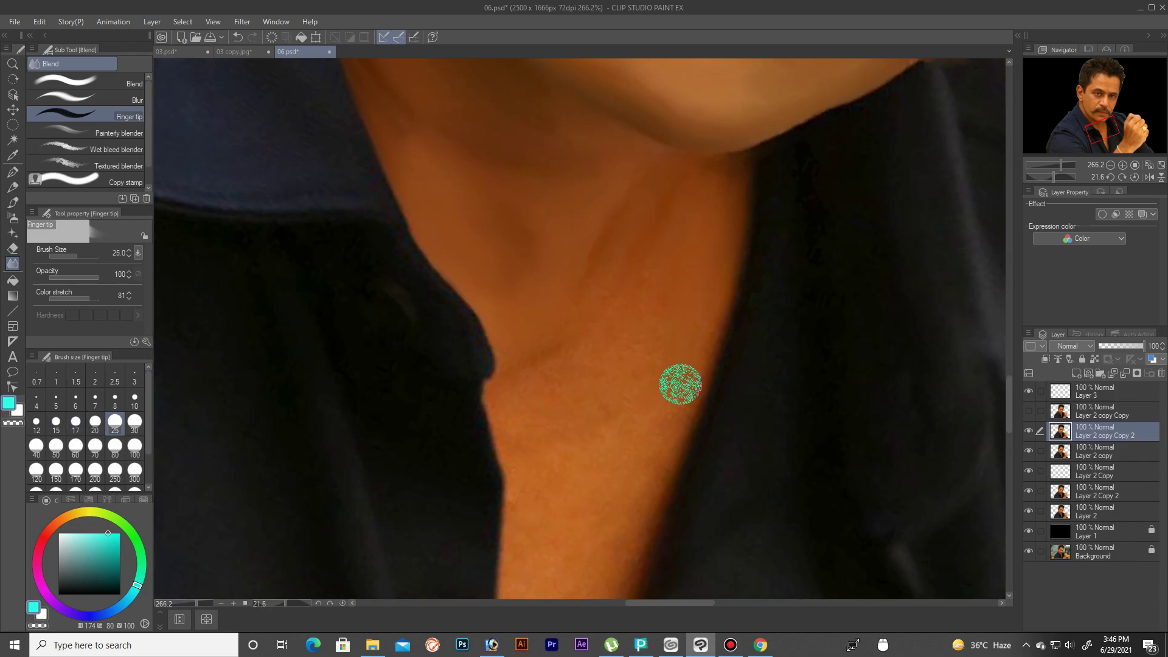
key("bracketright")
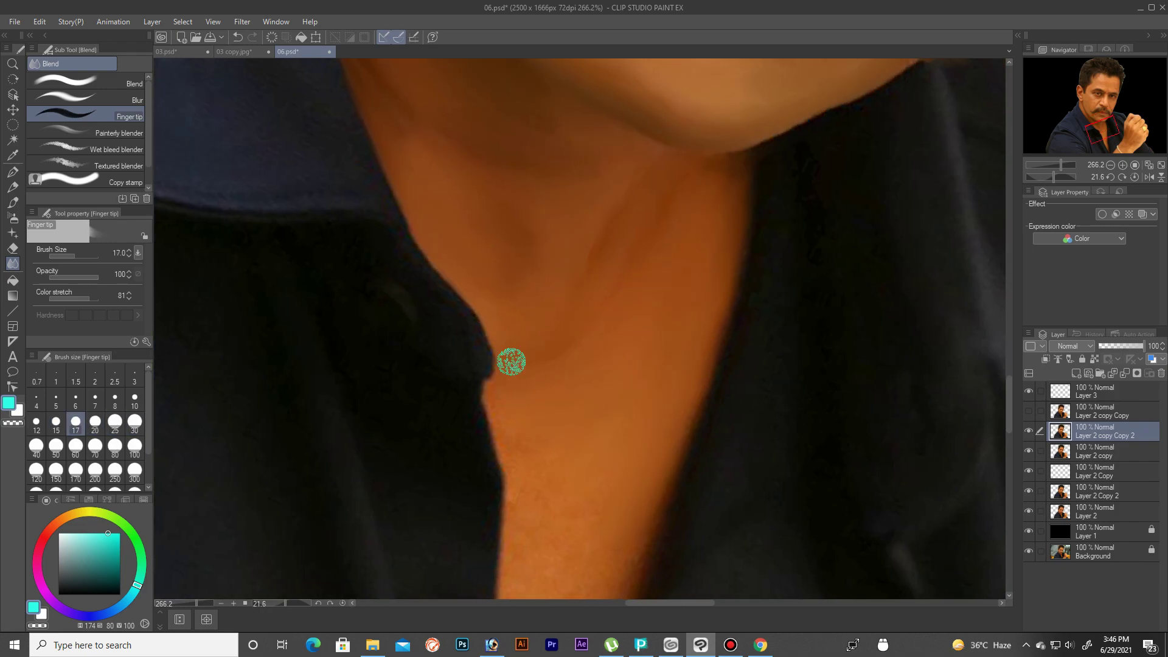
key("bracketright")
key("bracketright")
key("bracketright")
scroll(651, 401, "down", 5)
scroll(560, 295, "down", 3)
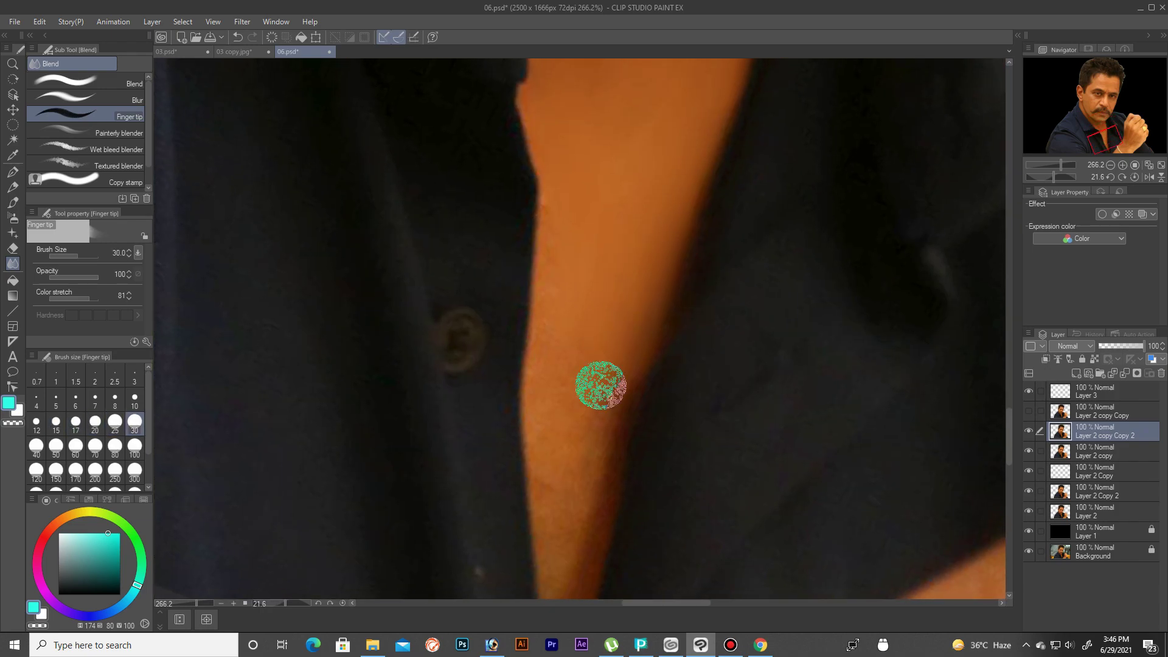
key("bracketleft")
key("bracketleft")
key("bracketright")
key("ctrl+0")
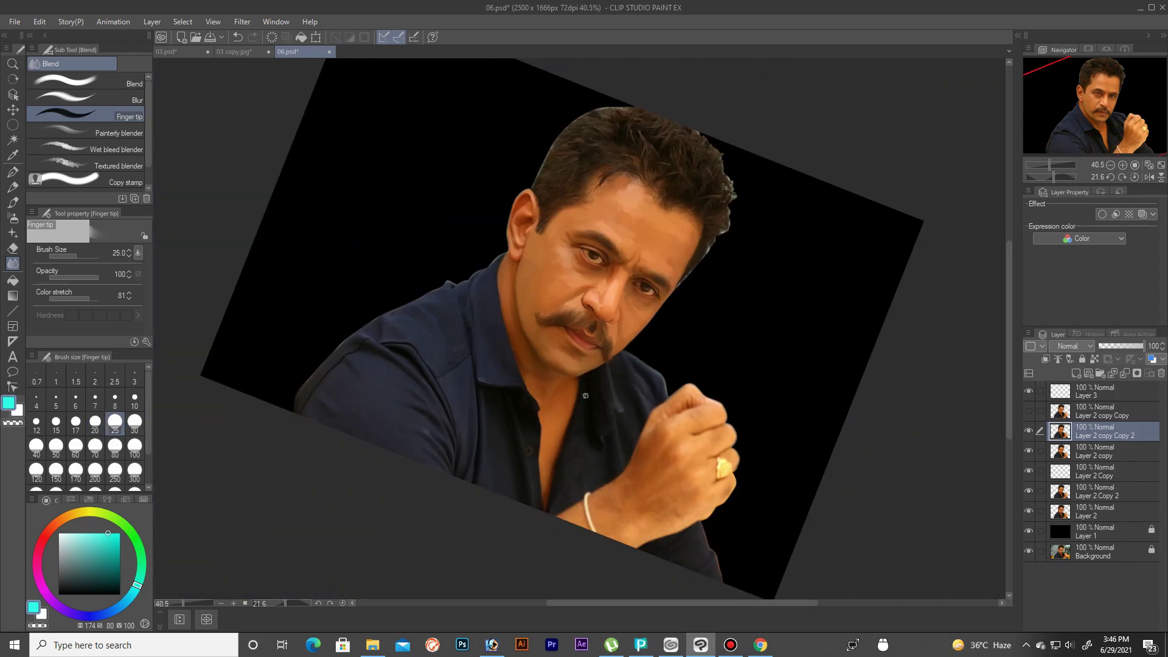
scroll(586, 396, "up", 5)
scroll(608, 389, "up", 2)
scroll(669, 395, "down", 2)
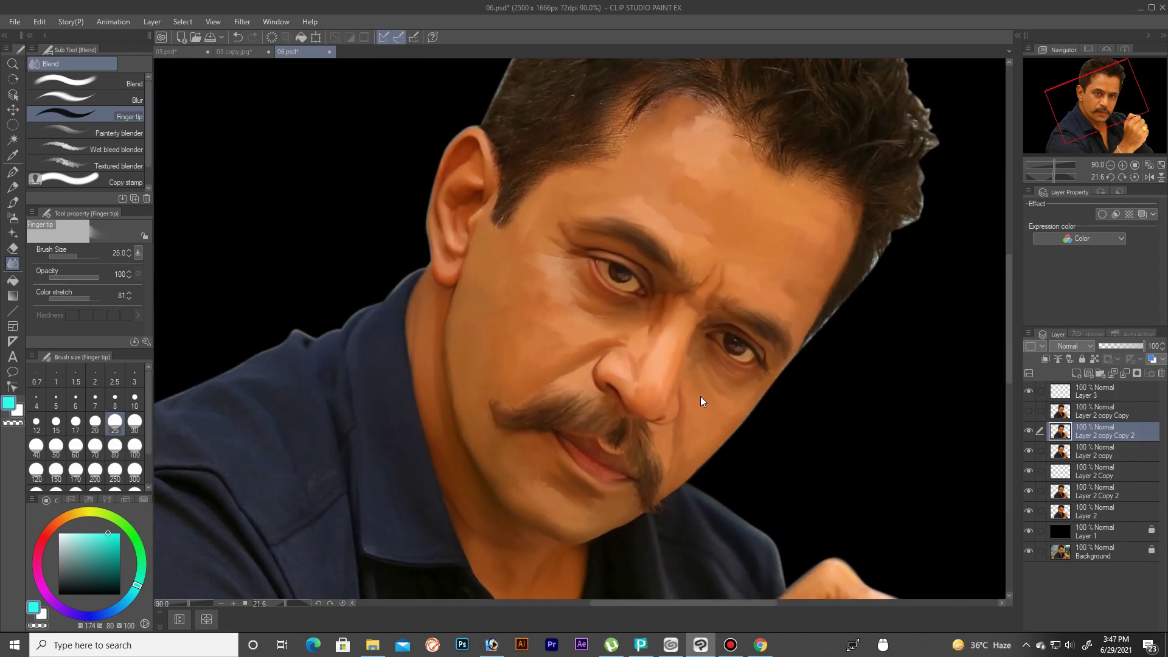
scroll(701, 401, "down", 1)
key("ctrl+s")
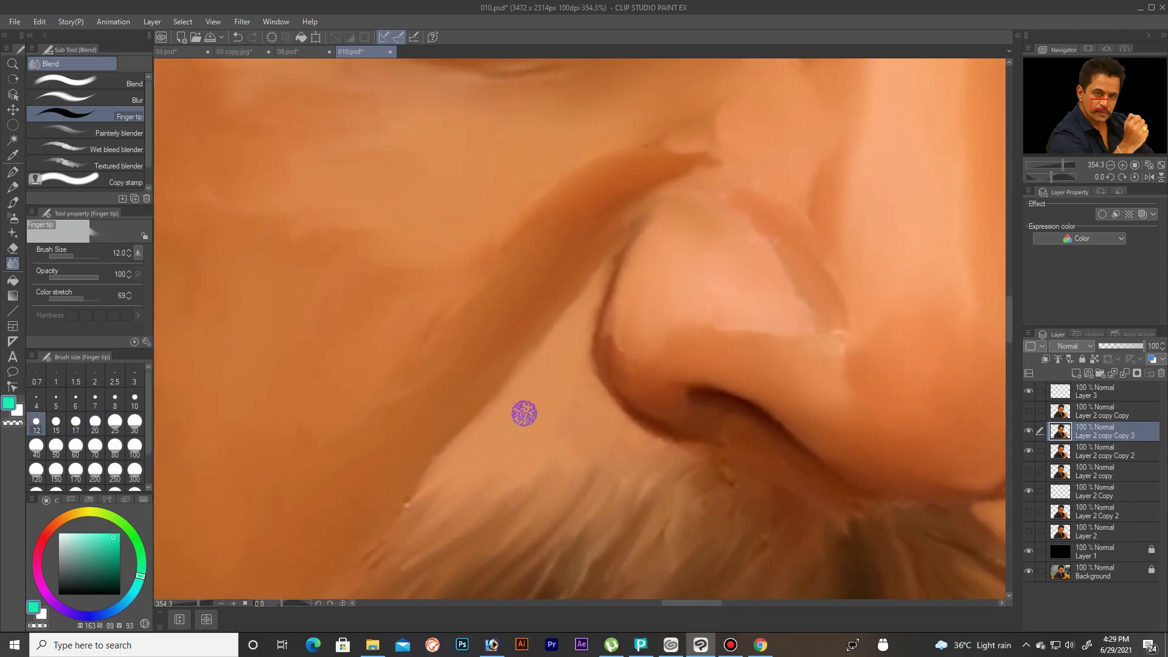
Step: Smudge a teal tint into the skin beside and across the nose
mouse_move(483, 432)
left_mouse_down()
mouse_move(515, 435)
mouse_move(545, 377)
mouse_move(510, 400)
left_mouse_up()
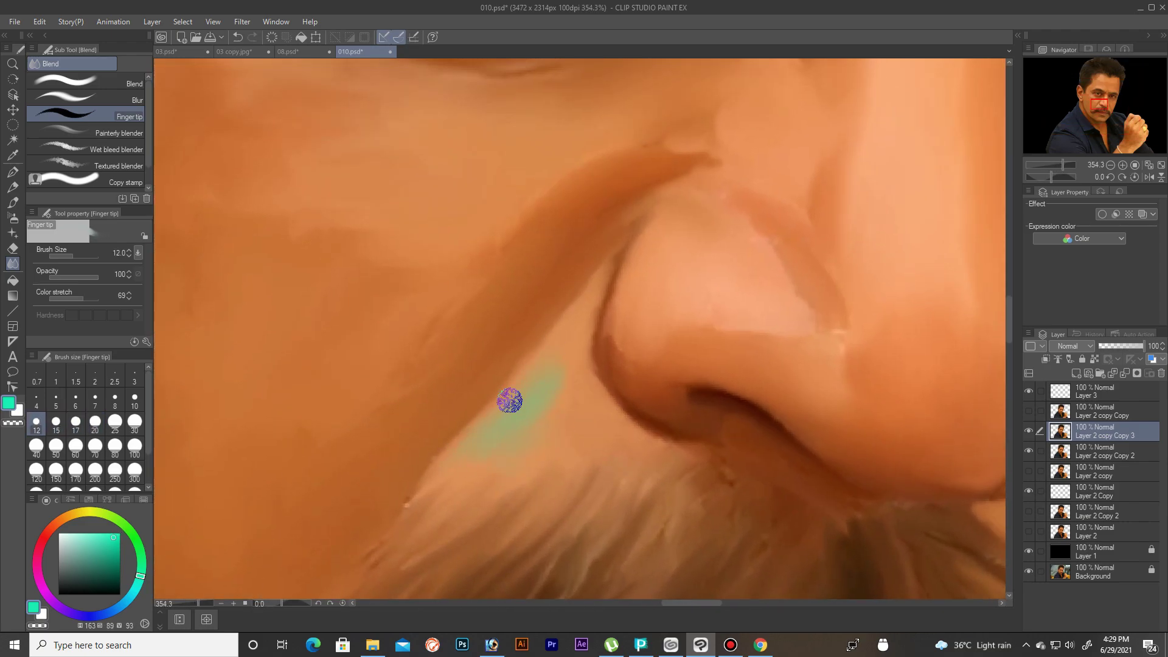
left_click_drag(77, 302, 73, 299)
mouse_move(553, 415)
left_mouse_down()
mouse_move(560, 448)
mouse_move(569, 378)
mouse_move(521, 387)
left_mouse_up()
key("bracketleft")
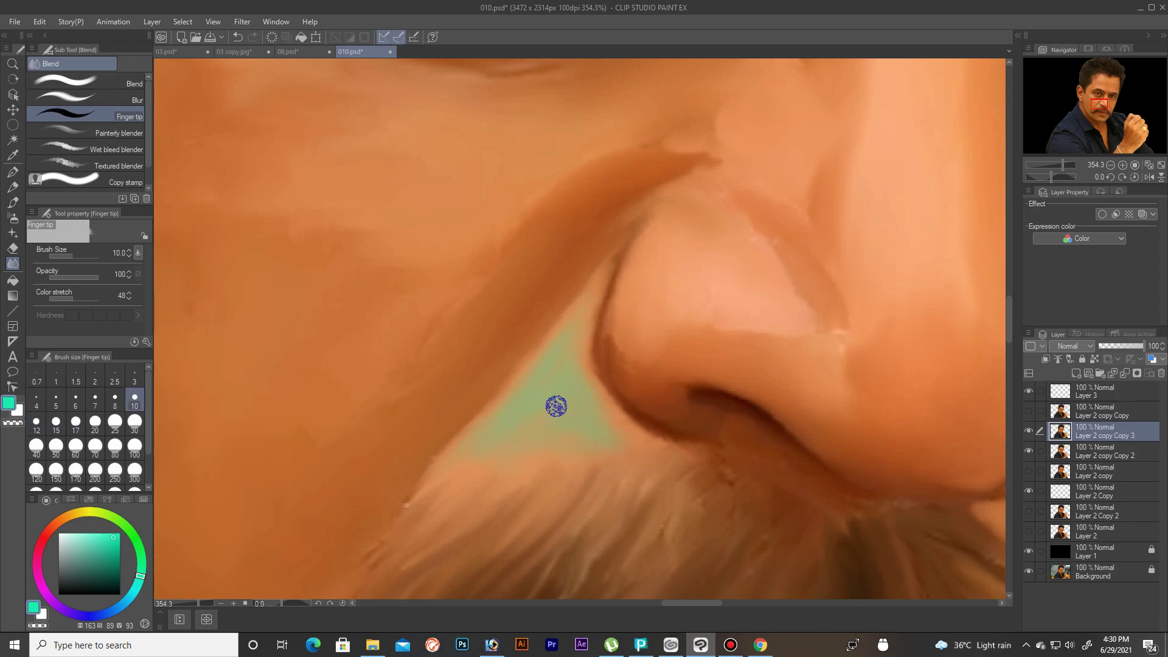
key("bracketright")
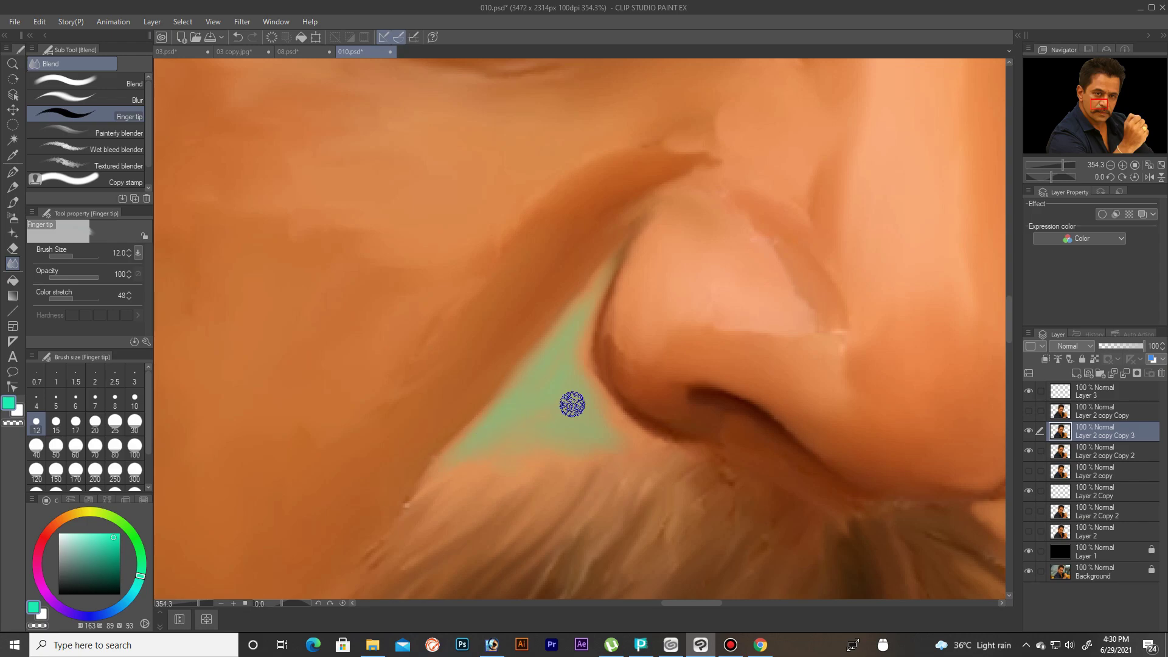
key("bracketright")
left_click_drag(751, 308, 786, 311)
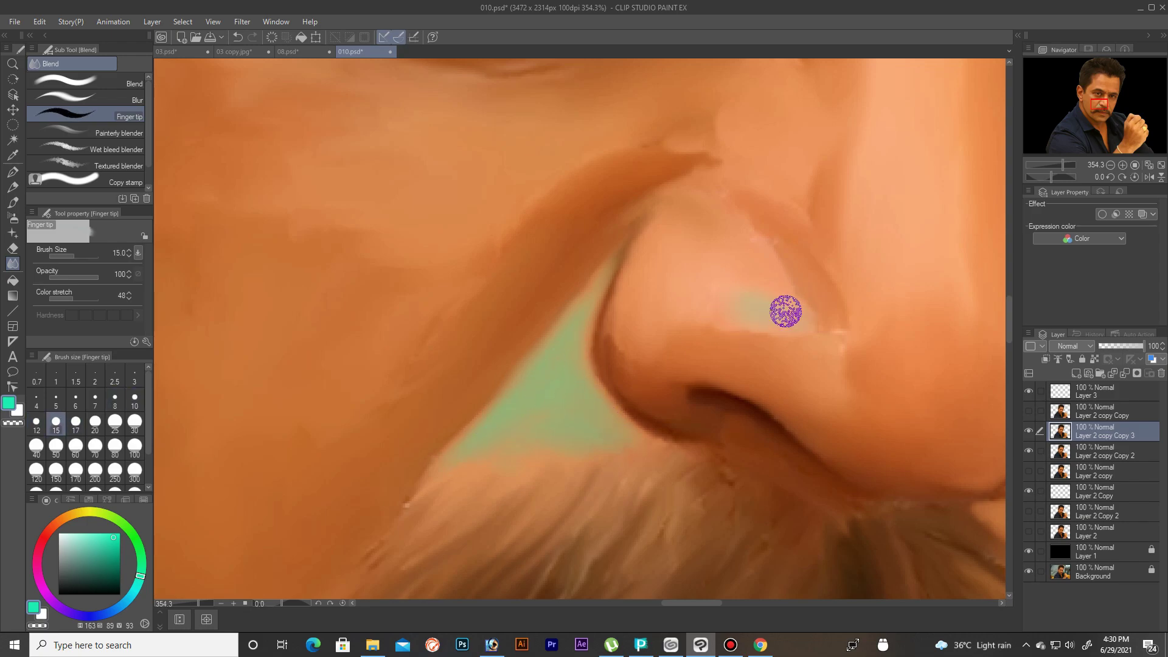
Step: Blend the teal tint over the left eye white and lower lid with a small brush
scroll(712, 292, "down", 2)
scroll(724, 262, "down", 2)
scroll(645, 273, "down", 2)
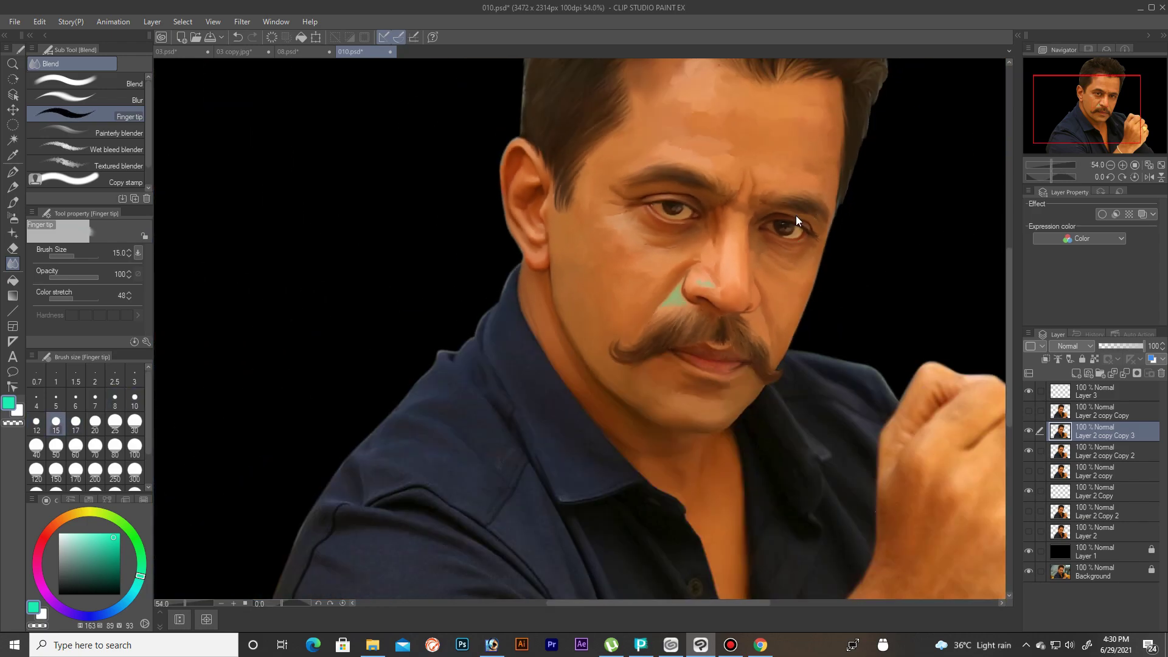
scroll(798, 220, "down", 2)
scroll(709, 271, "up", 5)
scroll(615, 140, "up", 4)
scroll(452, 237, "up", 2)
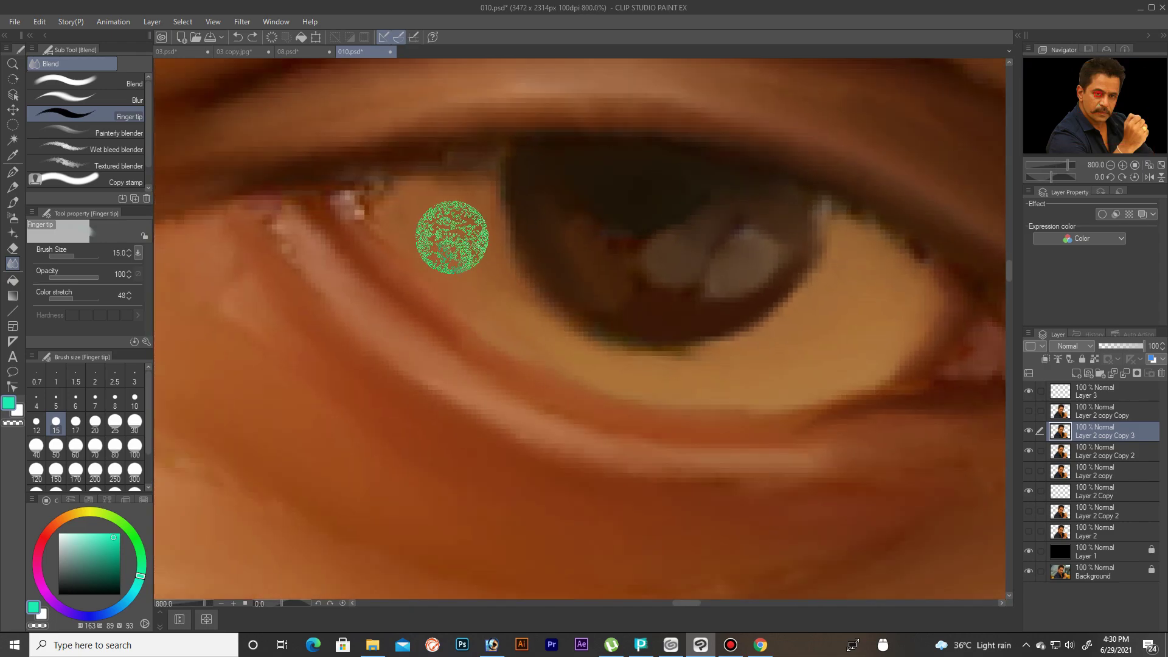
key("bracketleft")
key("bracketleft")
mouse_move(499, 316)
left_mouse_down()
mouse_move(427, 227)
mouse_move(435, 201)
mouse_move(459, 218)
mouse_move(485, 290)
mouse_move(605, 359)
mouse_move(766, 375)
left_mouse_up()
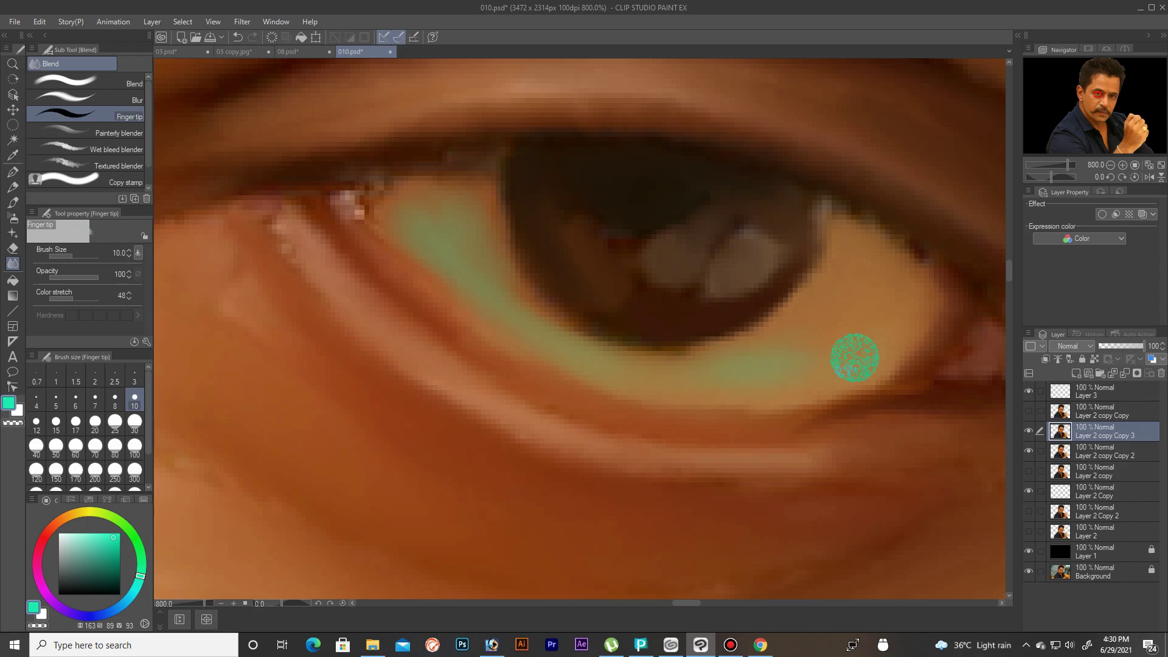
left_click_drag(854, 358, 907, 305)
key("bracketleft")
key("bracketleft")
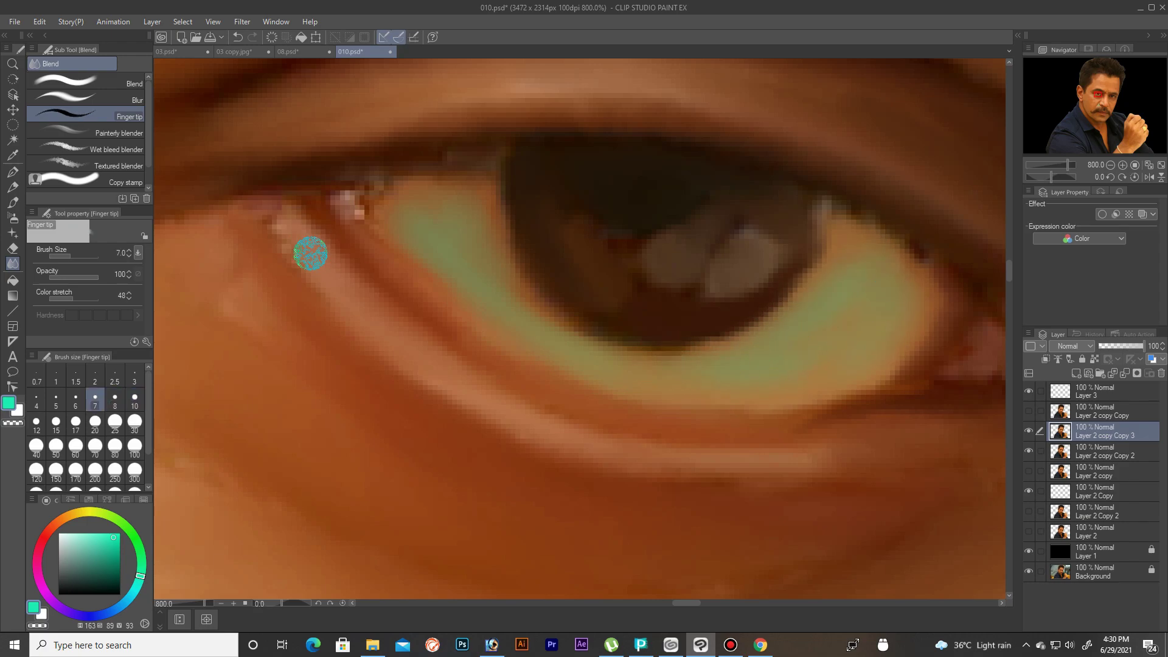
key("bracketleft")
key("bracketright")
key("bracketright")
key("bracketright")
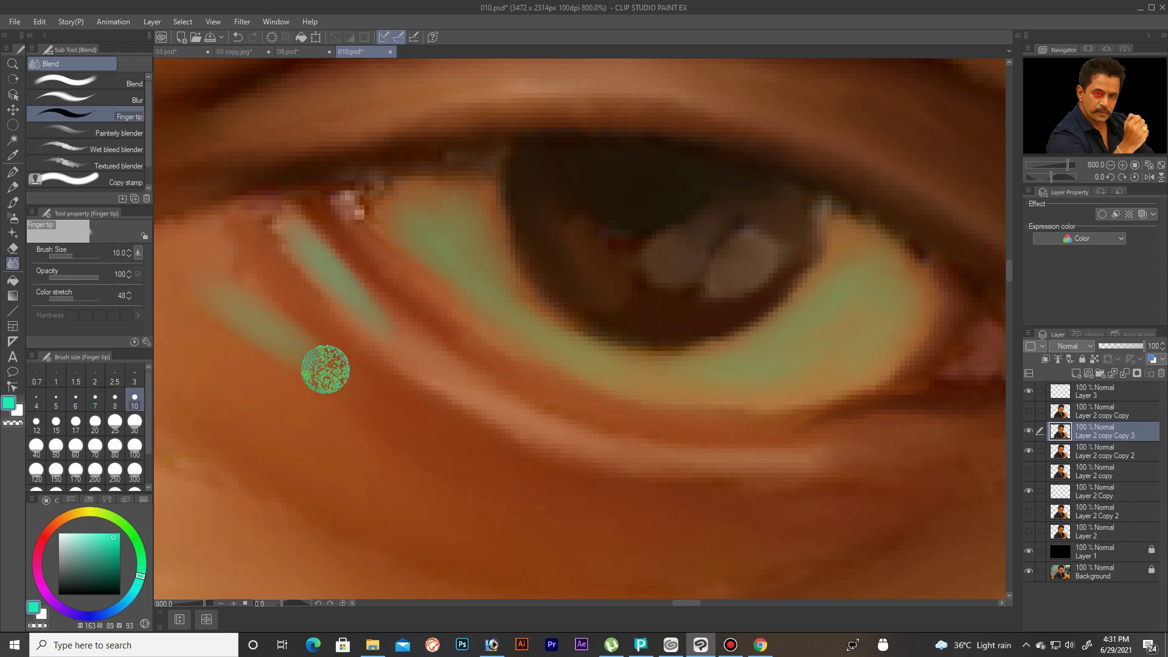
scroll(502, 230, "down", 10)
scroll(502, 229, "up", 2)
Step: Blend a teal glow along the jawline beside the mustache
scroll(504, 304, "up", 2)
key("bracketright")
key("bracketright")
key("bracketright")
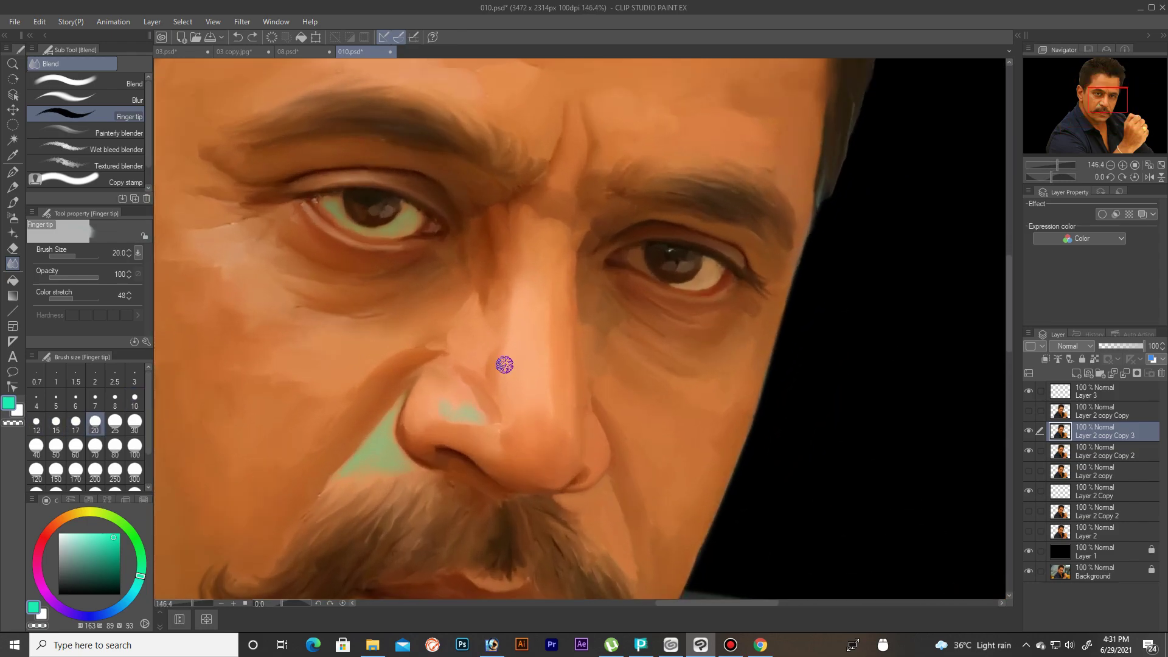
key("bracketright")
key("bracketright")
scroll(496, 347, "down", 2)
scroll(560, 304, "up", 1)
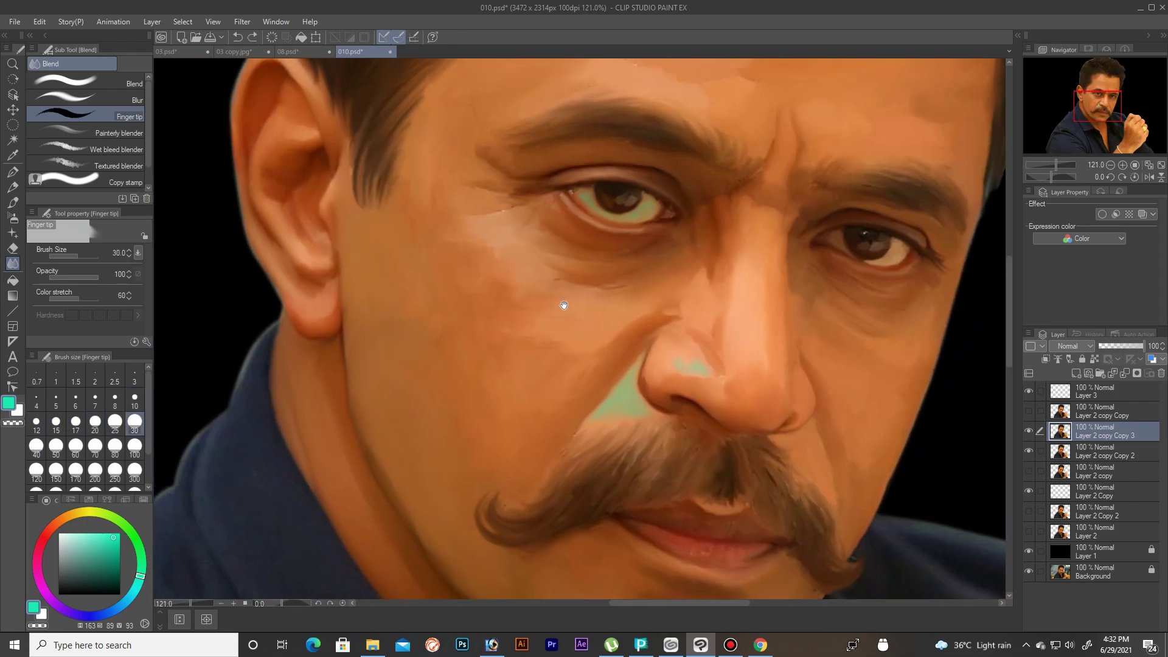
scroll(409, 331, "up", 2)
key("bracketleft")
key("bracketleft")
key("bracketleft")
key("bracketleft")
key("bracketleft")
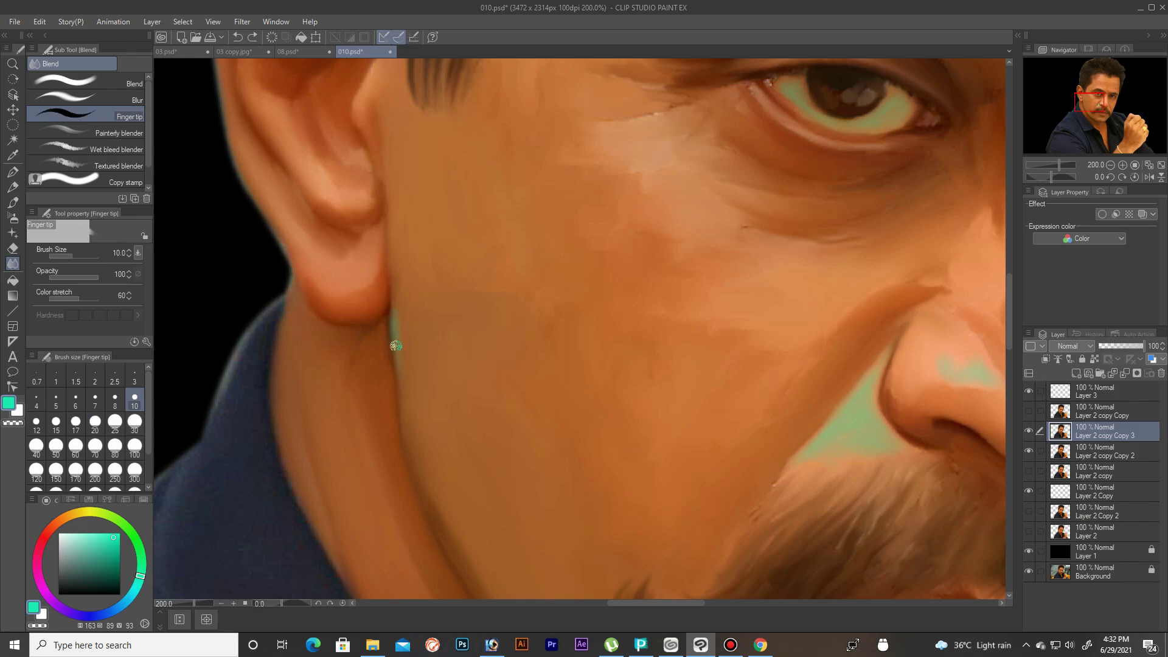
key("bracketright")
key("bracketright")
left_click_drag(402, 352, 391, 287)
key("bracketright")
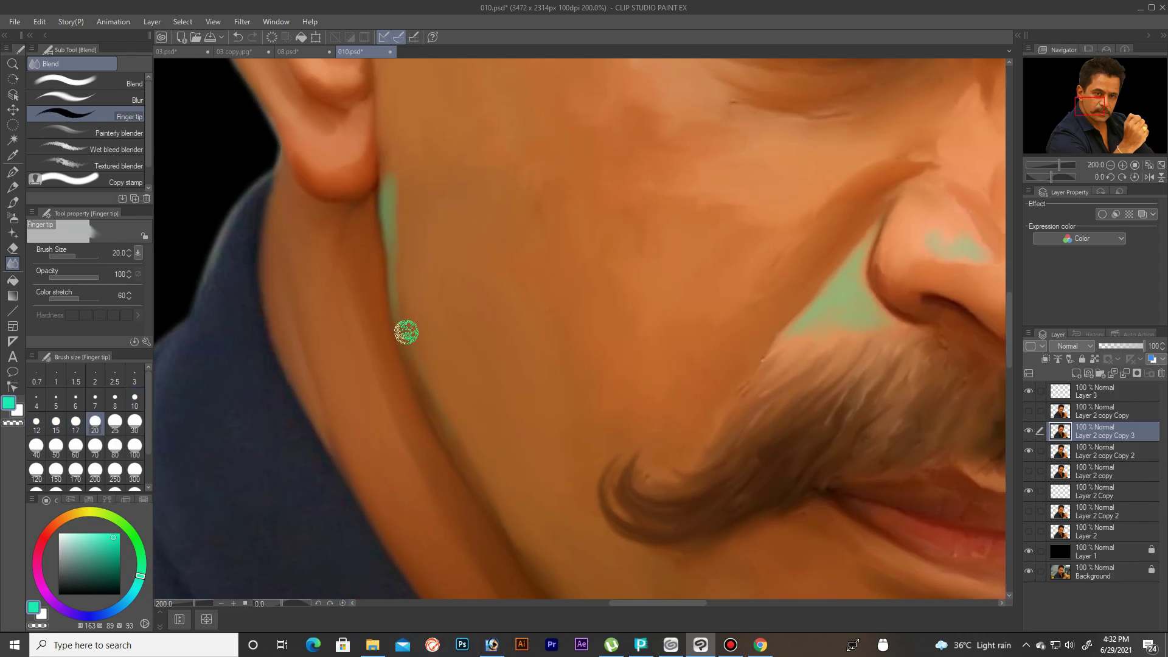
left_click_drag(452, 424, 427, 319)
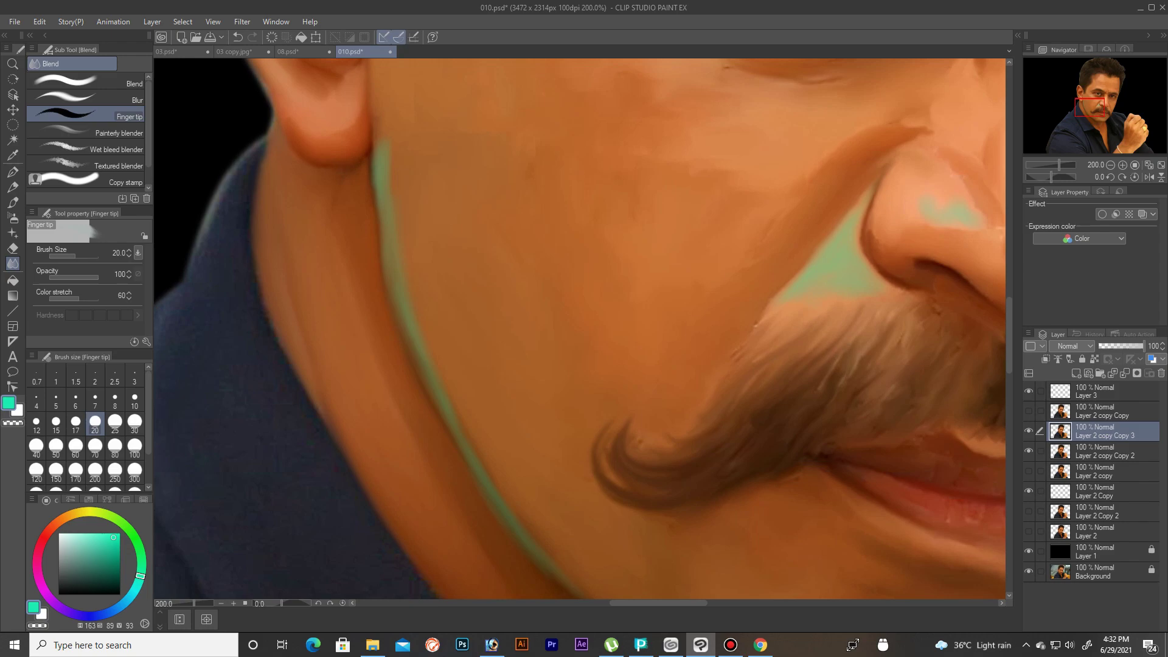
Step: Blend teal glow along the lower earlobe and up the ear rim
left_click_drag(377, 79, 441, 319)
key("bracketleft")
key("bracketleft")
key("bracketleft")
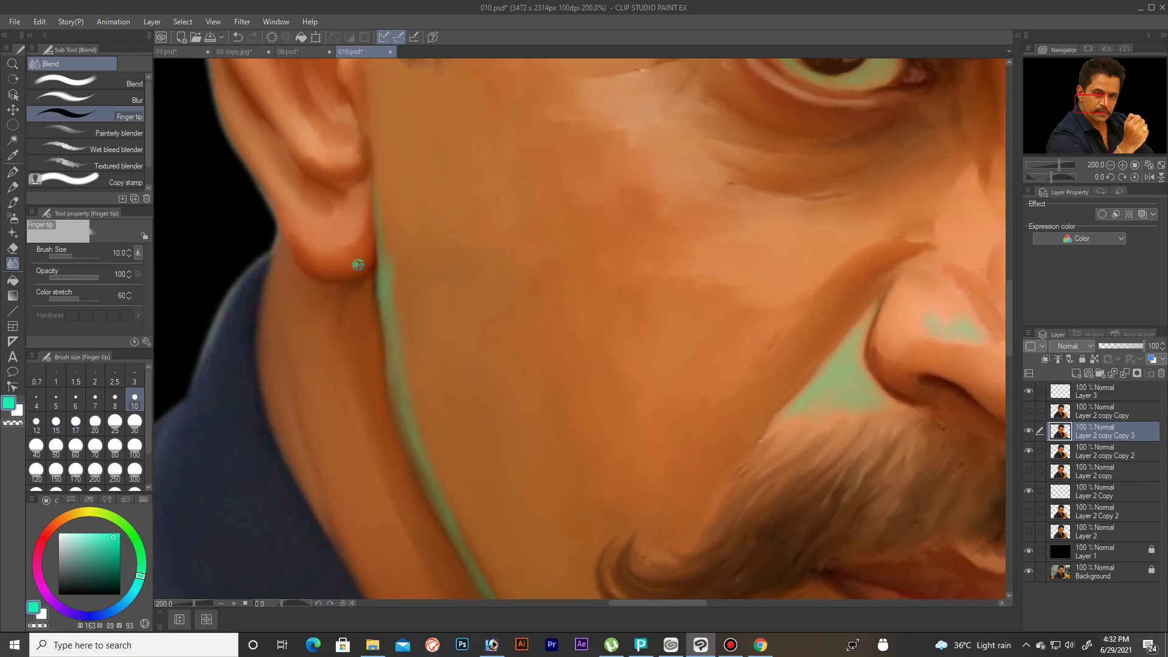
key("bracketright")
key("bracketright")
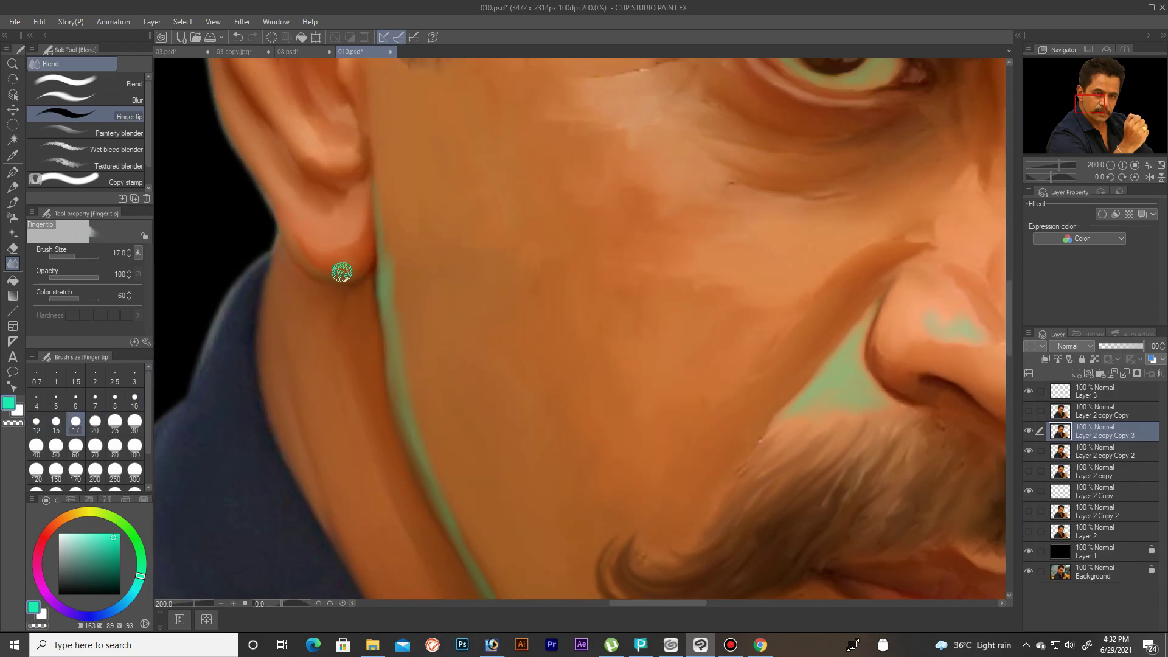
left_click_drag(313, 261, 362, 266)
key("bracketright")
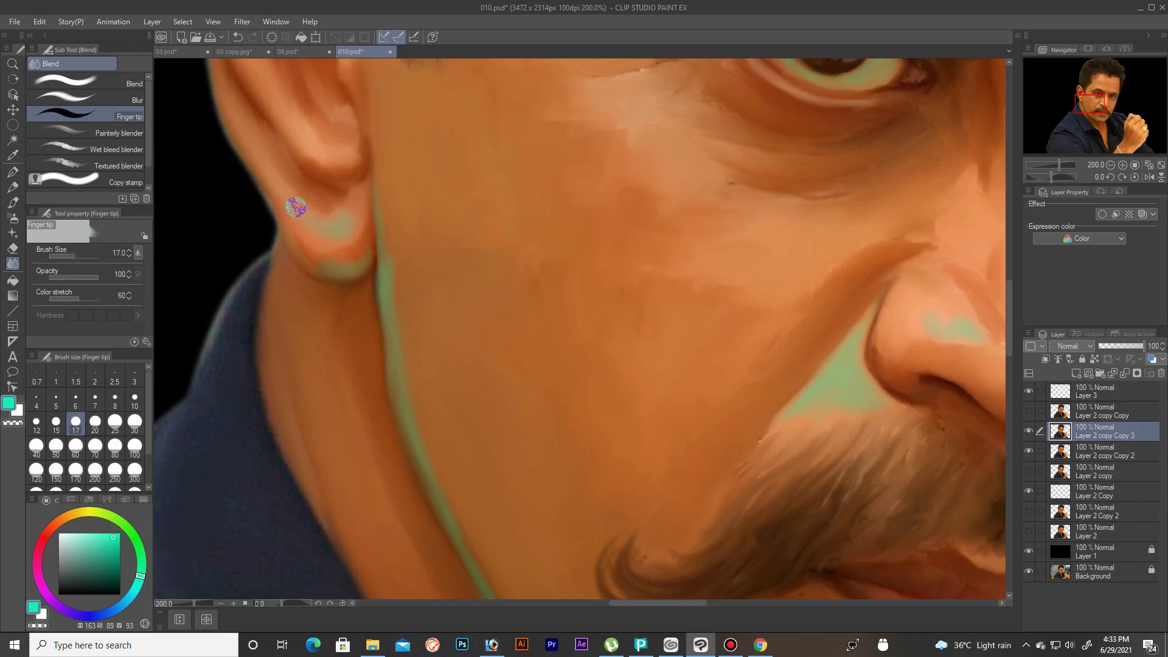
left_click_drag(296, 208, 358, 255)
key("bracketleft")
key("bracketleft")
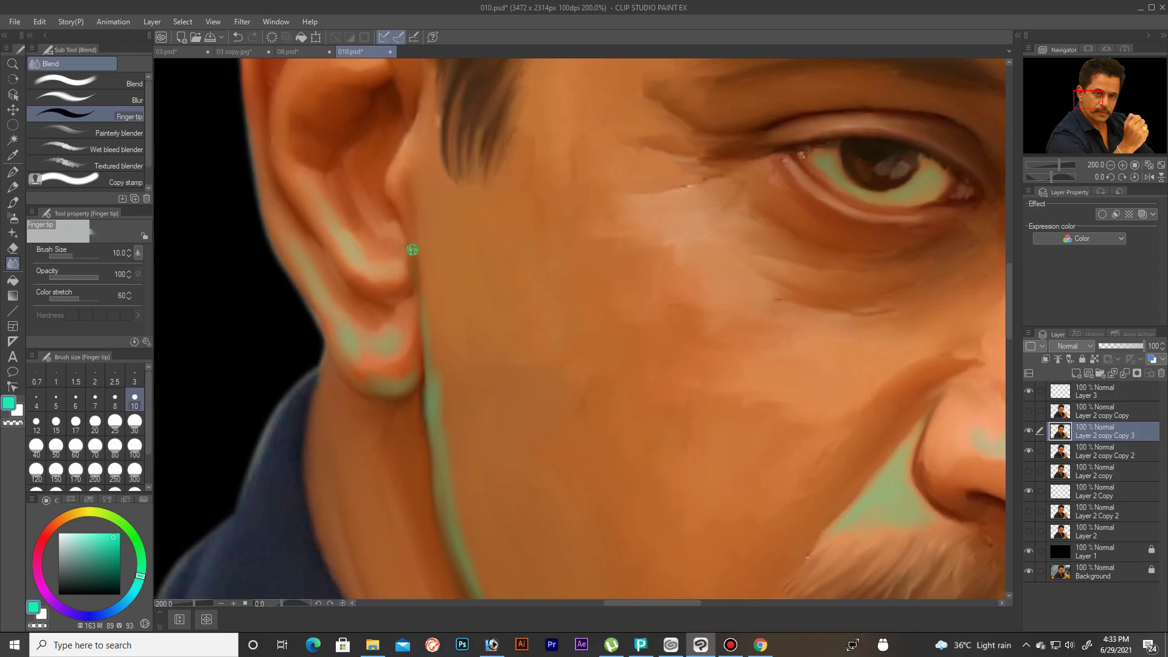
left_click_drag(397, 190, 430, 315)
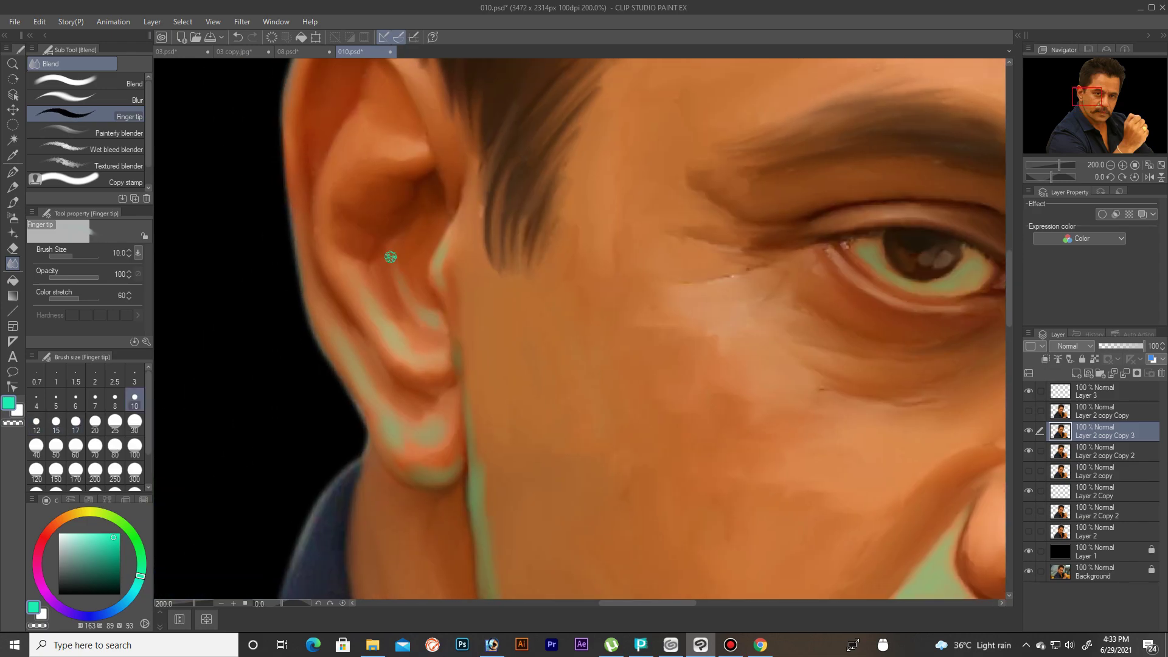
key("bracketright")
left_click_drag(298, 185, 322, 313)
Step: Dab teal into the ear and under the eye, and streak it up the temple
key("bracketright")
key("bracketright")
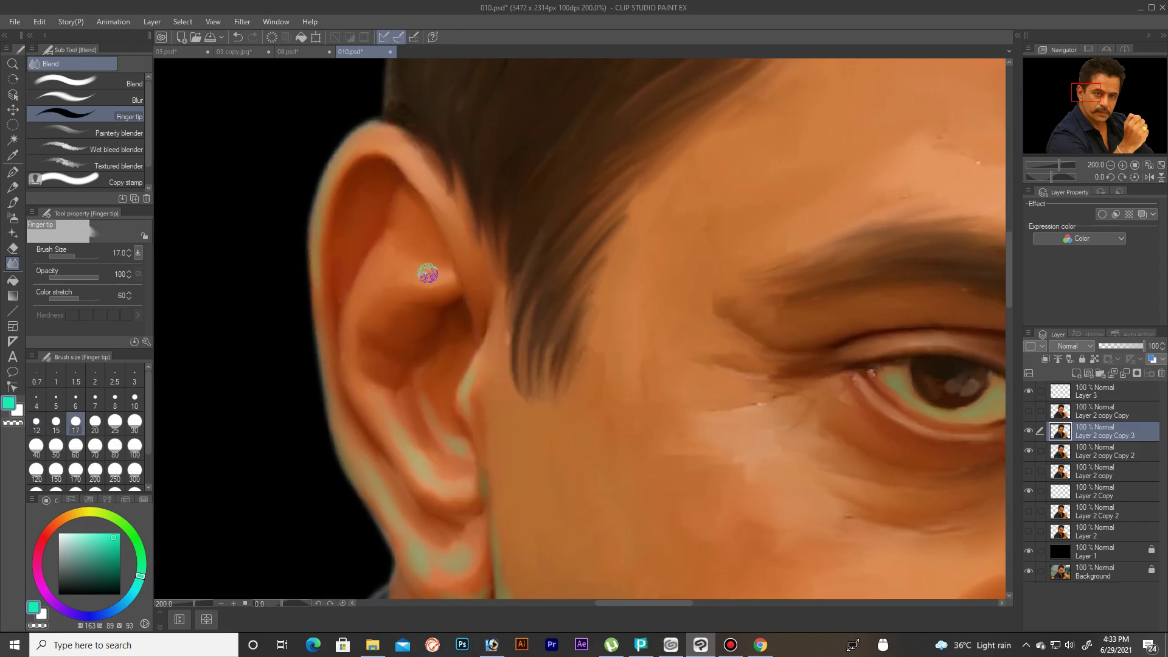
key("bracketright")
left_click(401, 268)
left_click(734, 431)
key("bracketright")
key("bracketright")
key("bracketright")
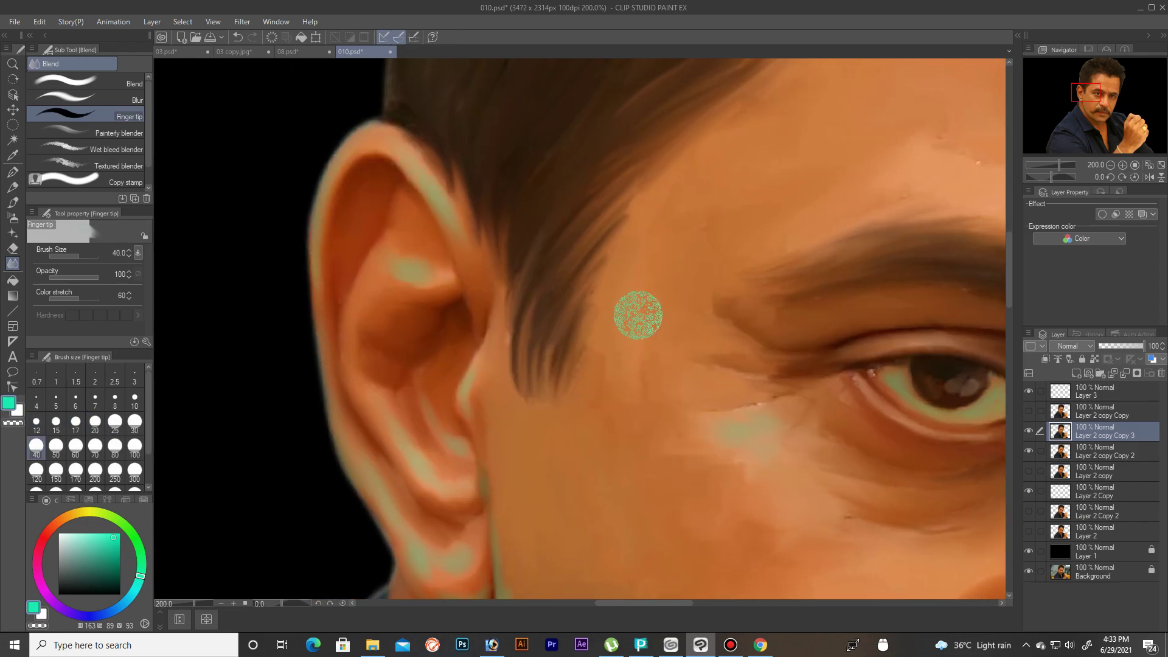
left_click_drag(596, 319, 694, 165)
left_click(62, 299)
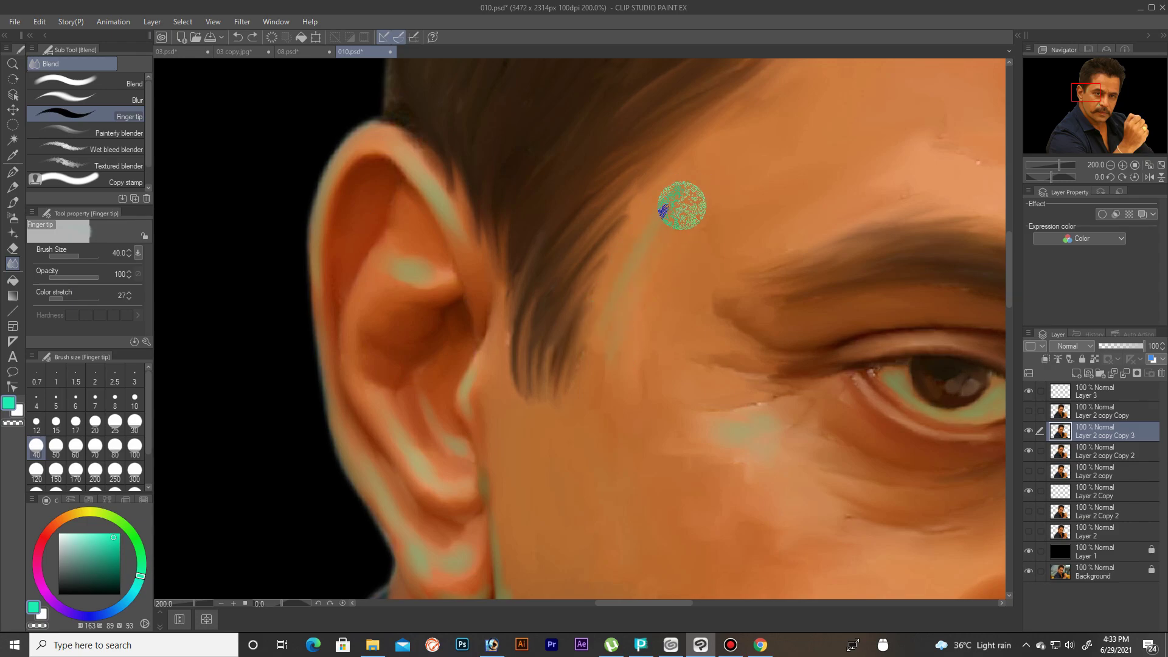
scroll(675, 105, "down", 2)
scroll(811, 250, "down", 3)
scroll(822, 230, "up", 1)
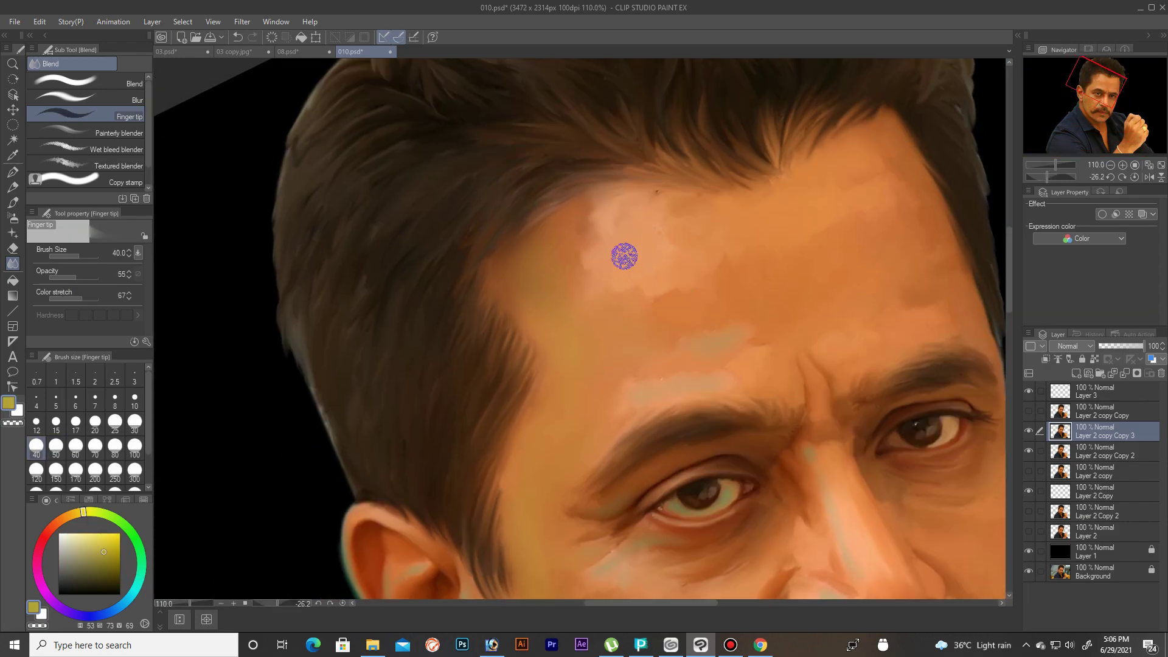
Step: Sample the orange forehead skin colour and return to the Finger tip blender
key("bracketright")
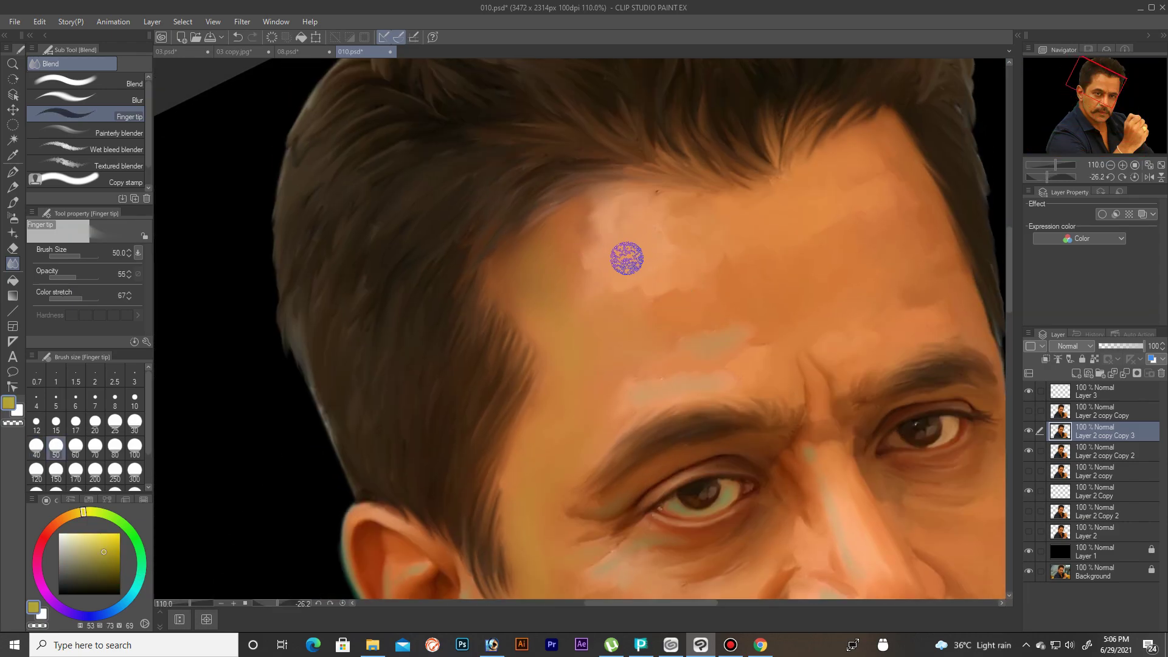
left_click(13, 156)
left_click(686, 314)
left_click(15, 263)
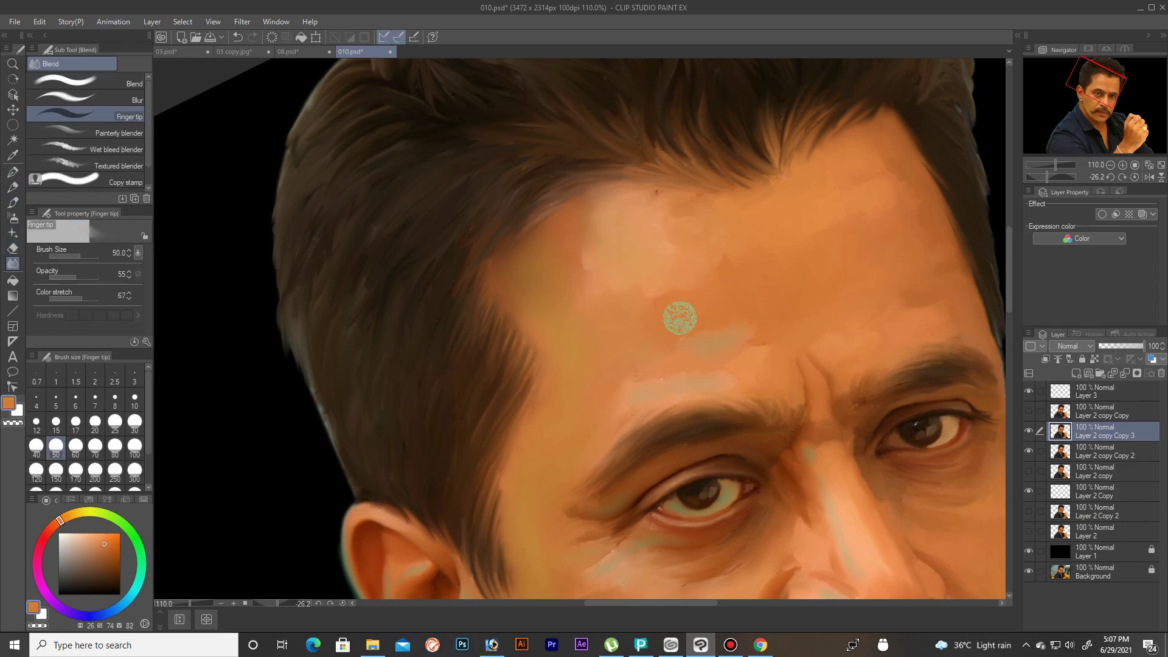
Step: Smudge the warm orange tone across the forehead at brush sizes 40–60
key("bracketright")
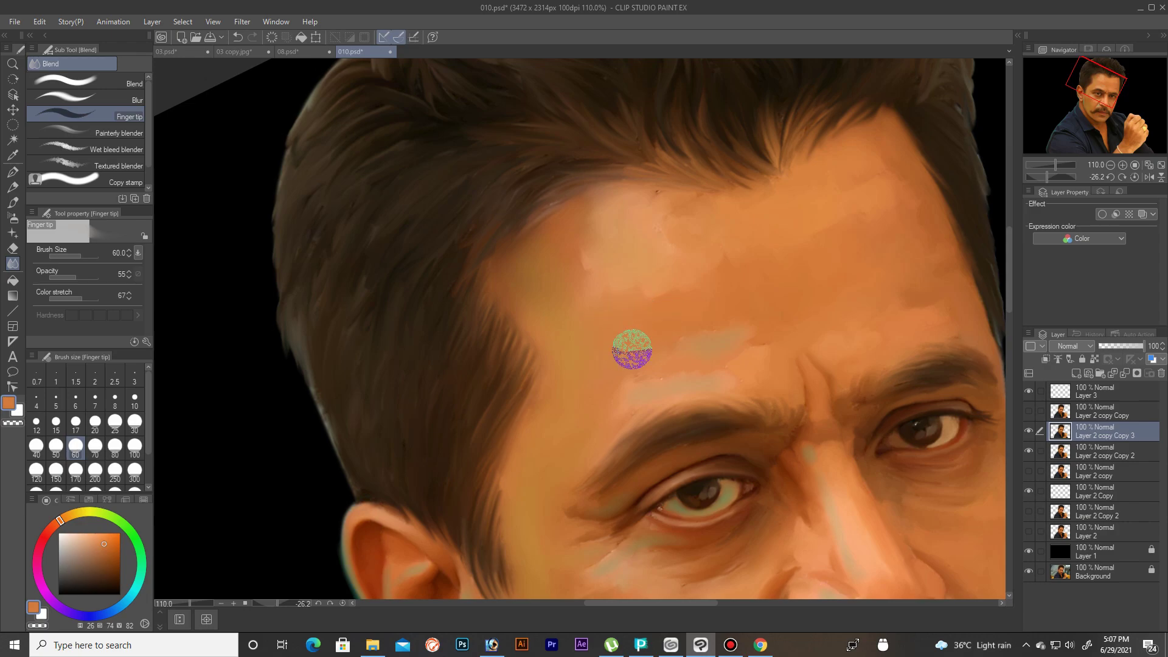
key("bracketleft")
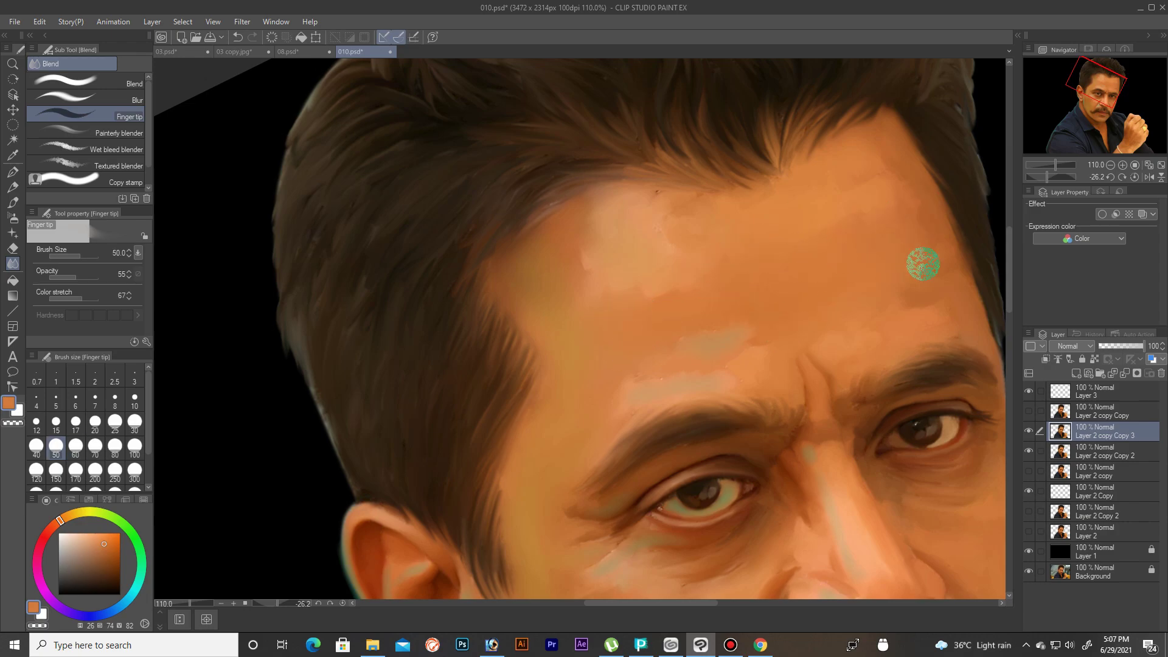
key("bracketleft")
key("bracketright")
key("bracketright")
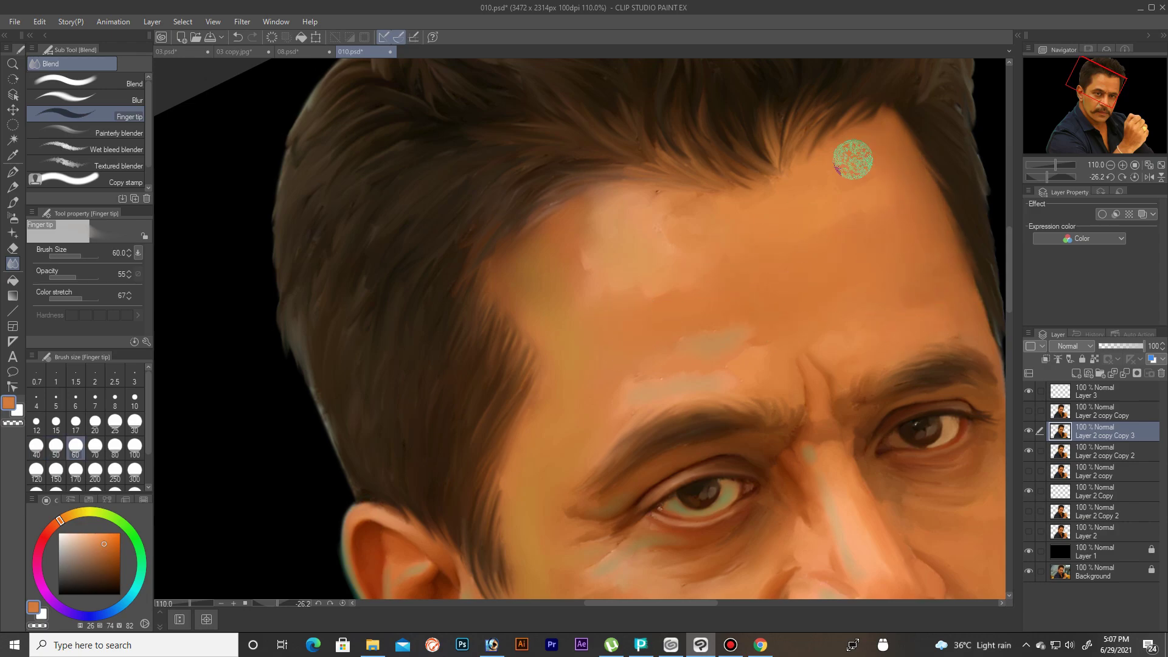
scroll(785, 182, "down", 2)
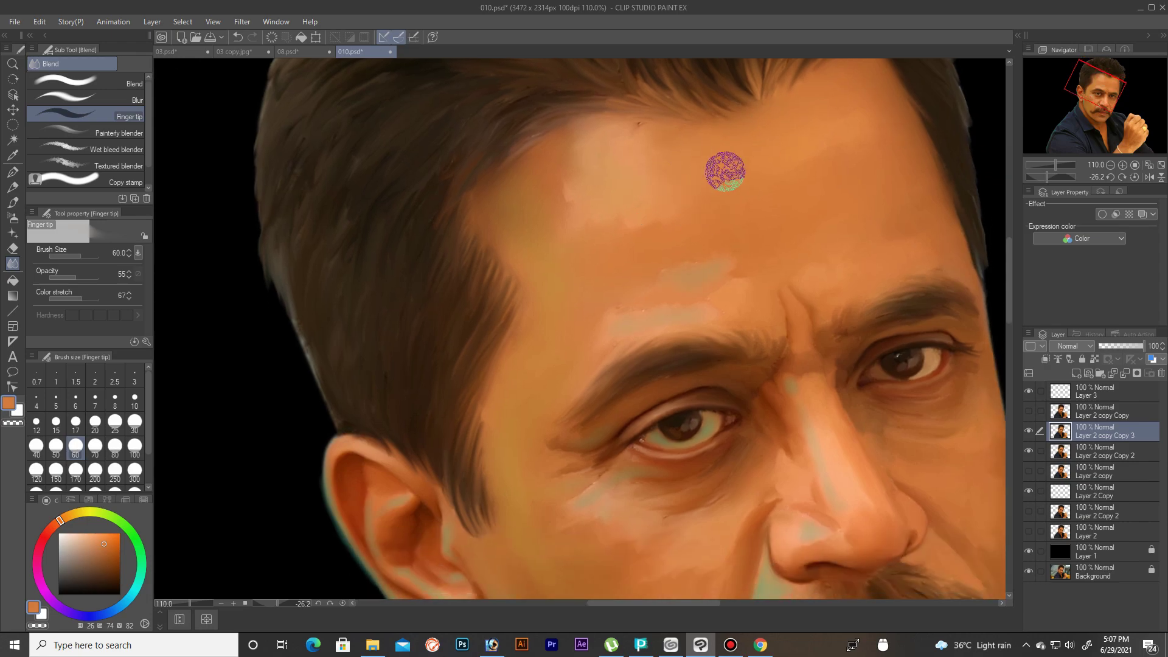
key("bracketleft")
key("bracketleft")
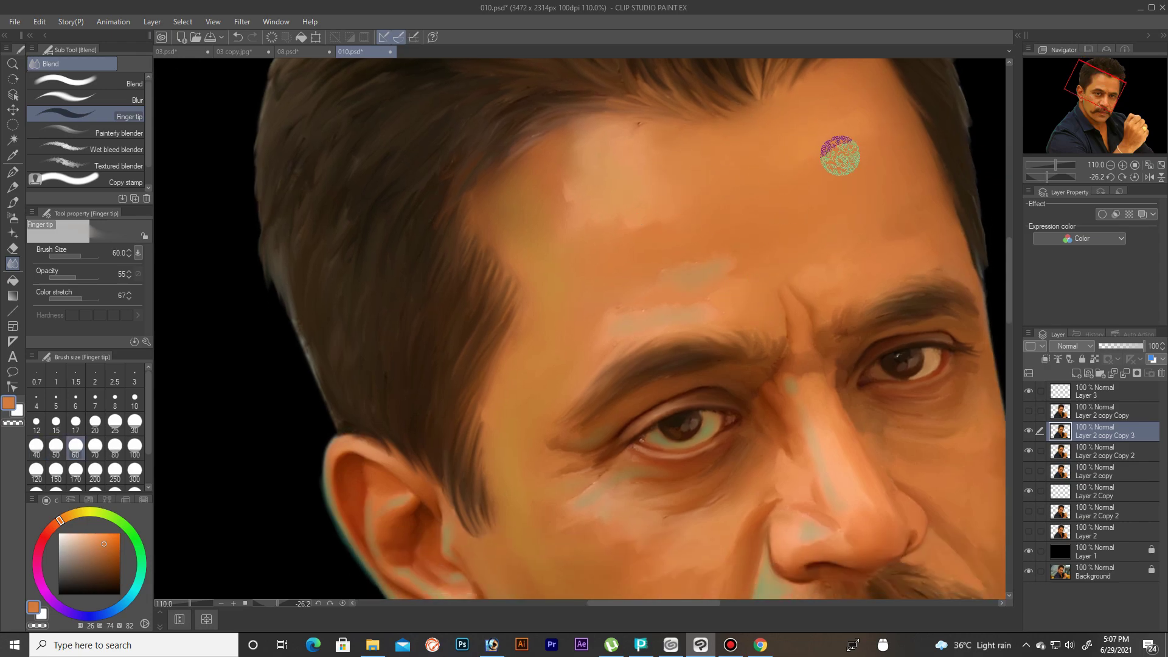
key("bracketright")
key("bracketright")
scroll(814, 228, "right", 2)
key("bracketleft")
key("bracketleft")
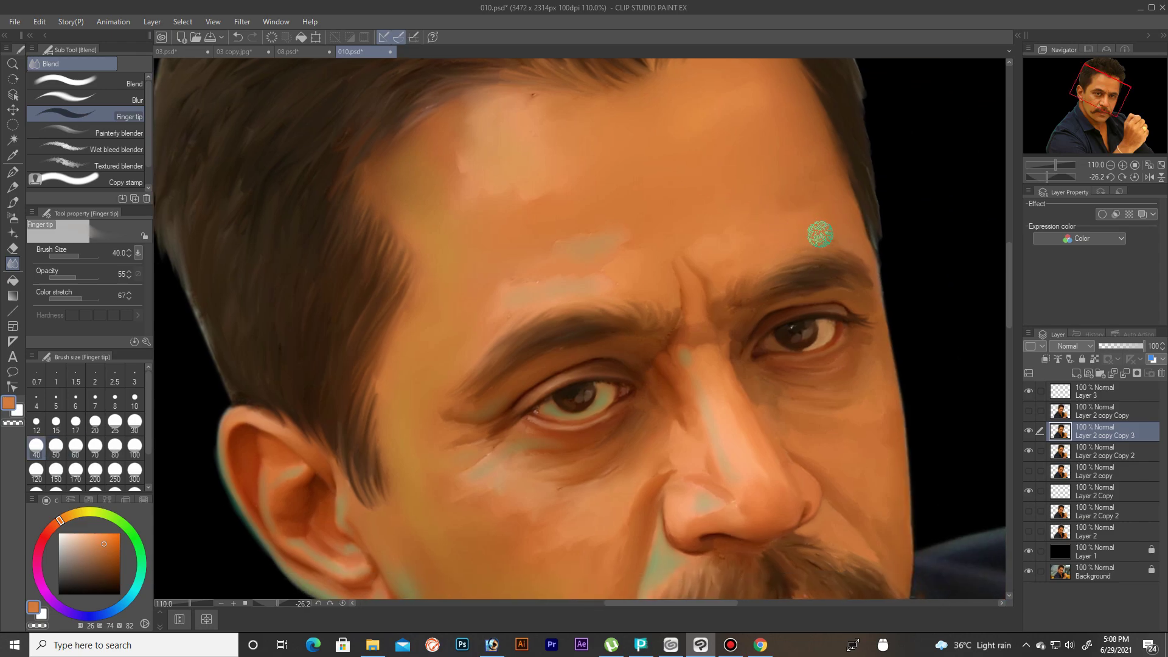
key("bracketright")
scroll(756, 143, "down", 3)
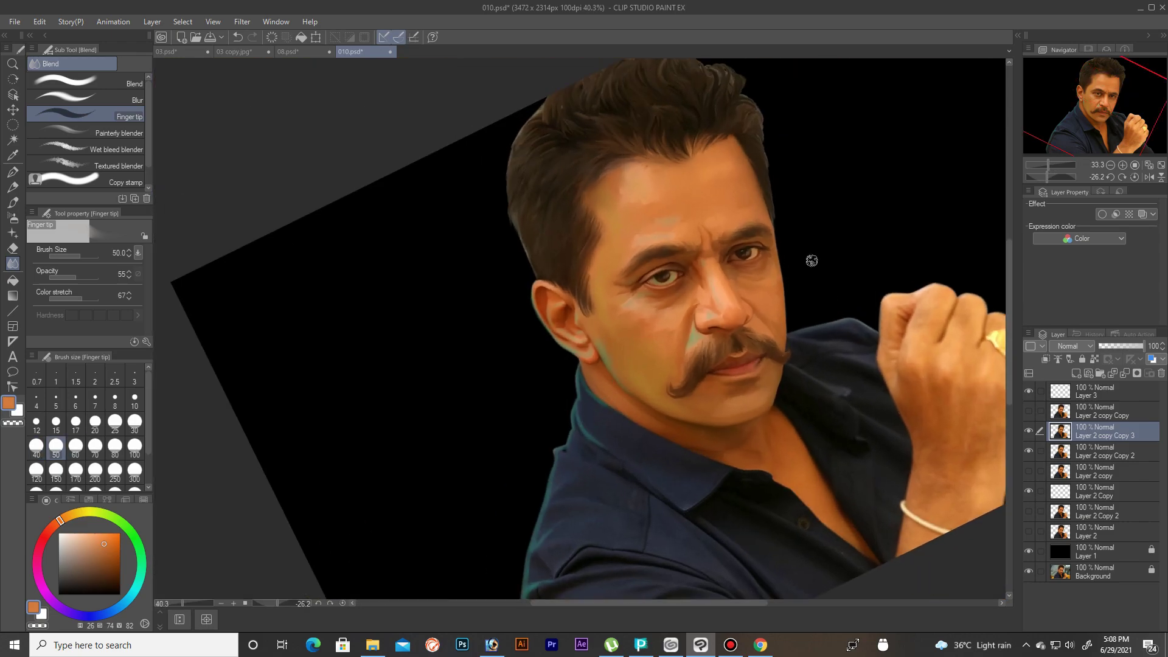
left_click_drag(812, 259, 669, 291)
scroll(669, 291, "up", 3)
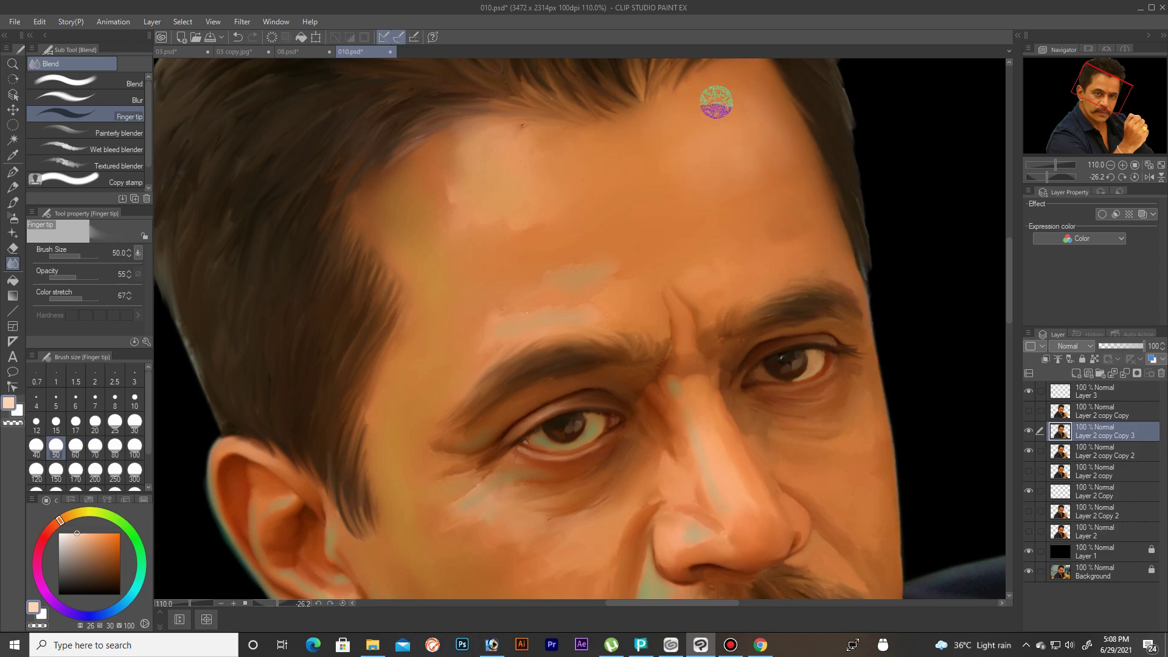
Step: Pick a pink-magenta paint colour on the colour wheel
left_click_drag(798, 192, 546, 191)
left_click_drag(44, 578, 38, 568)
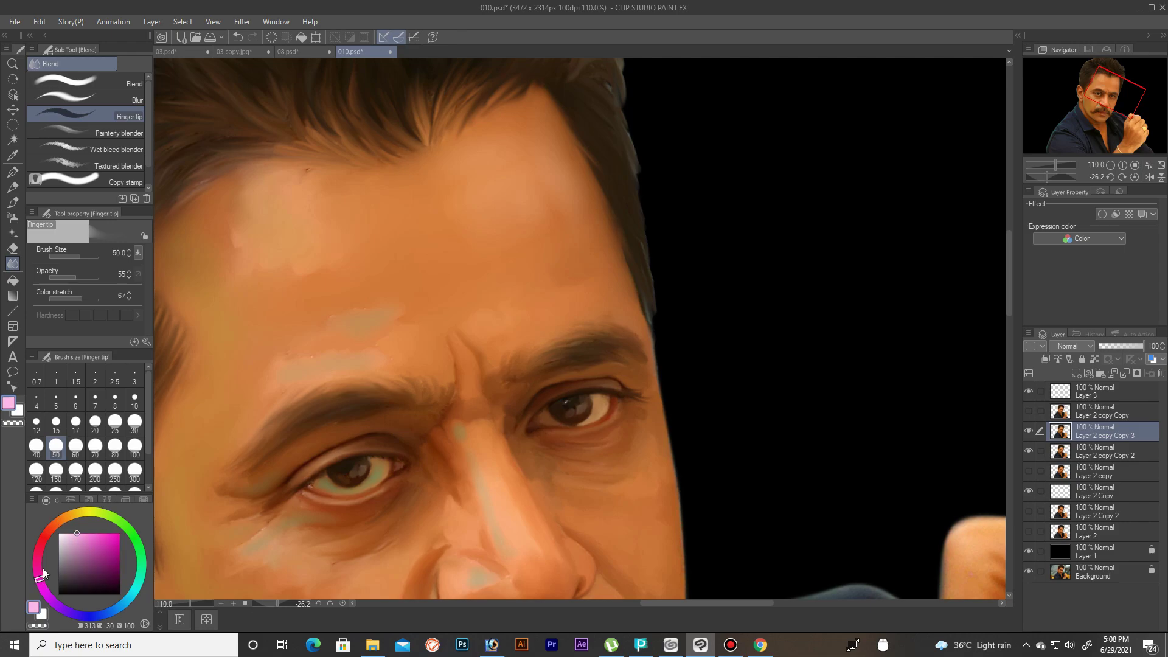
left_click(110, 539)
Step: Smudge the forehead strokes with a smaller Finger tip blending brush
key("bracketleft")
key("bracketleft")
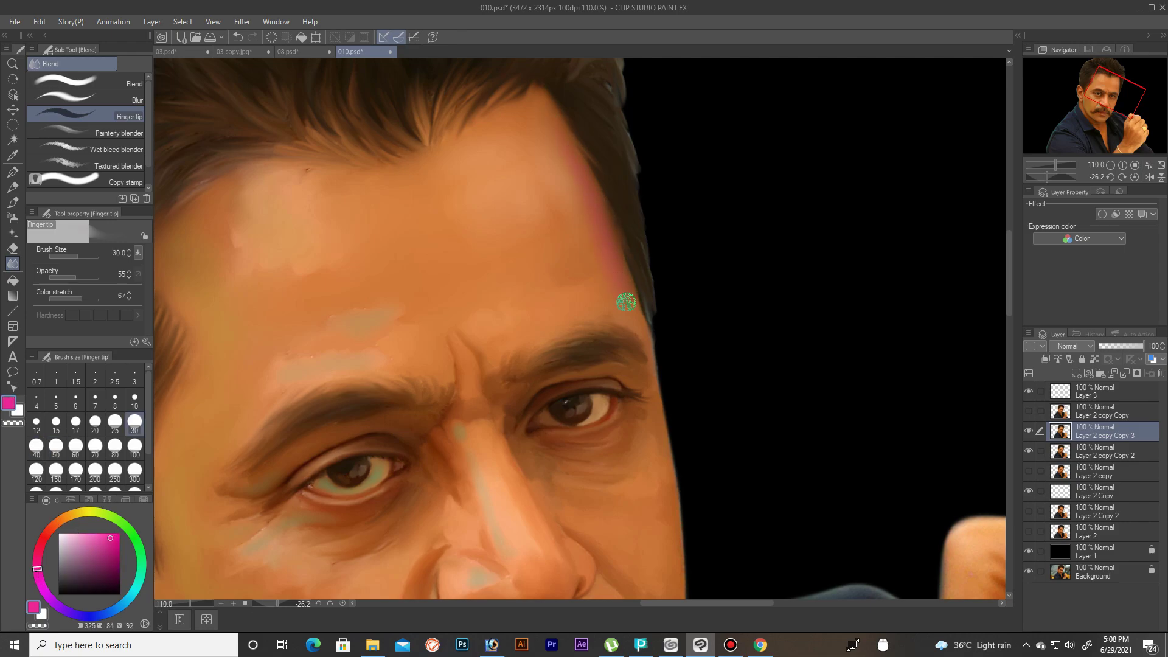
scroll(559, 140, "down", 3)
key("bracketleft")
key("bracketleft")
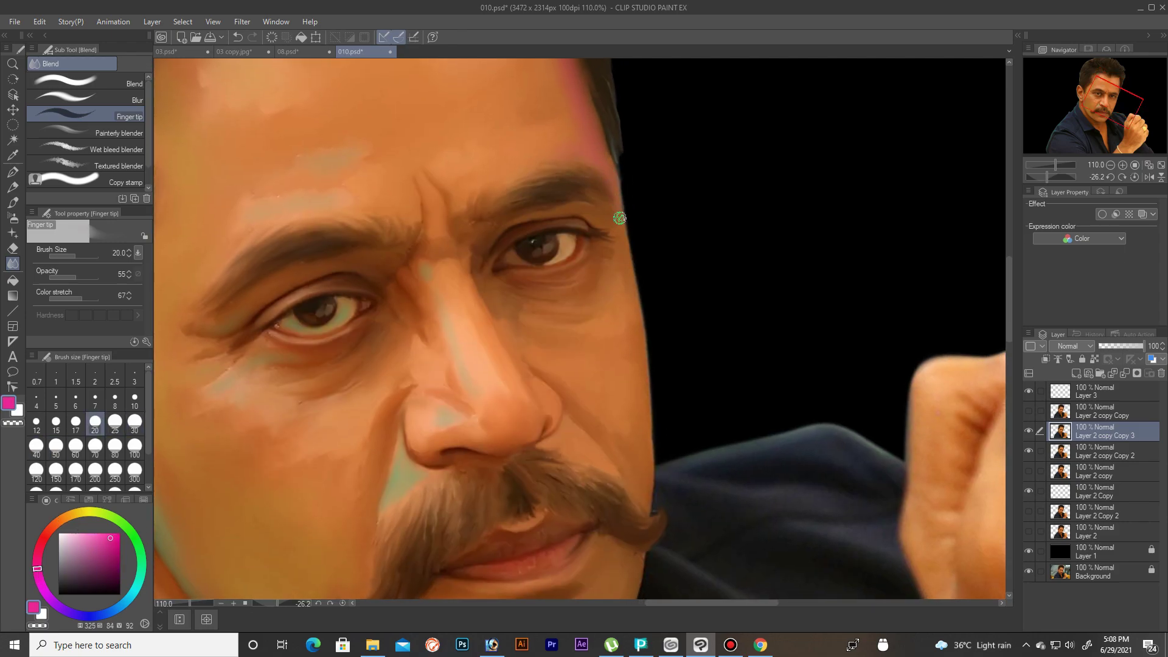
scroll(625, 203, "down", 5)
scroll(645, 305, "up", 5)
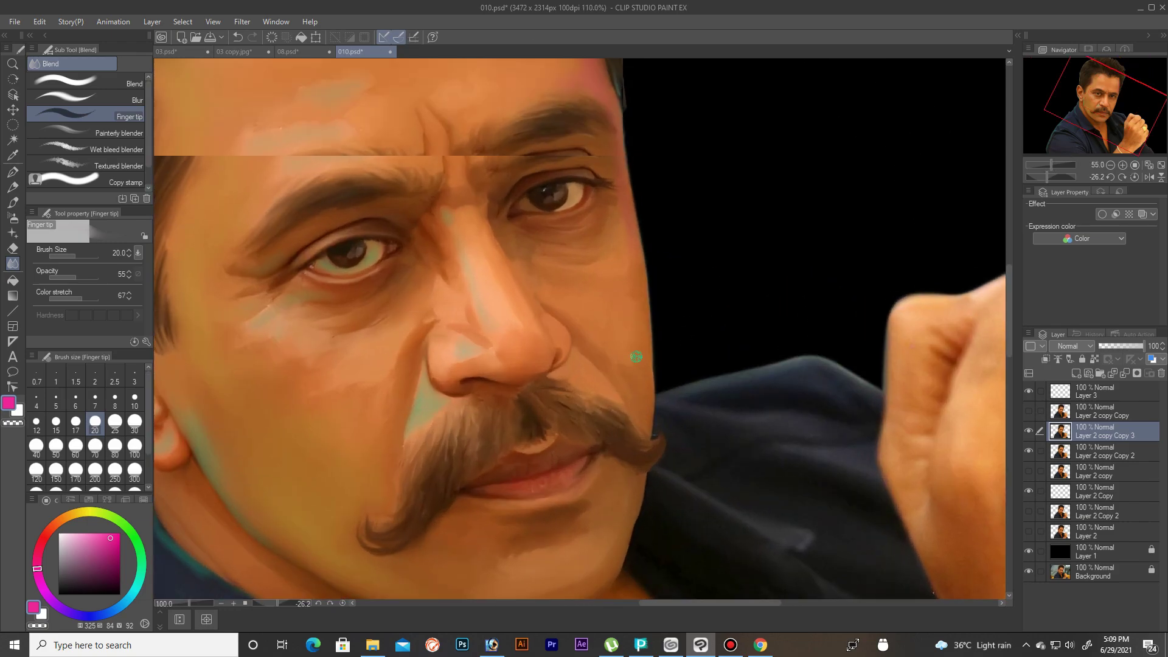
scroll(652, 365, "up", 3)
key("bracketleft")
scroll(648, 335, "up", 2)
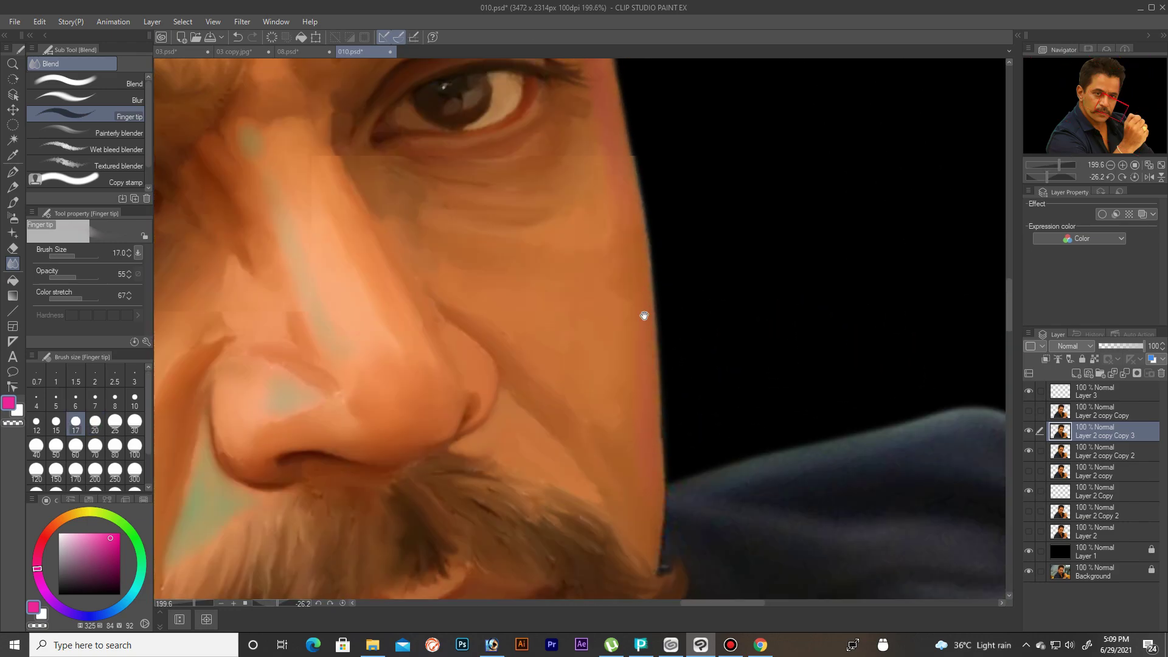
key("bracketright")
Step: Blend the strokes around the eye, then broadly across the forehead with a larger brush
left_click_drag(605, 259, 598, 325)
key("bracketleft")
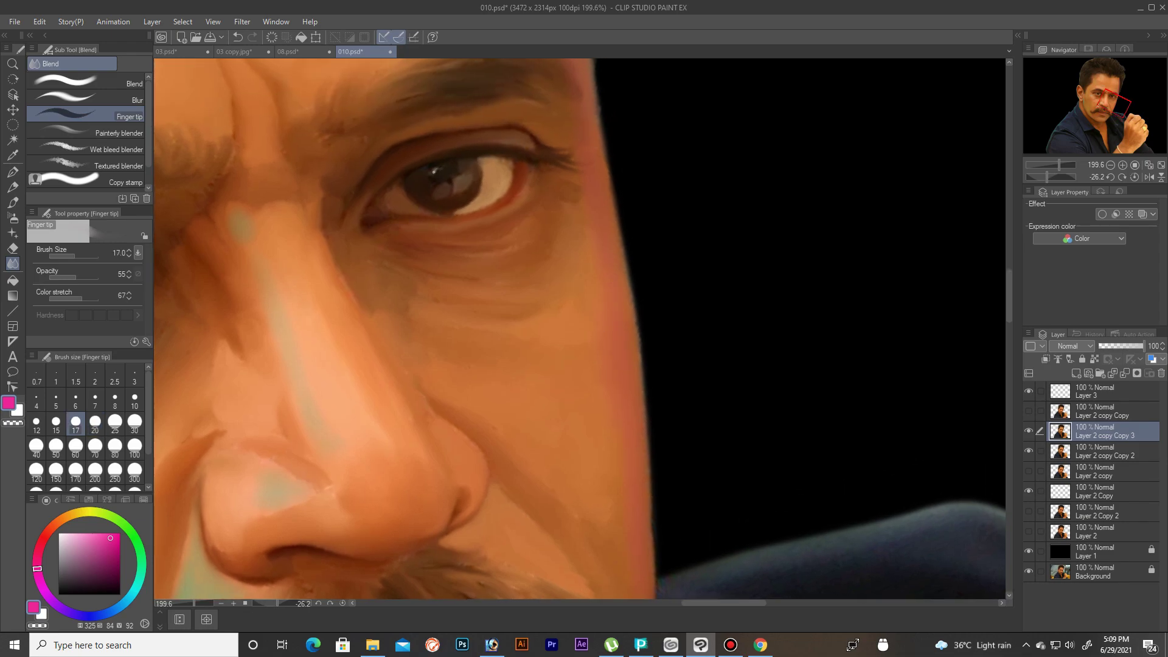
scroll(630, 426, "down", 3)
scroll(819, 203, "down", 2)
scroll(790, 182, "down", 3)
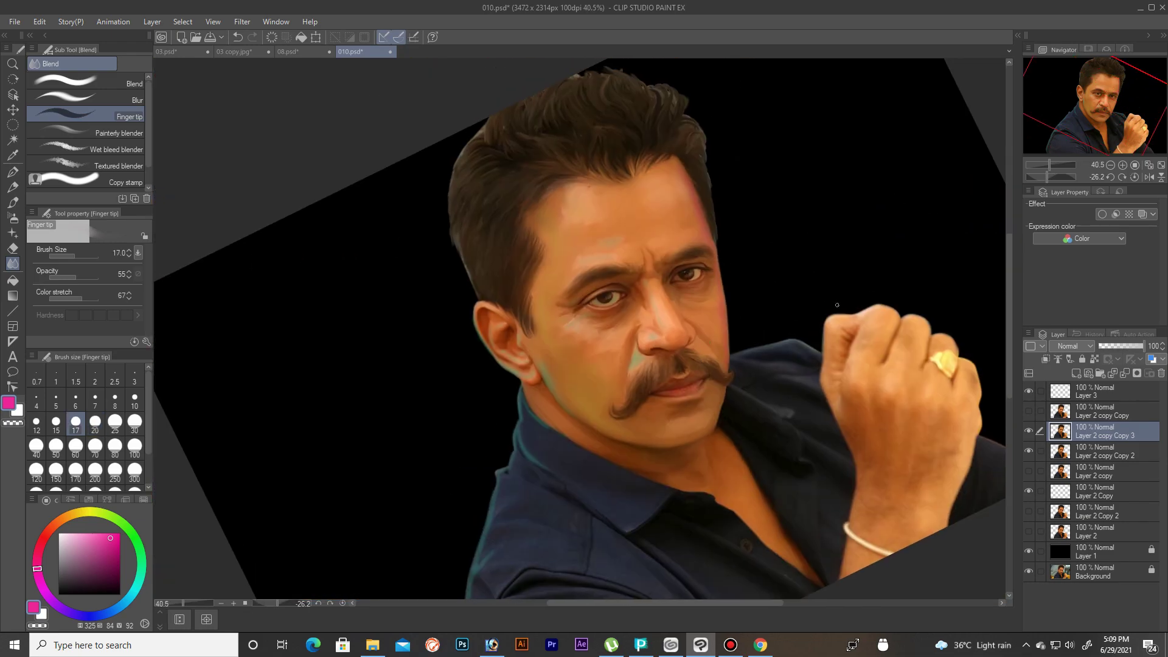
scroll(672, 138, "up", 4)
scroll(672, 138, "up", 1)
key("bracketright")
key("bracketright")
key("bracketright")
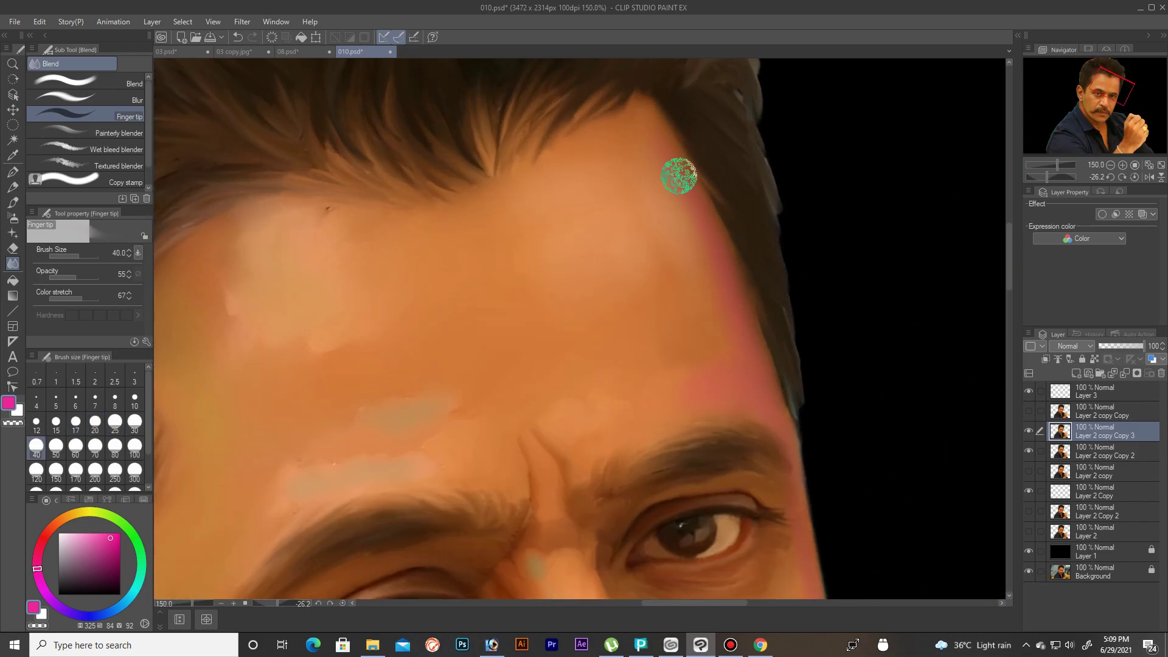
scroll(699, 71, "down", 5)
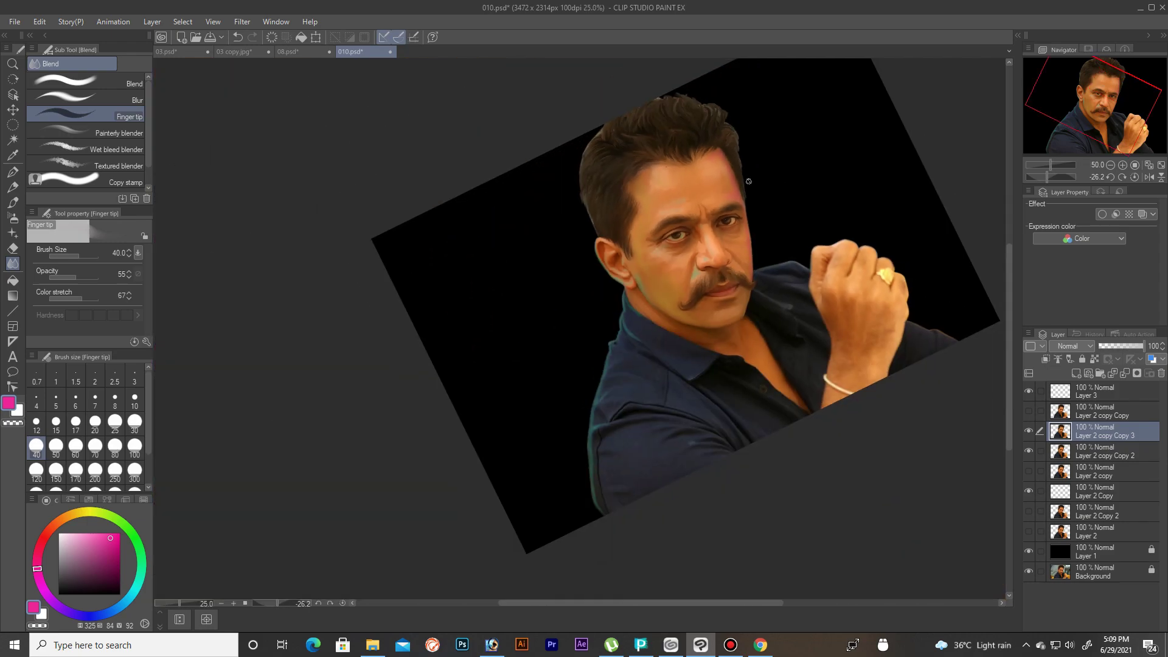
scroll(753, 322, "up", 1)
scroll(753, 322, "up", 1)
scroll(748, 304, "down", 1)
scroll(742, 274, "up", 1)
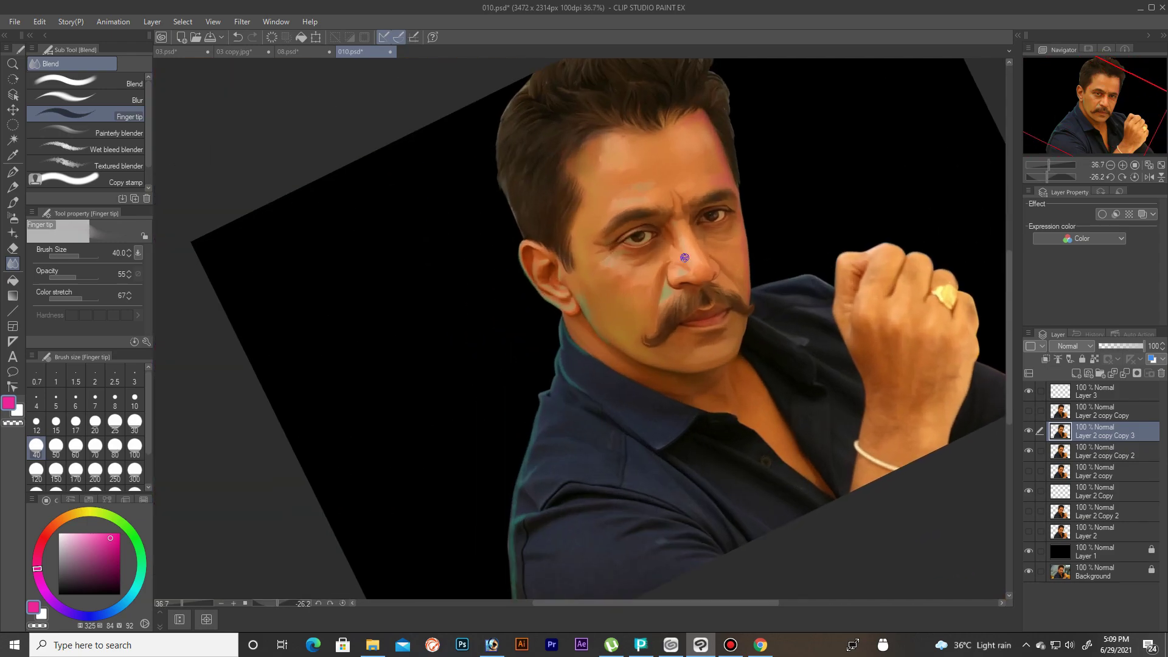
scroll(737, 237, "up", 2)
scroll(737, 237, "up", 1)
Step: Choose a pale green paint colour on the colour wheel
left_click(97, 535)
left_click(114, 421)
scroll(693, 292, "up", 2)
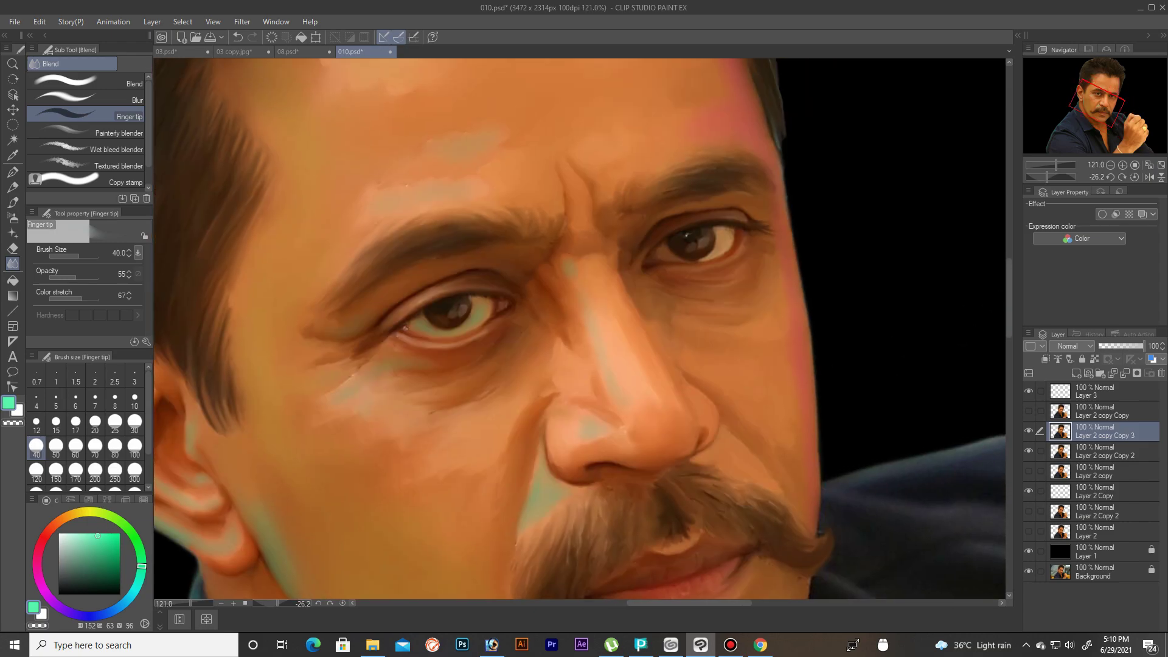
scroll(694, 290, "up", 2)
Step: Blend the green touches down the nose, jaw and chin
key("bracketright")
key("bracketright")
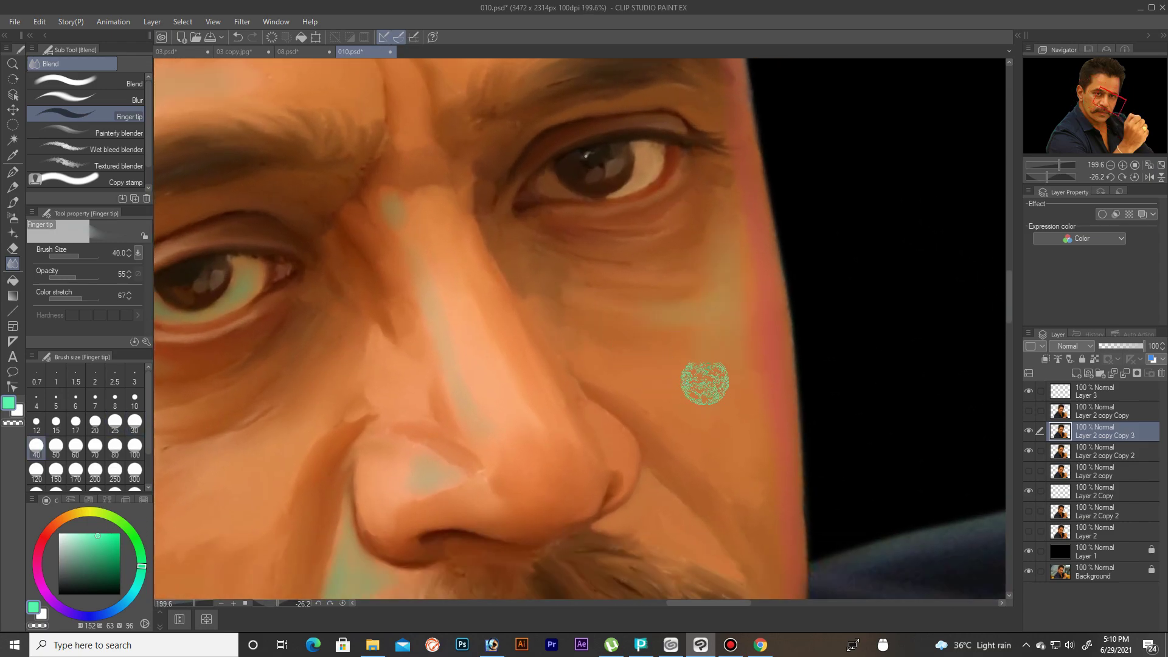
scroll(811, 269, "down", 8)
scroll(812, 270, "up", 1)
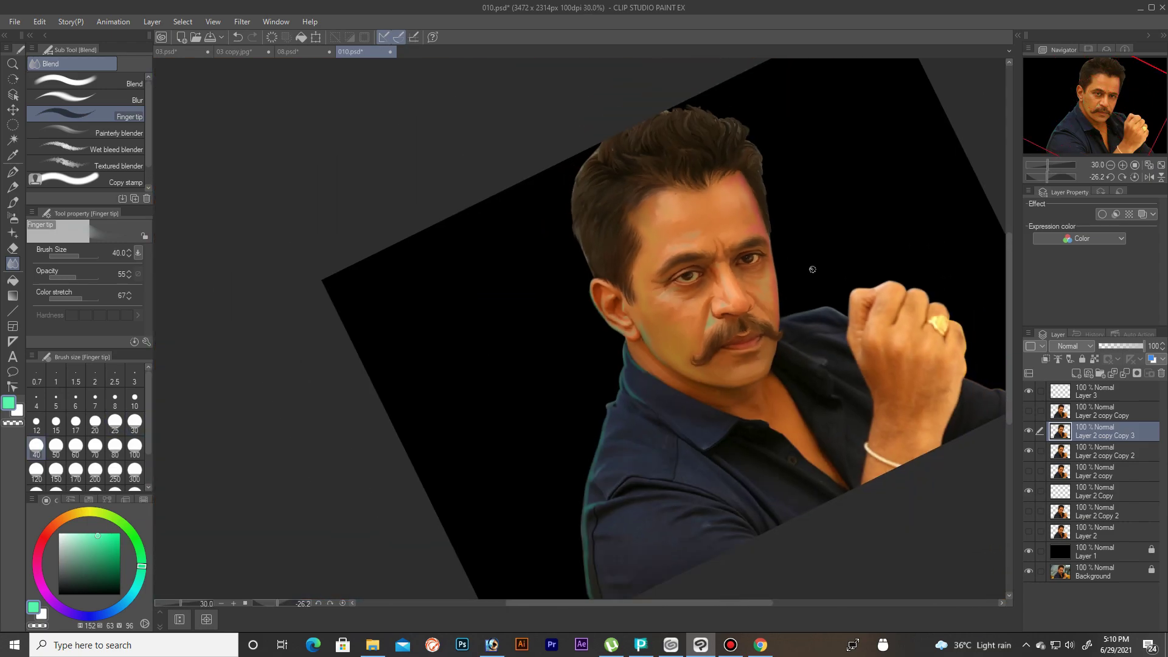
scroll(814, 260, "up", 1)
scroll(738, 404, "up", 3)
key("bracketleft")
key("bracketleft")
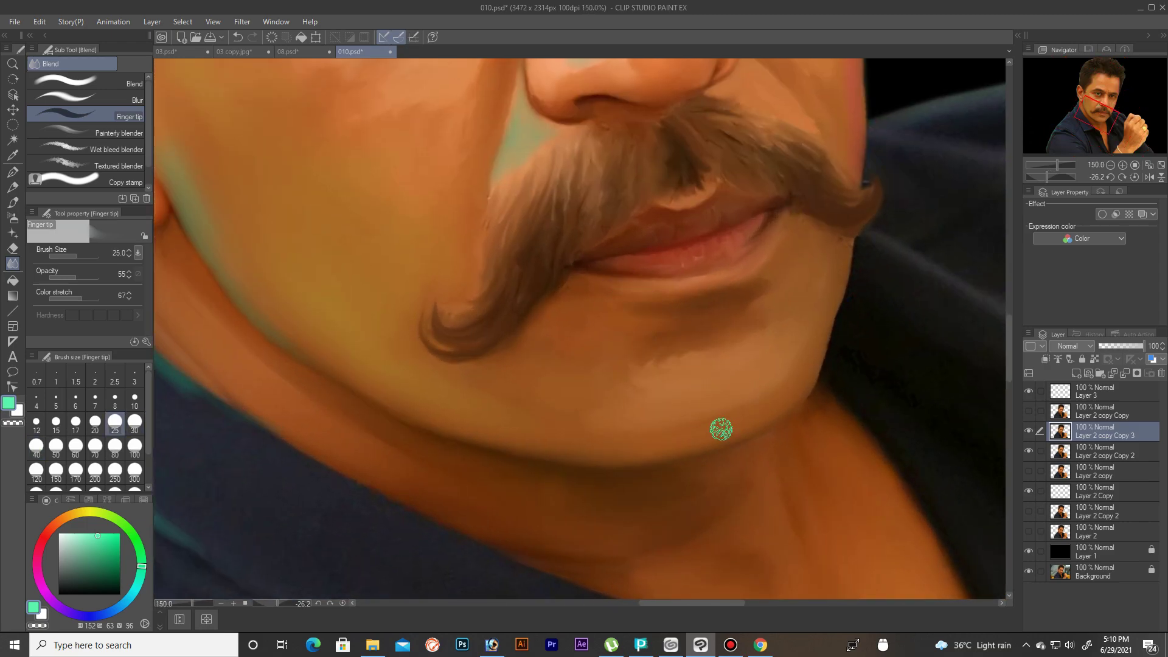
key("bracketleft")
key("bracketleft")
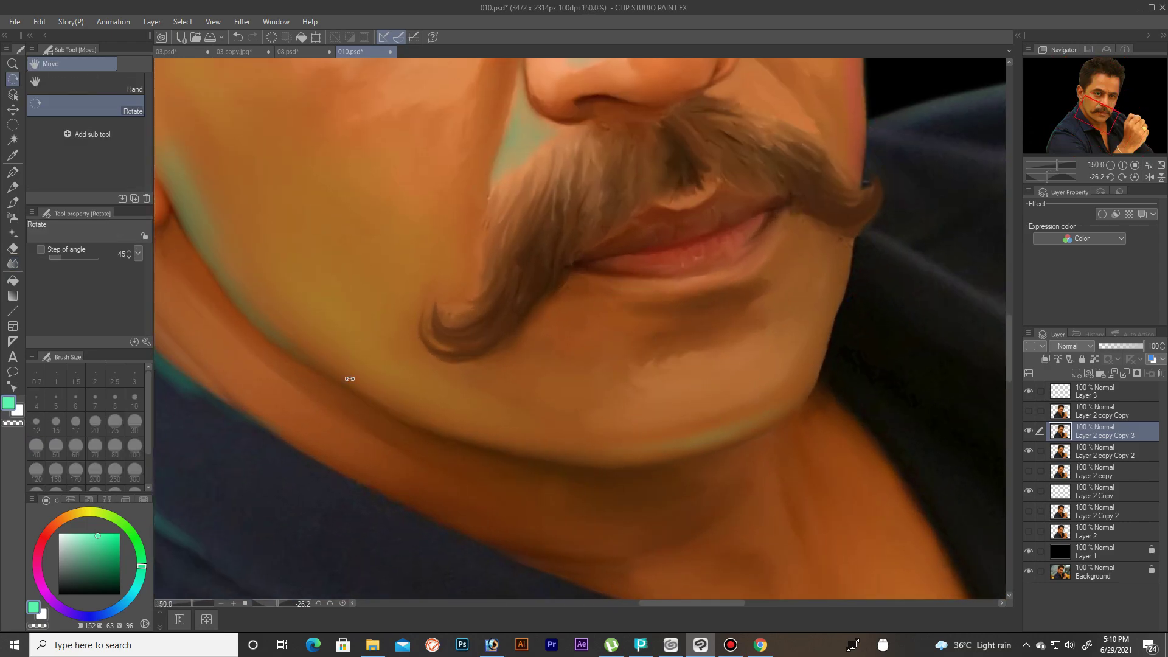
Step: Rotate the canvas so the face lies sideways and blend the cheek with a larger brush
left_click_drag(365, 426, 463, 266)
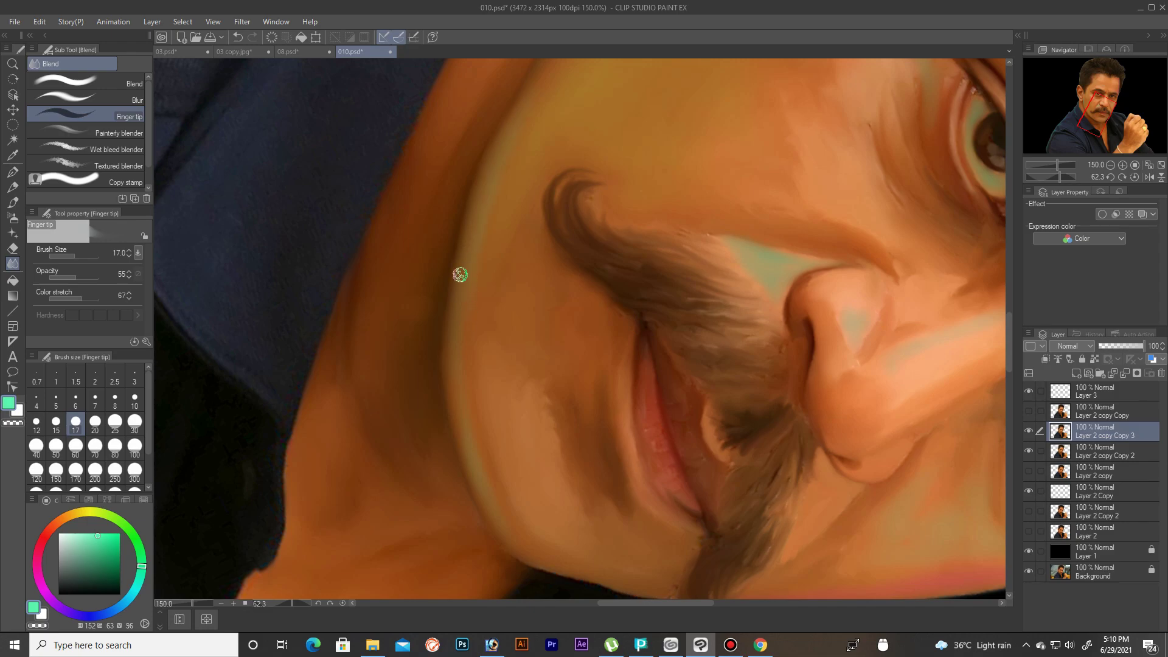
scroll(462, 285, "down", 4)
scroll(518, 323, "up", 5)
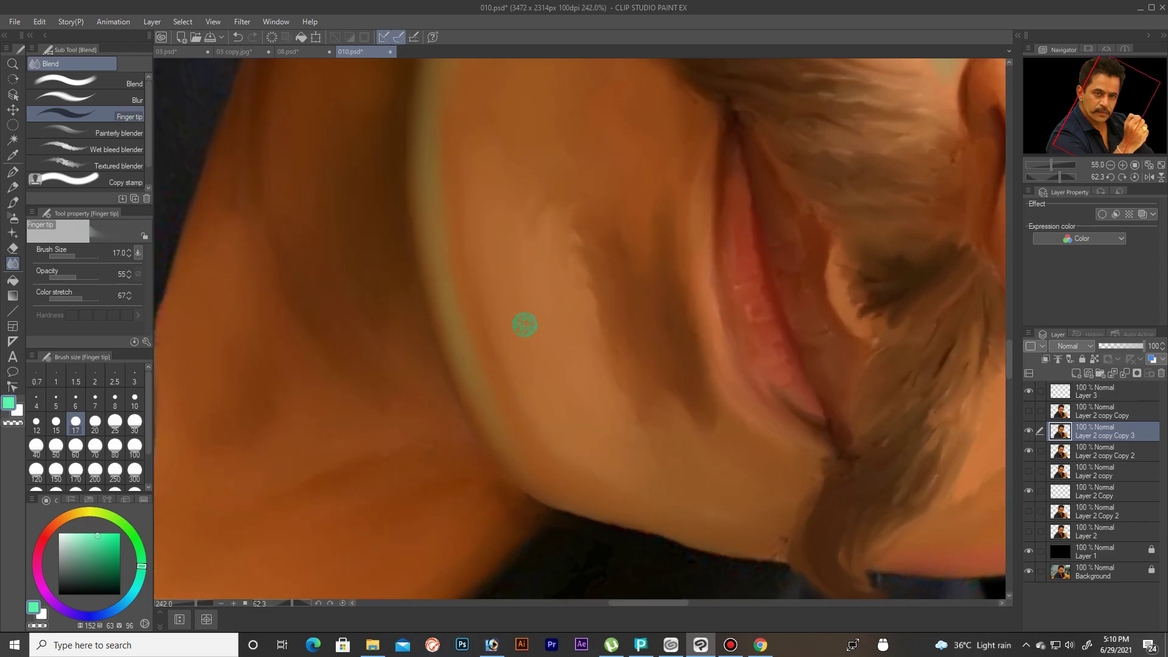
key("bracketright")
key("bracketright")
key("bracketright")
scroll(475, 262, "up", 3)
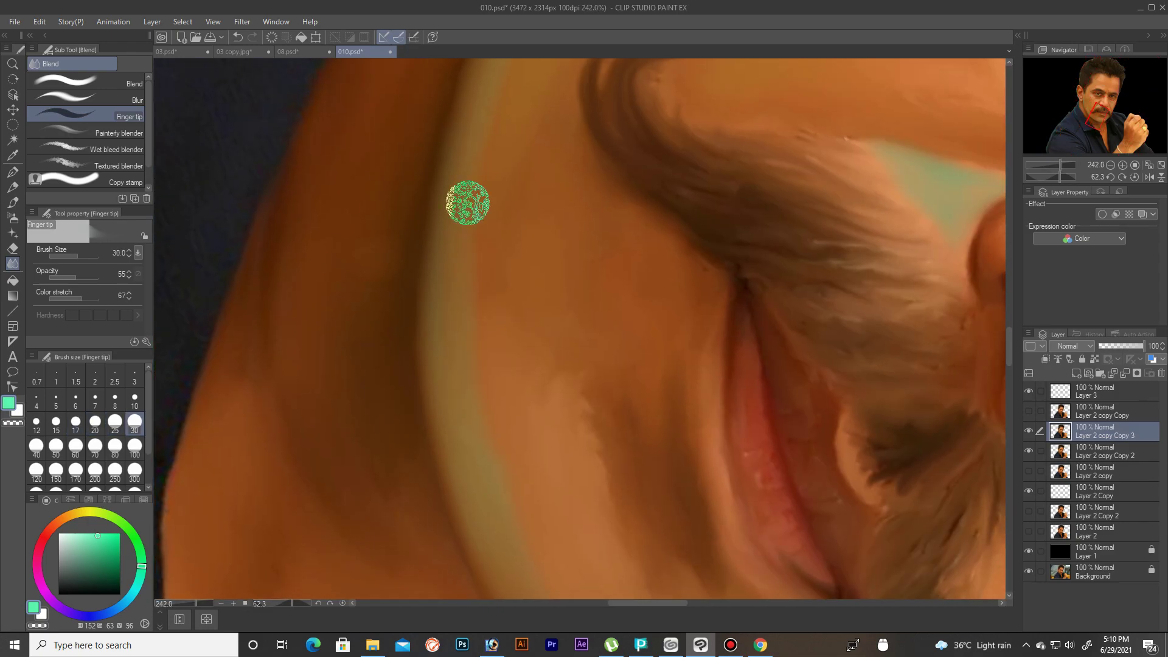
scroll(462, 365, "down", 2)
scroll(547, 405, "down", 2)
scroll(548, 404, "up", 2)
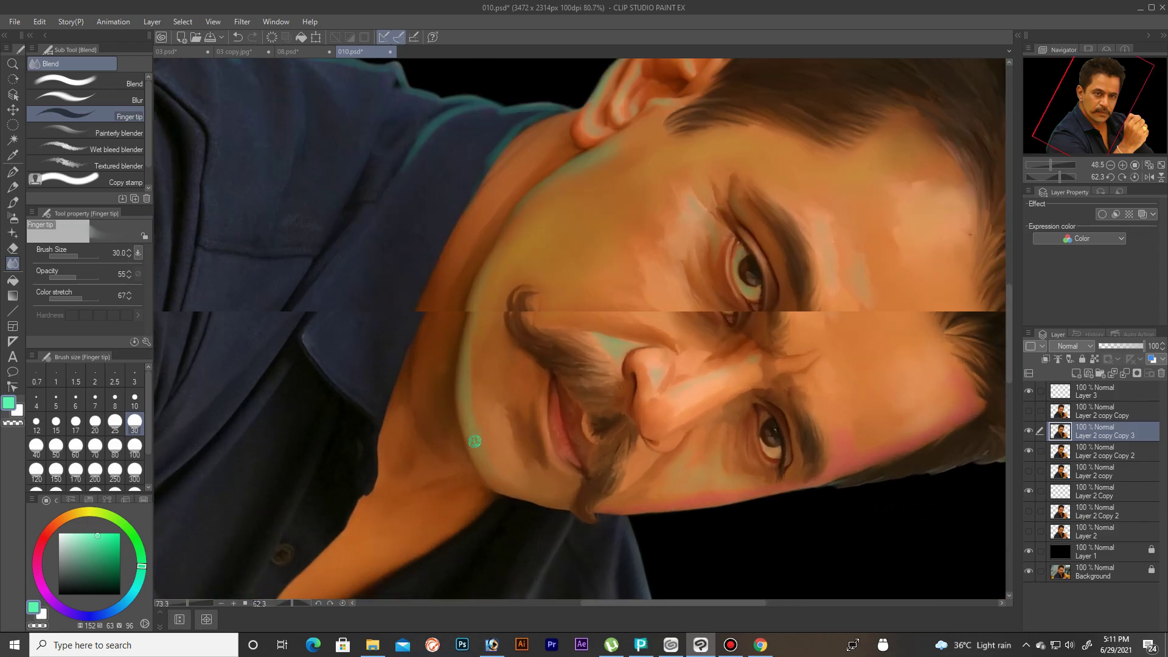
scroll(467, 399, "up", 1)
Step: Sample the orange skin tone and blend the lip and mustache edges with a smaller brush
left_click(482, 364, "alt")
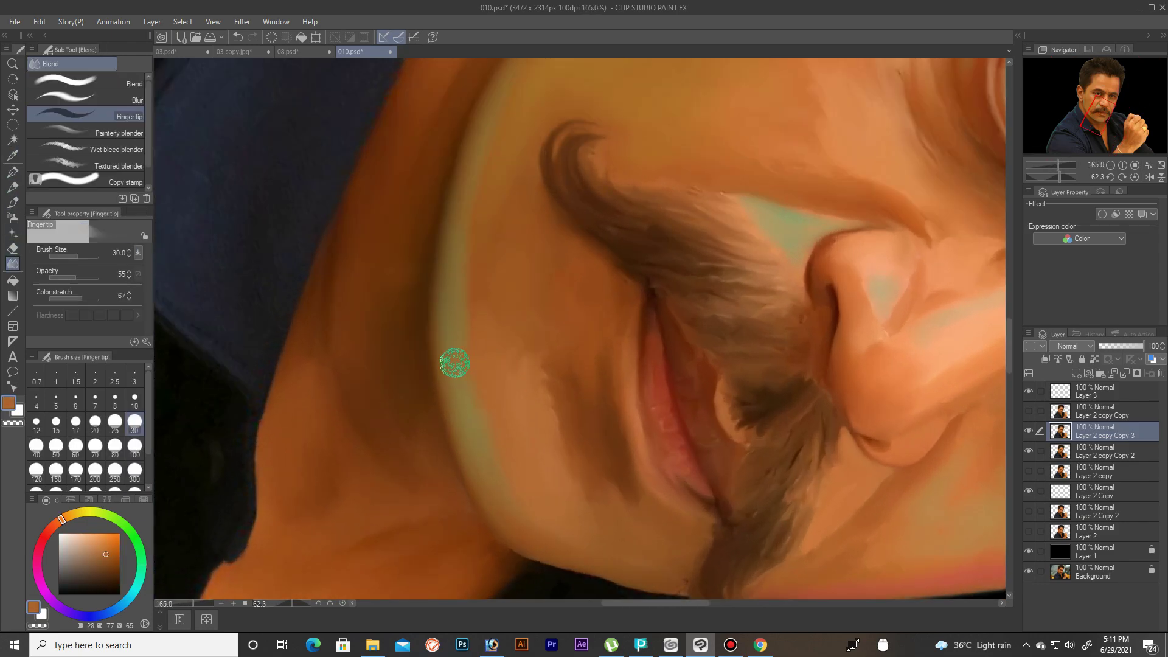
scroll(487, 331, "down", 5)
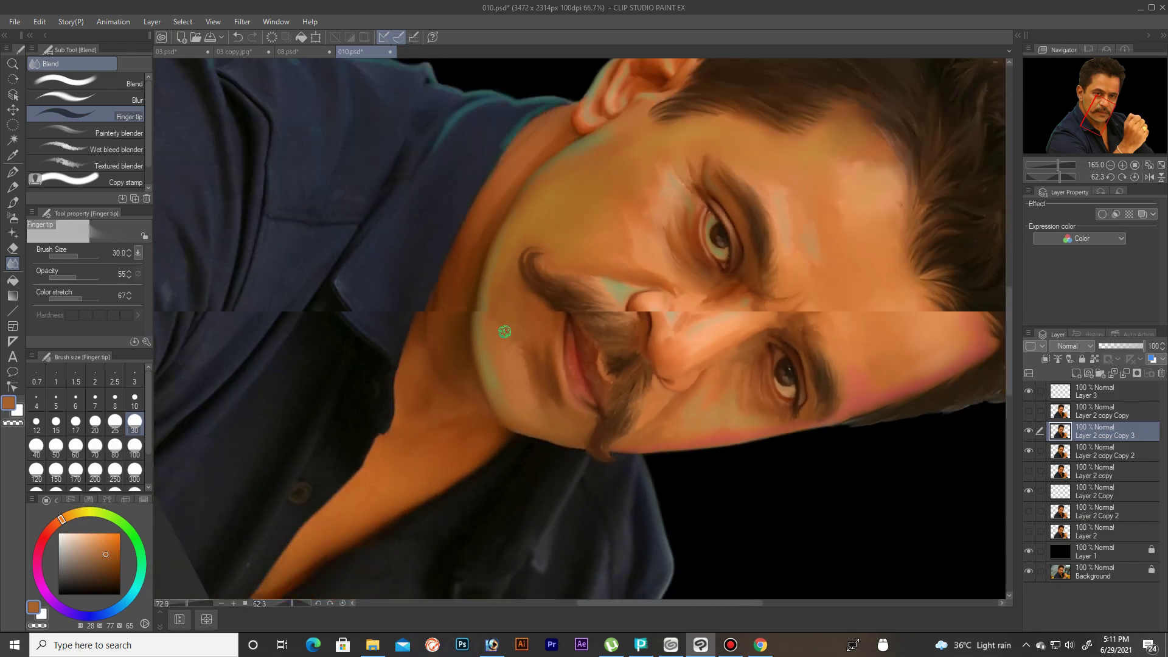
scroll(597, 316, "up", 2)
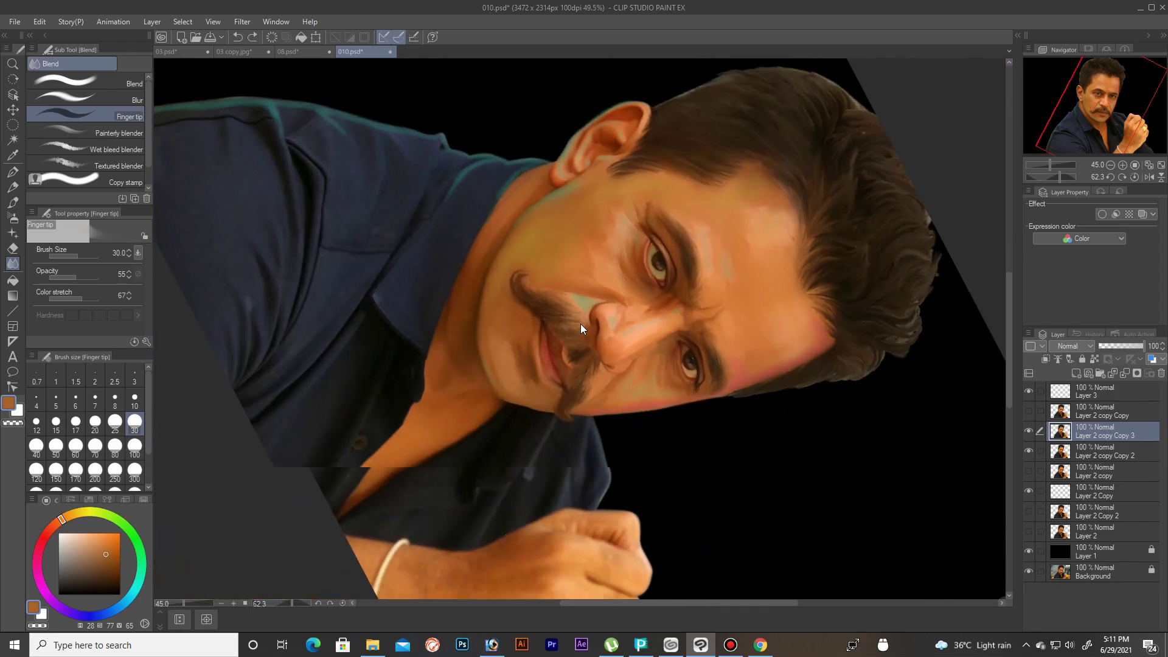
scroll(540, 343, "up", 4)
key("bracketleft")
key("bracketleft")
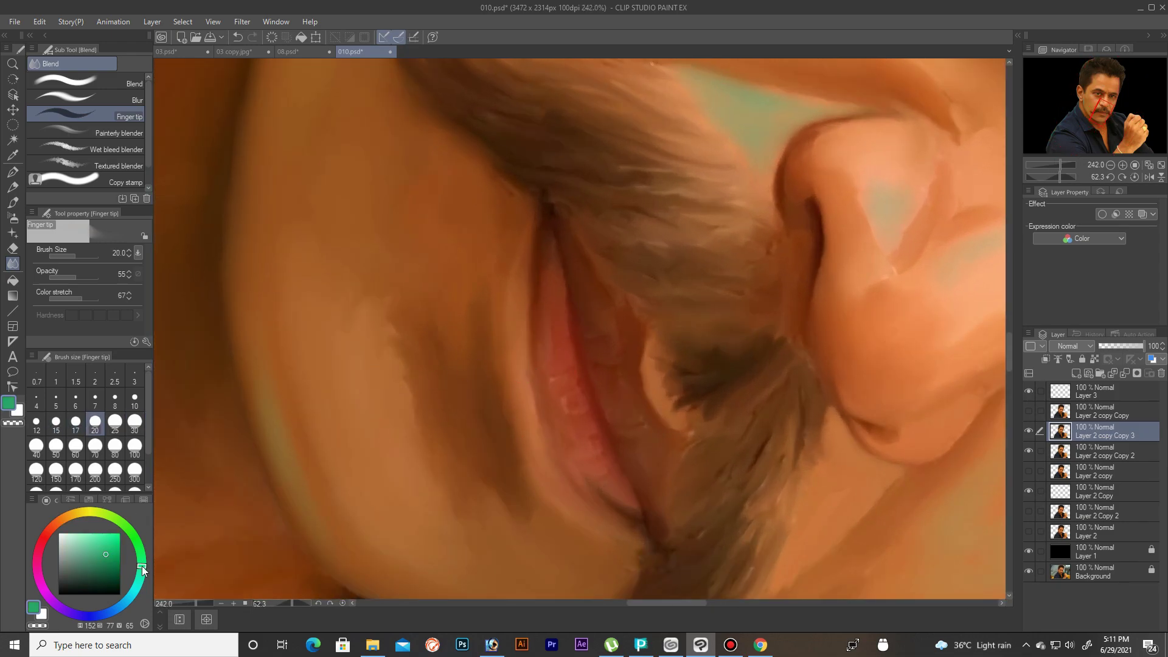
key("bracketleft")
key("bracketleft")
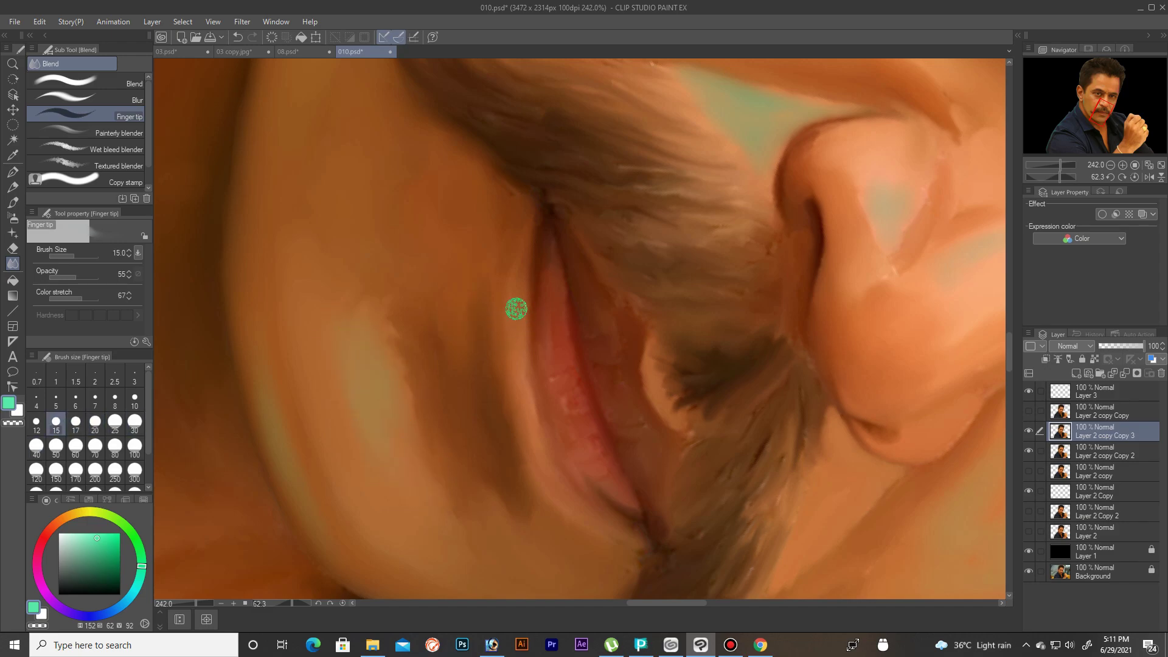
key("bracketright")
key("bracketright")
key("bracketright")
key("bracketright")
Step: Smooth the shirt folds and smudge the green rim glow along the shirt edge
scroll(842, 319, "down", 3)
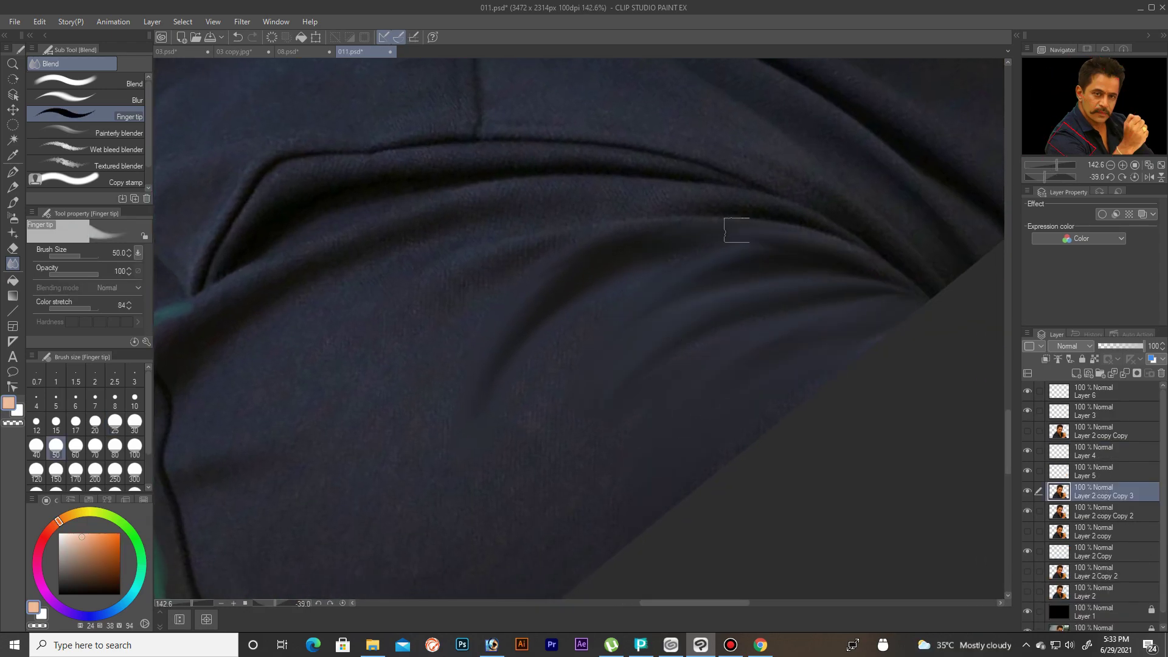
mouse_move(736, 230)
left_mouse_down()
mouse_move(383, 229)
mouse_move(321, 313)
left_mouse_up()
scroll(463, 314, "down", 2)
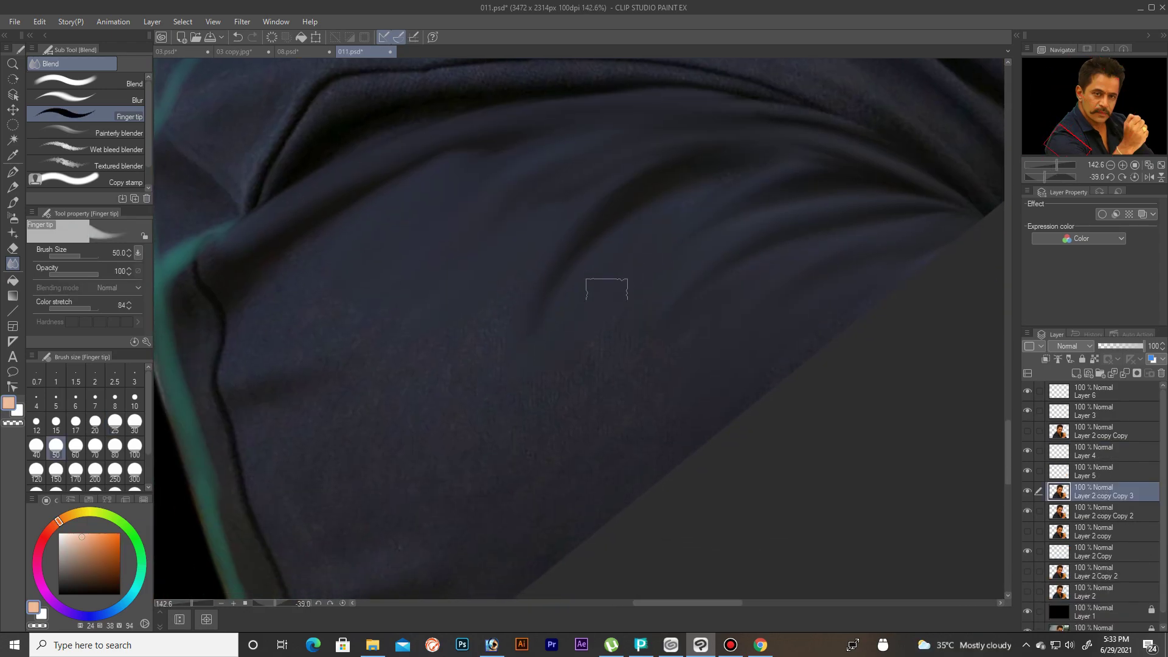
scroll(732, 286, "left", 3)
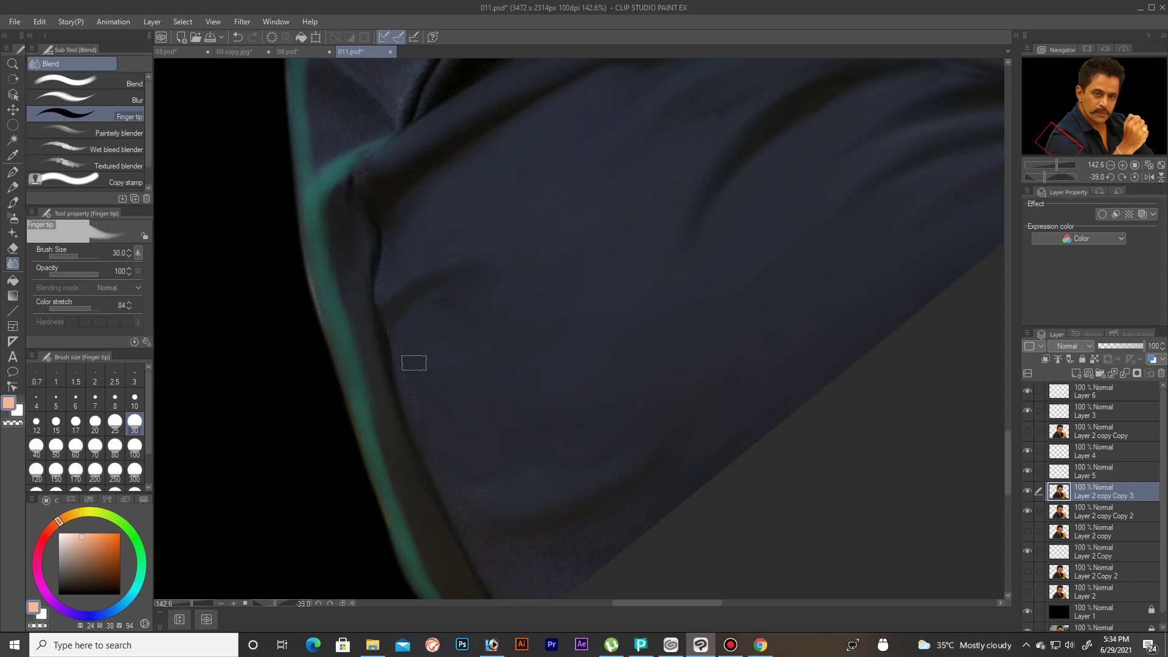
scroll(414, 363, "up", 3)
left_click_drag(497, 227, 443, 303)
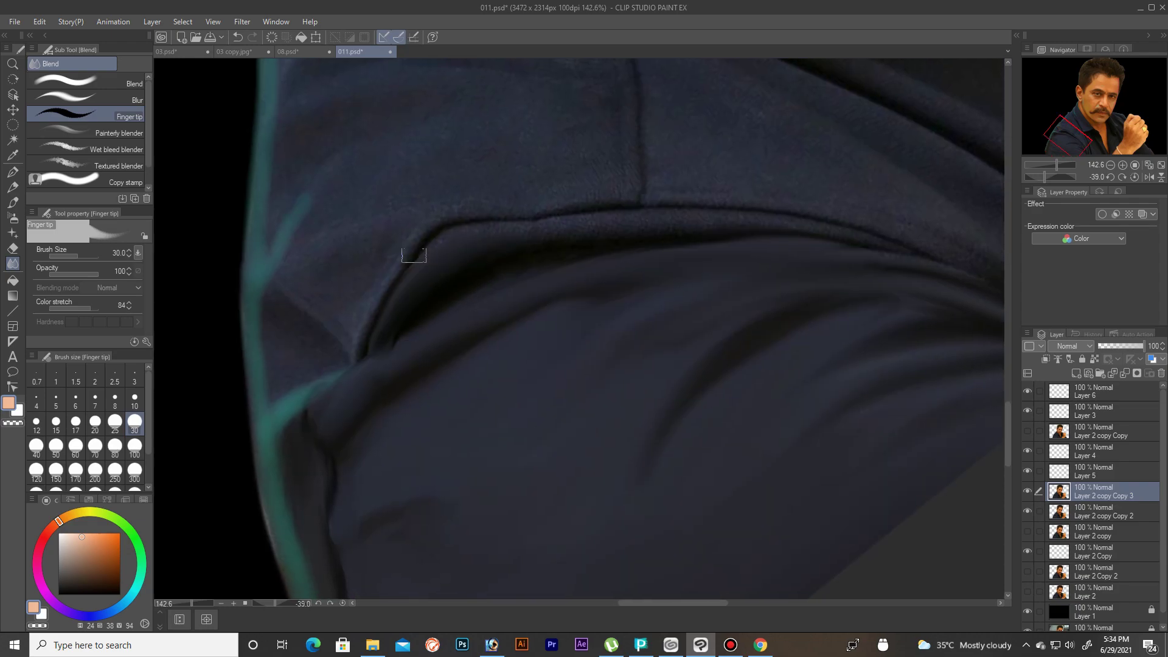
left_click_drag(414, 256, 485, 225)
left_click_drag(404, 312, 294, 373)
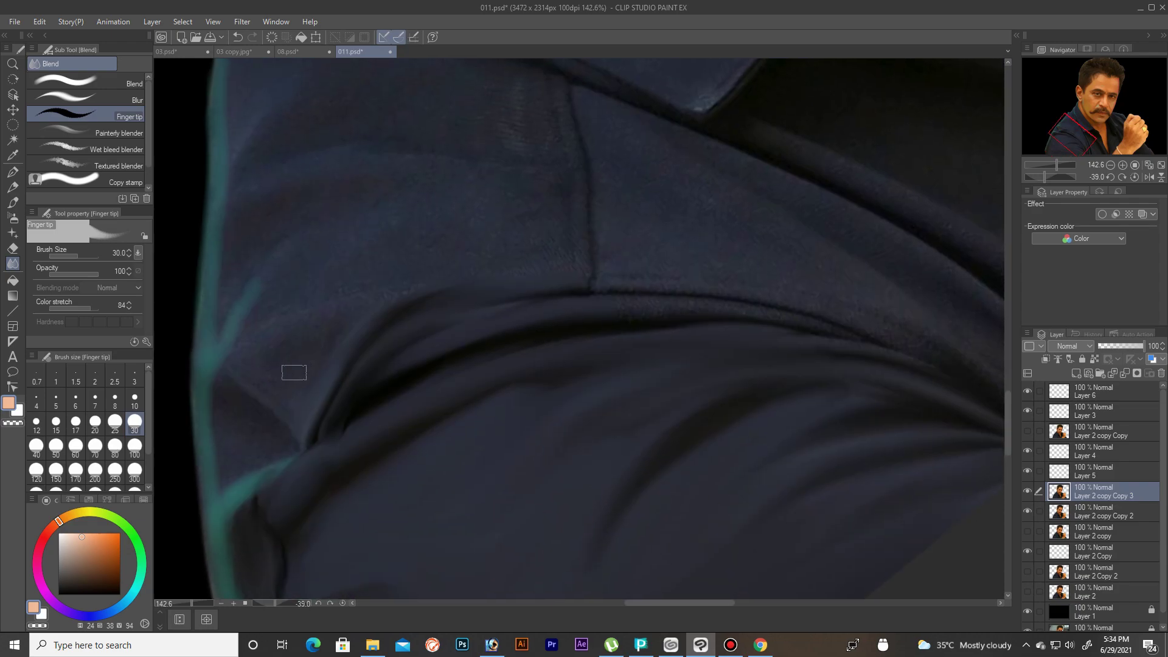
key("]")
mouse_move(221, 325)
left_mouse_down()
mouse_move(274, 295)
mouse_move(326, 294)
left_mouse_up()
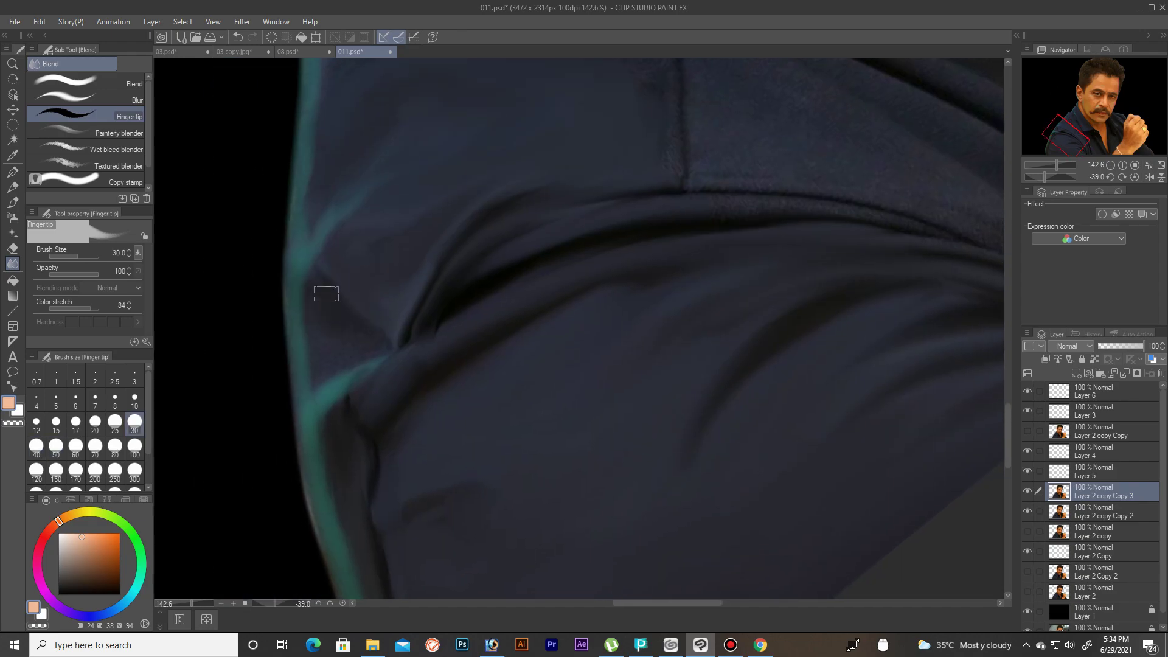
Step: Soften the dark folds below the collar and across the shirt front
left_click_drag(594, 98, 533, 281)
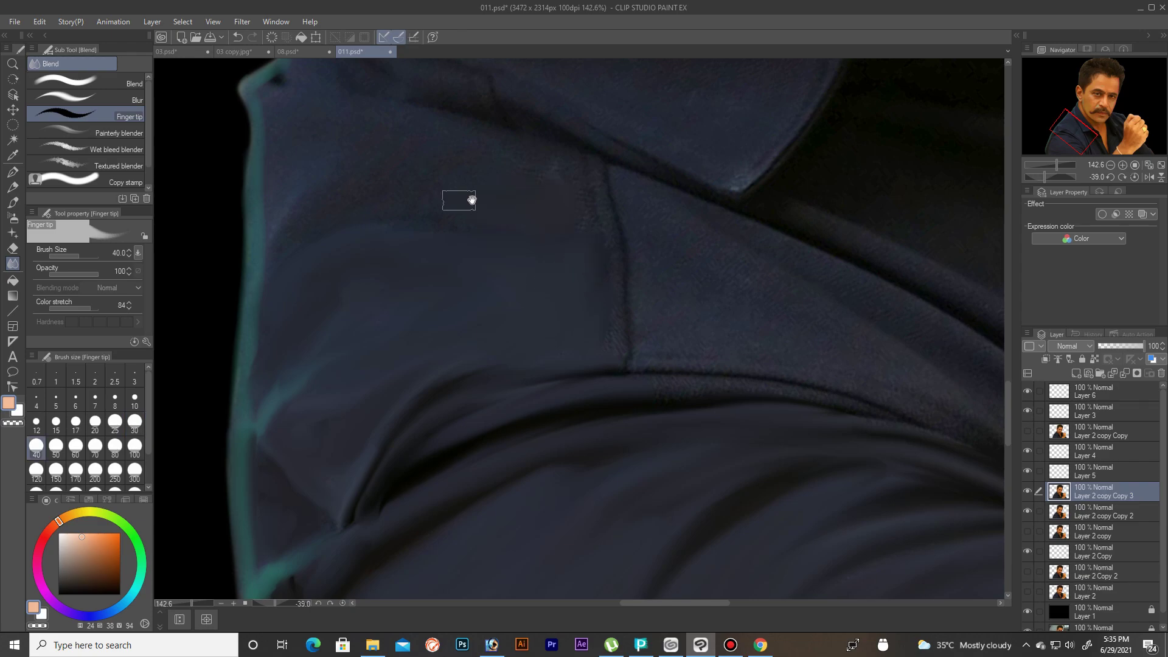
left_click_drag(472, 200, 569, 315)
key("bracketright")
left_click_drag(566, 225, 464, 163)
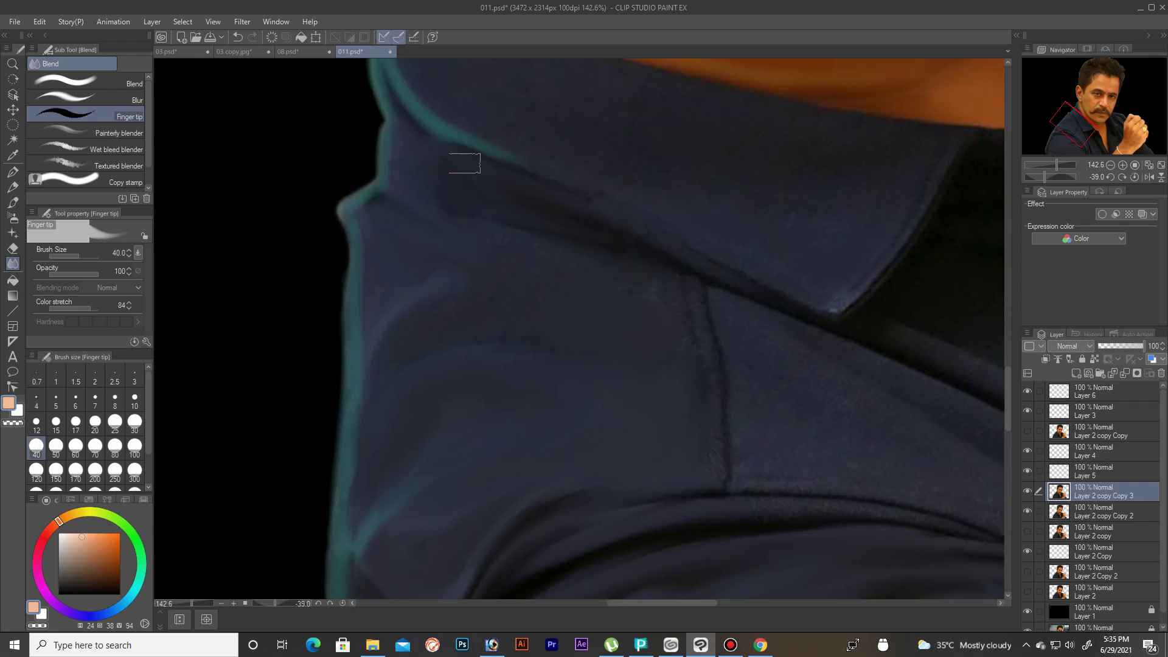
key("bracketleft")
left_click_drag(712, 280, 618, 213)
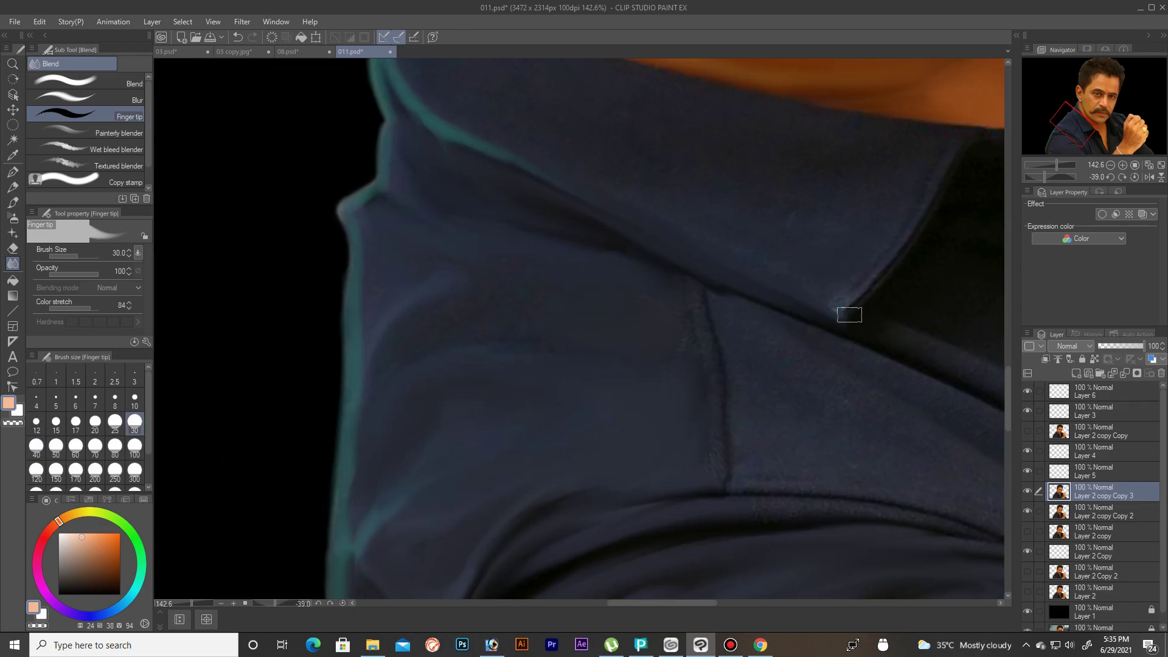
key("bracketright")
left_click_drag(860, 170, 823, 292)
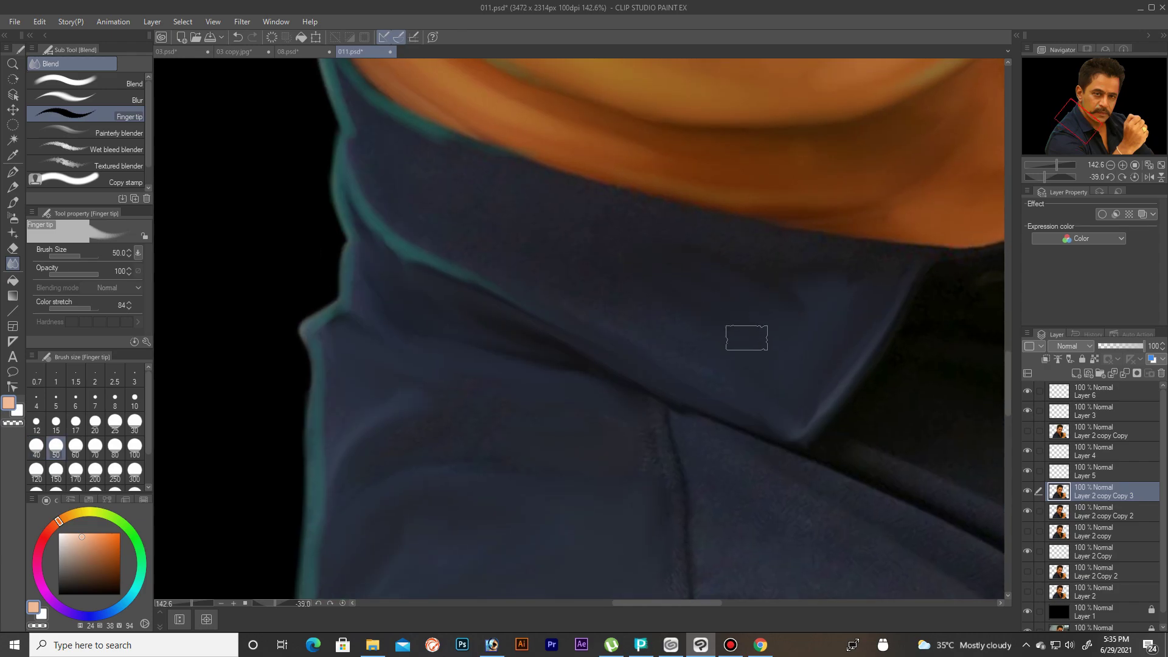
key("bracketleft")
left_click_drag(465, 424, 531, 303)
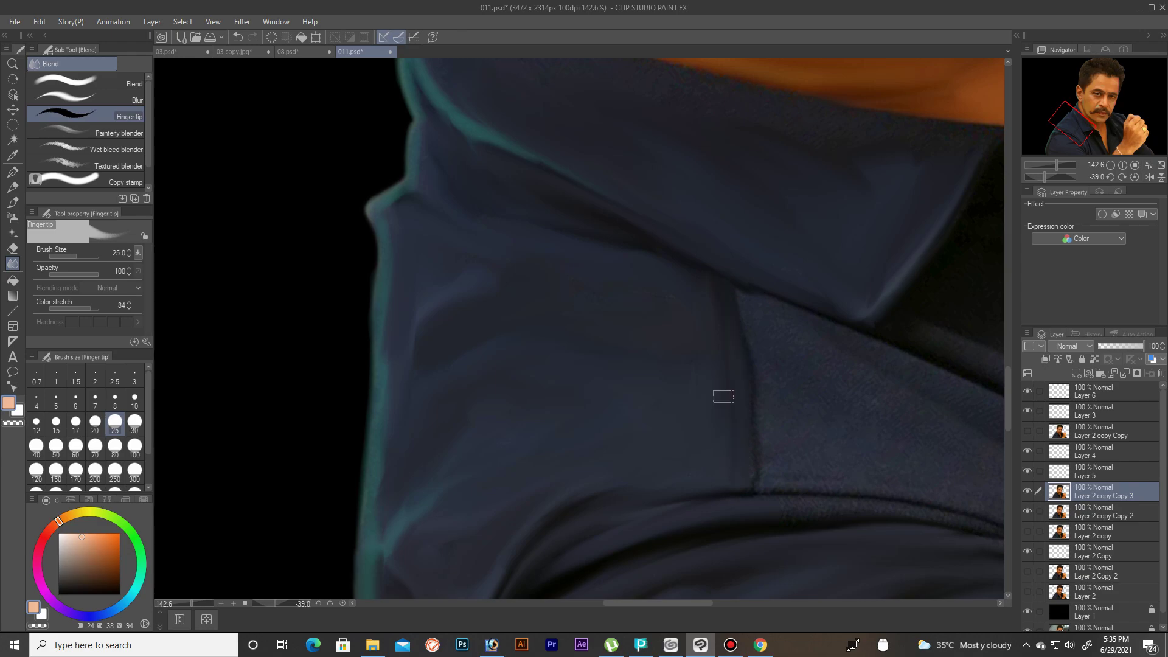
key("bracketright")
key("bracketright")
key("bracketright")
left_click_drag(723, 396, 511, 262)
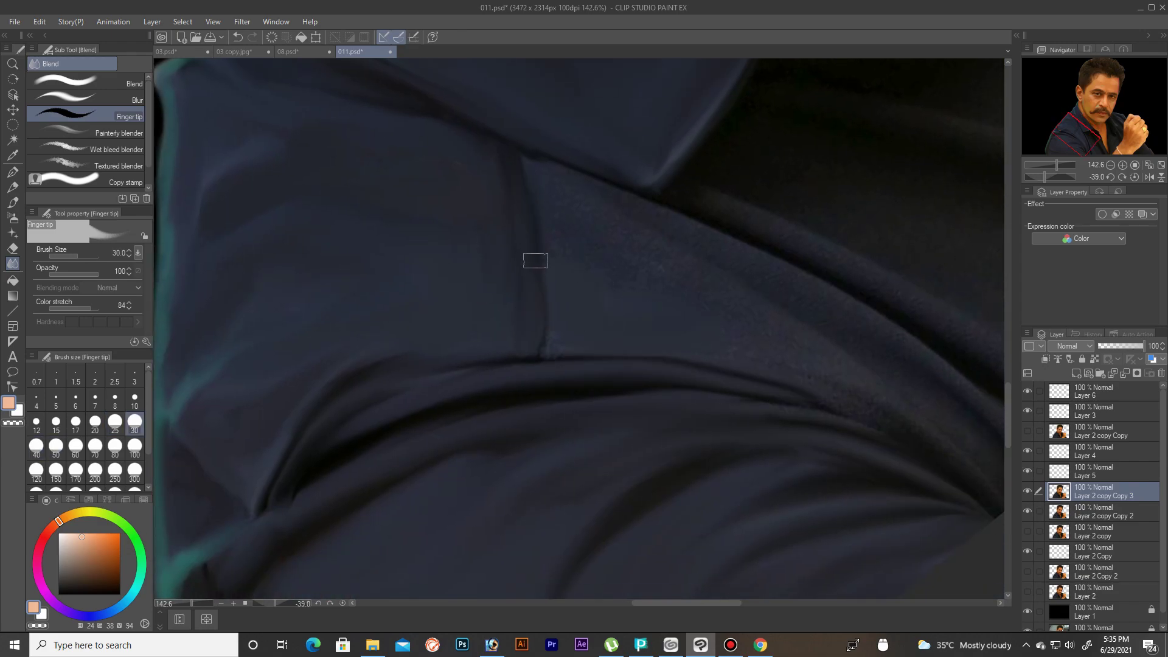
Step: Blend the shirt collar area, returning to the smudge blend tool with J
left_click_drag(583, 334, 547, 452)
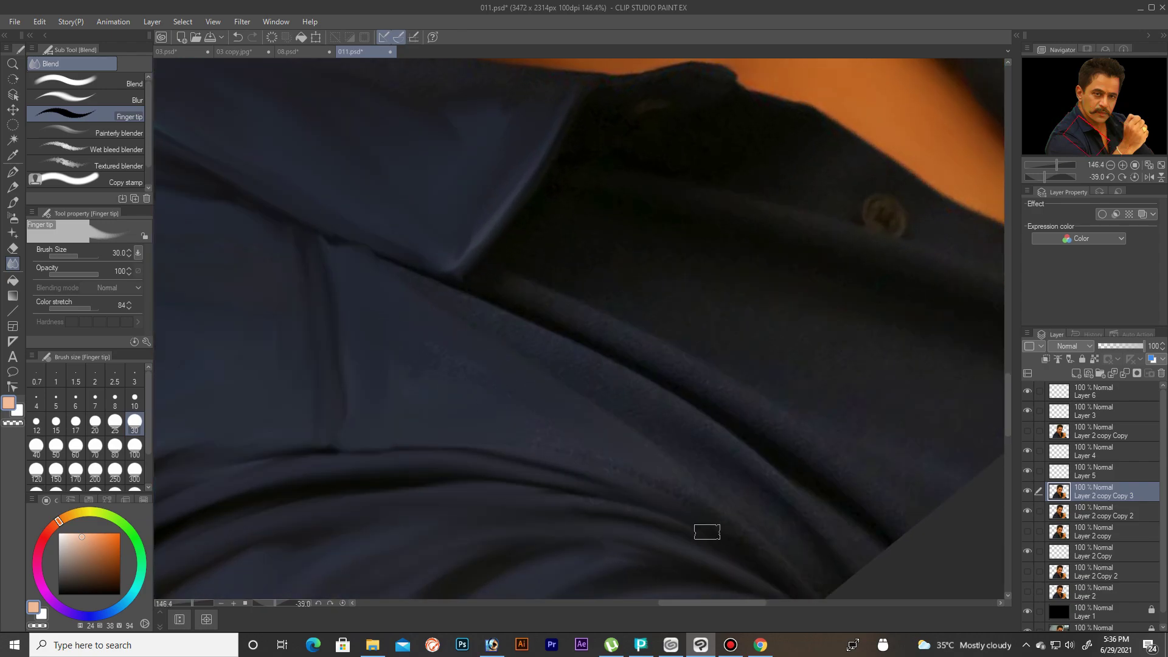
key("bracketright")
key("bracketright")
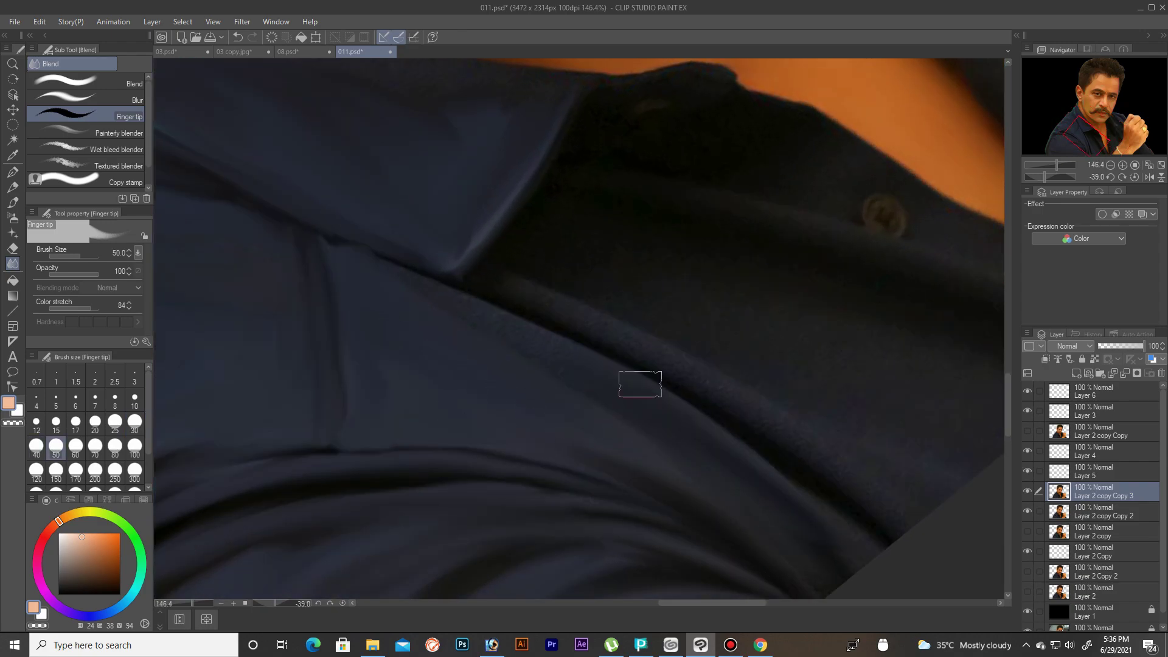
key("bracketright")
left_click_drag(777, 569, 595, 456)
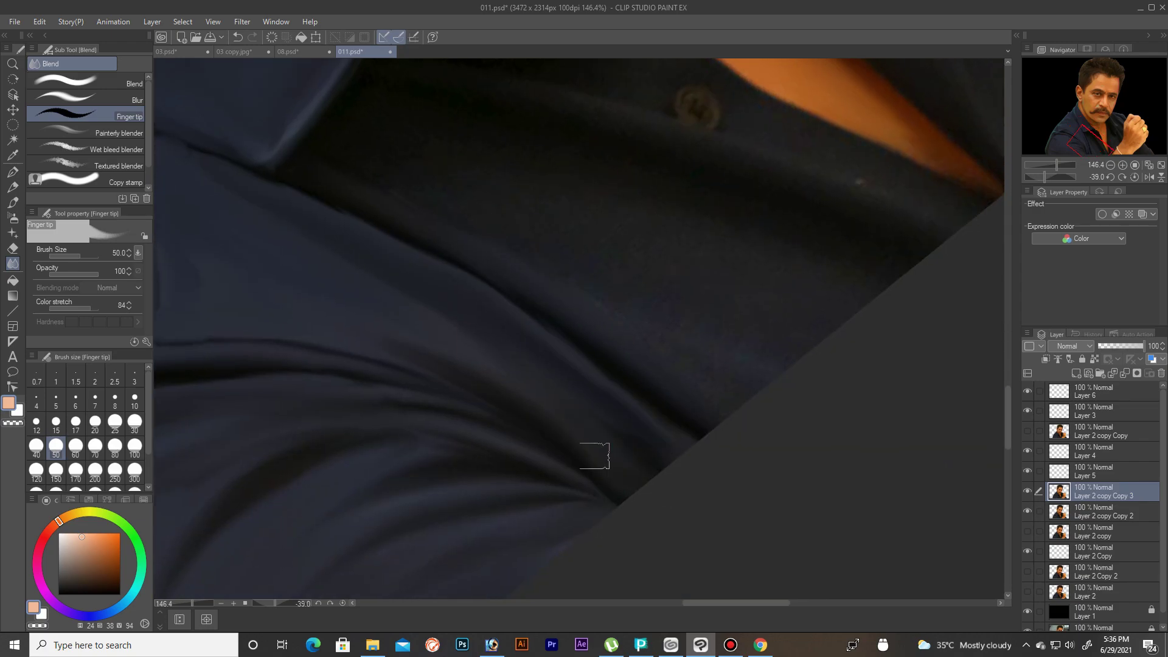
scroll(681, 281, "up", 3)
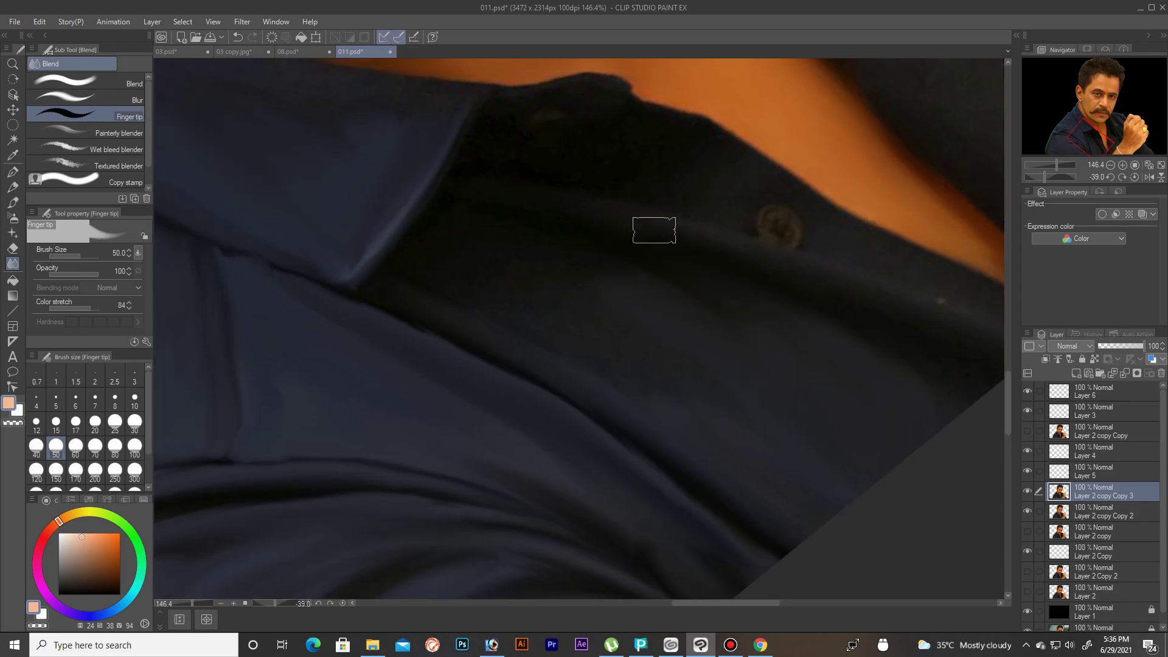
scroll(634, 371, "up", 3)
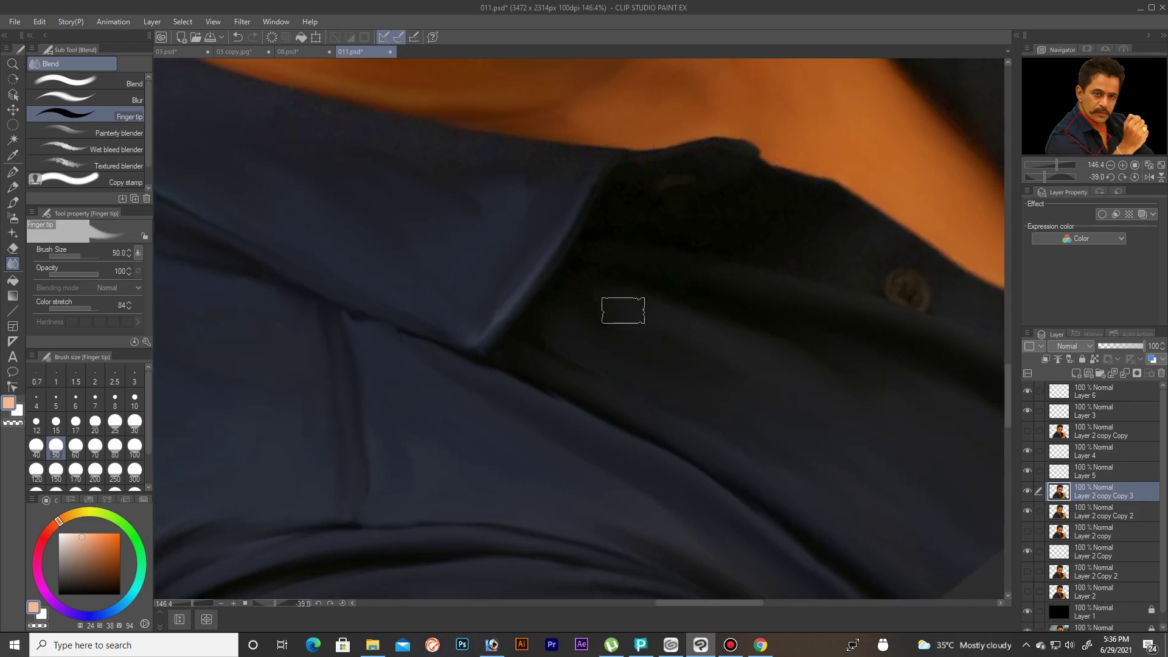
key("bracketleft")
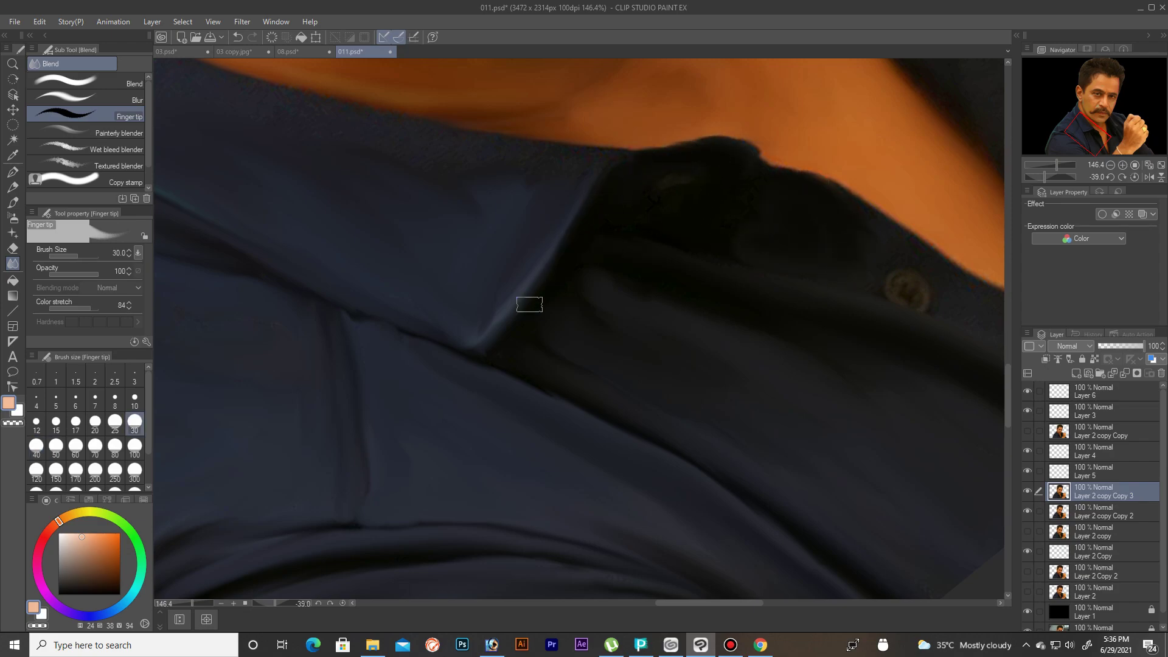
scroll(687, 226, "up", 3)
key("bracketright")
key("j")
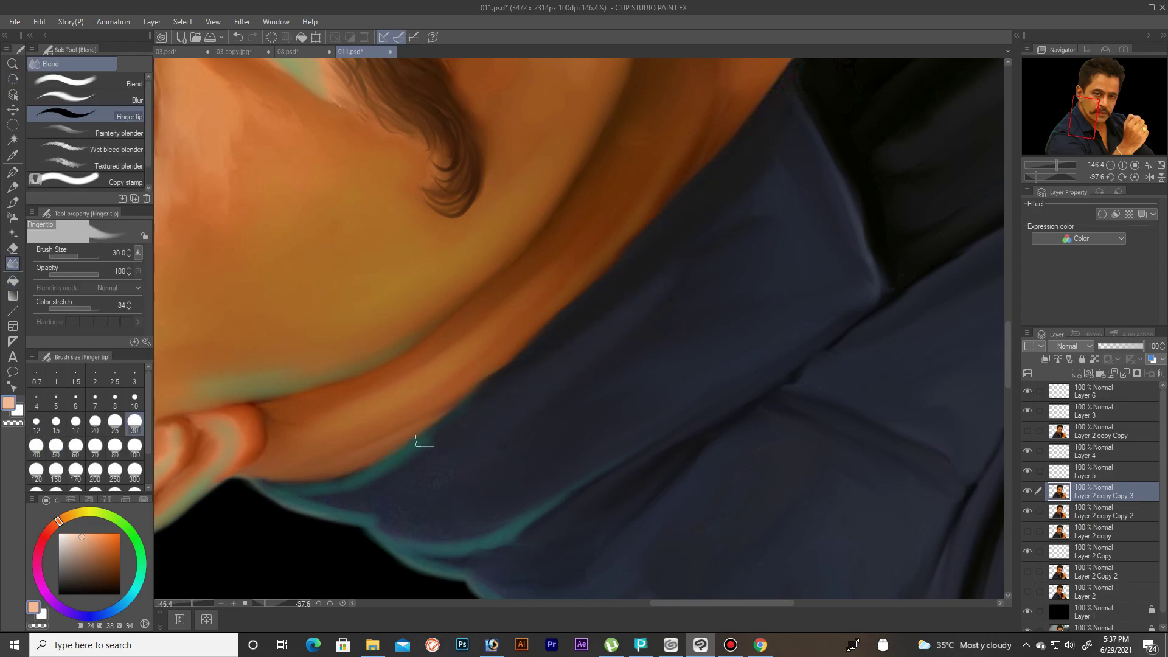
Step: Smudge the shirt highlight below the mustache and lips into a soft streak
scroll(673, 365, "down", 5)
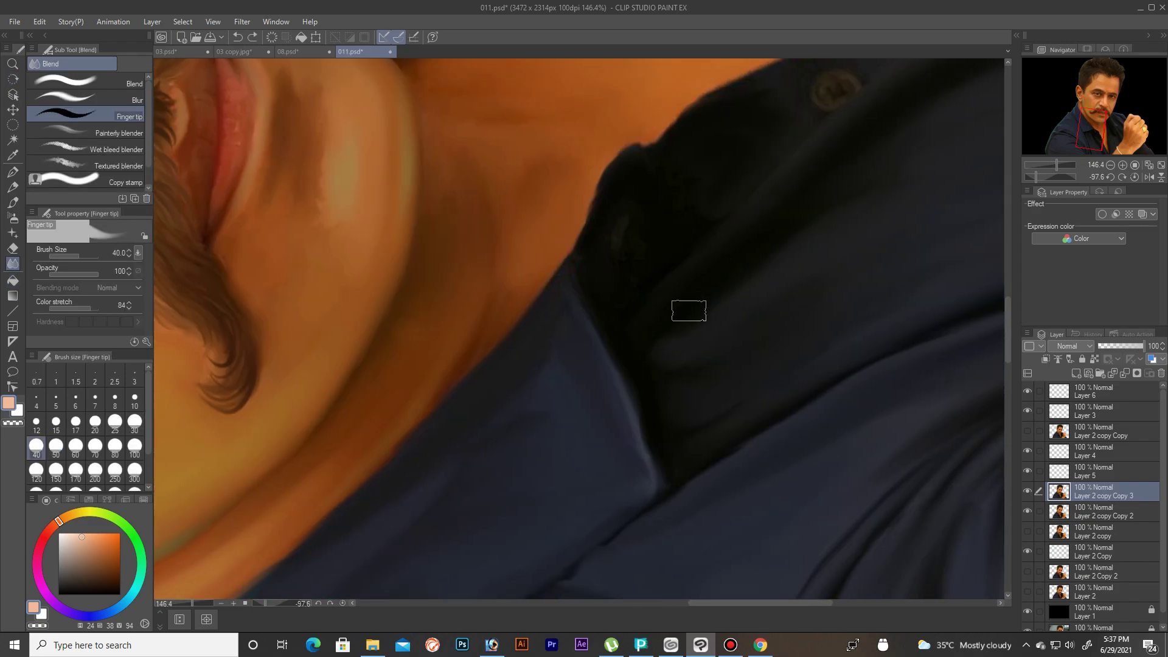
scroll(689, 308, "right", 5)
key("bracketleft")
key("bracketleft")
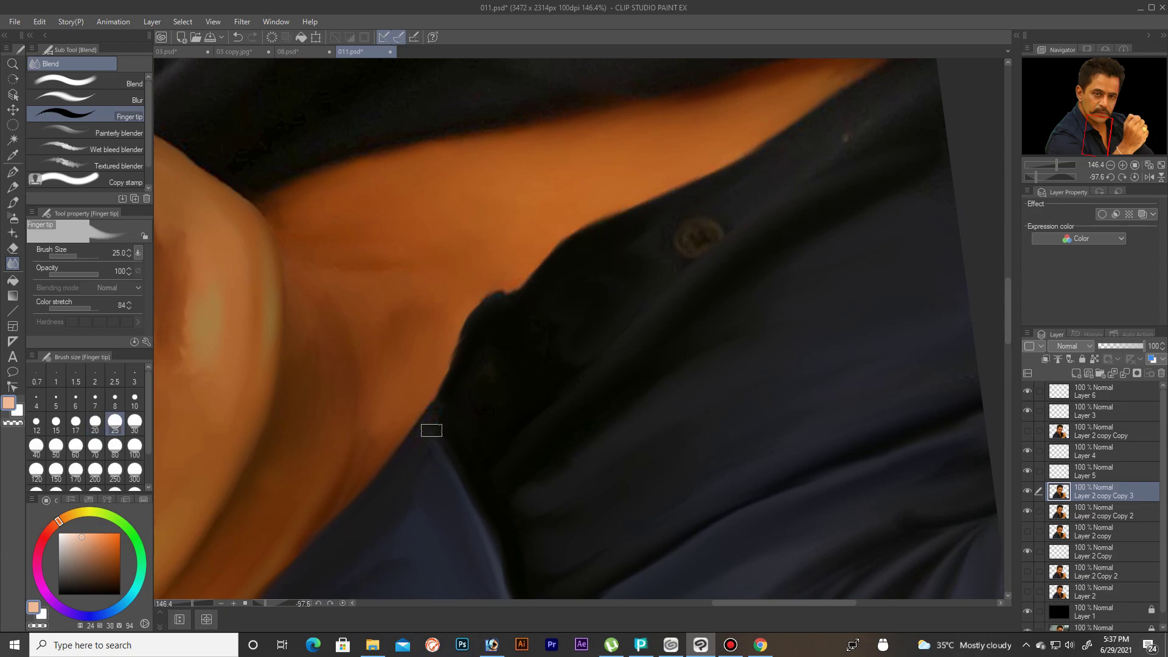
key("bracketright")
scroll(613, 327, "up", 3)
scroll(613, 326, "right", 3)
key("bracketleft")
scroll(743, 268, "left", 6)
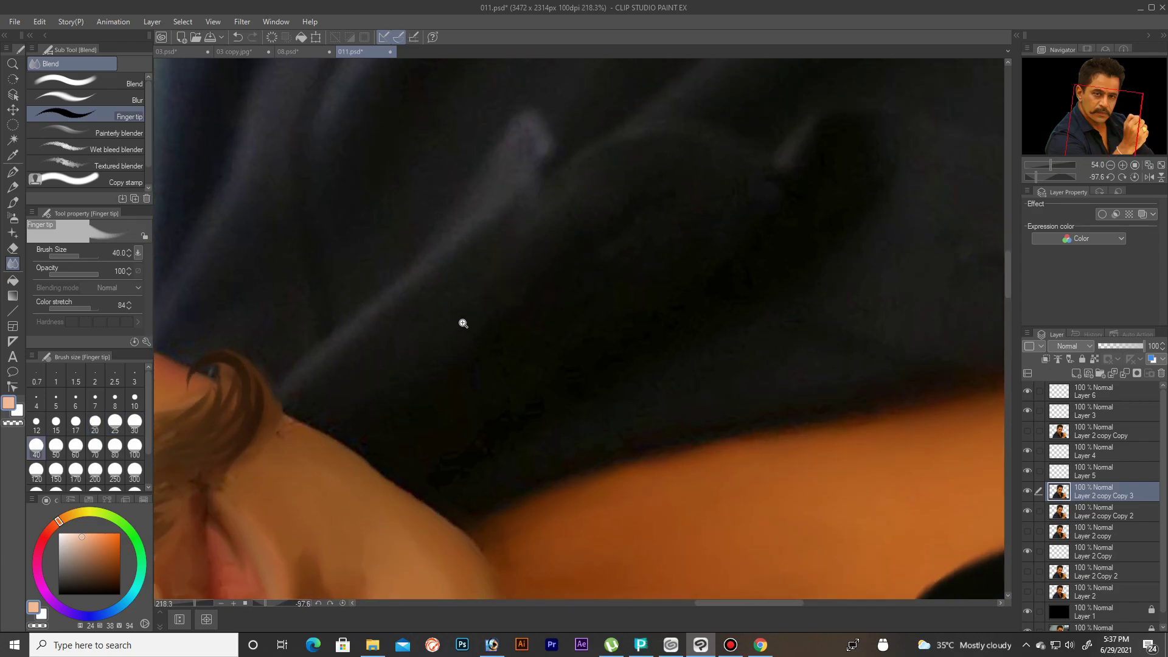
key("bracketleft")
key("bracketleft")
key("bracketright")
left_click_drag(569, 189, 517, 256)
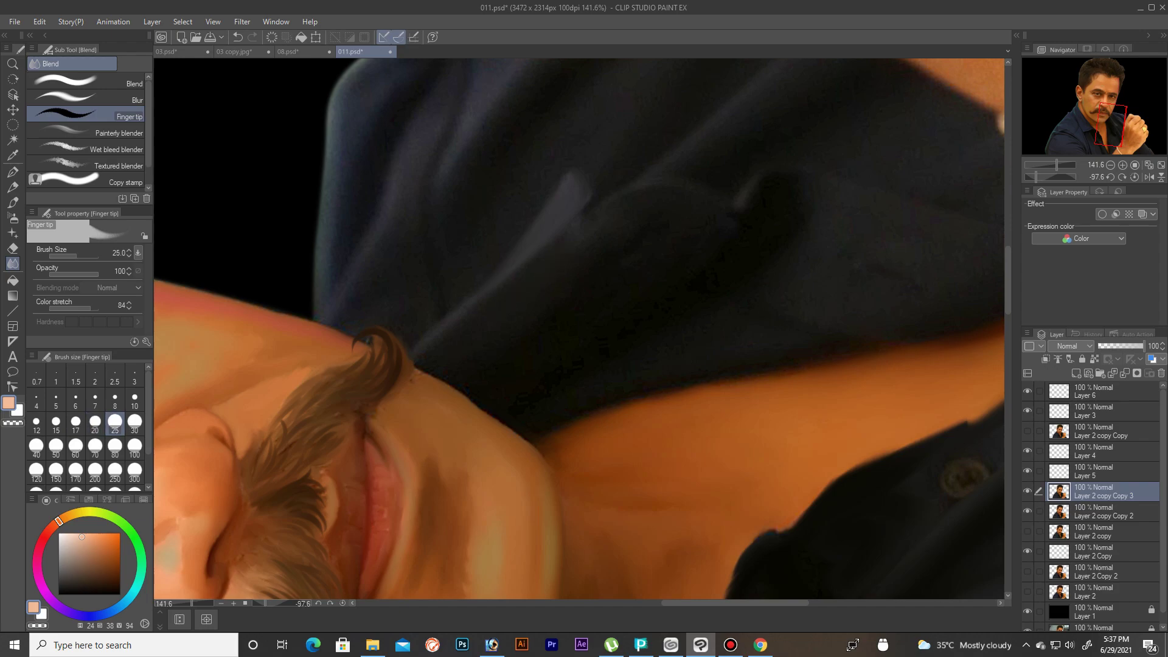
key("bracketleft")
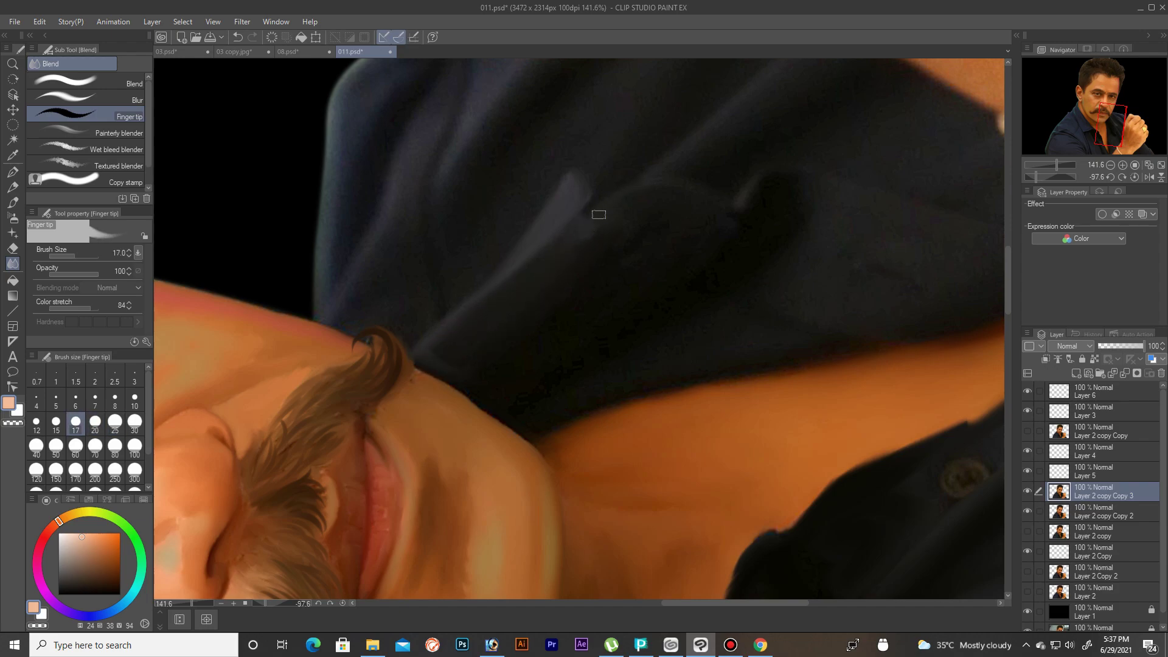
key("bracketright")
key("bracketright")
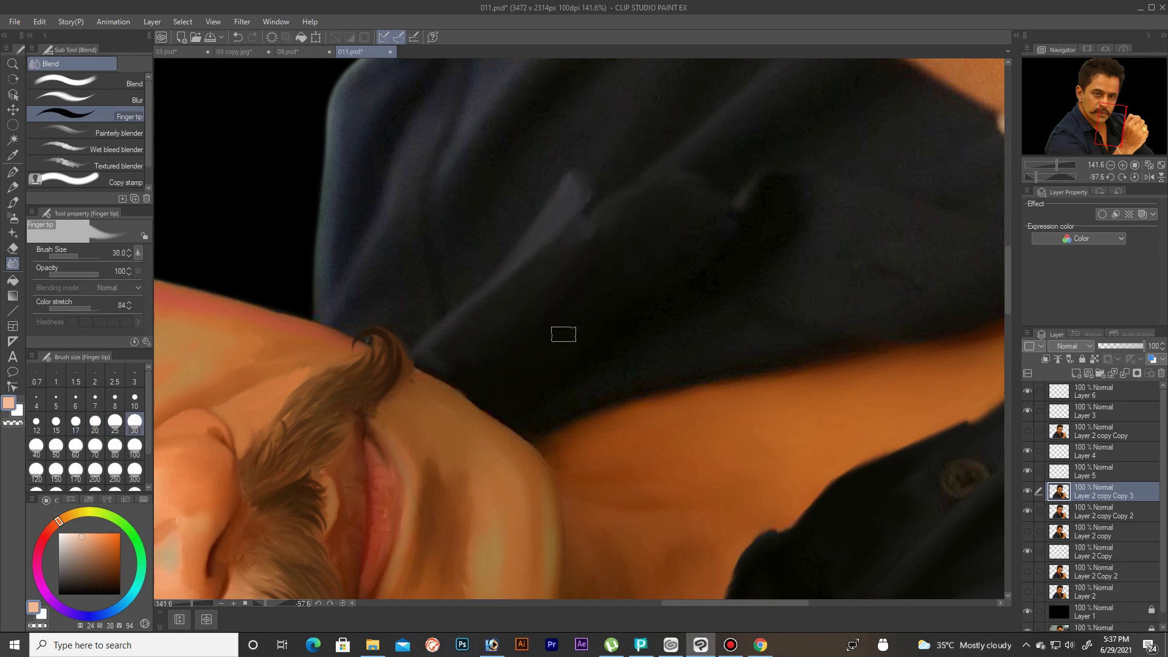
Step: Blend a lighter vertical streak into the chest and smooth the shirt's upper edge below the chin
scroll(671, 295, "up", 3)
key("bracketright")
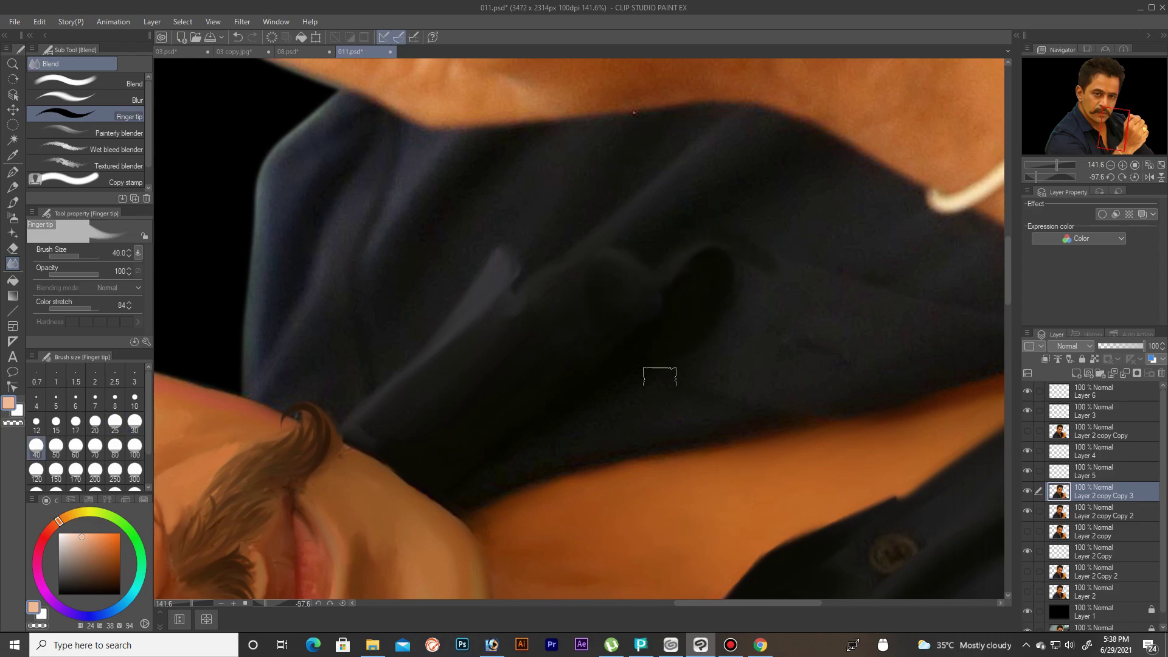
key("bracketright")
key("bracketright")
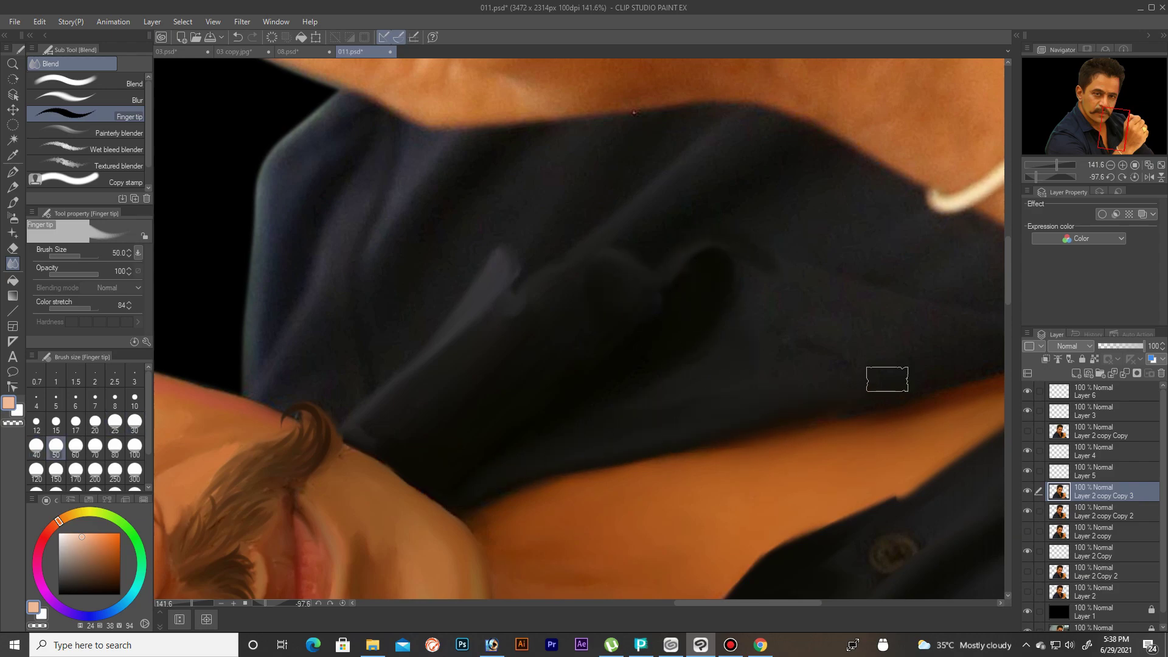
scroll(618, 415, "up", 3)
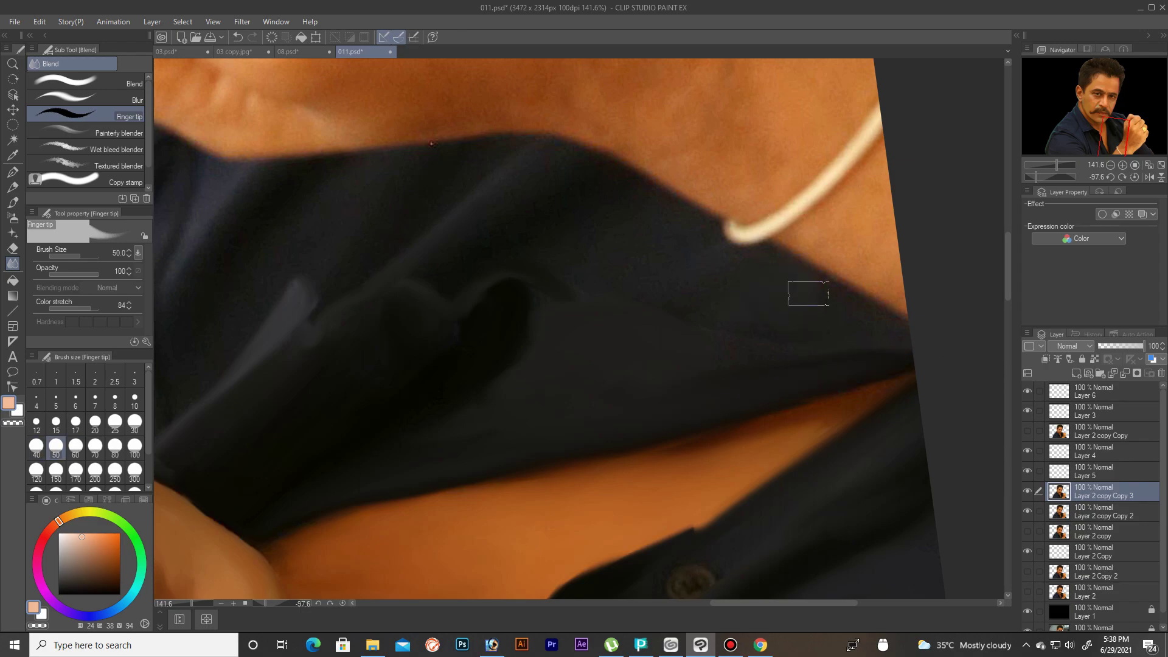
scroll(753, 347, "down", 3)
key("bracketleft")
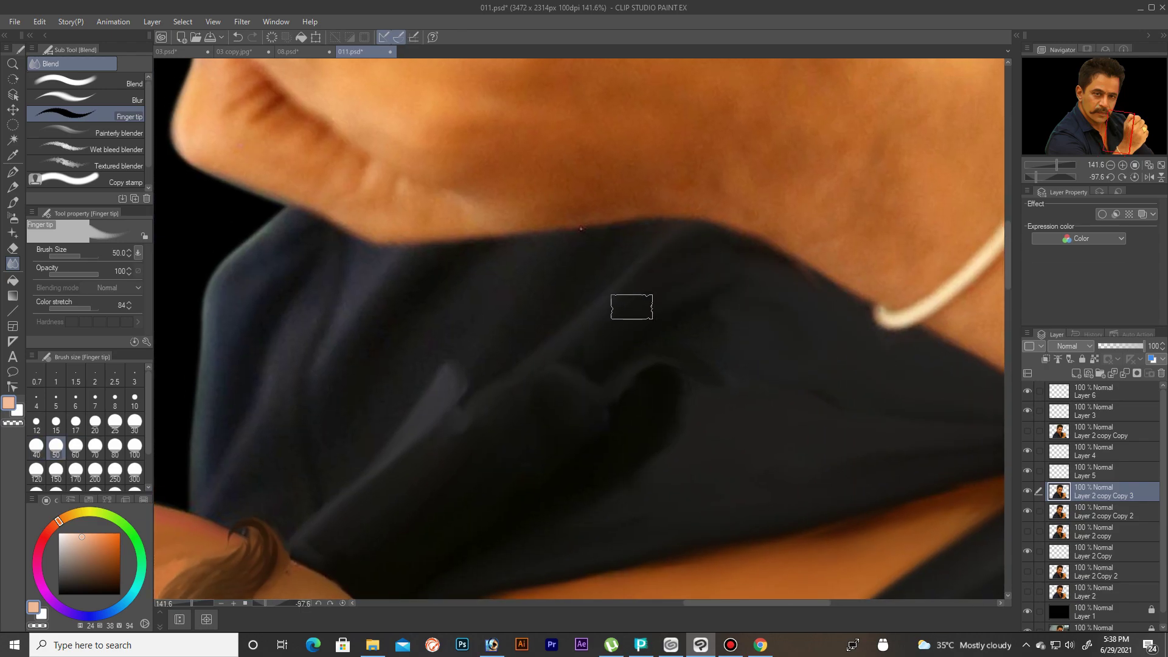
scroll(736, 278, "down", 3)
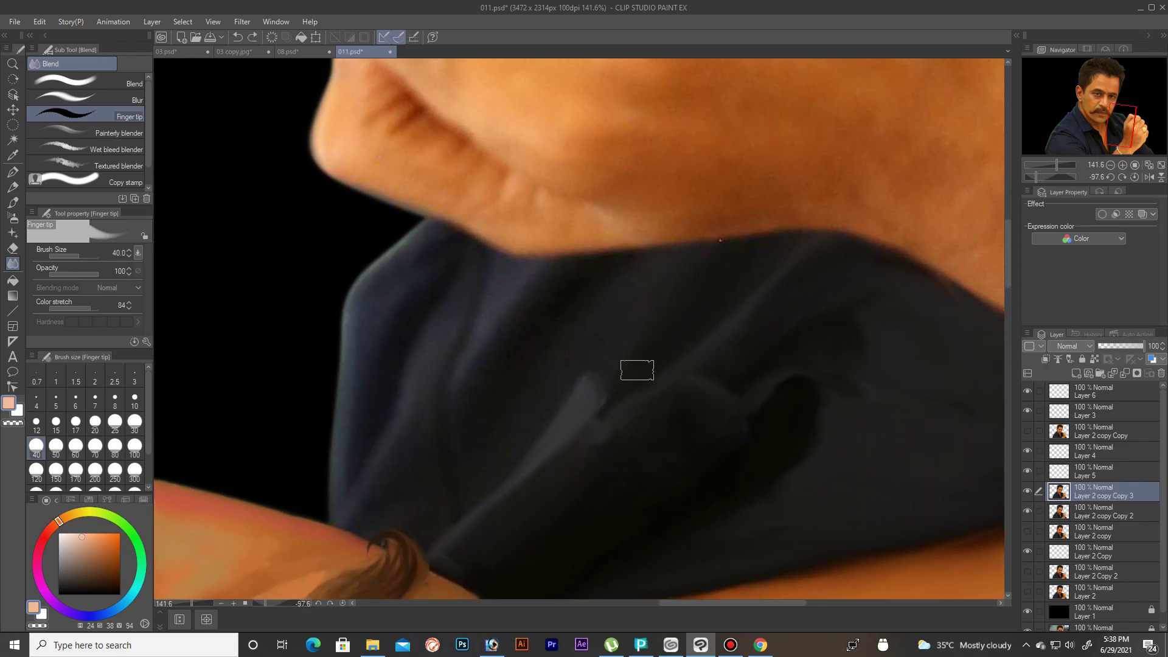
key("bracketleft")
mouse_move(463, 474)
left_mouse_down()
mouse_move(456, 397)
mouse_move(460, 468)
left_mouse_up()
key("bracketleft")
left_click_drag(365, 293, 409, 242)
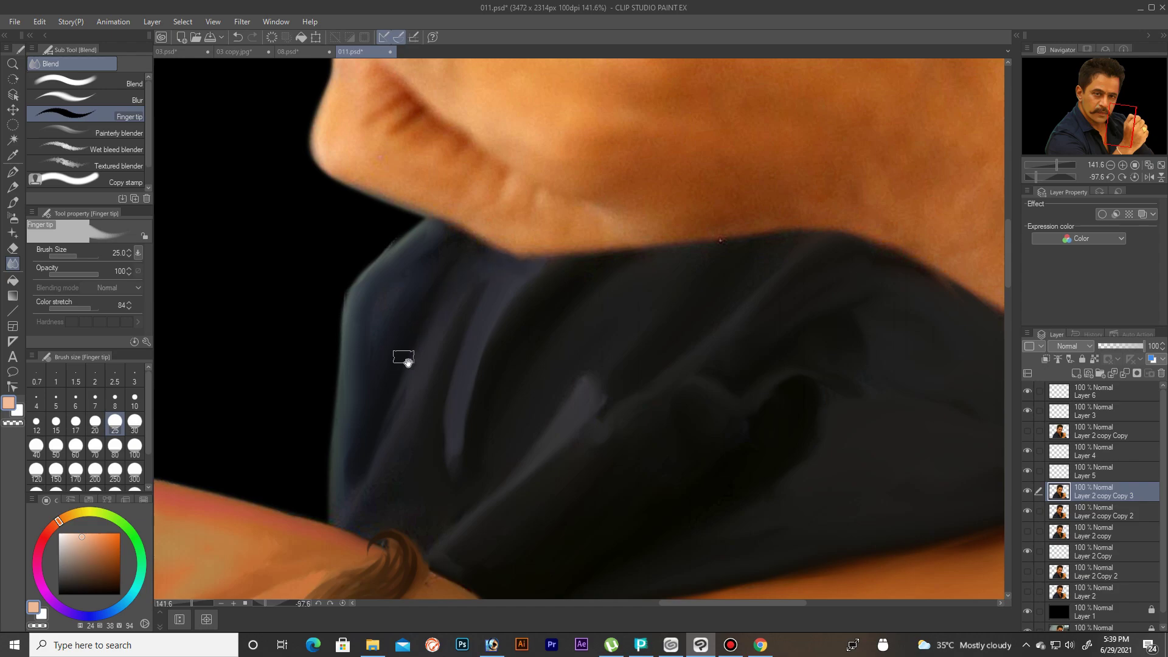
Step: Rotate the canvas view back toward upright
scroll(404, 357, "down", 3)
key("bracketright")
left_click_drag(856, 117, 584, 240)
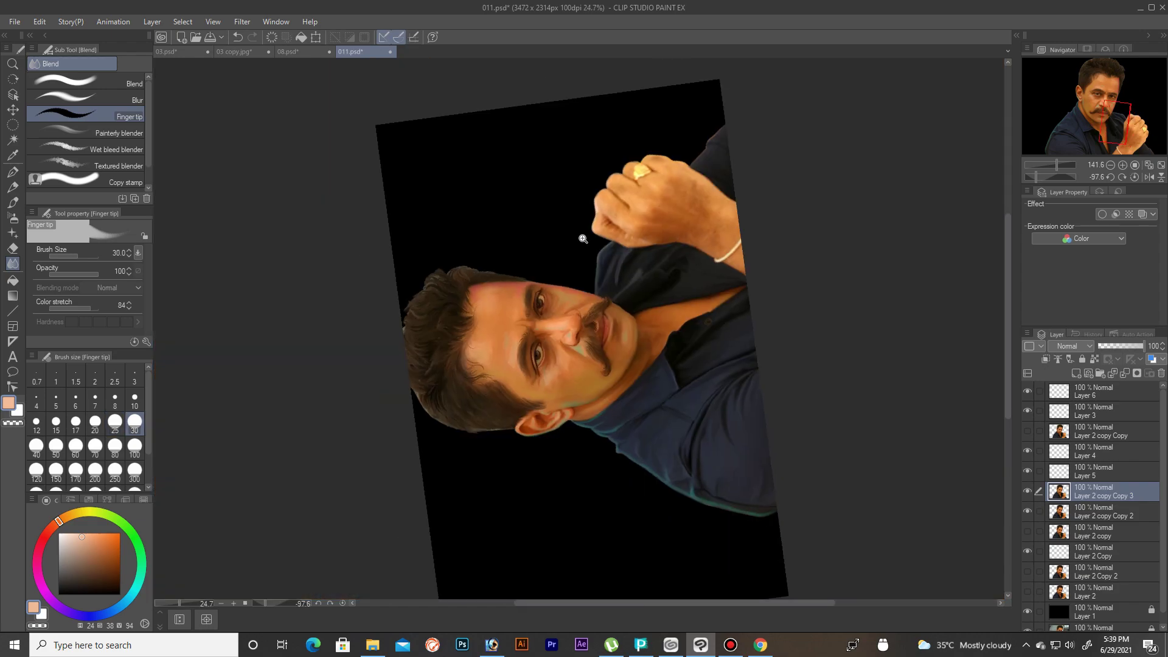
scroll(572, 417, "up", 5)
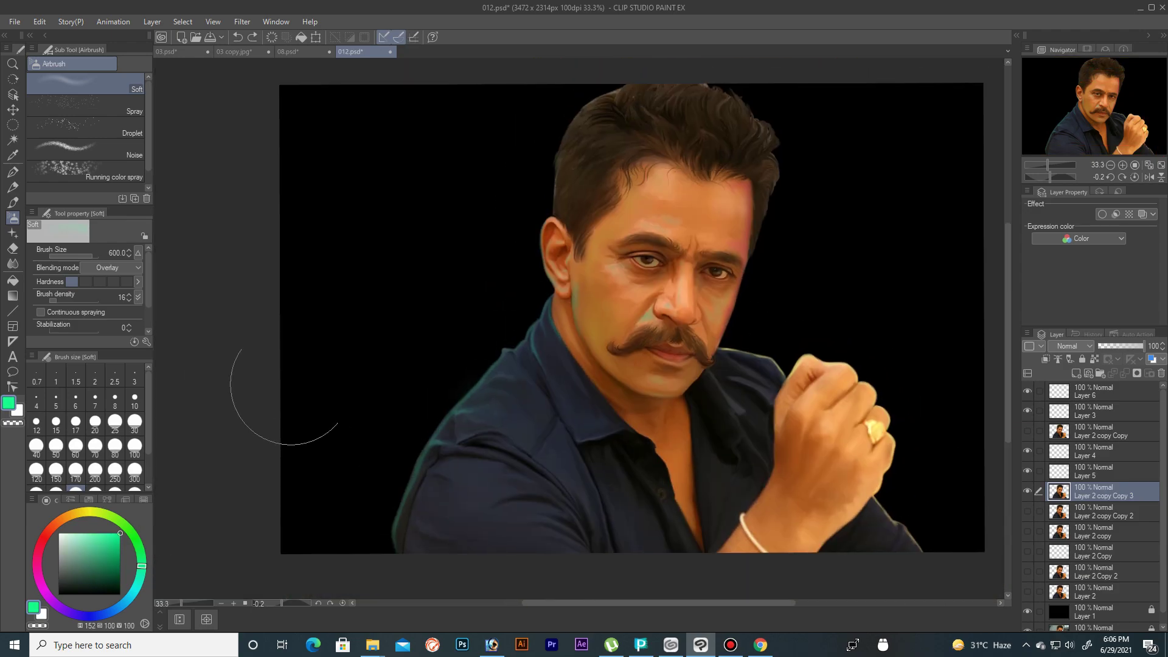
Step: Airbrush a teal glow along the left shoulder edge, resizing the airbrush as needed
left_click_drag(401, 438, 456, 350)
key("bracketleft")
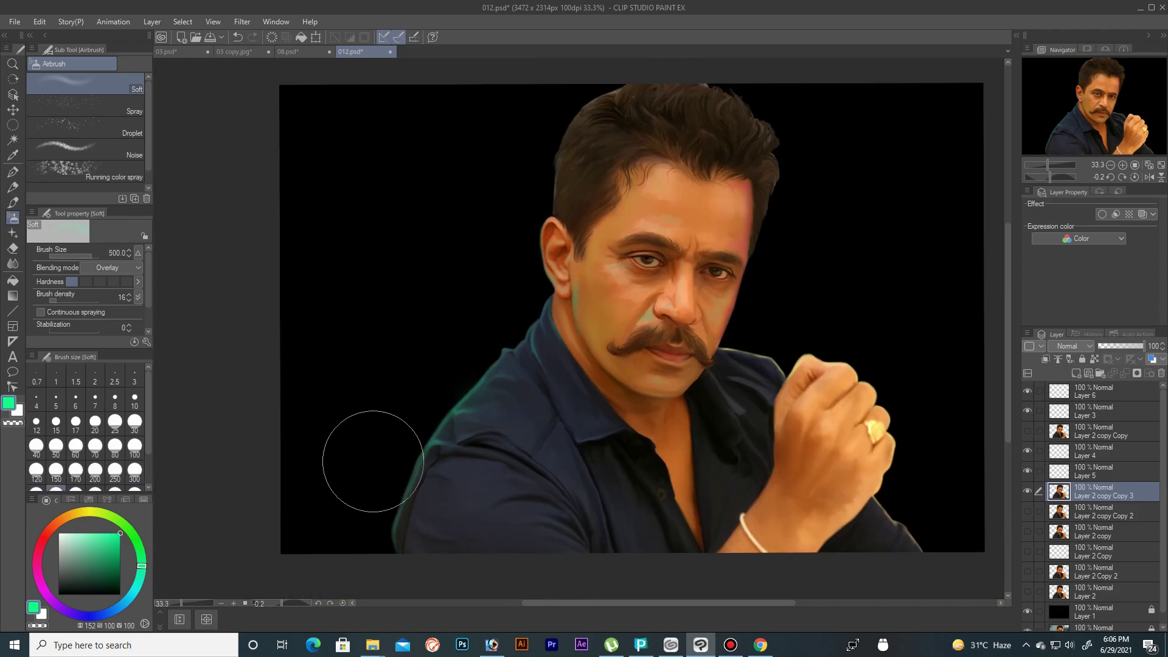
key("bracketright")
left_click_drag(425, 386, 509, 281)
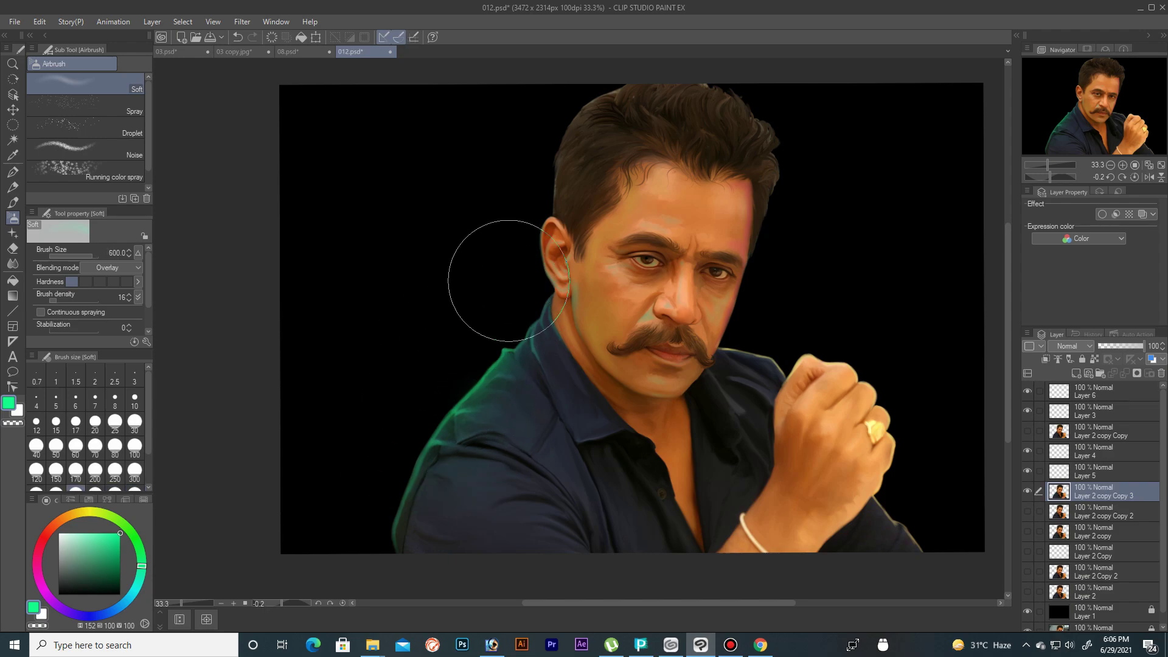
key("bracketright")
key("bracketright")
key("bracketright")
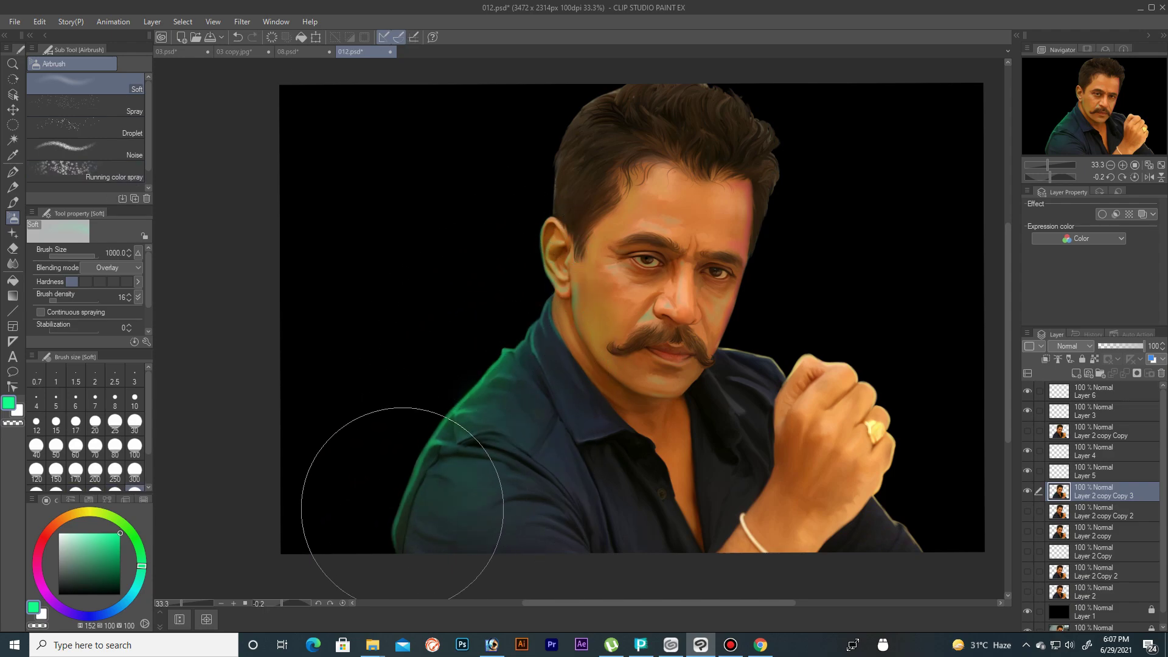
scroll(500, 387, "down", 1)
key("bracketleft")
key("bracketleft")
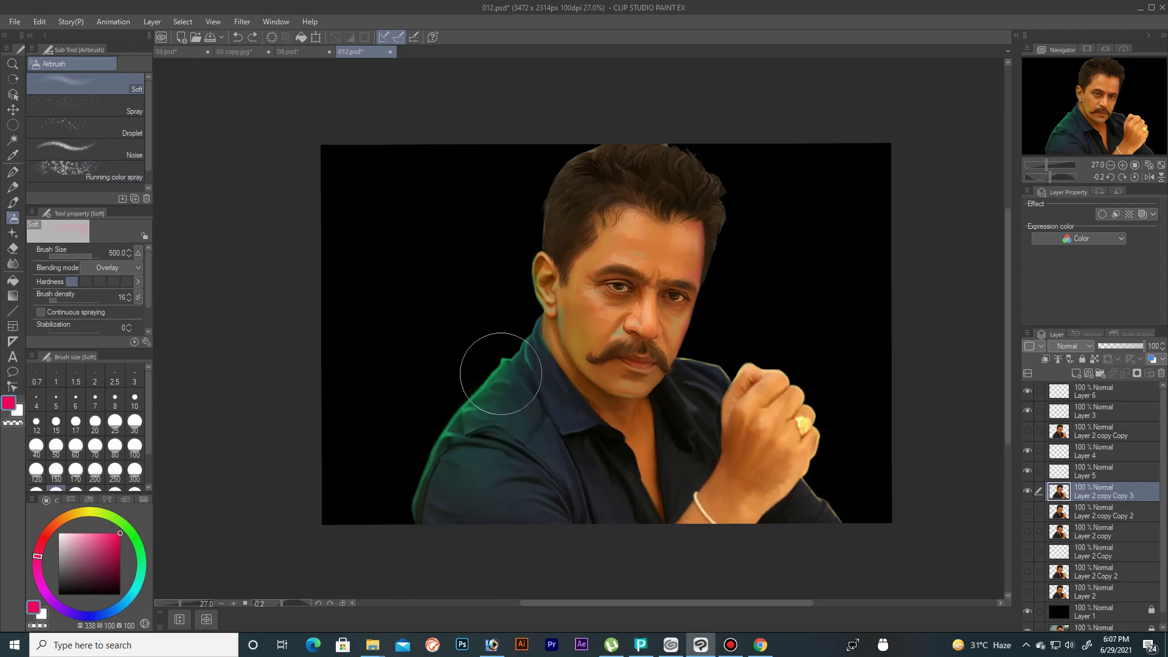
key("bracketright")
key("bracketright")
key("bracketright")
Step: Try orange, red-orange, magenta and yellow glow colours from the hue ring while resizing the brush
left_click(73, 515)
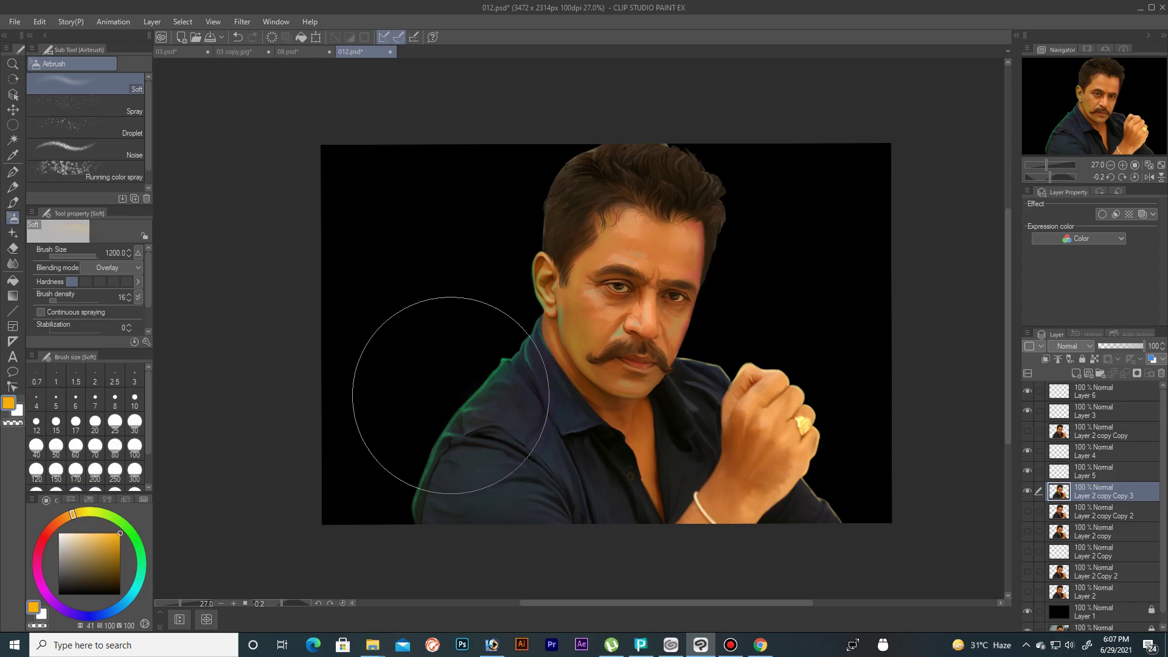
key("bracketright")
left_click(51, 528)
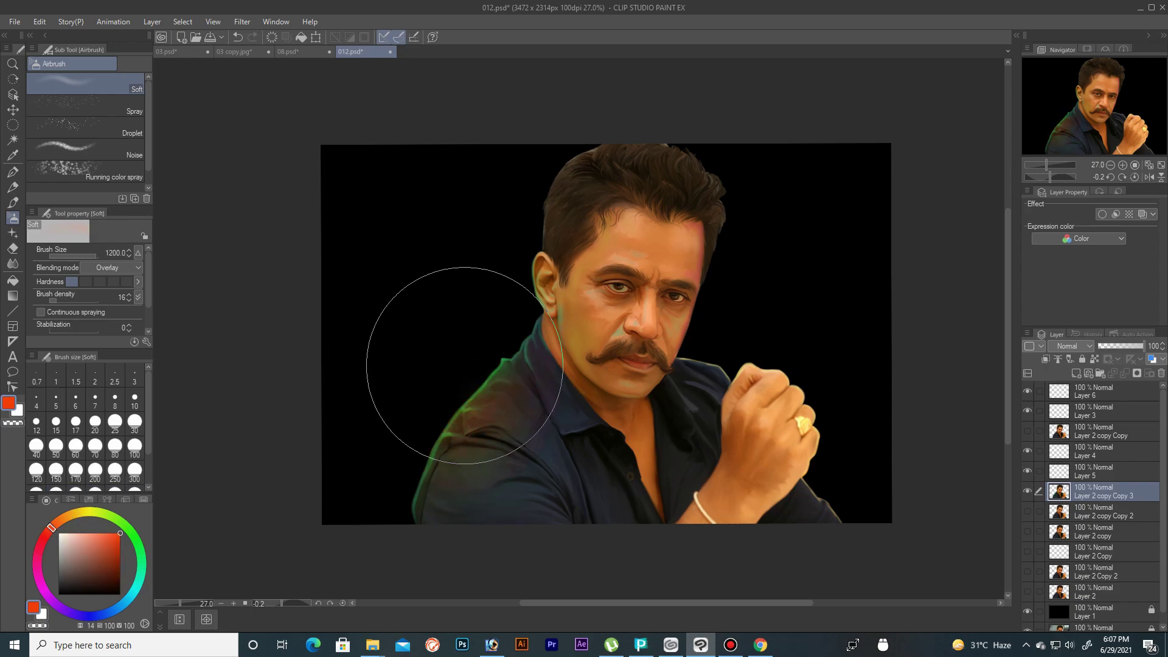
left_click(45, 592)
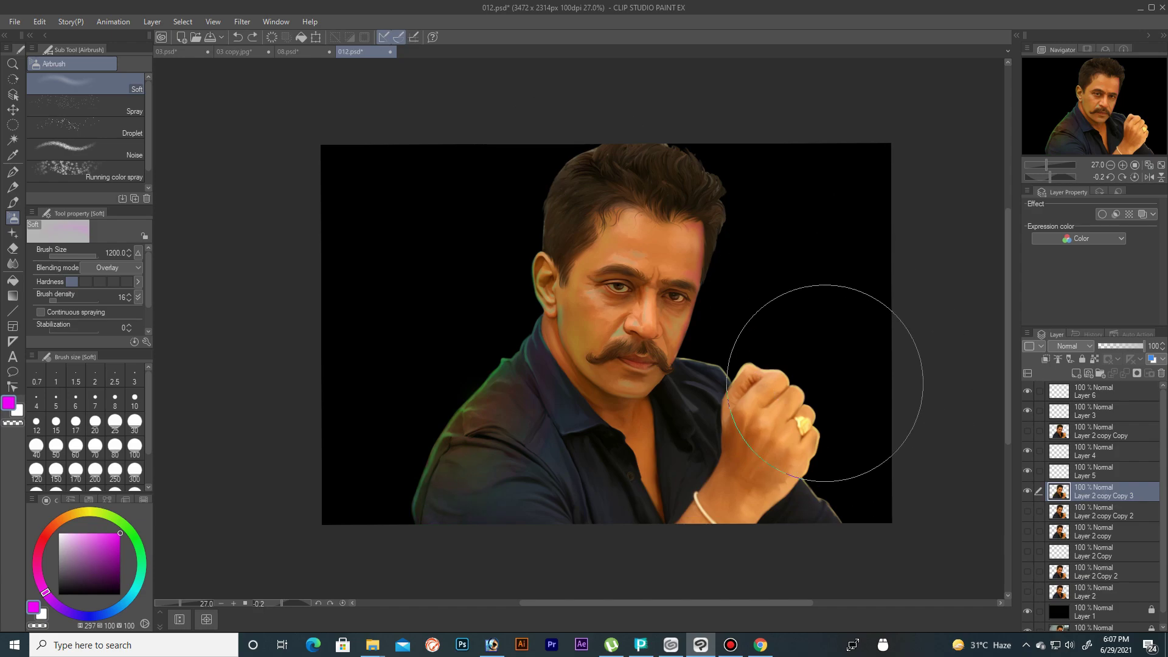
scroll(675, 321, "up", 2)
left_click(87, 512)
key("bracketleft")
key("bracketleft")
key("bracketleft")
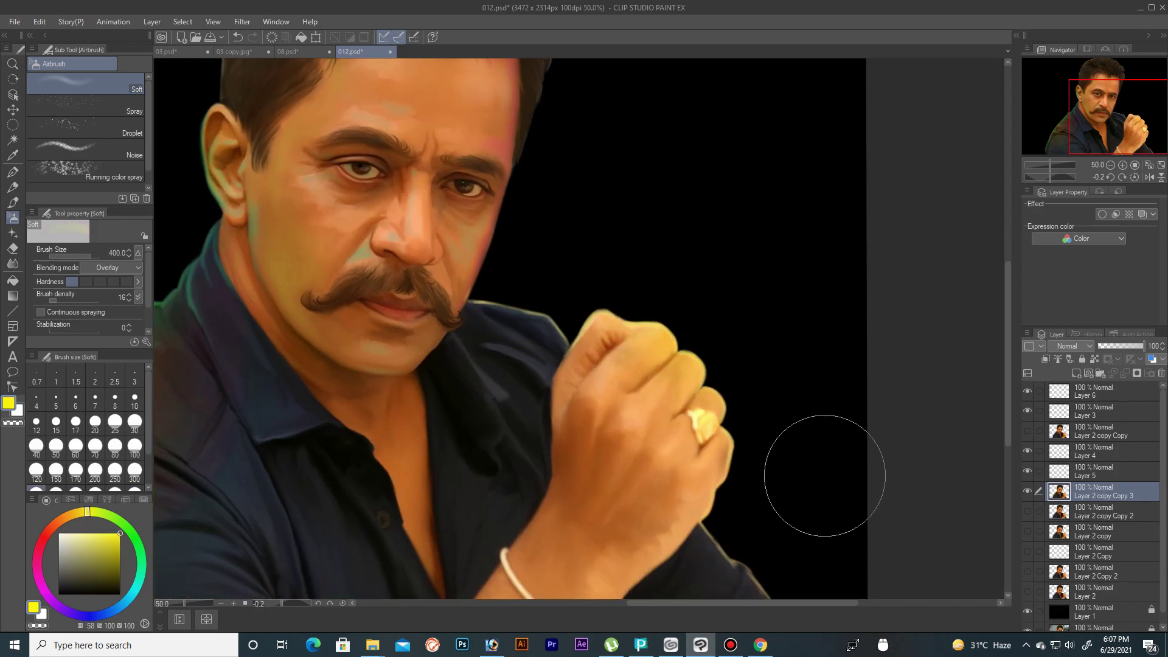
Step: Zoom in on the face and fist, enlarge the airbrush slightly and pick pink
left_click_drag(800, 576, 758, 449)
scroll(757, 449, "down", 3)
key("bracketright")
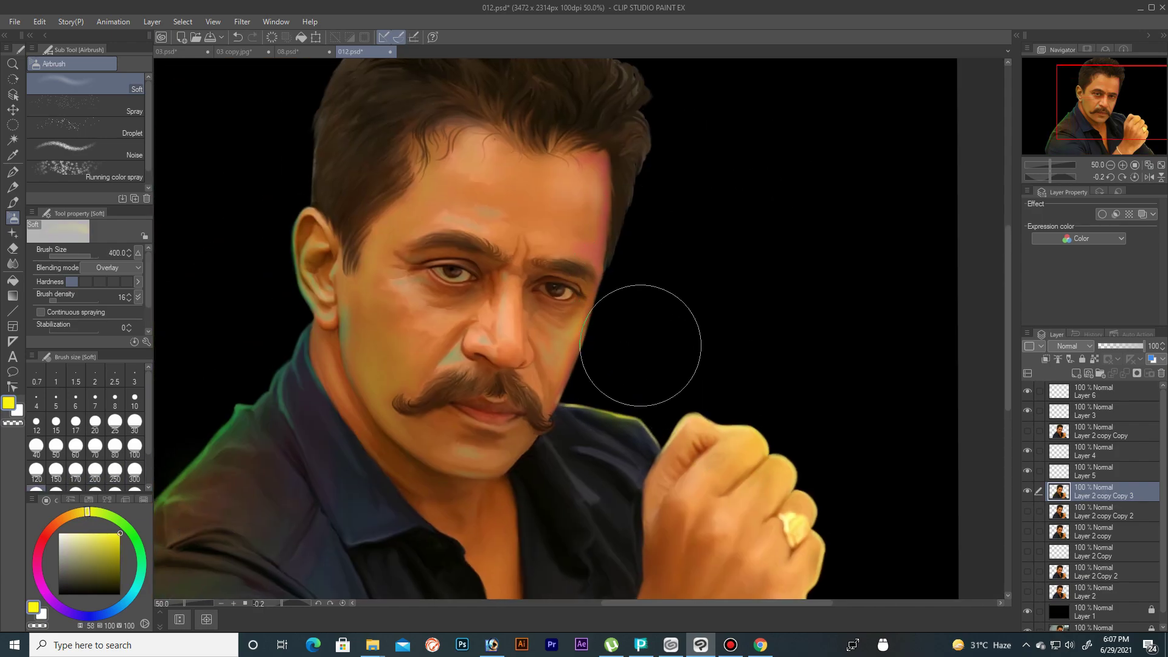
scroll(669, 244, "up", 4)
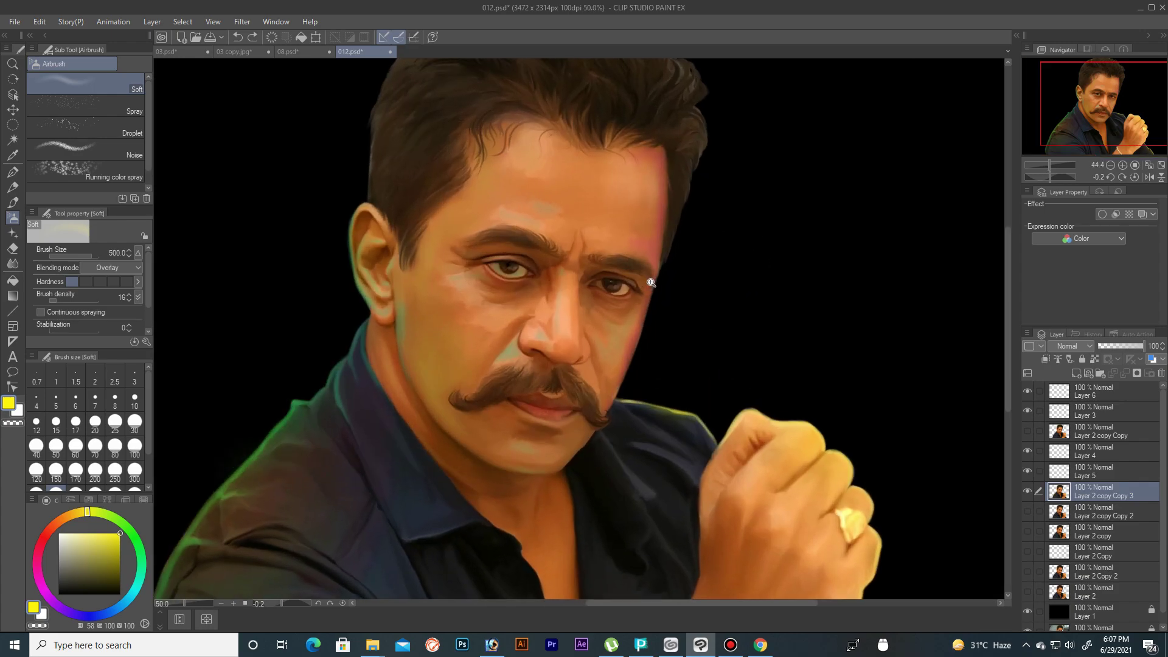
left_click(37, 562)
scroll(747, 192, "down", 4)
scroll(747, 192, "up", 4)
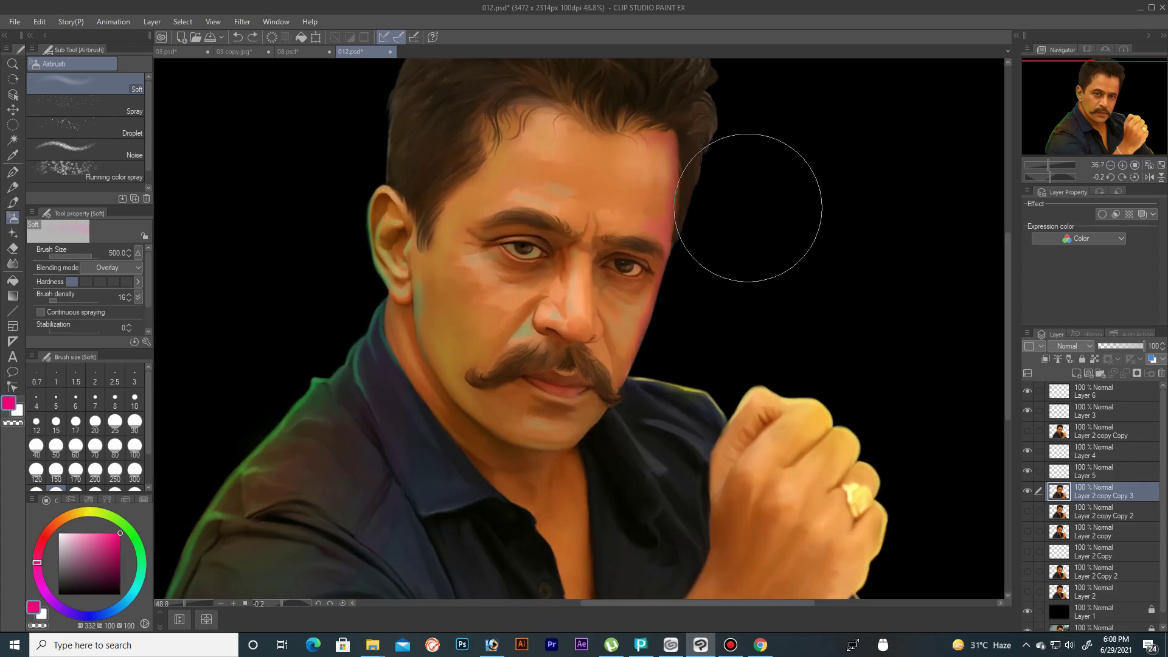
Step: Lower the brush density to 8 and cycle through green, pink and orange colours
left_click(53, 300)
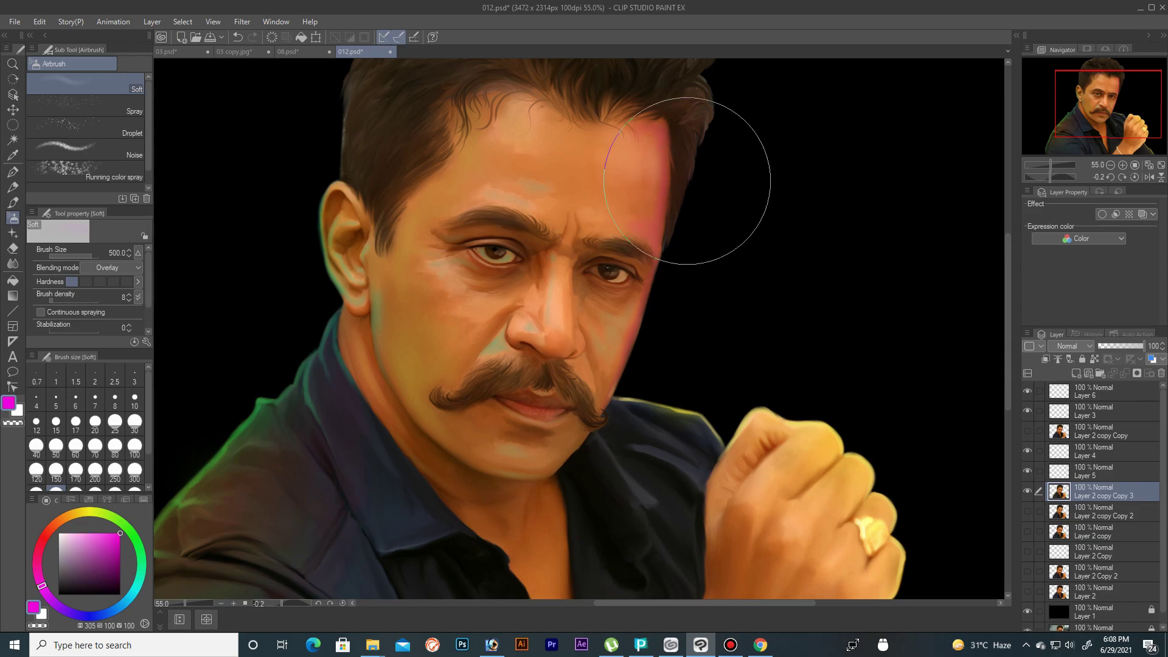
scroll(779, 258, "down", 3)
scroll(816, 239, "up", 2)
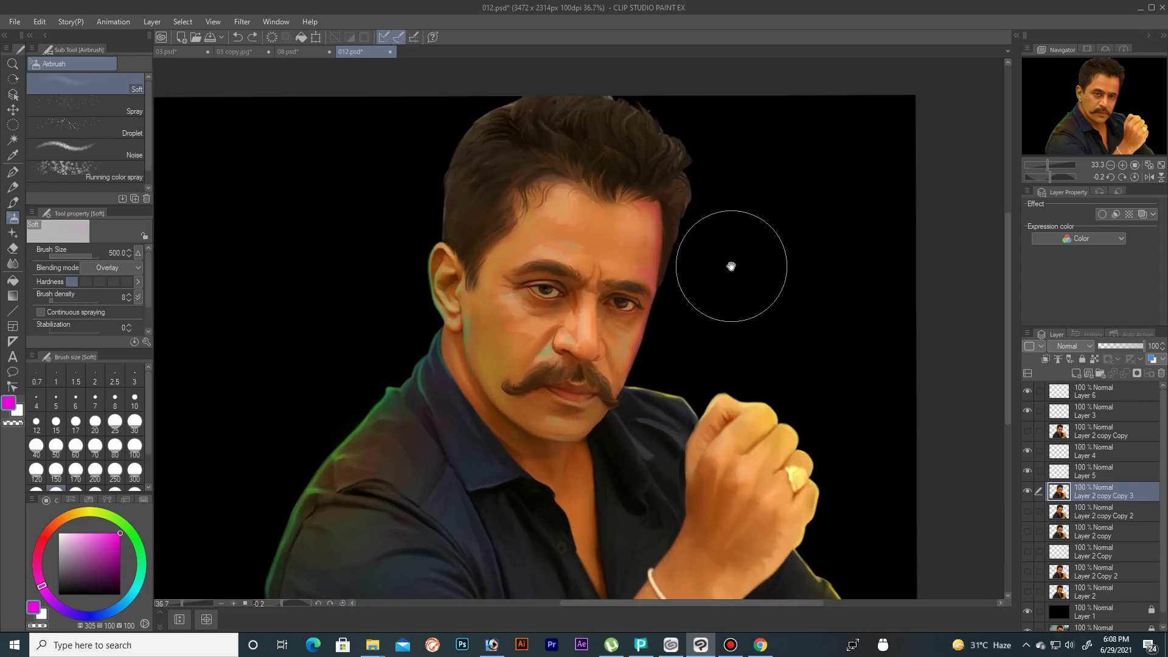
left_click(141, 569)
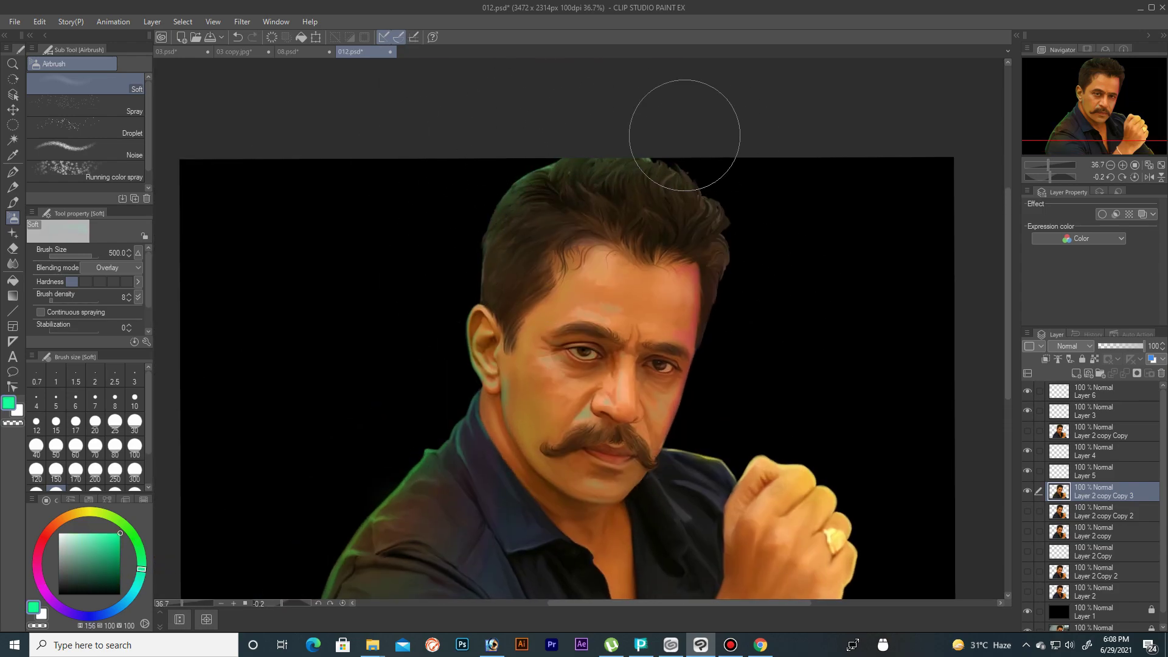
left_click(37, 555)
left_click(70, 519)
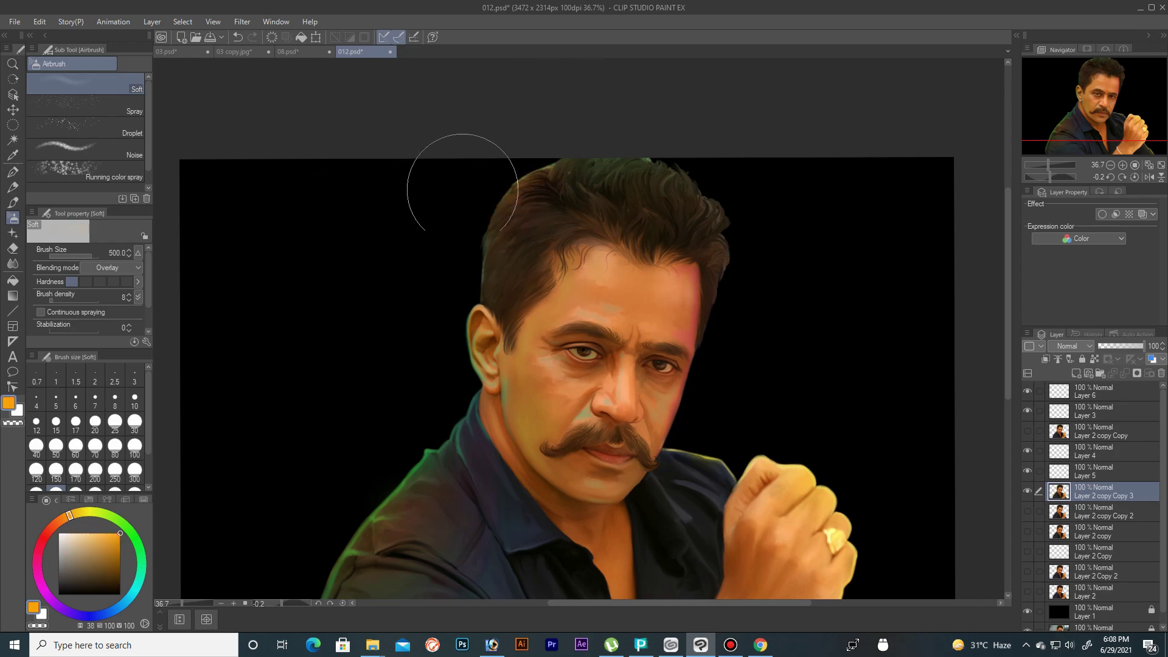
Step: Return the brush size to 500 and pick magenta, then yellow, for the glow
key("bracketleft")
key("bracketleft")
key("bracketleft")
key("bracketleft")
key("bracketleft")
key("bracketright")
key("bracketright")
key("bracketright")
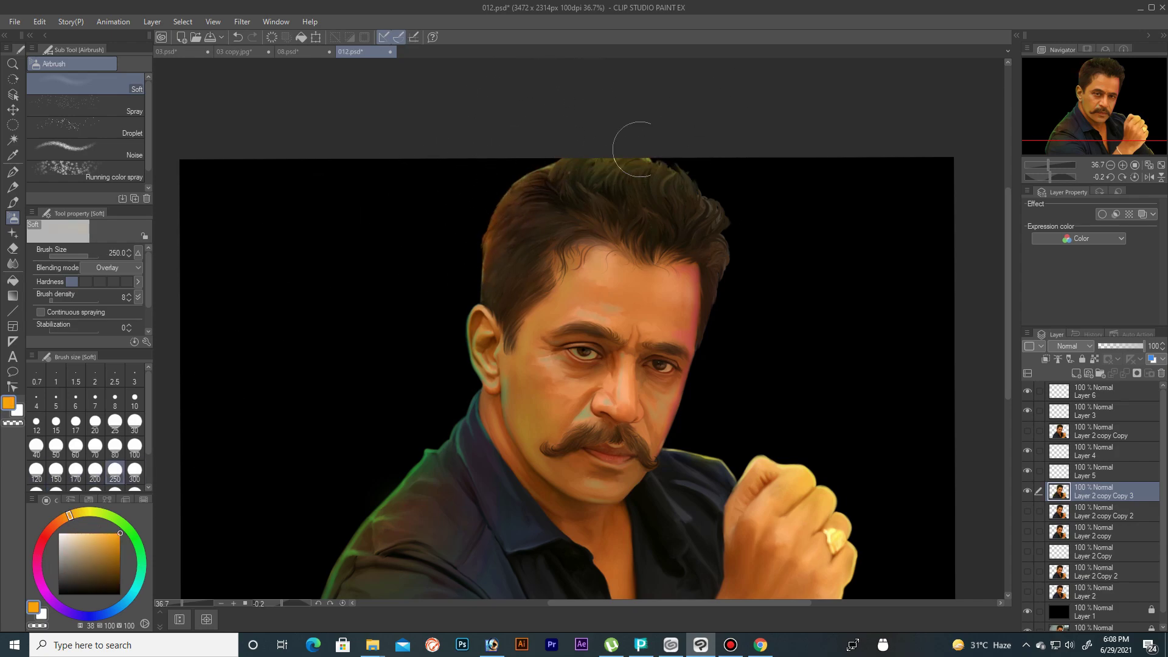
left_click(37, 567)
key("bracketright")
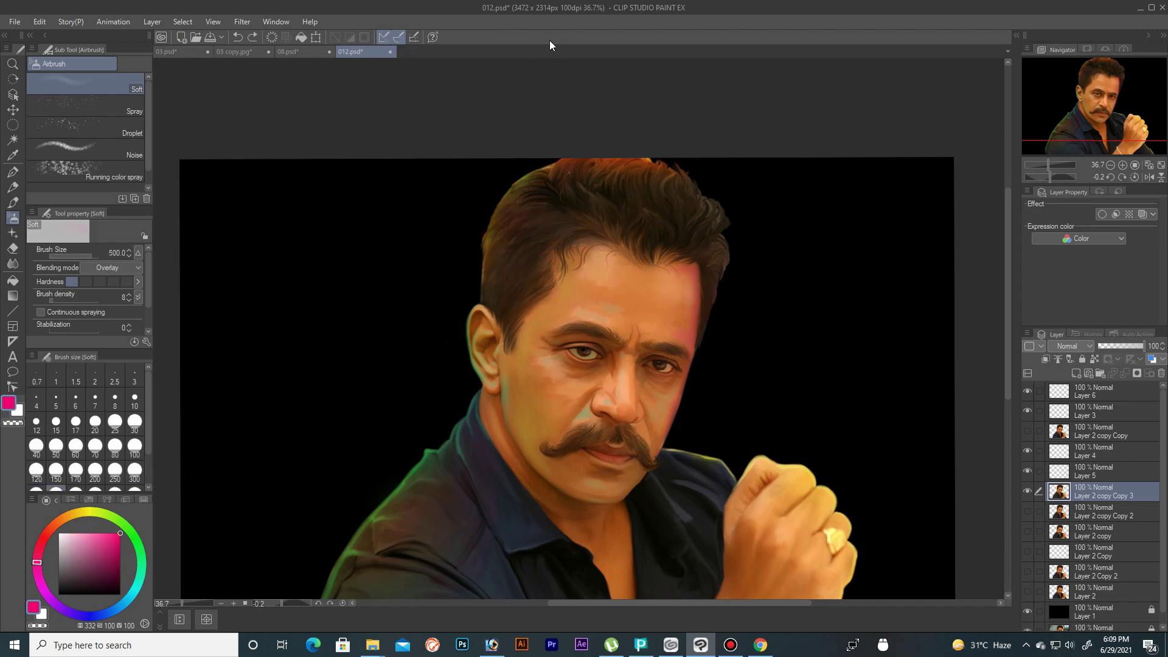
left_click(78, 512)
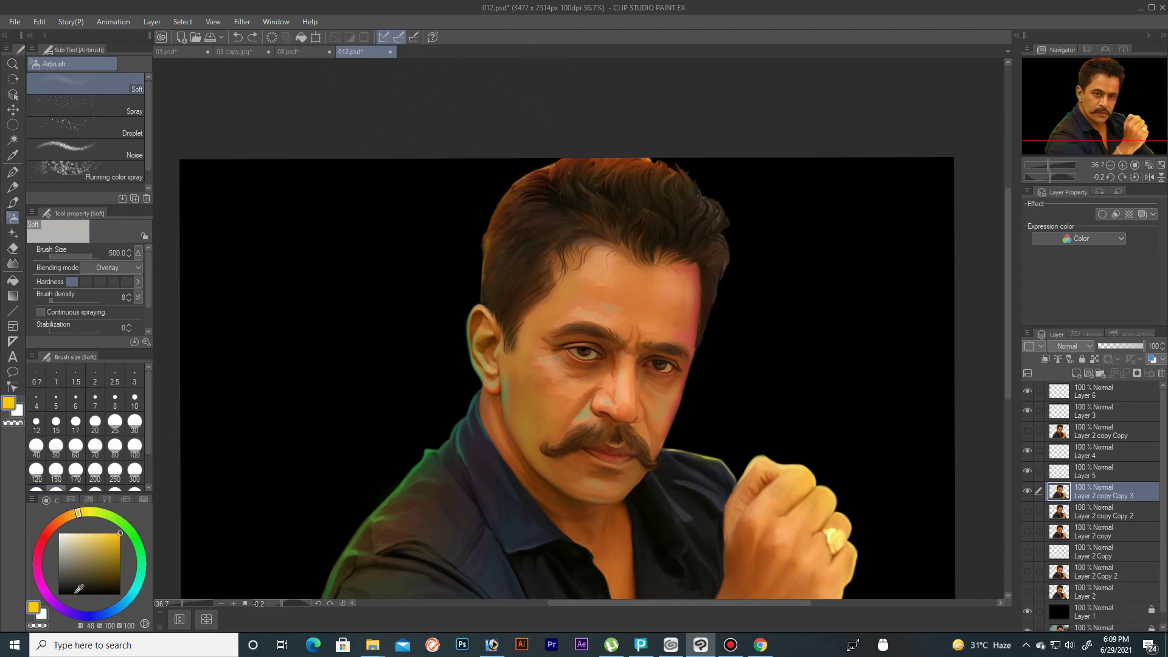
Step: Pick a saturated red painting colour and reduce the brush size to 170
scroll(535, 222, "up", 2)
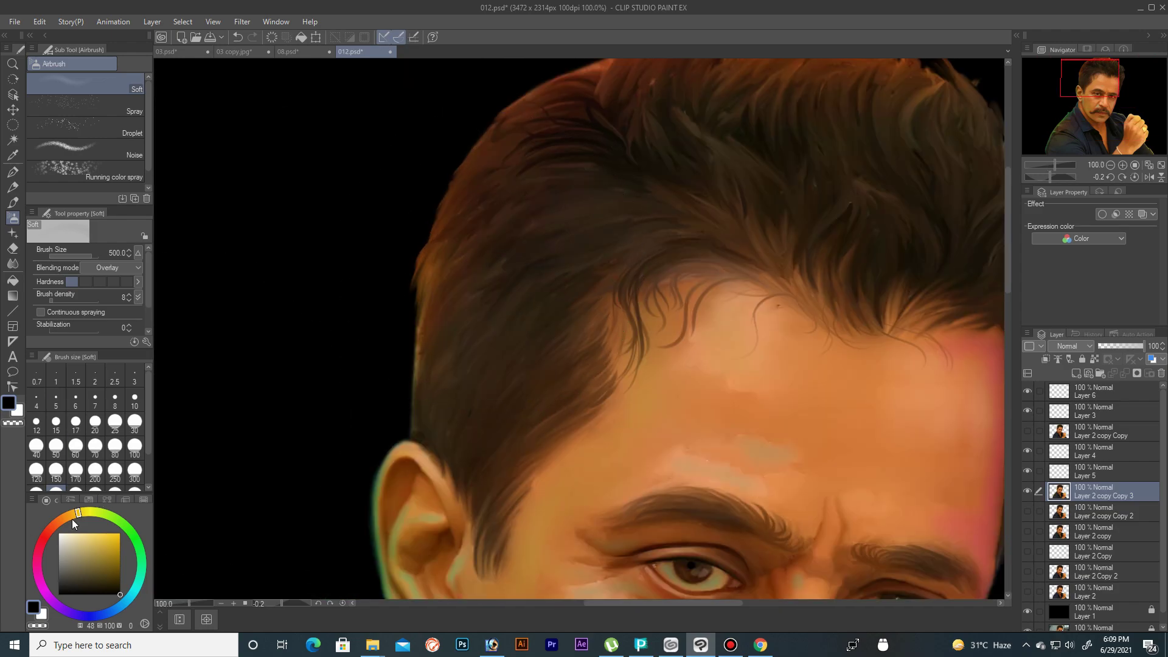
left_click(90, 509)
left_click(1121, 76)
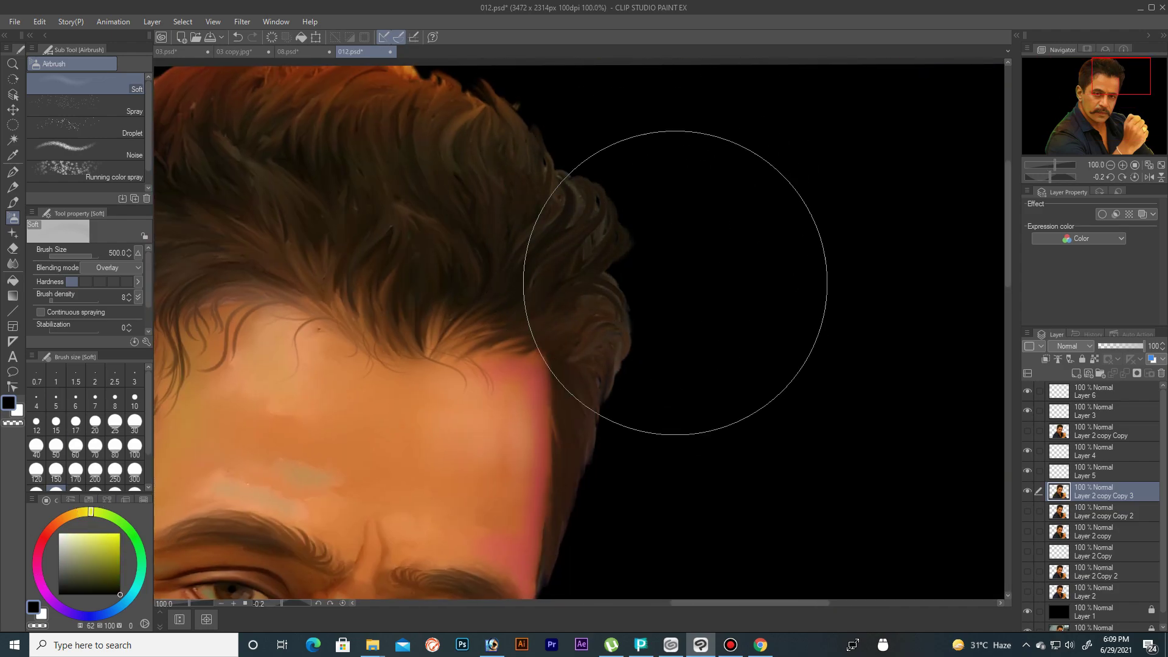
left_click(39, 548)
left_click(120, 534)
left_click(76, 469)
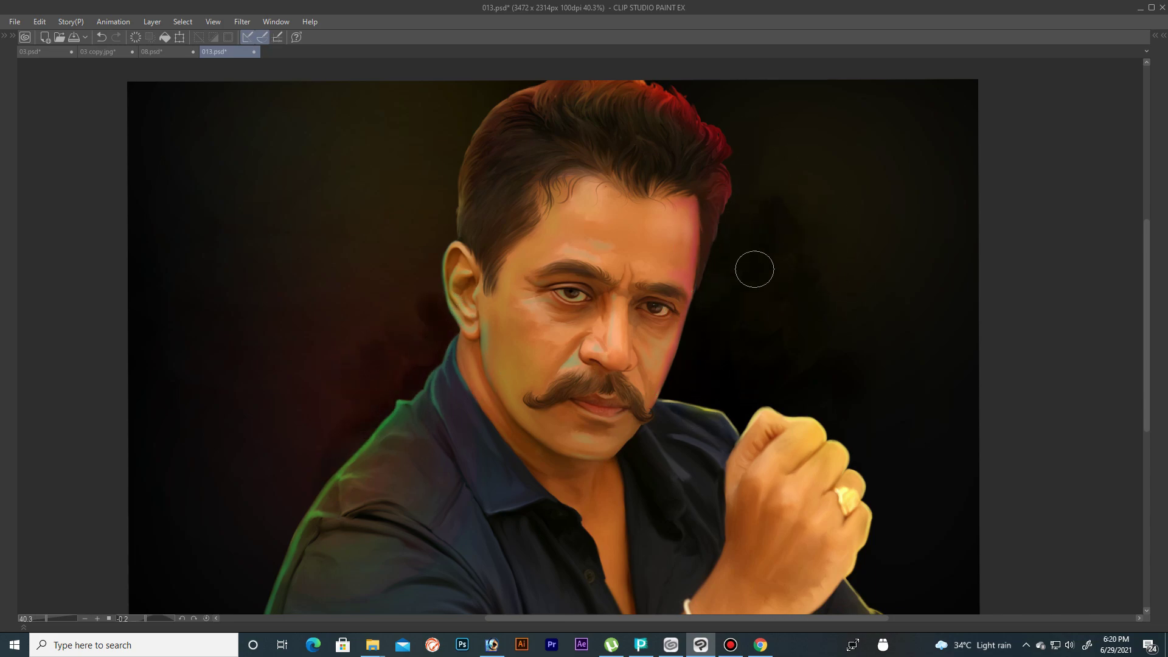
Step: Paint dark strokes into the background left of the ear and across the upper-left corner
mouse_move(383, 347)
left_mouse_down()
mouse_move(417, 263)
mouse_move(432, 266)
left_mouse_up()
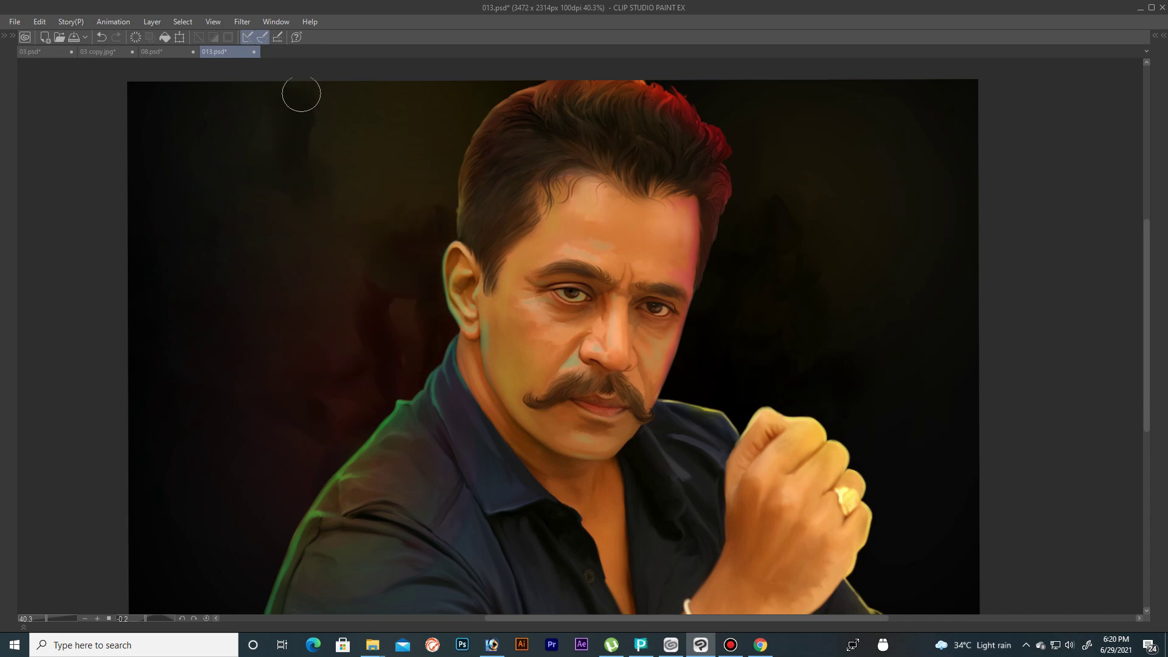
left_click_drag(300, 94, 406, 163)
left_click_drag(340, 226, 316, 256)
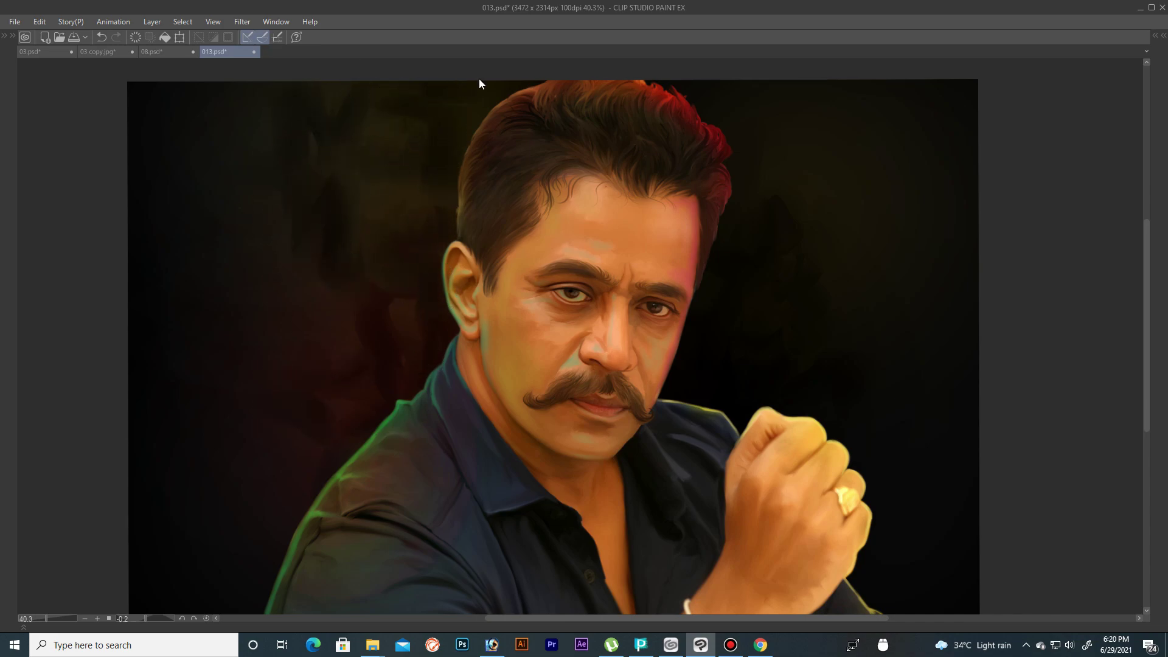
scroll(480, 81, "up", 2)
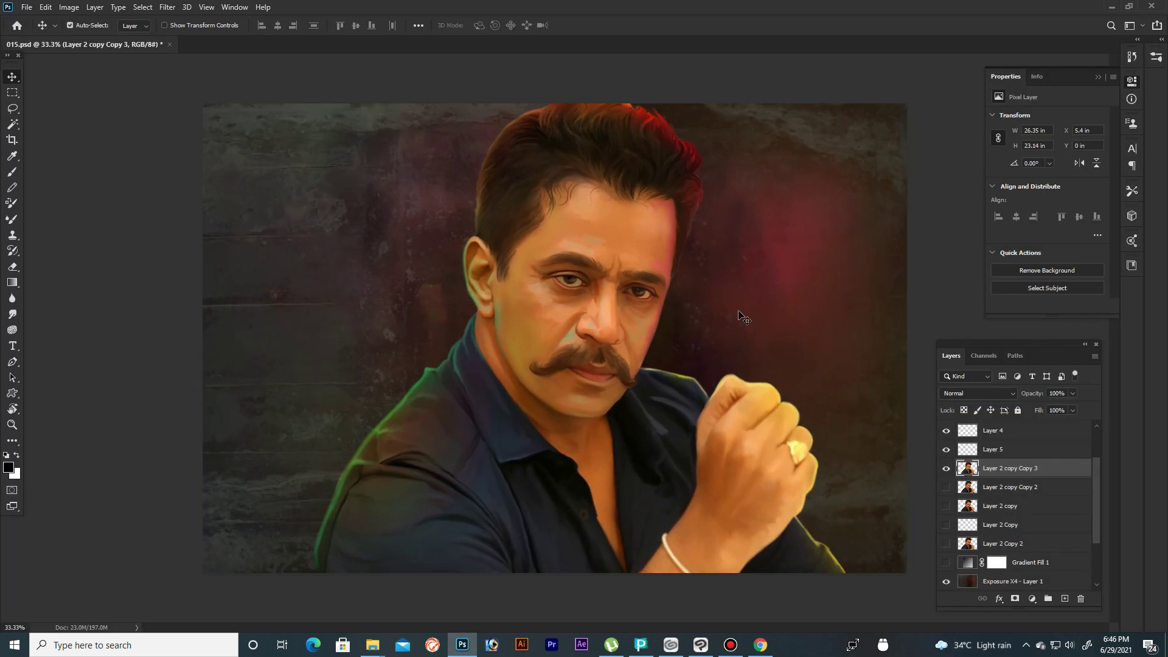
Step: Duplicate the portrait layer and lasso-select the face and fist
key("ctrl+j")
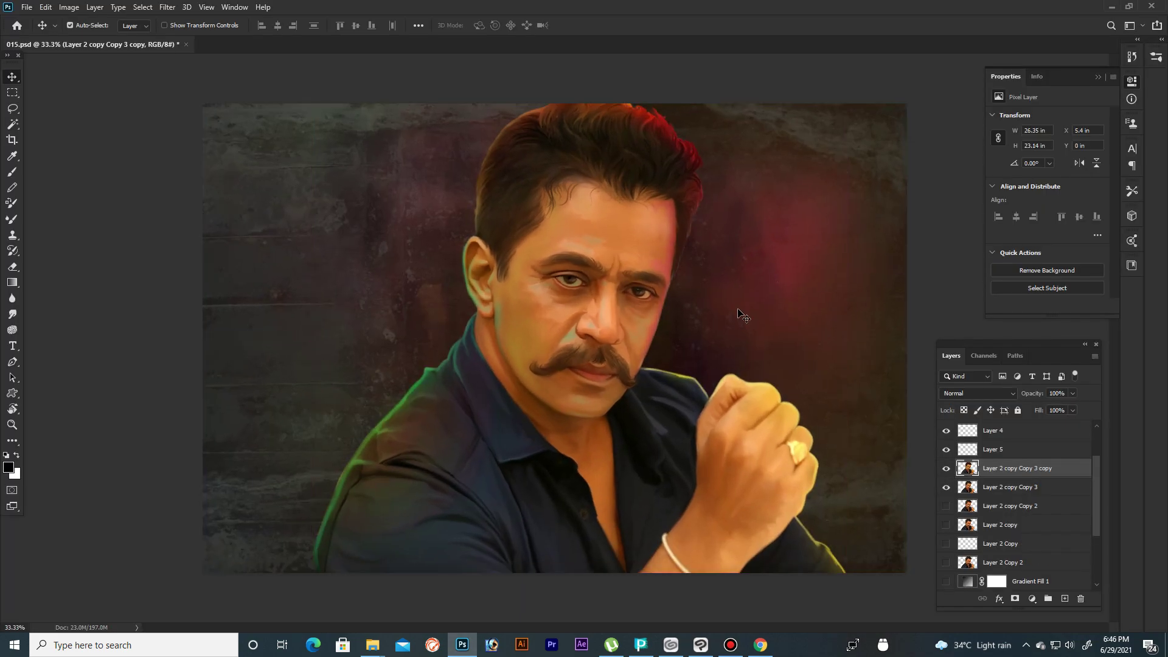
key("l")
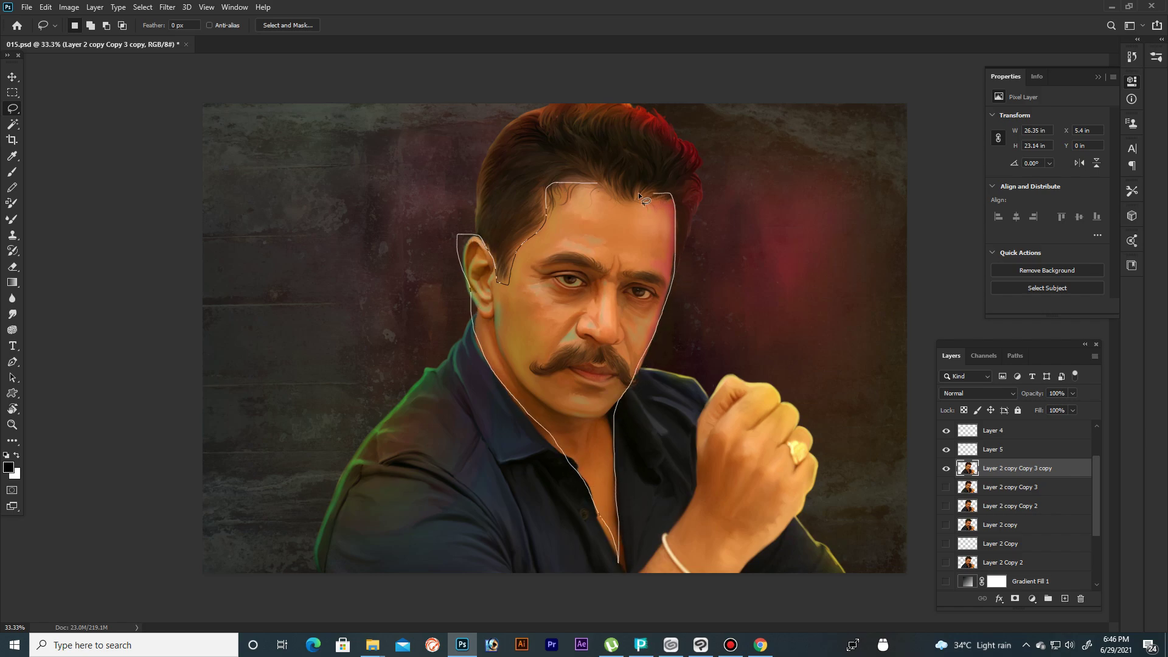
left_click_drag(640, 197, 644, 196)
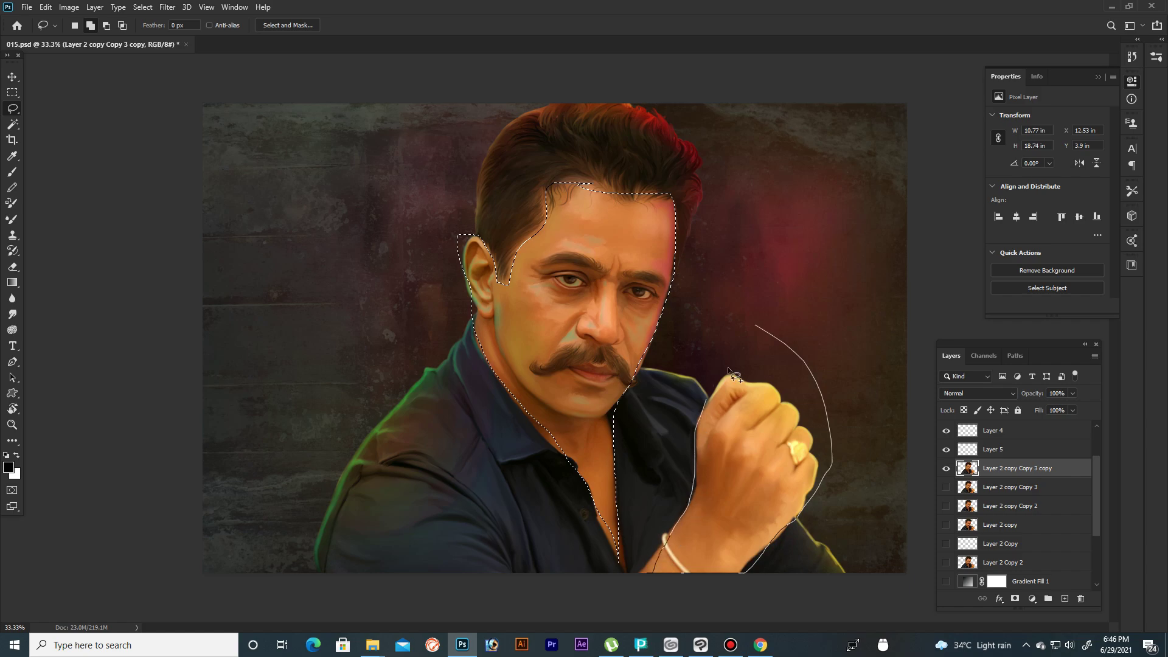
left_click_drag(728, 369, 755, 332)
Step: Feather the selection and shift its shadows toward yellow (-21) in Color Balance
right_click(758, 342)
left_click(783, 396)
key("Return")
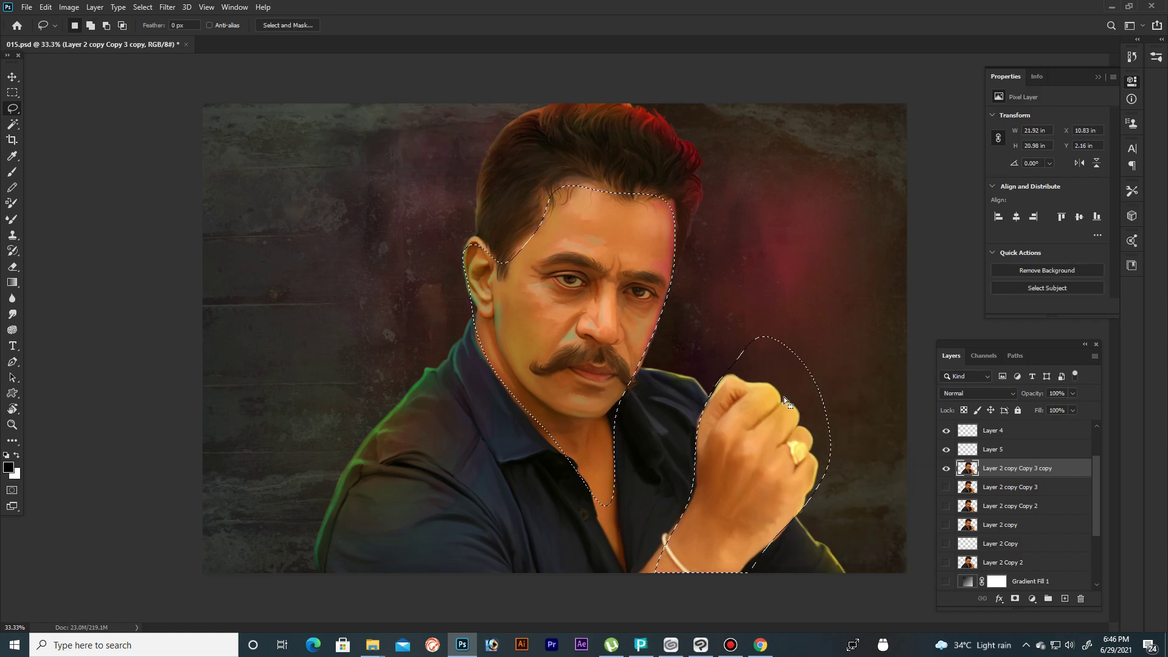
key("ctrl+b")
left_click_drag(929, 421, 918, 424)
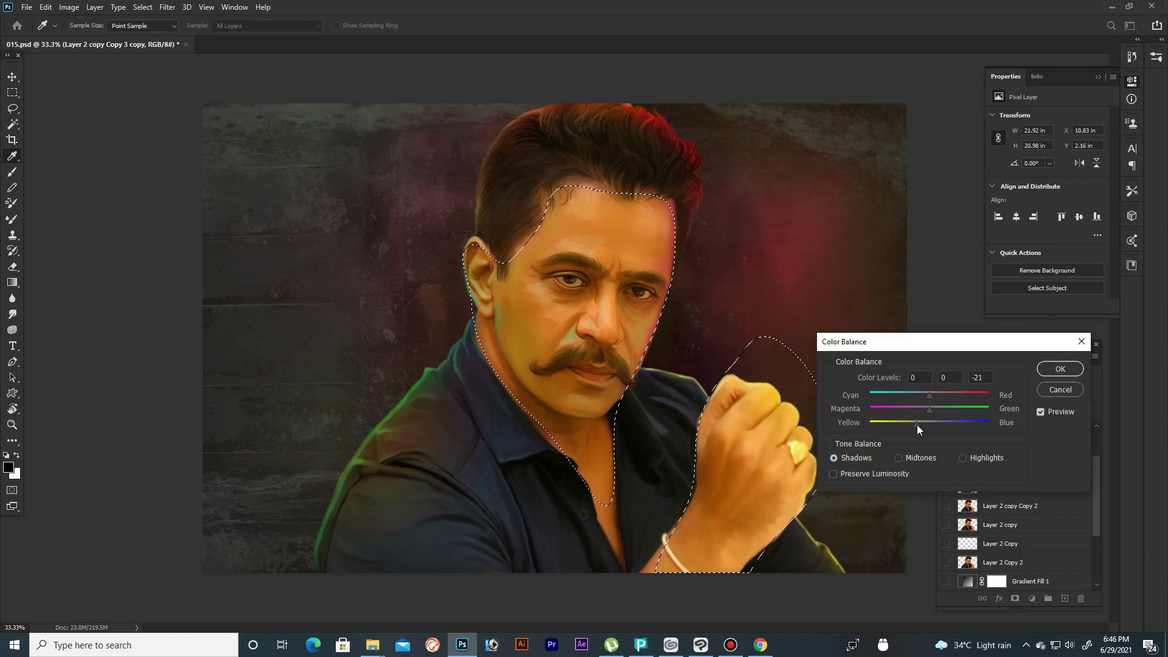
Step: Push the Color Balance highlights toward blue and apply it
left_click(963, 457)
mouse_move(929, 424)
left_mouse_down()
mouse_move(959, 425)
mouse_move(894, 408)
left_mouse_up()
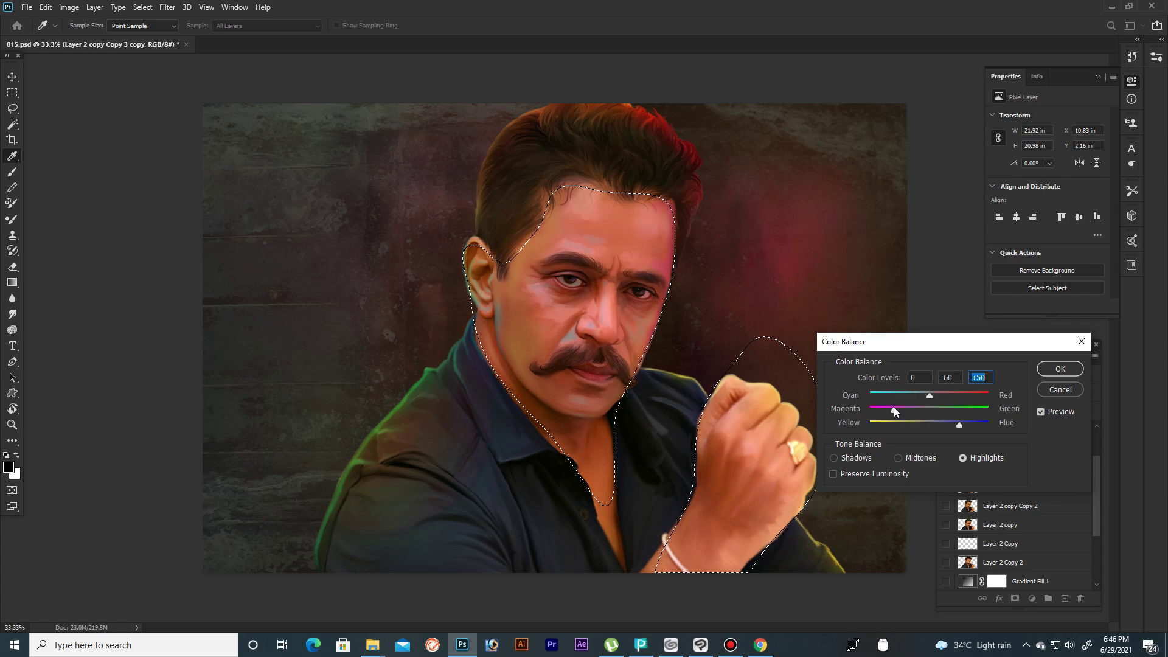
key("Return")
Step: Zoom in on the face and move the Curves white point to 248
key("l")
key("ctrl+plus")
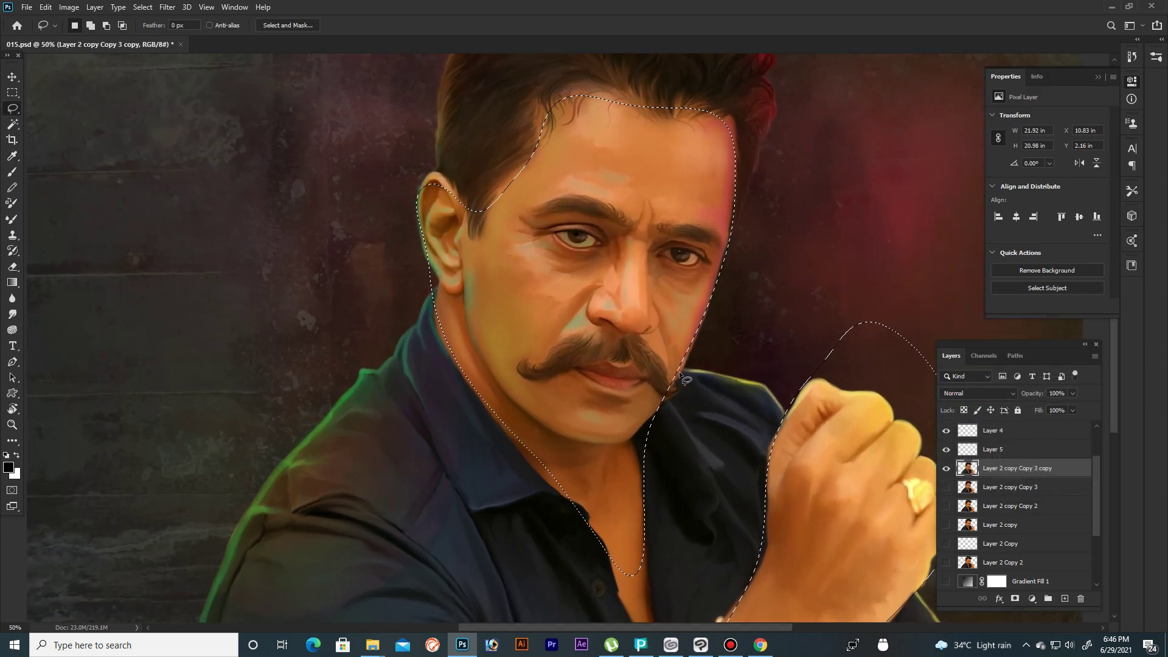
key("ctrl+m")
left_click_drag(919, 336, 913, 337)
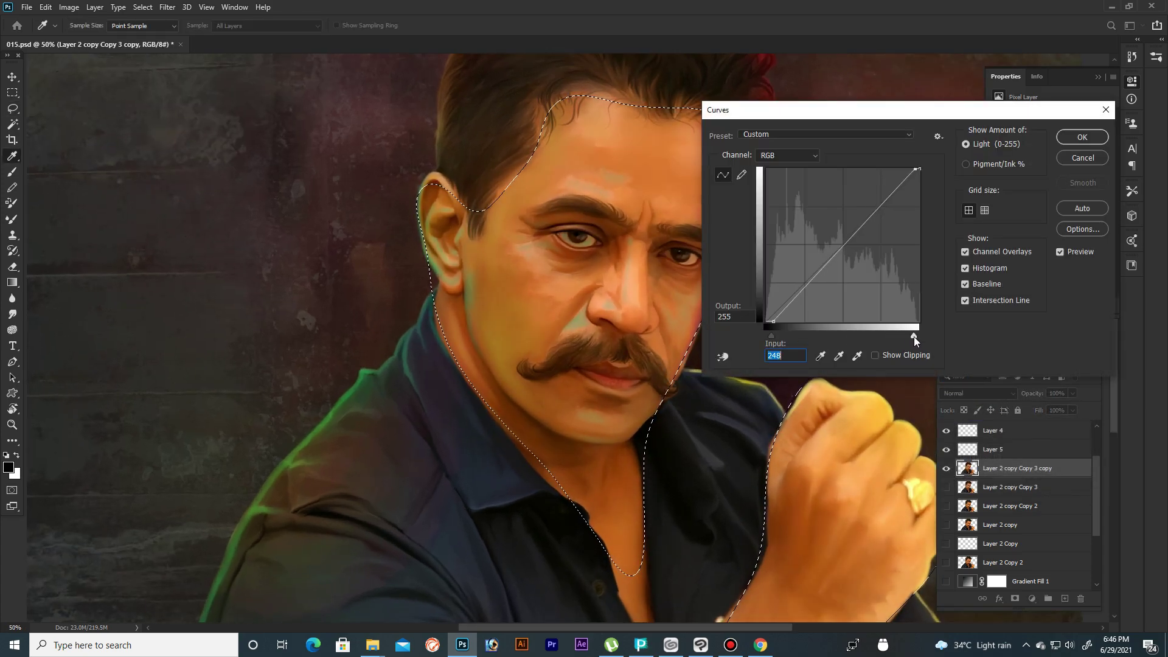
key("Return")
Step: In Selective Color, reduce the Reds' yellow to -29
key("alt+i")
key("j")
key("s")
left_click_drag(920, 278, 903, 278)
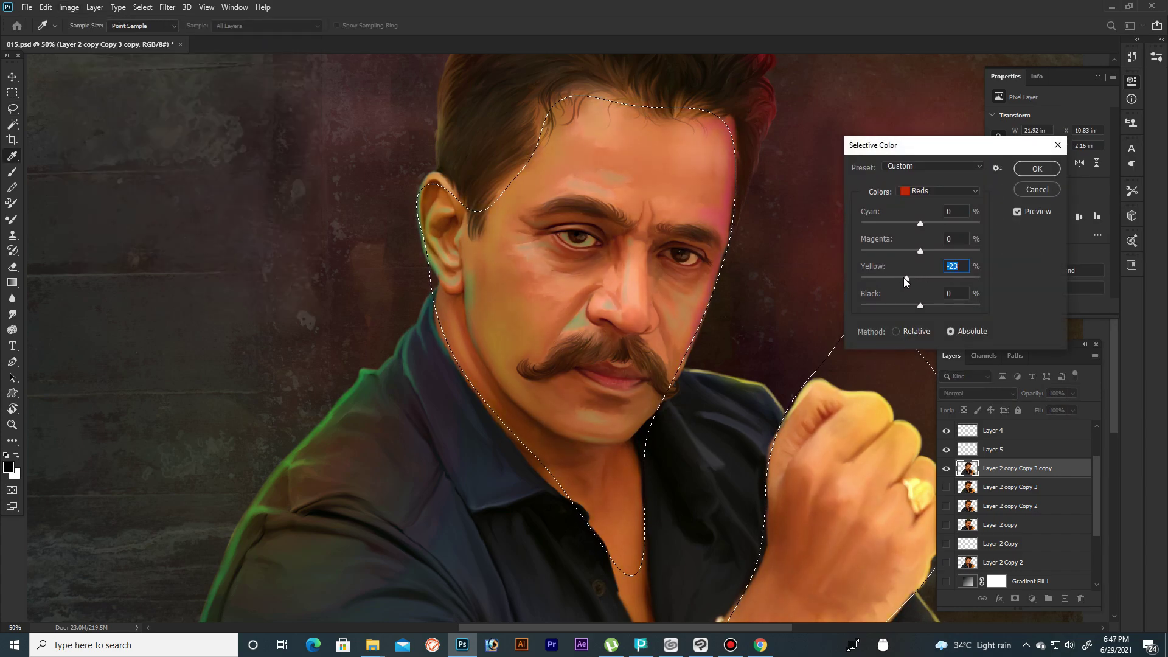
left_click_drag(920, 223, 921, 222)
scroll(710, 321, "down", 5)
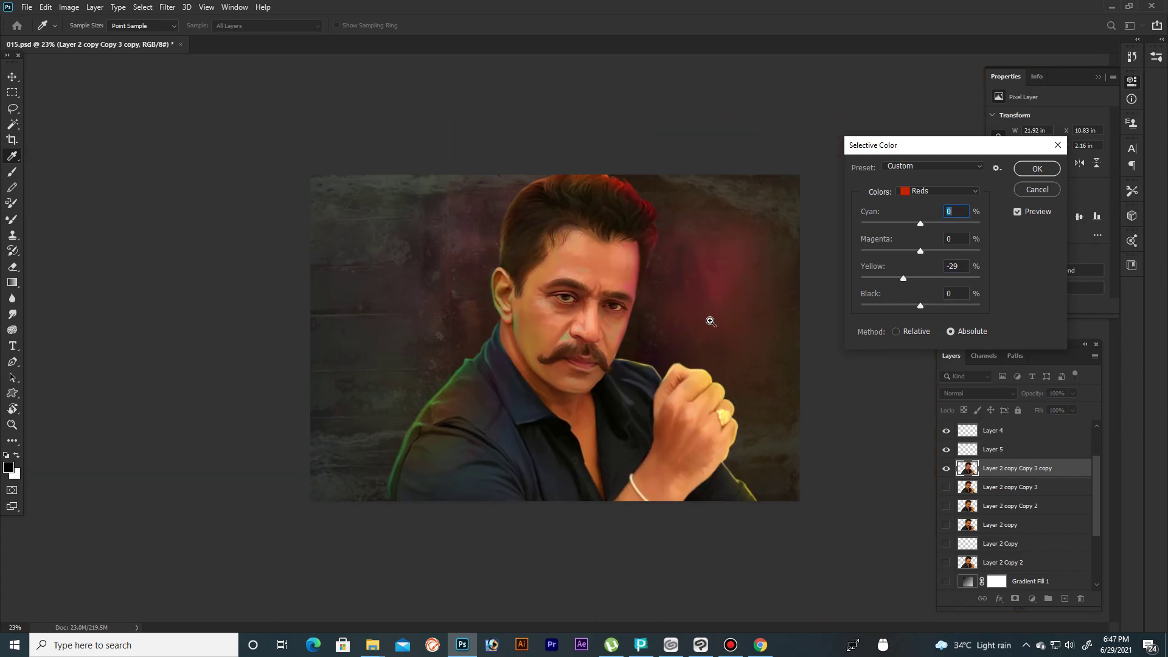
scroll(710, 321, "up", 2)
scroll(700, 353, "up", 4)
scroll(693, 373, "down", 4)
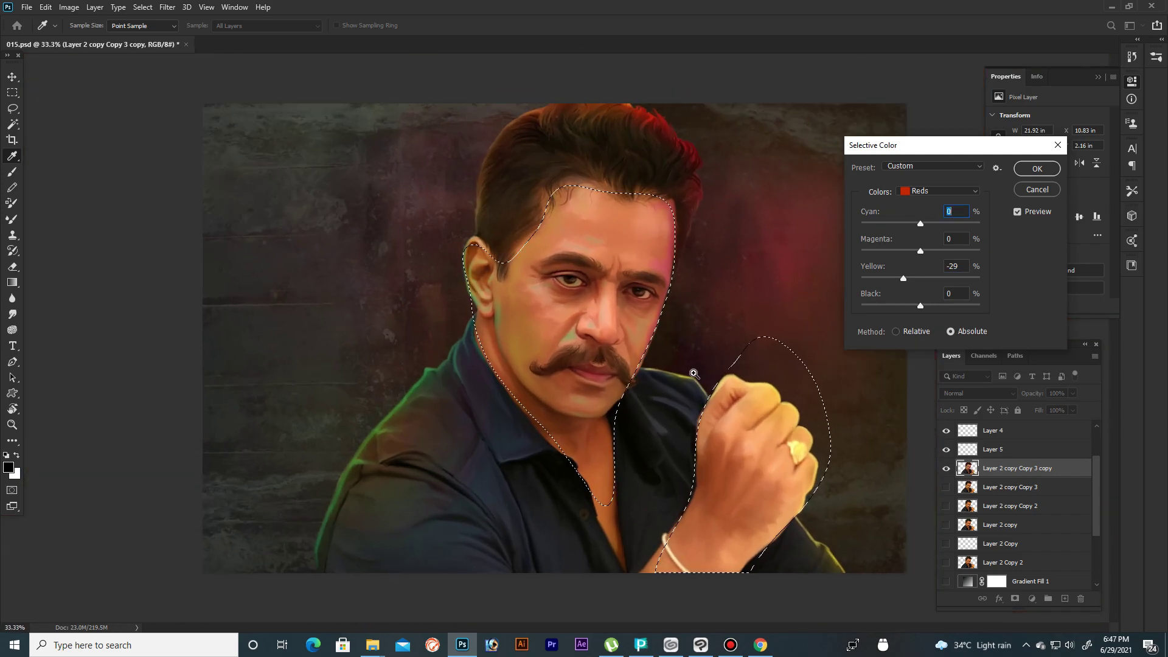
scroll(694, 373, "up", 2)
Step: Set the Whites to cyan +5 and yellow -30 in Selective Color
key("Tab")
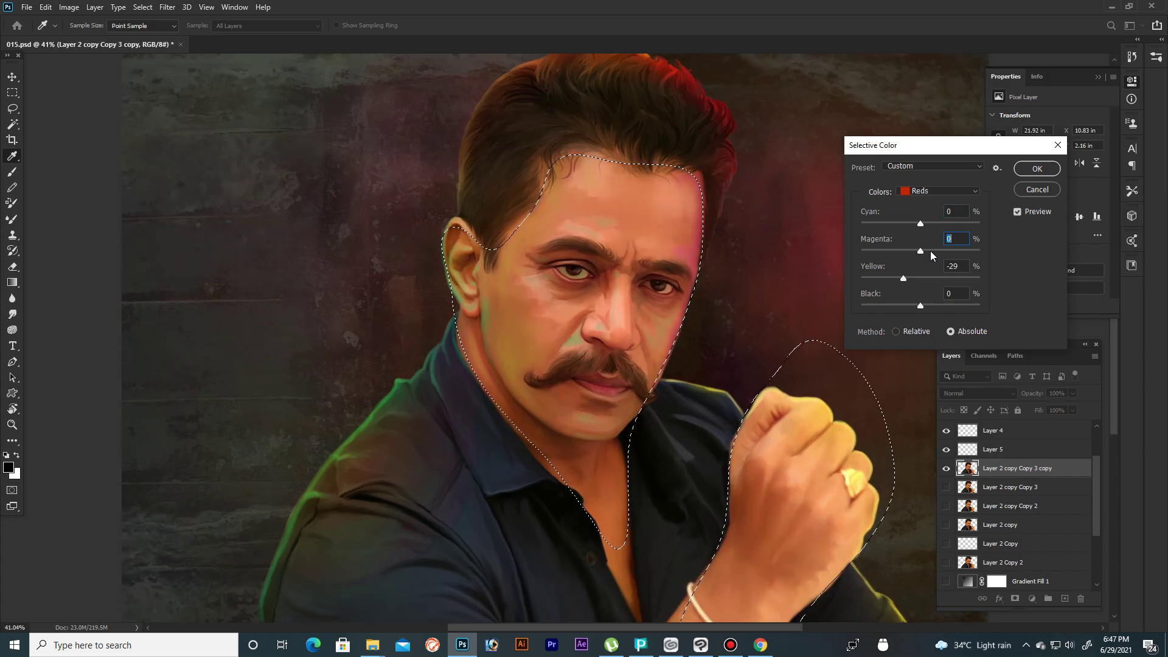
left_click(937, 192)
left_click(922, 250)
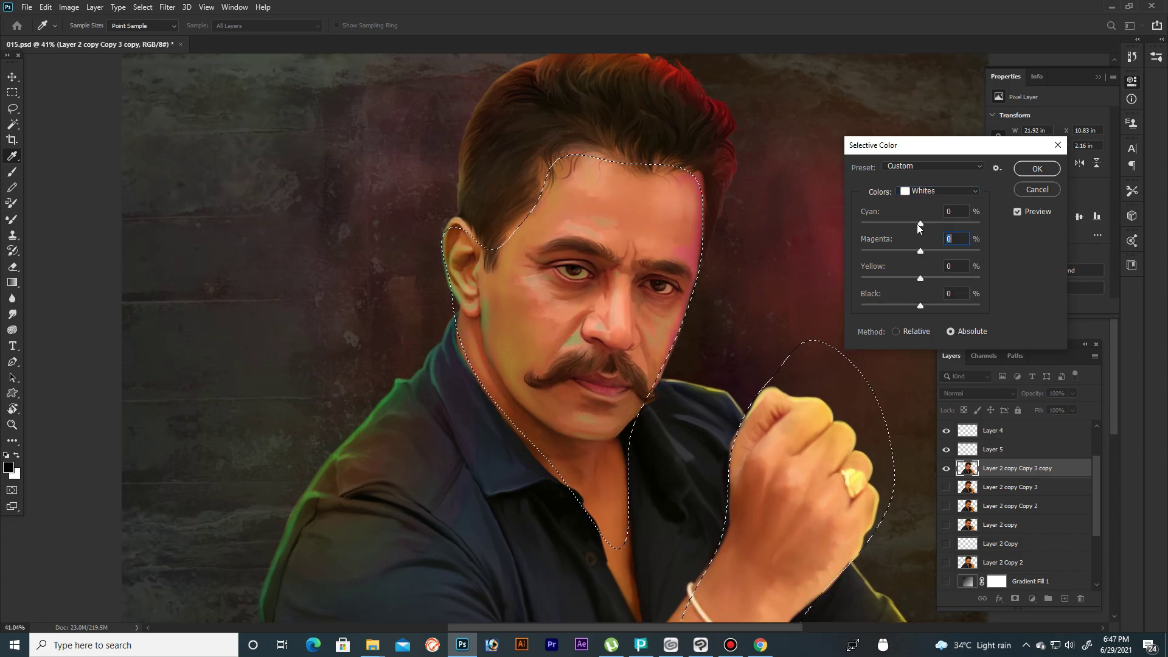
left_click_drag(918, 224, 921, 224)
left_click_drag(920, 278, 902, 279)
Step: Apply the selective colour correction, then push highlights toward blue (+40) in a new Color Balance
left_click(1037, 168)
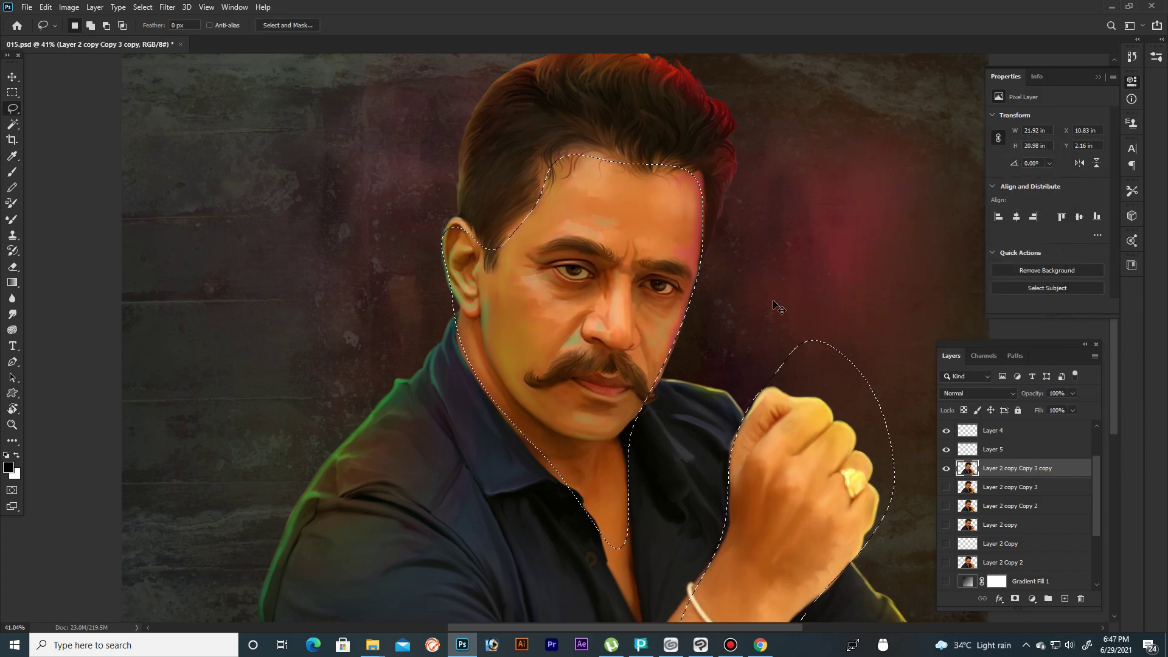
key("ctrl+minus")
key("ctrl+b")
mouse_move(948, 425)
left_mouse_down()
mouse_move(900, 394)
mouse_move(951, 409)
mouse_move(916, 410)
mouse_move(936, 394)
mouse_move(926, 426)
left_mouse_up()
left_click(898, 457)
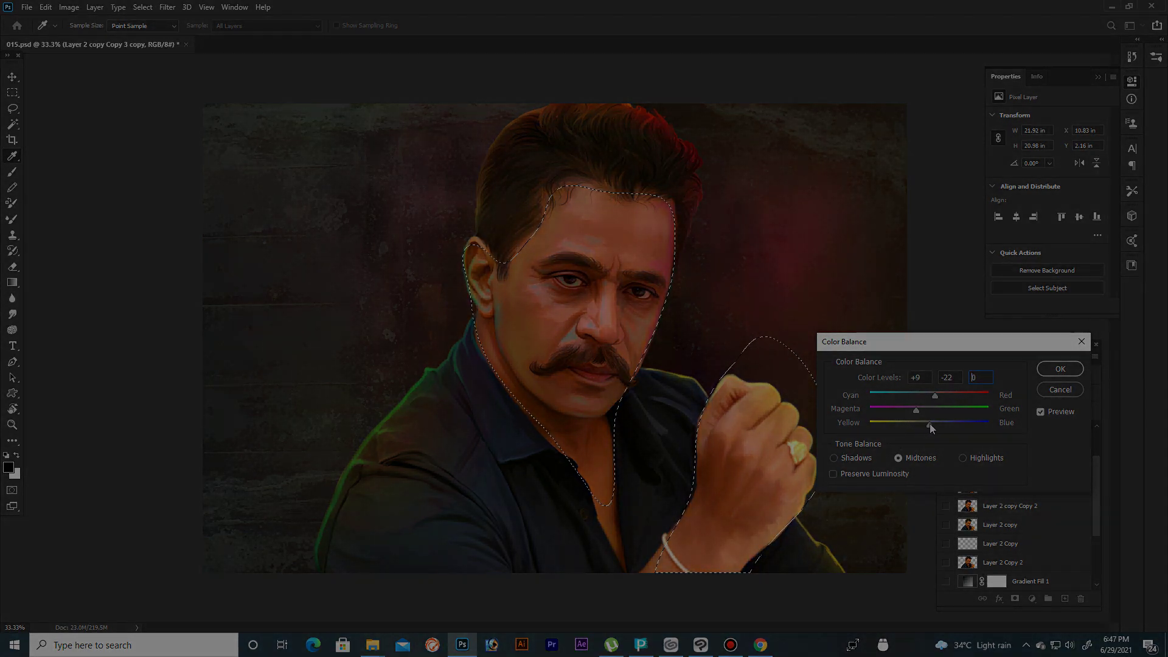